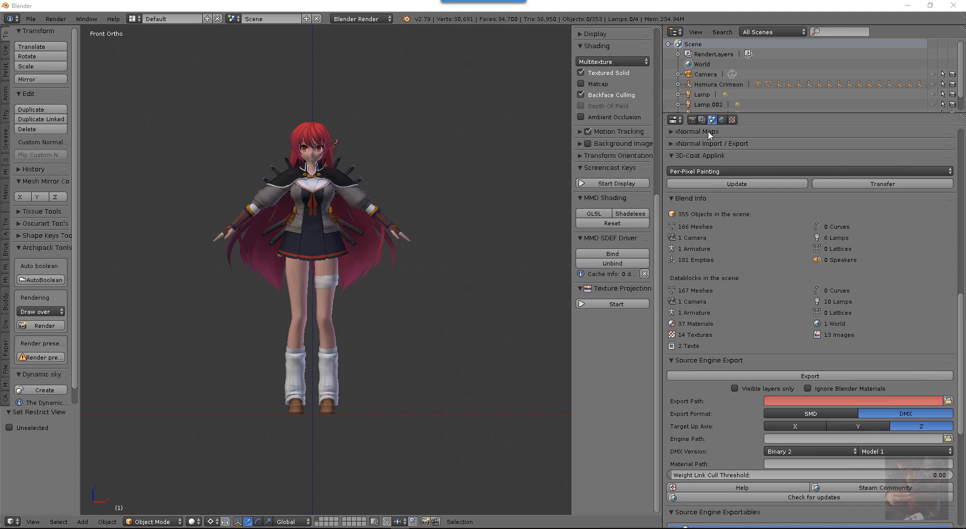
Select the Homura Crimson character mesh, and switch to GIMP to show the sniper_red texture
right_click(318, 204)
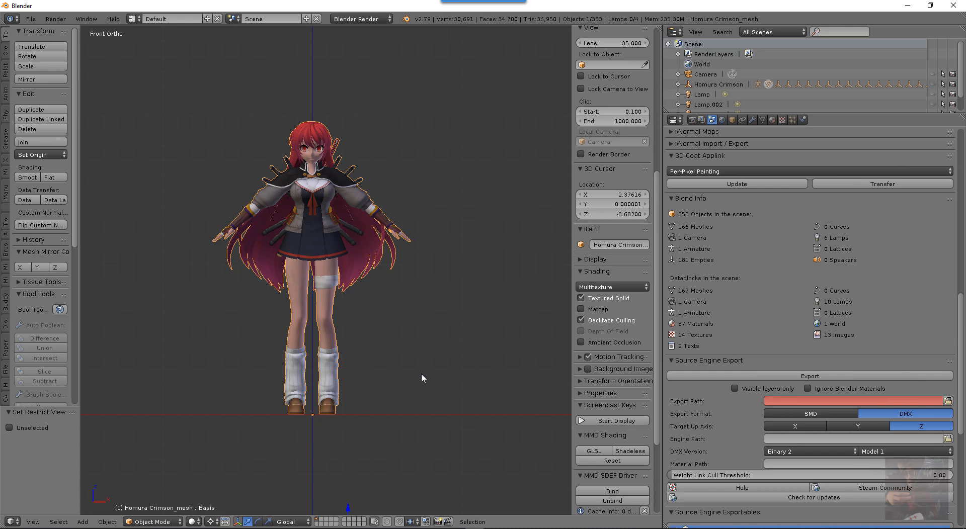
mouse_move(509, 526)
click(510, 495)
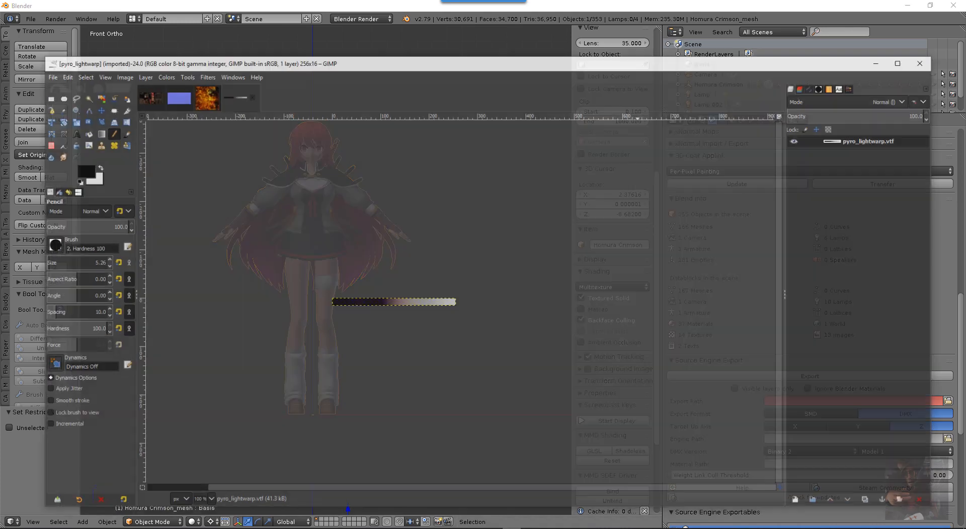
click(134, 78)
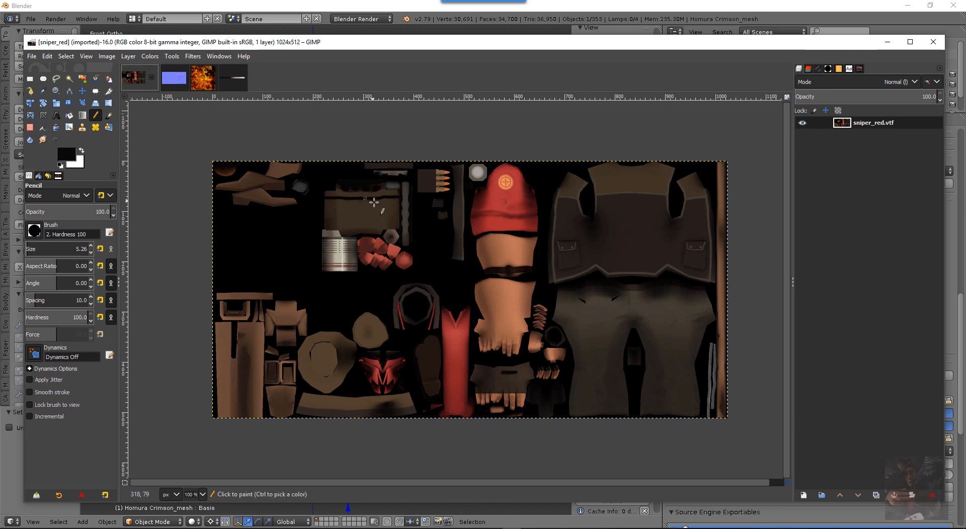
Review the sniper_normal map with its Pasted Layer shown, the fire animation and the pyro_lightwarp texture, and return to Blender
click(168, 77)
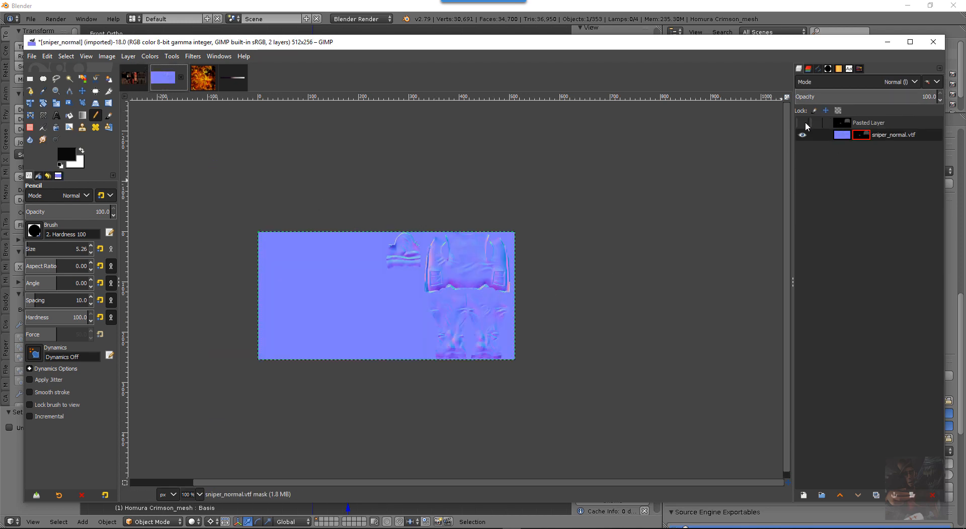
click(804, 124)
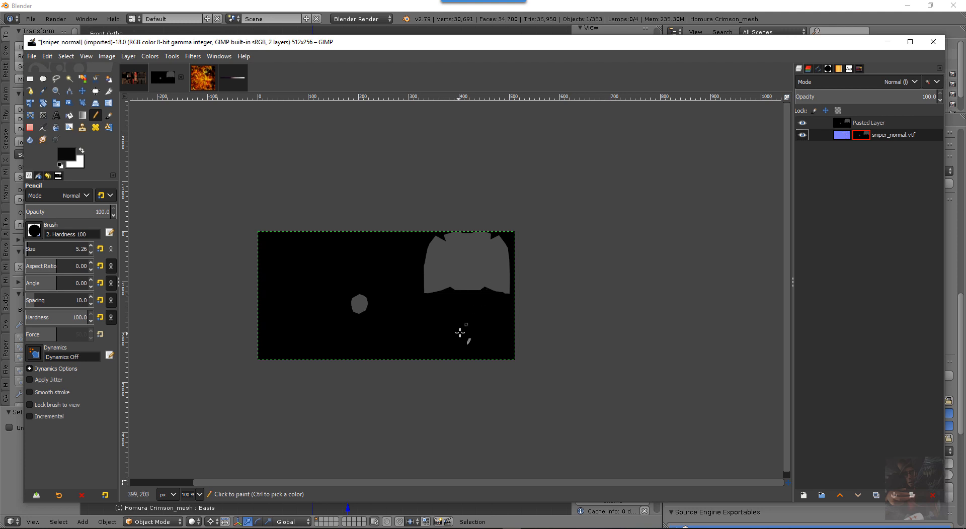
click(204, 79)
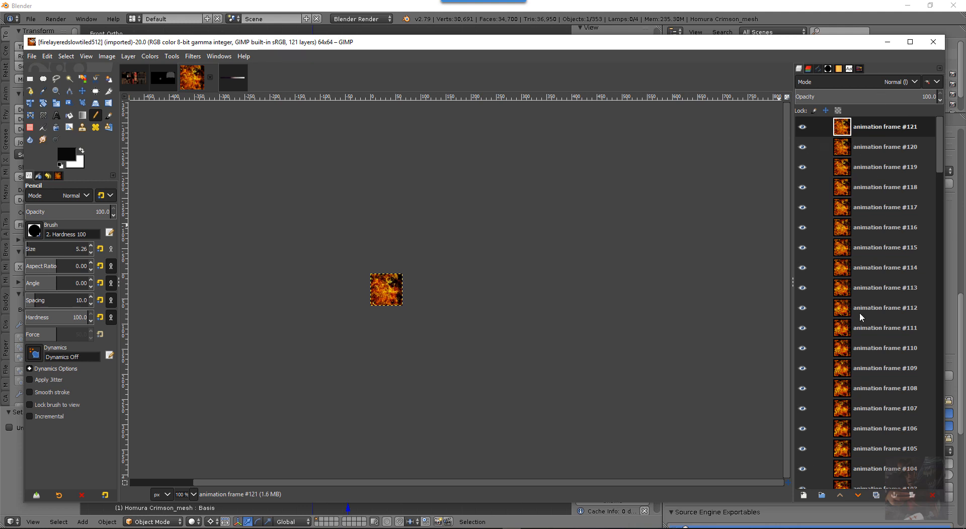
click(236, 79)
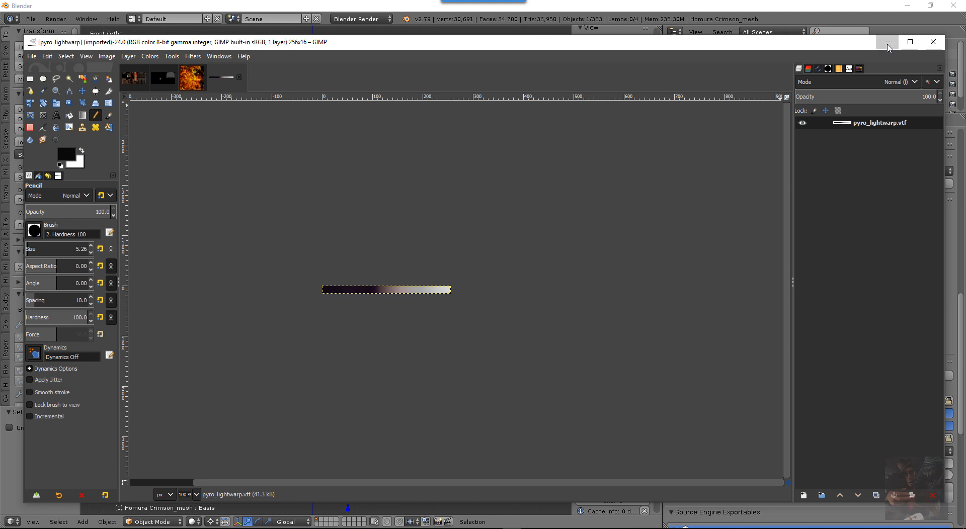
click(886, 44)
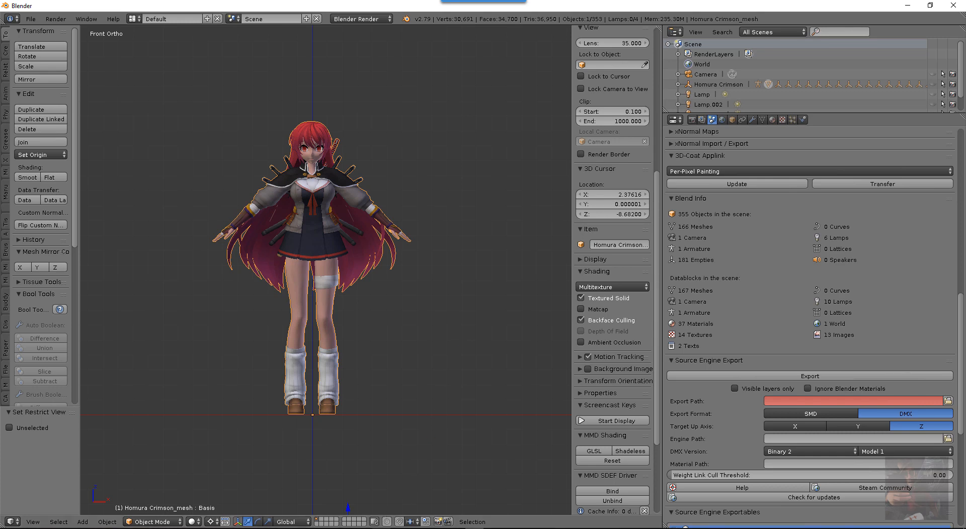
Switch to Notepad++ and examine the shader, base texture, bump map and detail lines of sniper_red.vmt
click(383, 485)
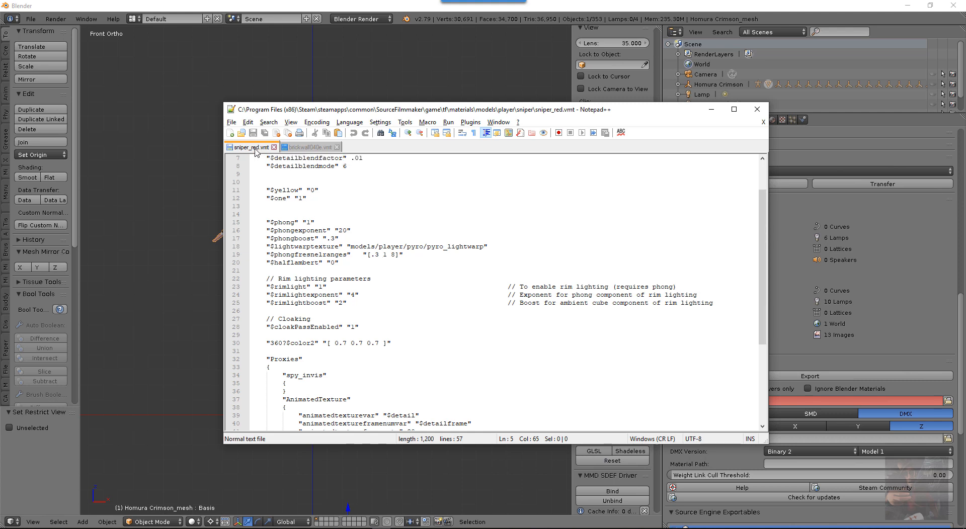
scroll(386, 200, up, 2)
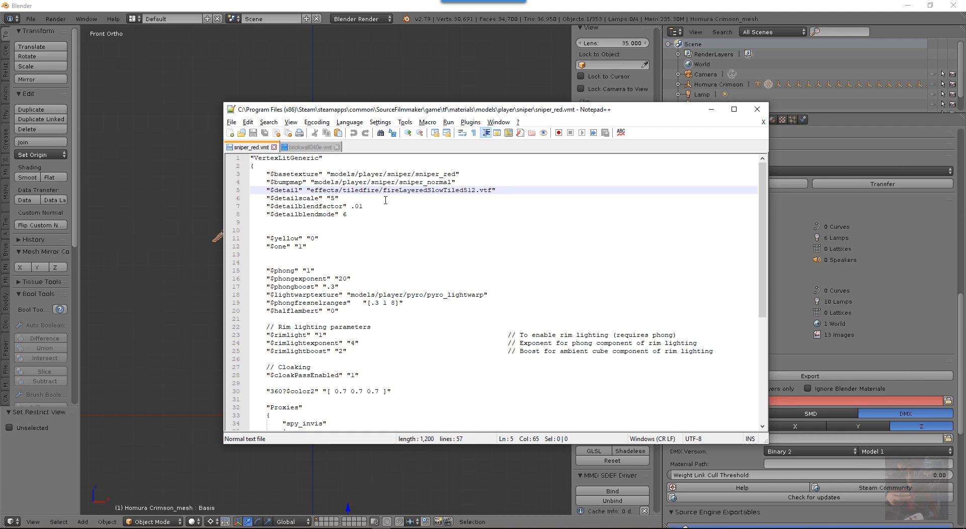
click(344, 158)
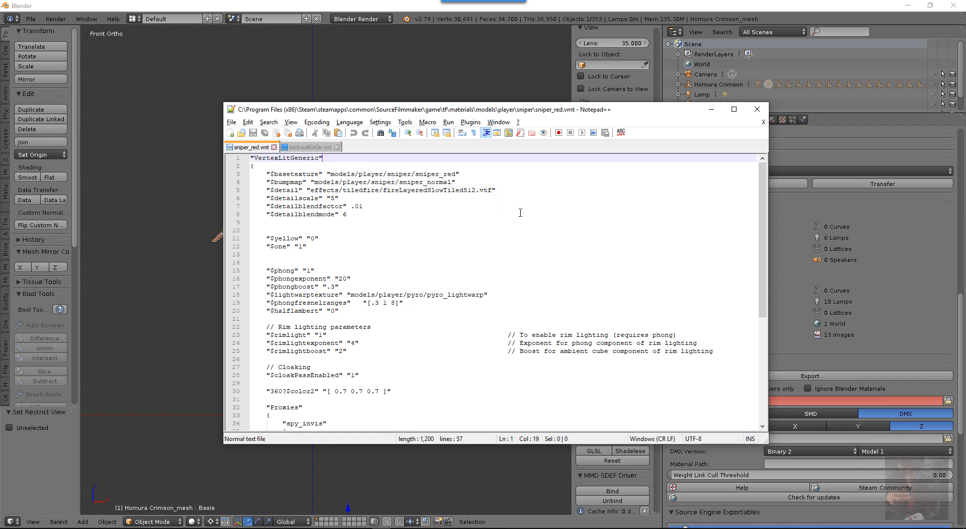
click(472, 175)
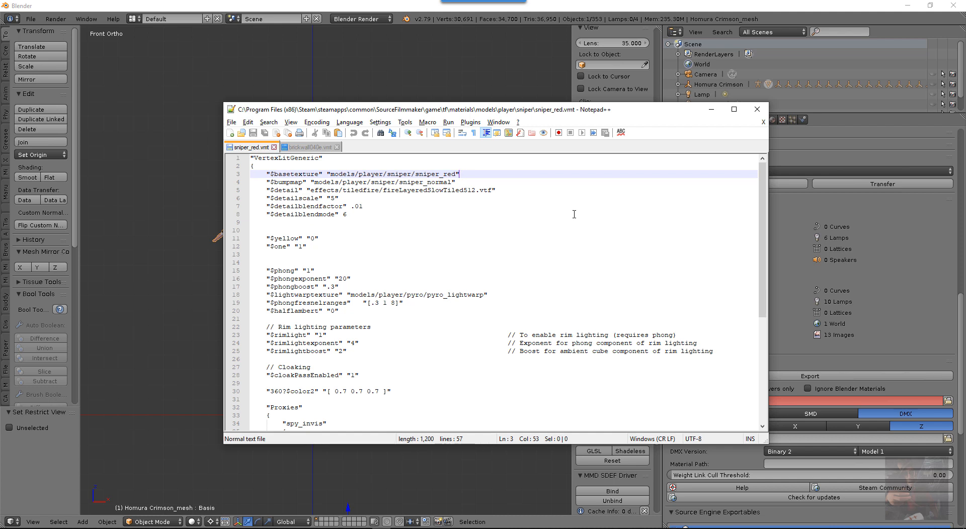
click(472, 182)
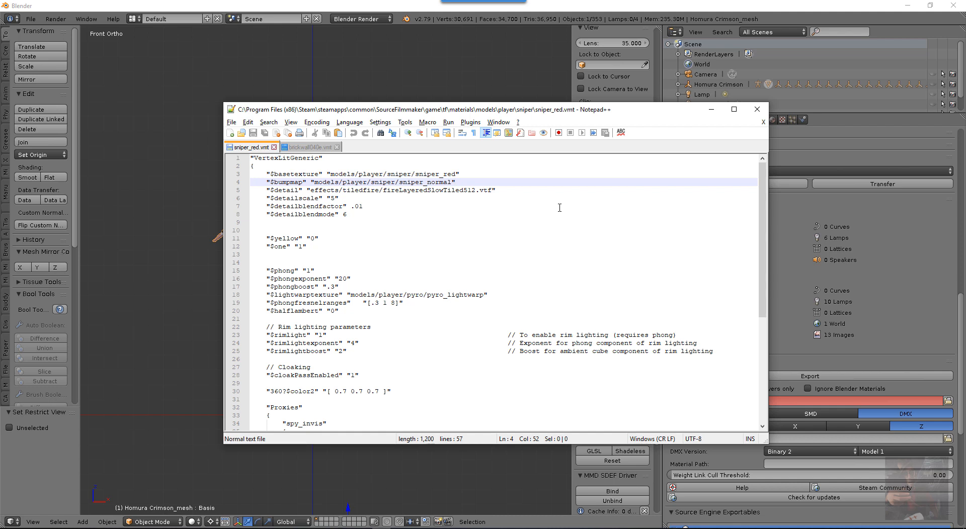
click(578, 190)
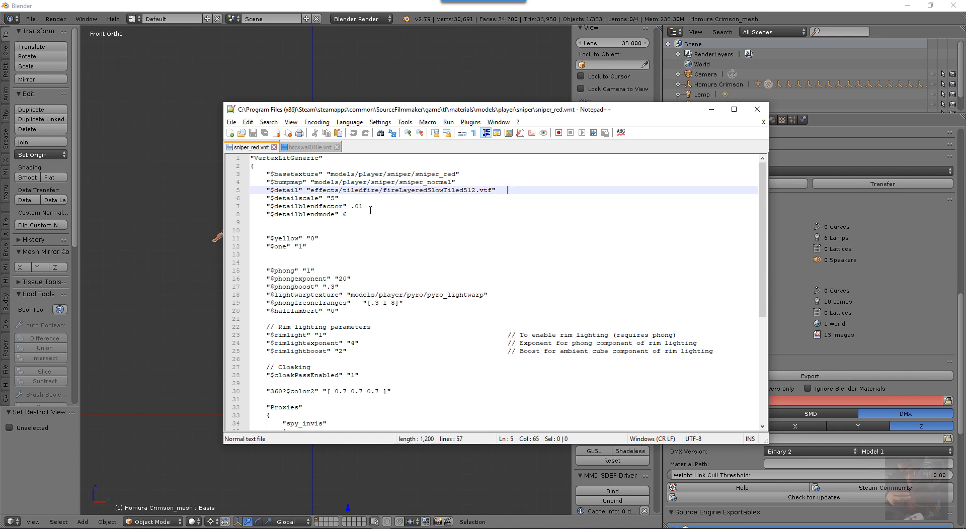
click(349, 198)
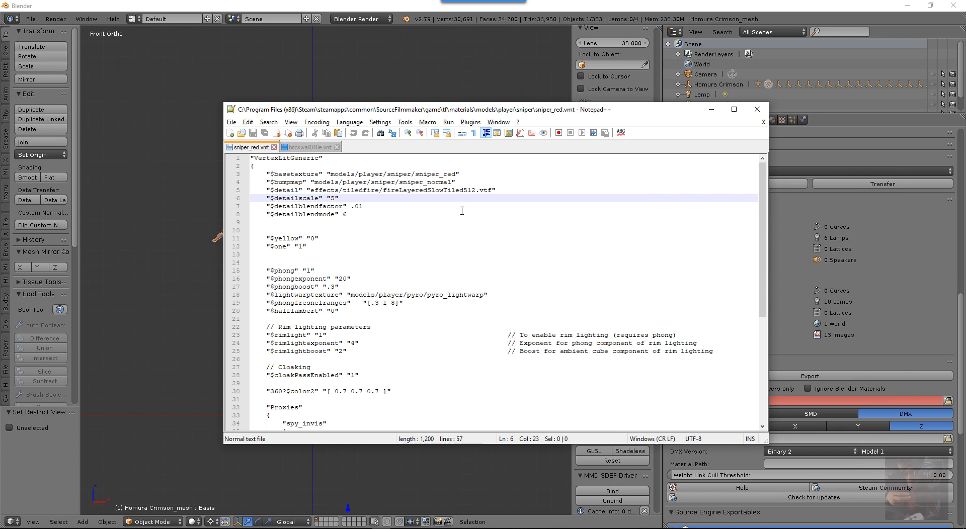
Examine the lightwarp, phong, rim lighting and proxy parameters in sniper_red.vmt, and return to Blender
scroll(405, 277, down, 2)
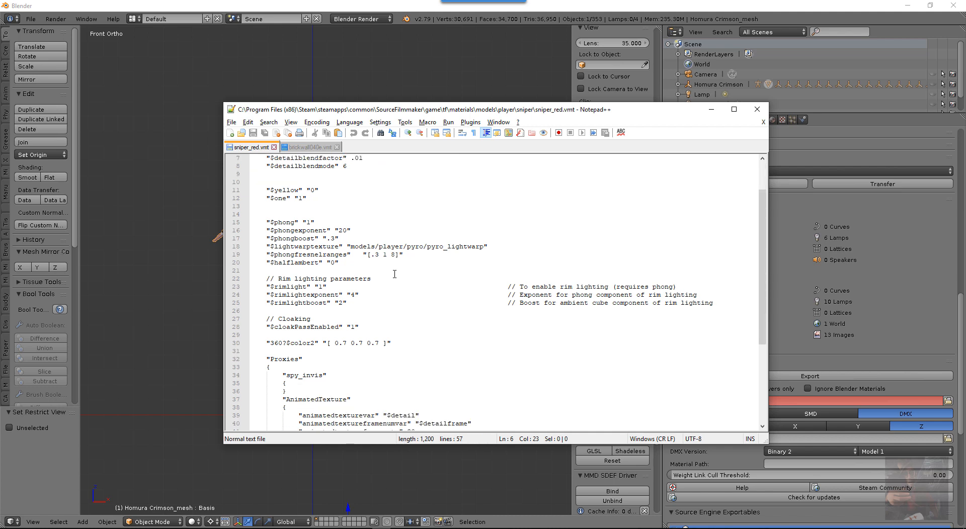
click(491, 249)
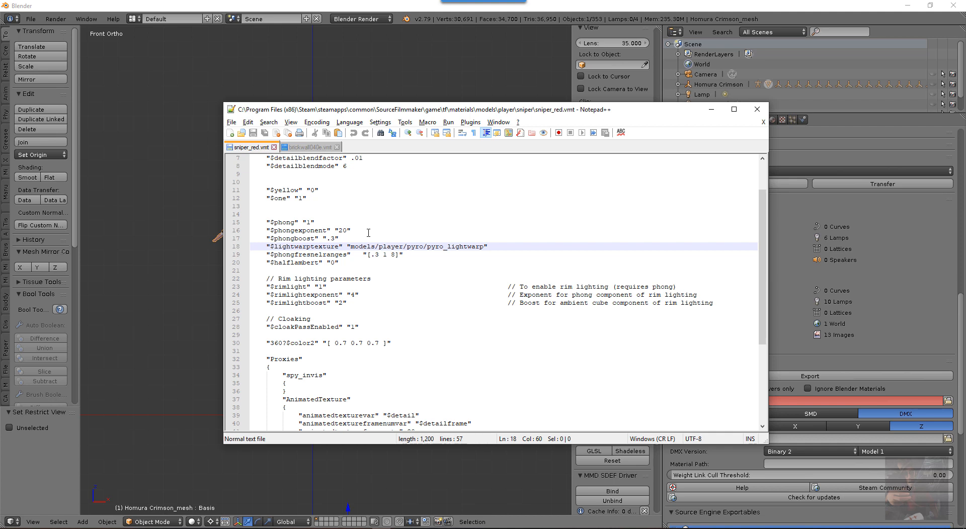
scroll(367, 234, down, 3)
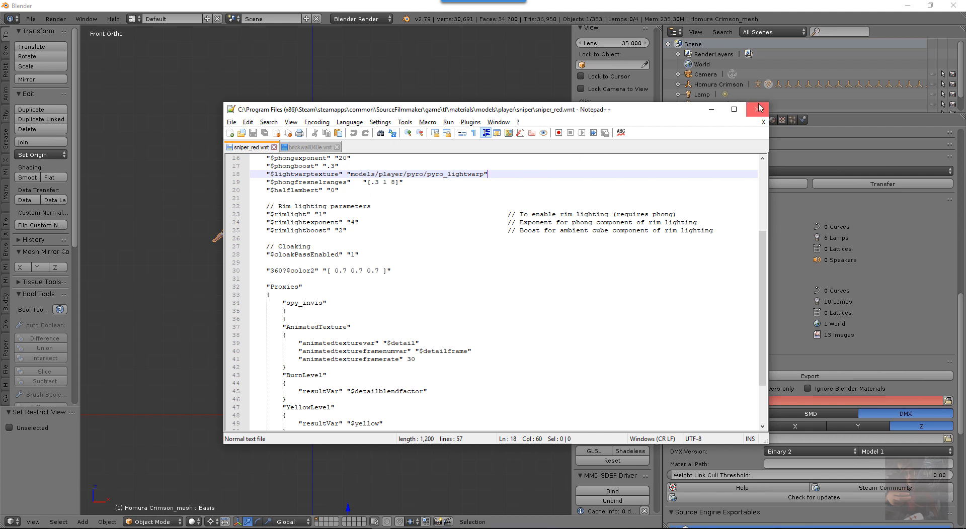
click(711, 109)
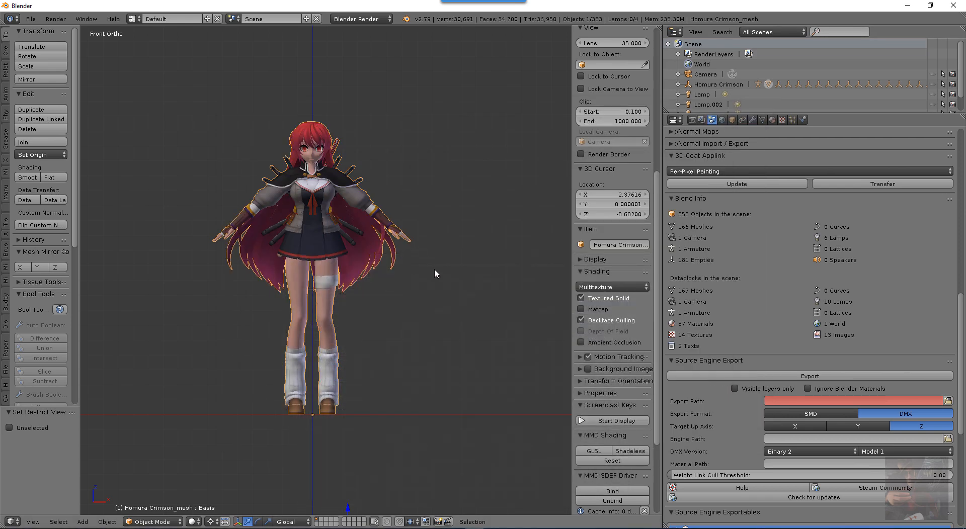
Display the character mesh's materials and enlarge the material list to show all slots from Nails to Hair Front.001
scroll(436, 273, up, 2)
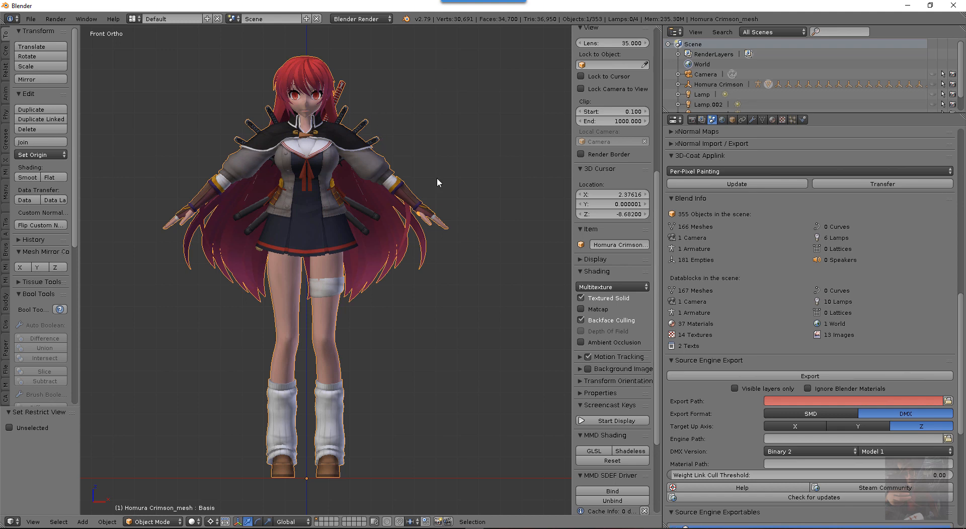
click(772, 119)
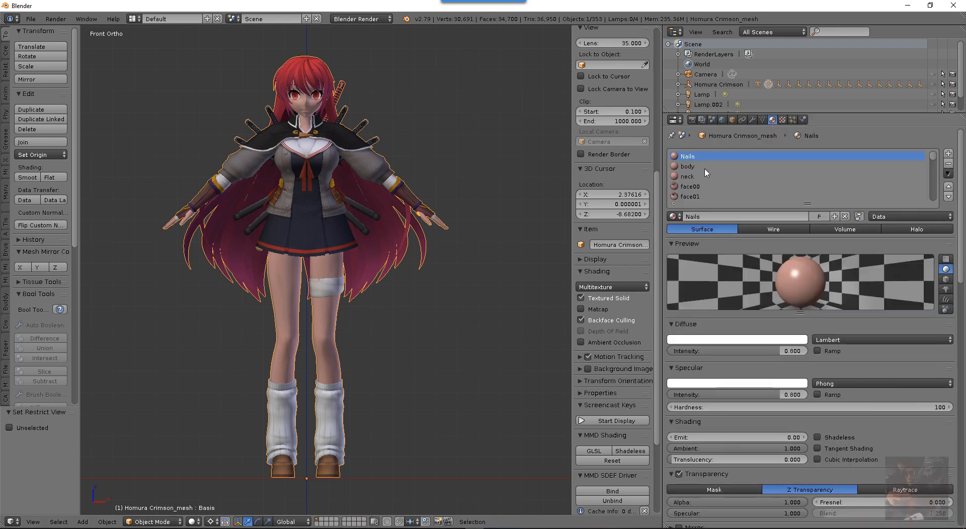
scroll(705, 172, down, 10)
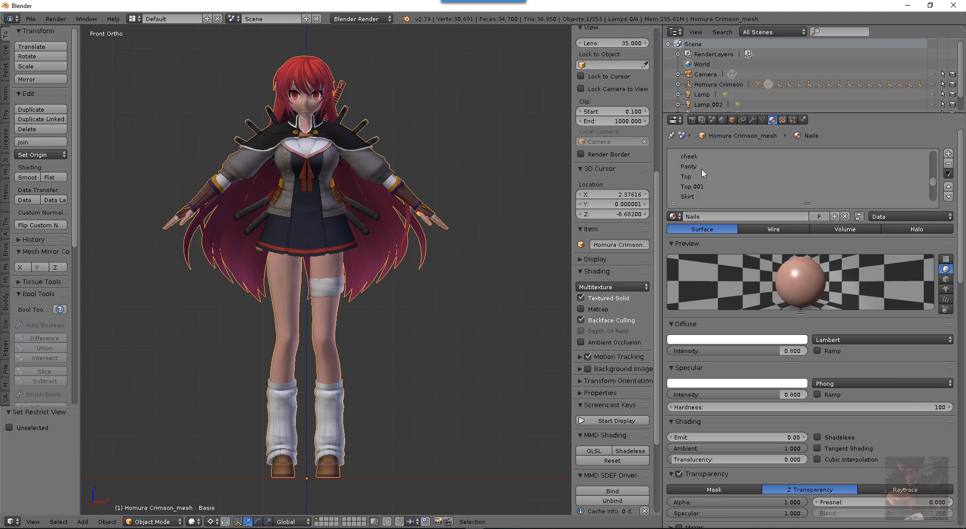
scroll(703, 173, up, 5)
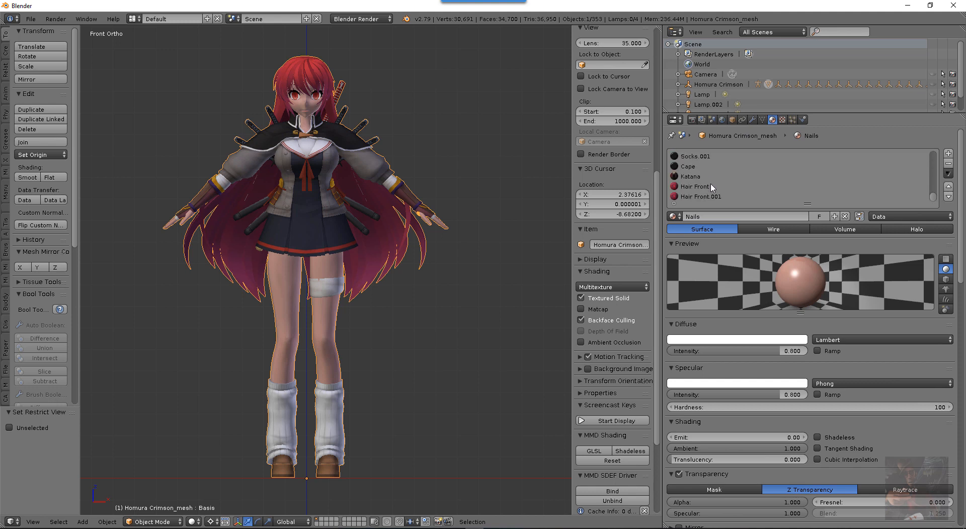
scroll(712, 188, up, 5)
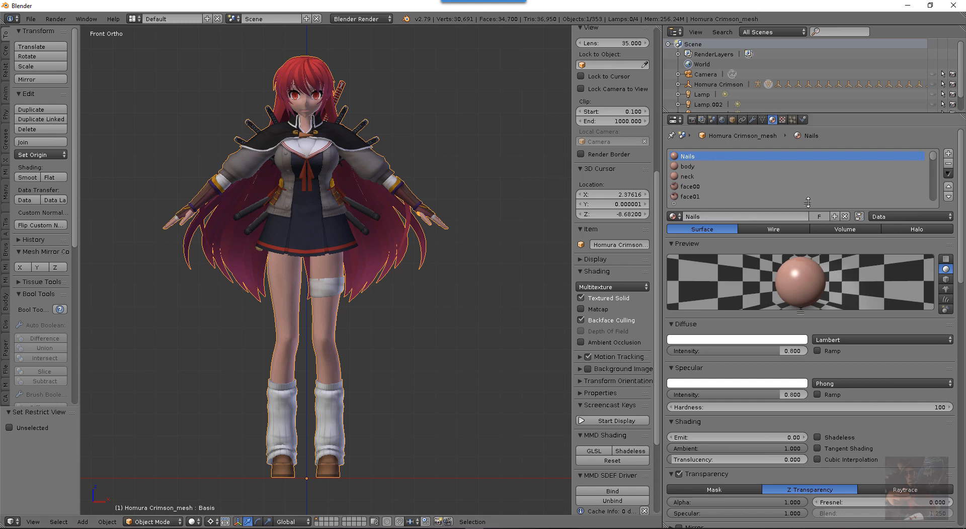
drag(808, 203, 823, 426)
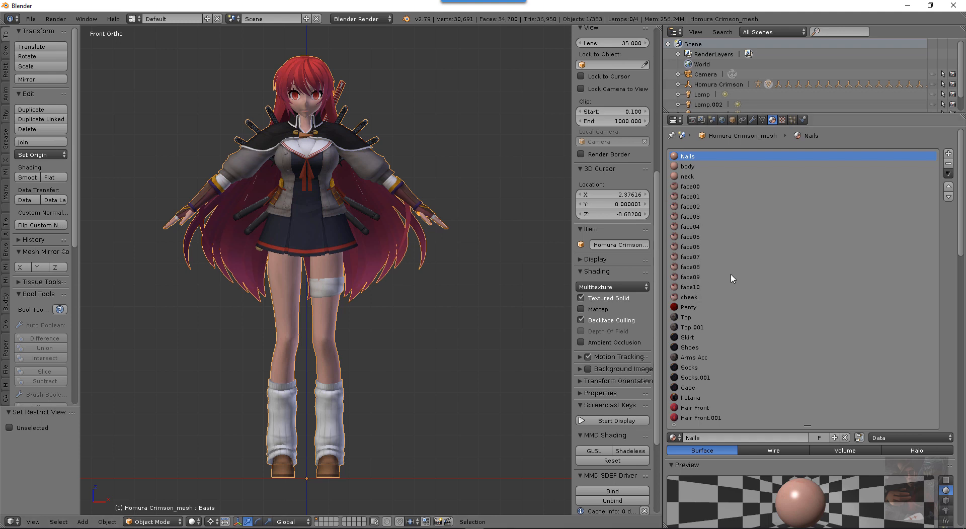
Look through the clothing materials Panty, Top and Top.001 in the mesh's material list
scroll(698, 260, down, 2)
click(689, 268)
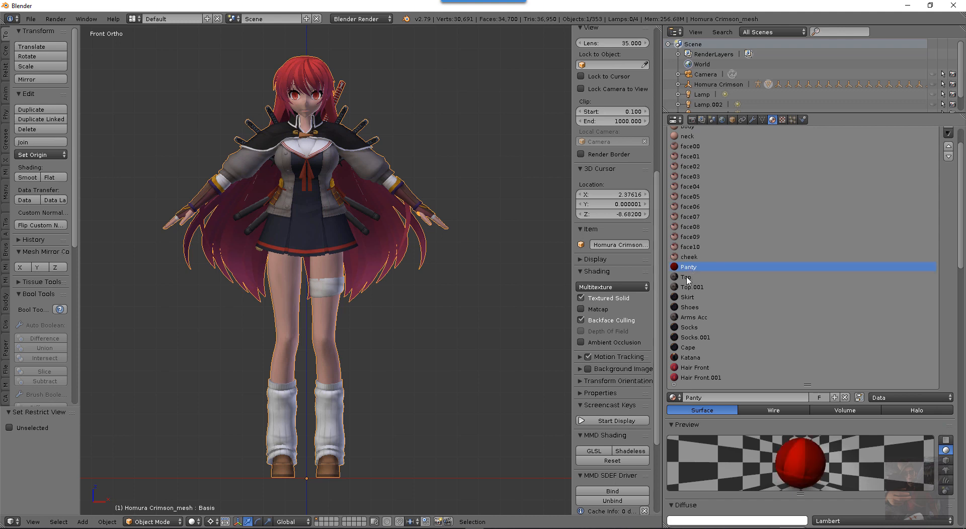
click(687, 277)
click(690, 288)
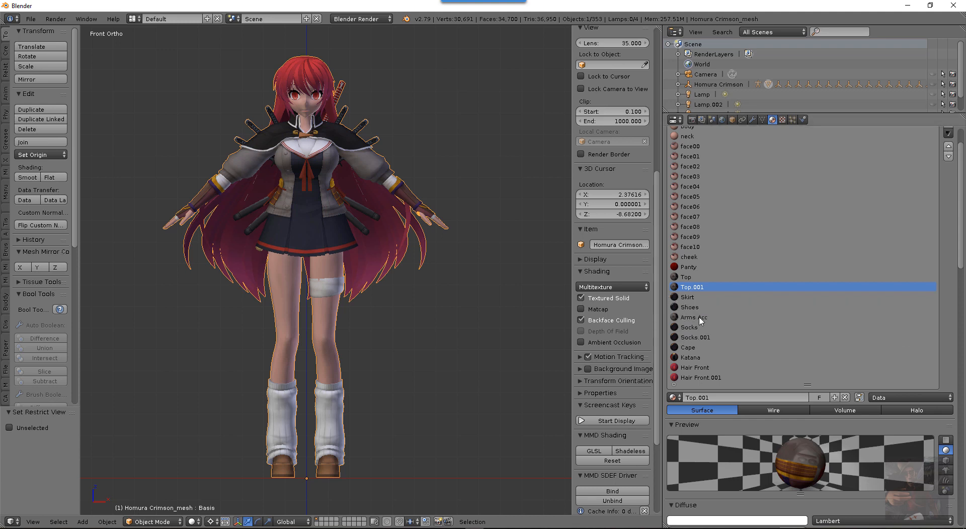
scroll(694, 316, down, 2)
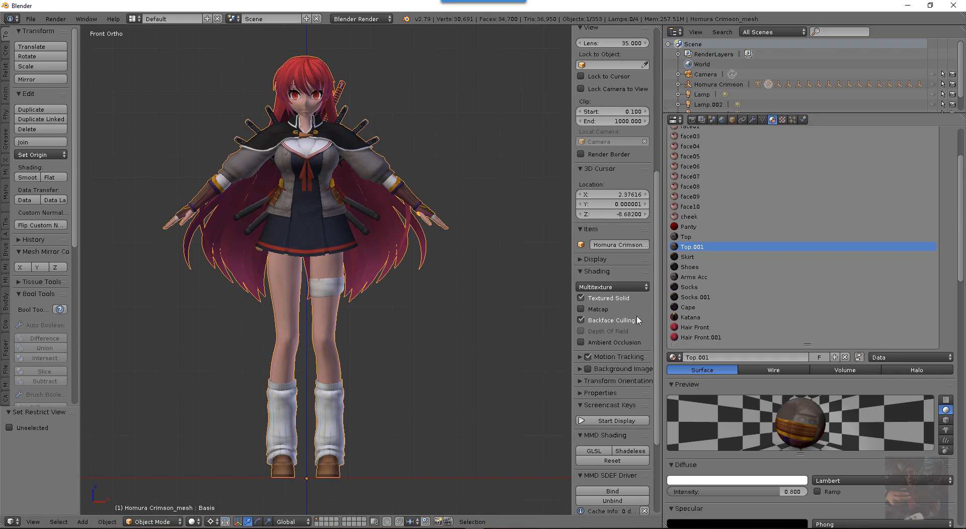
View the character from behind and compare the settings of the Hair Front and Hair Front.001 materials
middle_drag(506, 254, 277, 270)
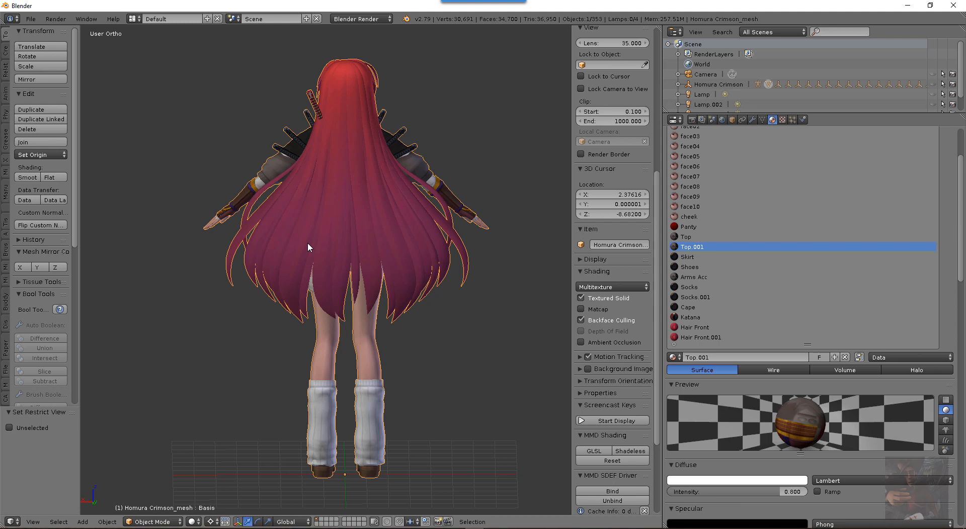
click(692, 328)
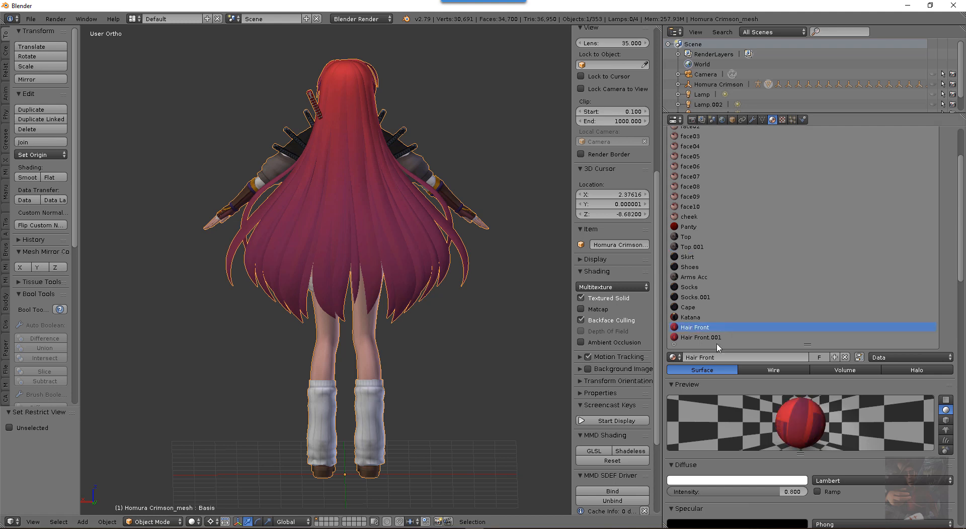
scroll(777, 393, down, 5)
scroll(777, 393, down, 4)
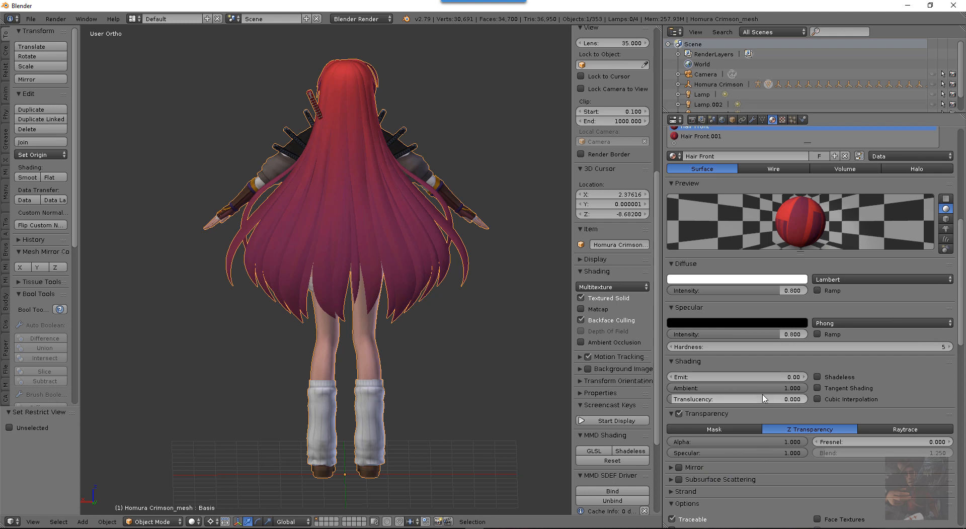
click(699, 137)
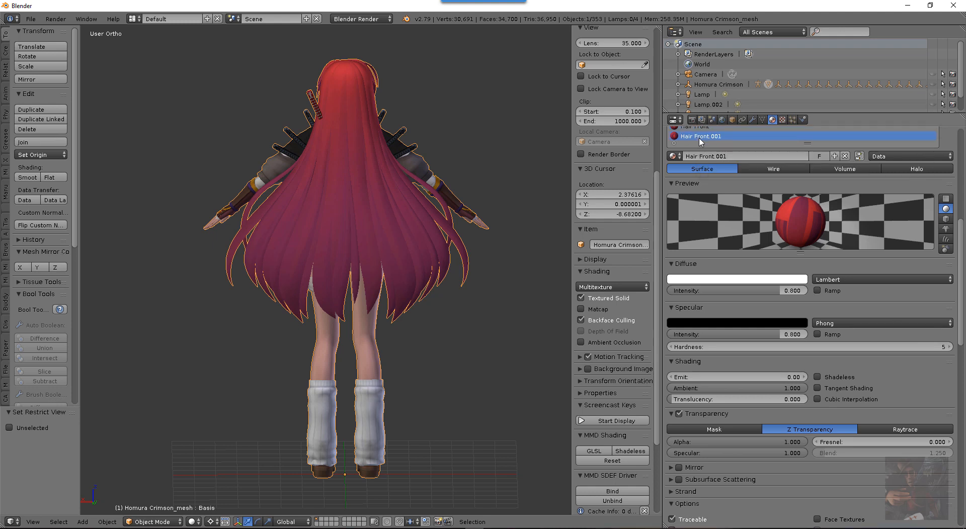
click(698, 130)
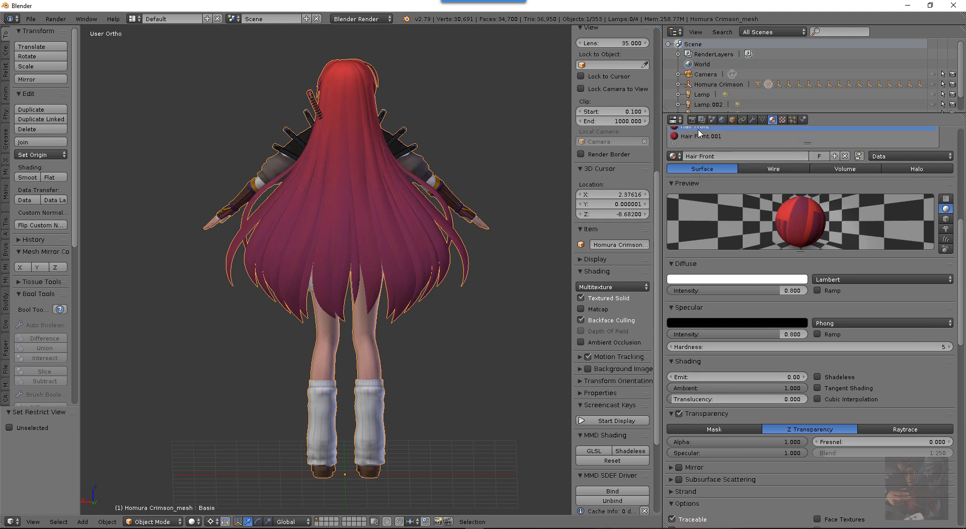
Display the Hair Front material's textures and turn the outliner area into a second Properties editor showing the mesh's materials
click(784, 121)
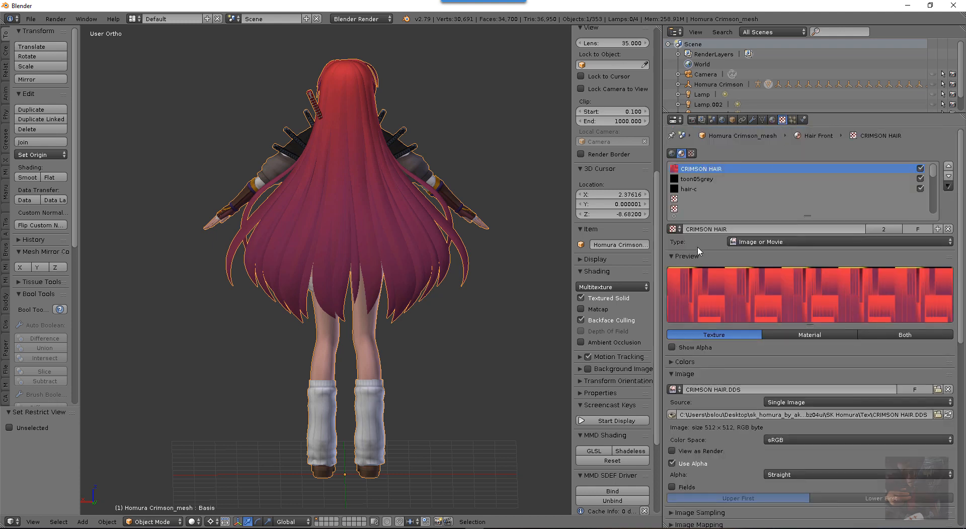
click(680, 121)
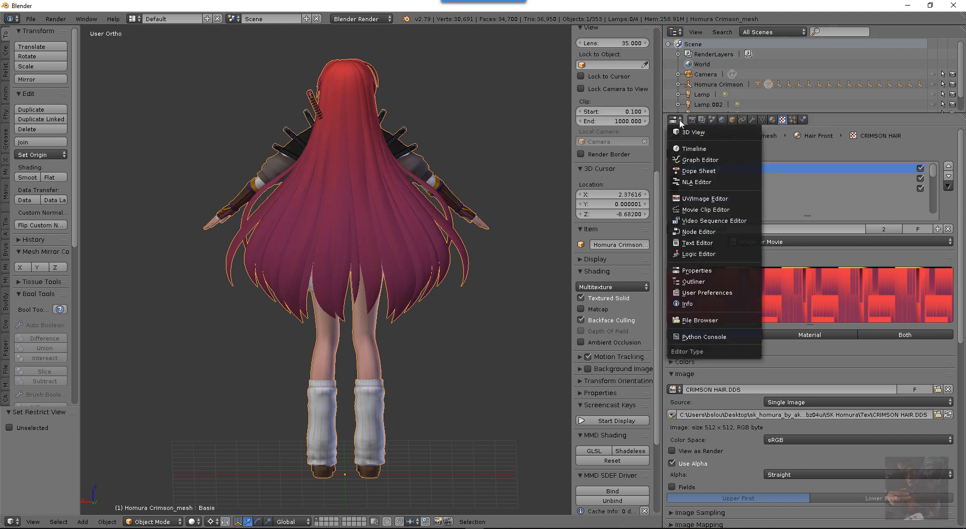
click(674, 32)
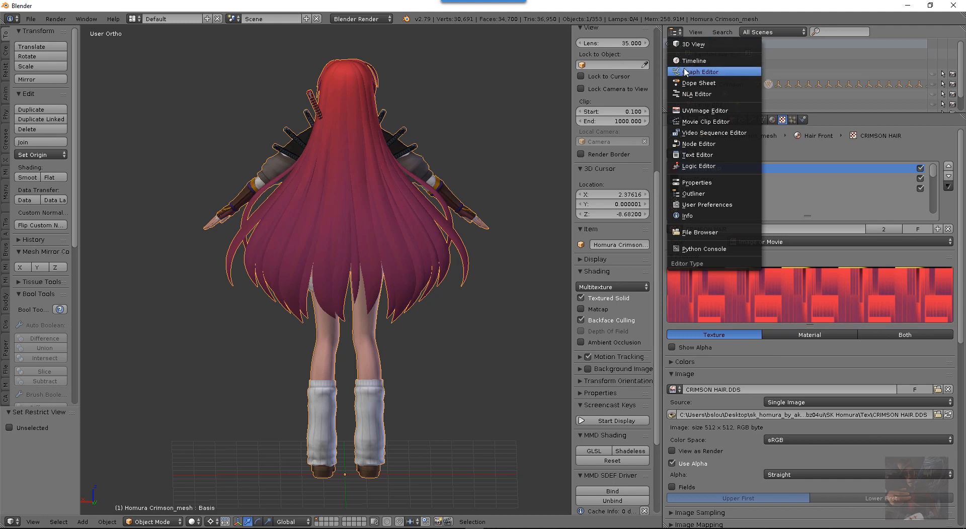
click(696, 183)
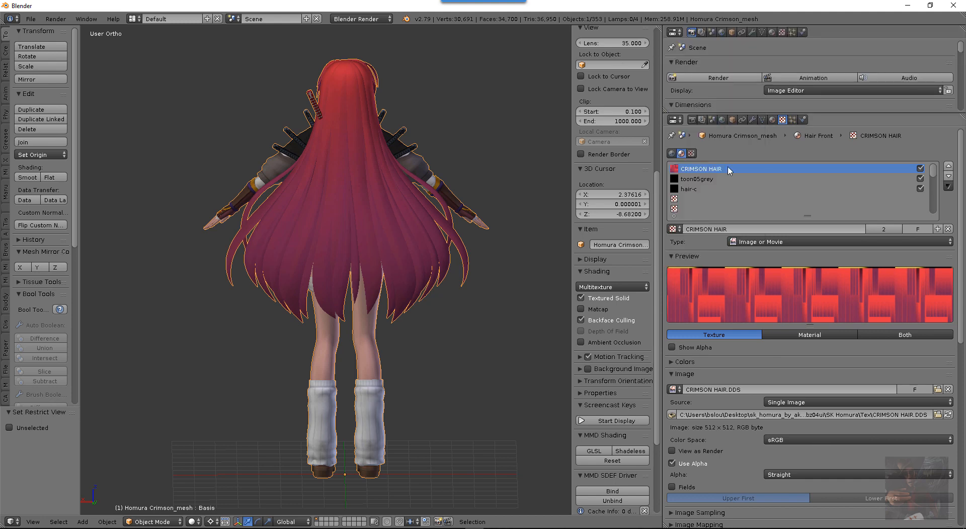
click(773, 33)
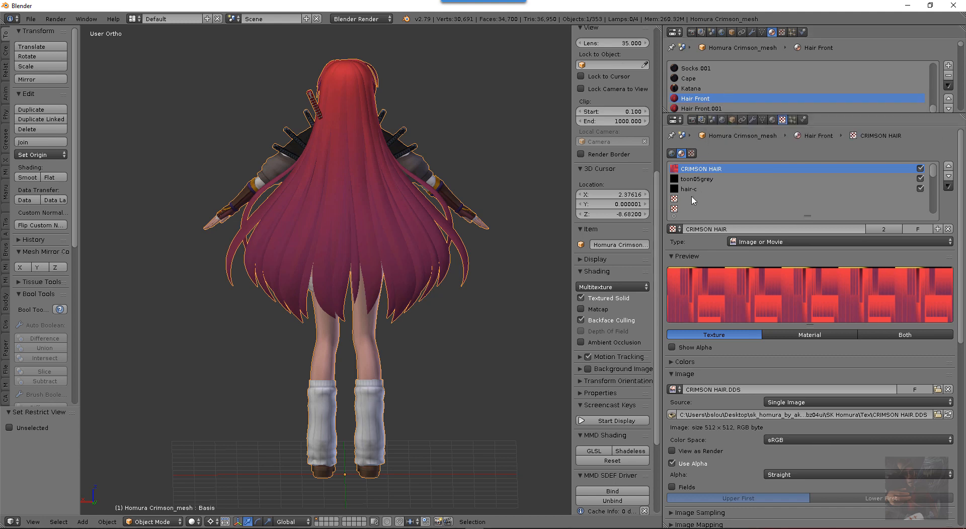
Compare the texture image, mapping and influence settings of the Hair Front.001 and Hair Front materials
click(702, 109)
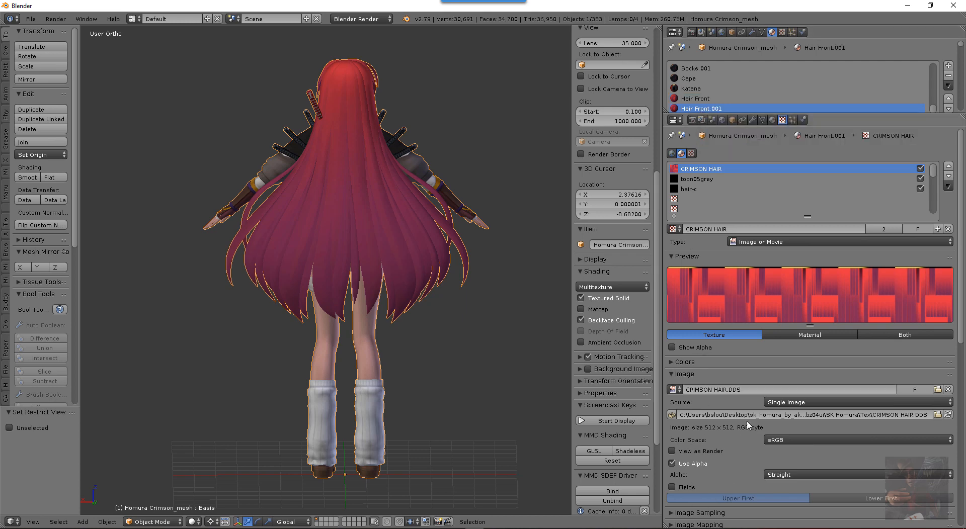
scroll(748, 425, down, 15)
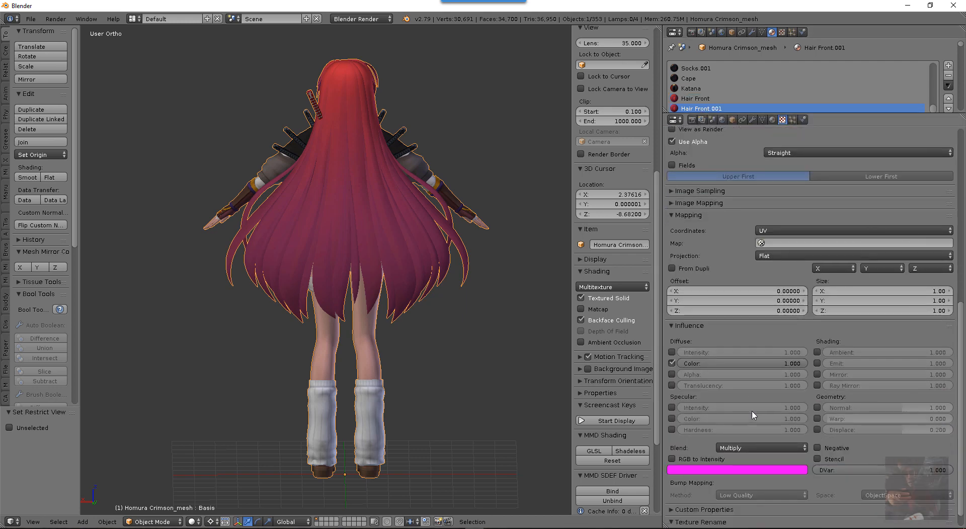
scroll(753, 415, down, 1)
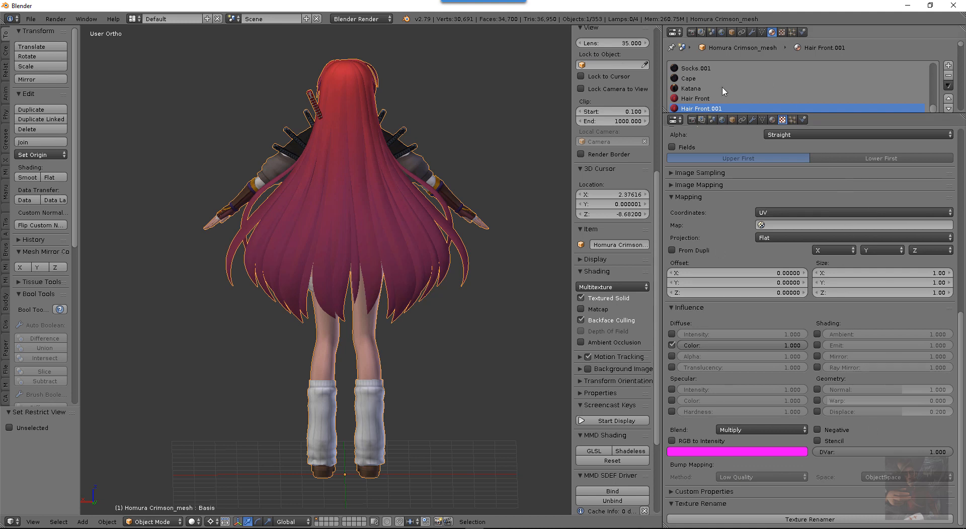
click(707, 99)
click(707, 109)
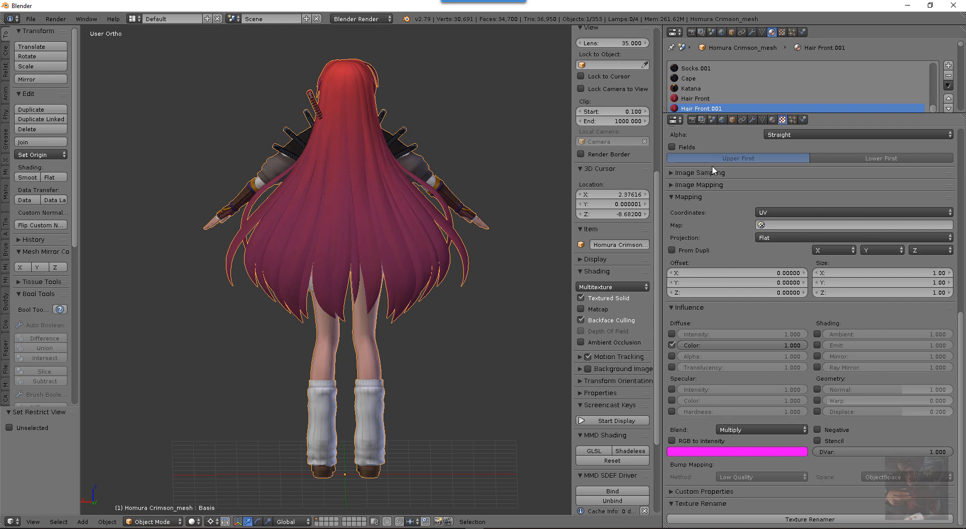
Check which texture image files the Katana and Cape materials use
click(697, 90)
scroll(774, 151, up, 6)
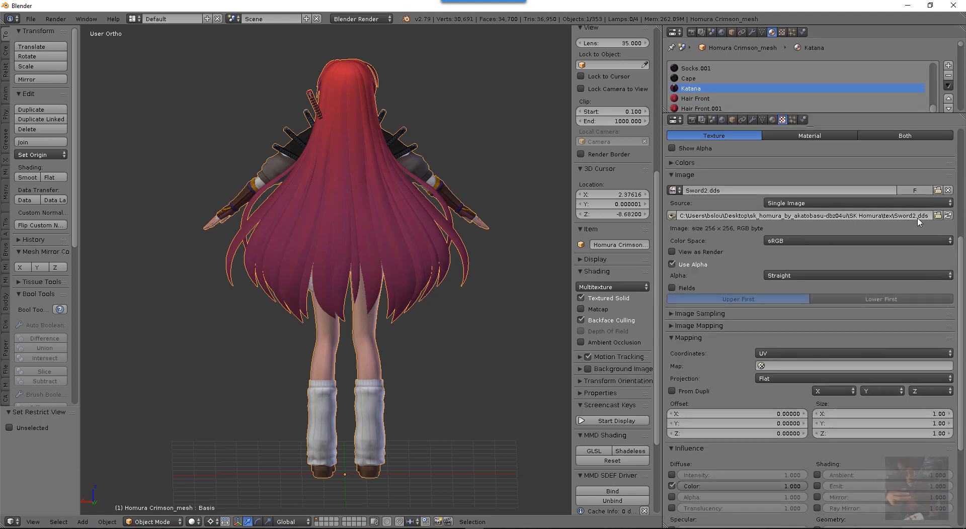
click(696, 80)
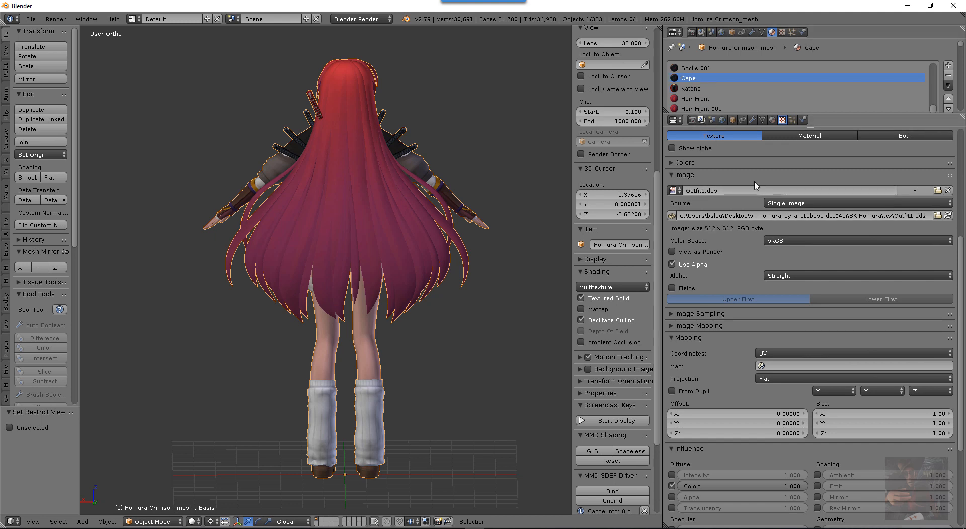
scroll(702, 146, up, 2)
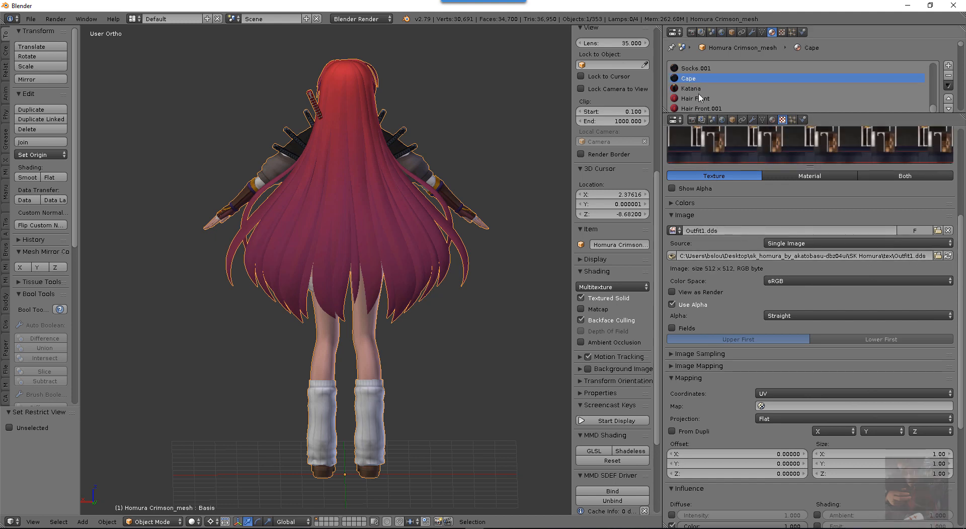
Check the texture image files of the Socks.001, Socks, Arms Acc, Shoes and Skirt materials in turn
scroll(693, 83, up, 2)
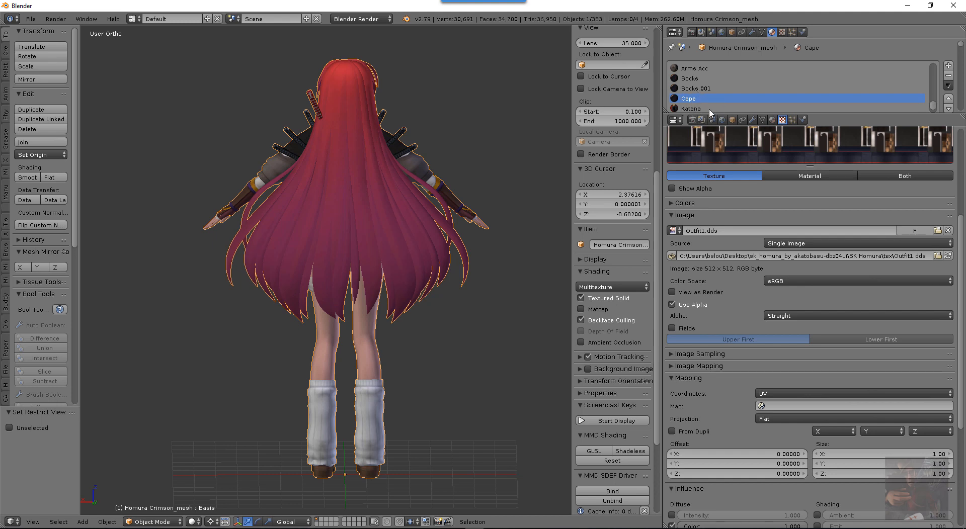
click(690, 89)
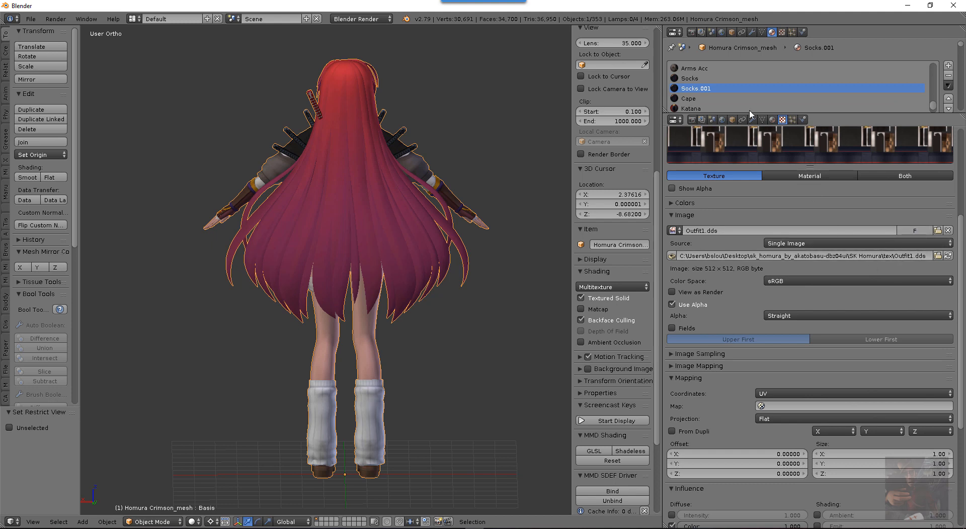
click(691, 79)
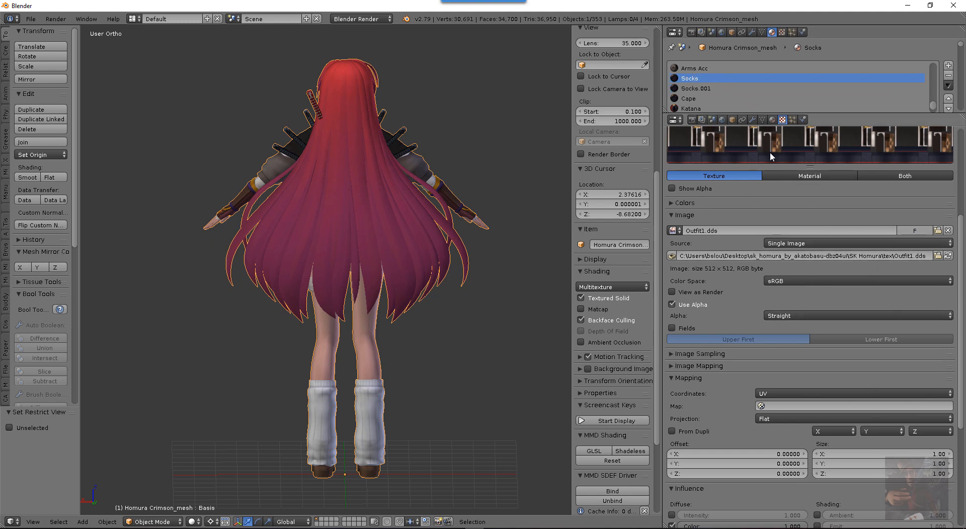
scroll(701, 93, up, 2)
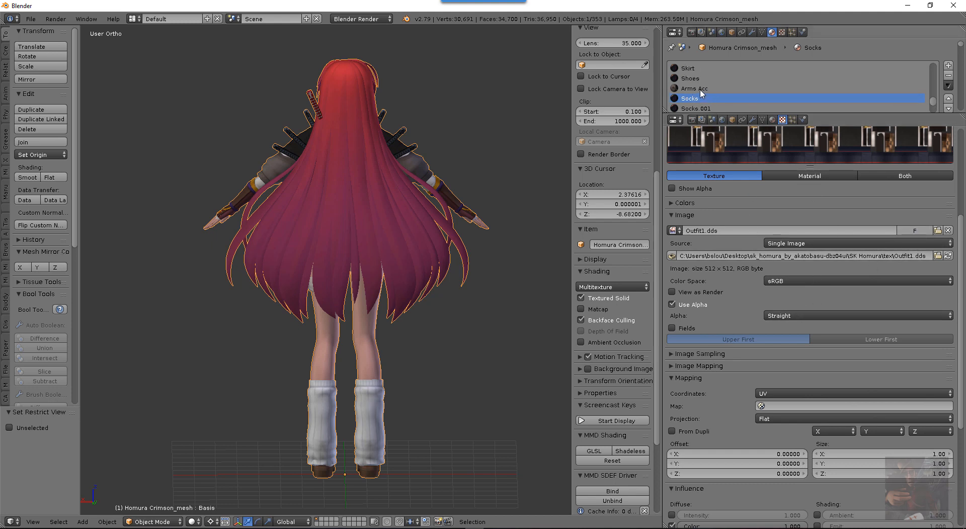
click(700, 90)
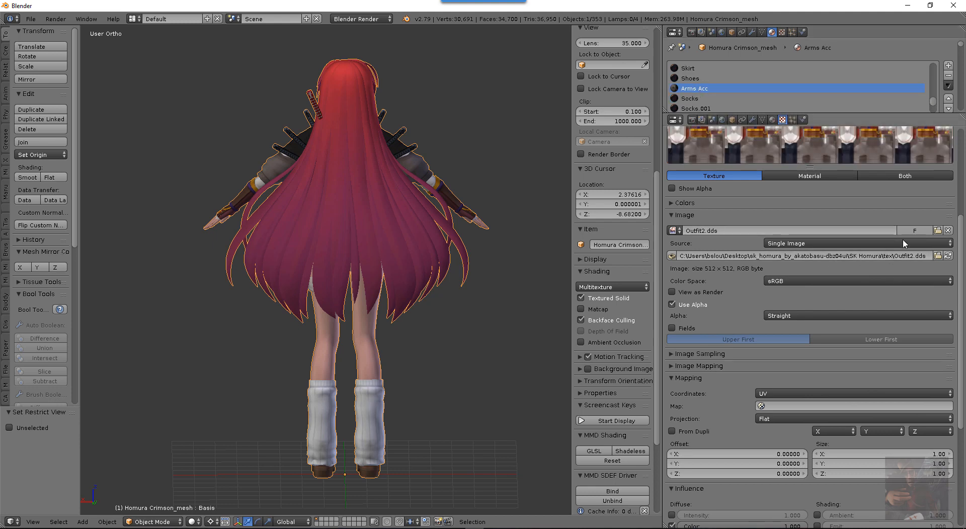
click(690, 79)
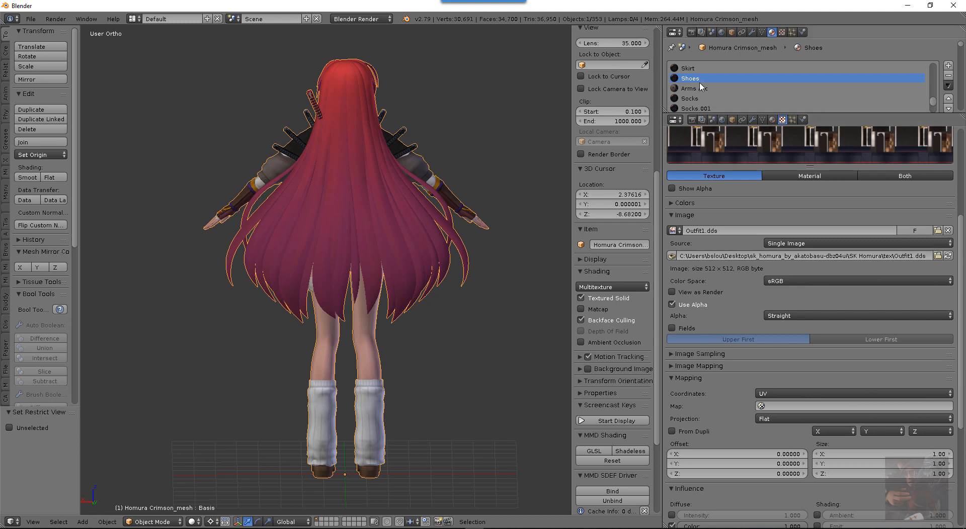
click(687, 69)
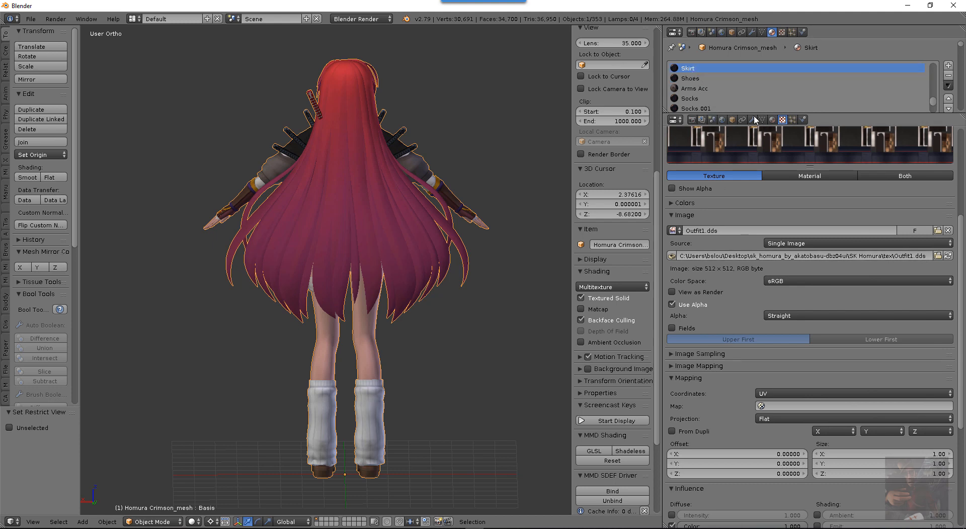
Check the texture image files used by the Top.001 and Top materials
scroll(749, 109, up, 2)
click(698, 80)
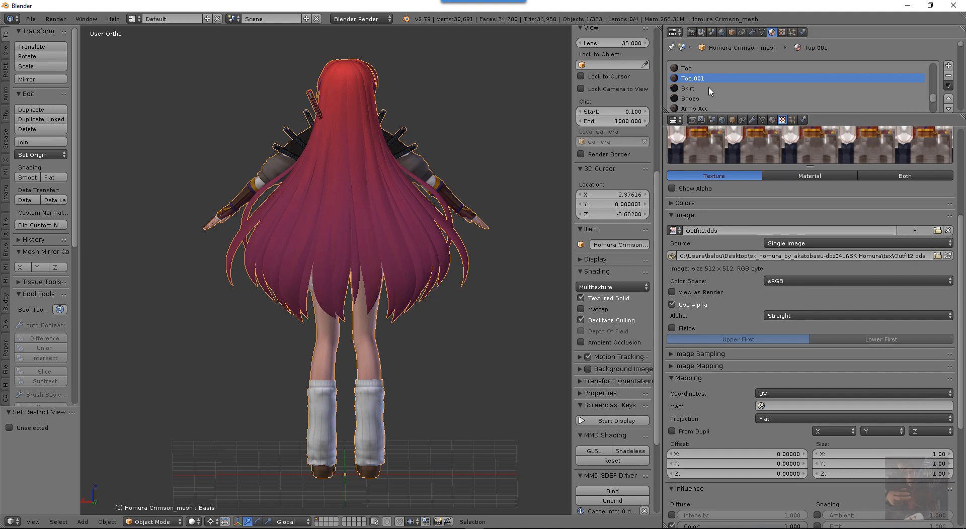
scroll(698, 98, down, 1)
scroll(694, 75, up, 1)
click(691, 69)
Recheck the image files shared among the Arms Acc, Shoes, Socks, Socks.001 and Cape materials
click(702, 109)
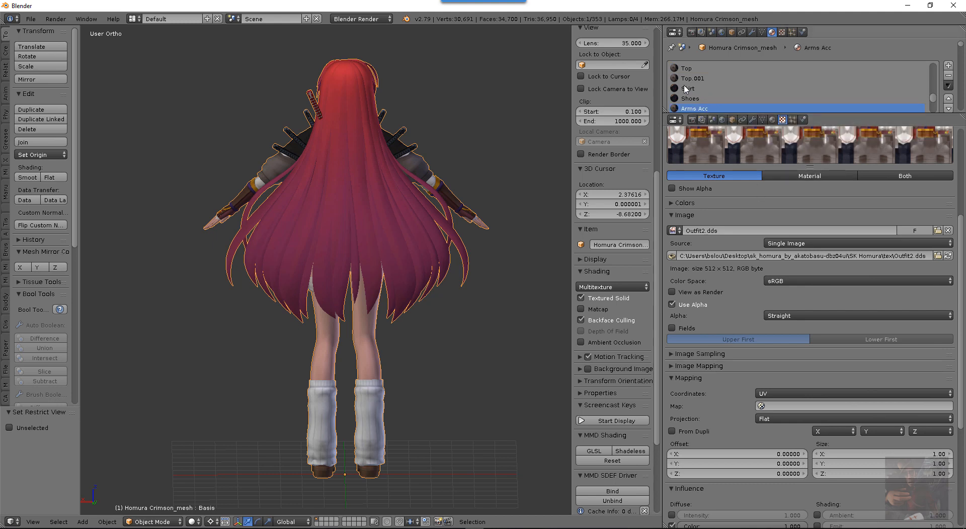
click(690, 98)
scroll(691, 98, down, 2)
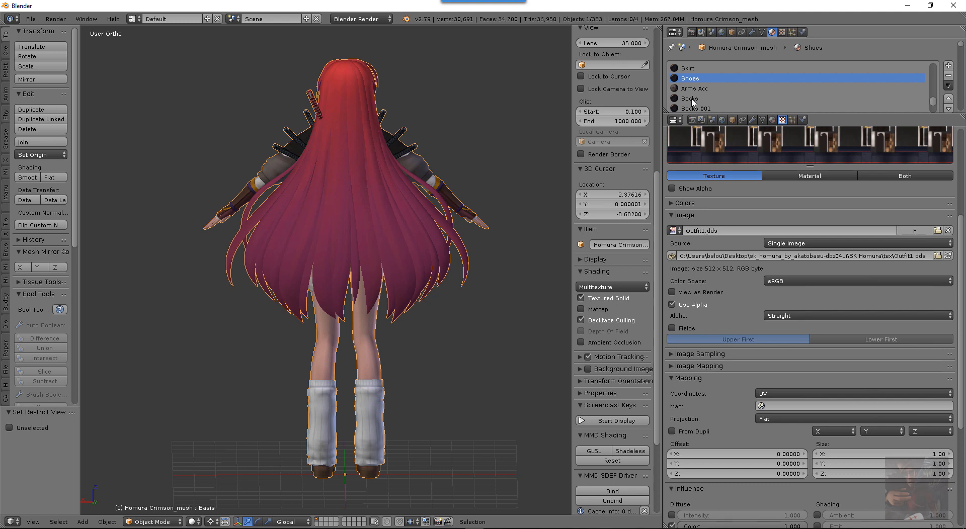
click(692, 99)
click(694, 108)
scroll(736, 110, down, 2)
click(689, 89)
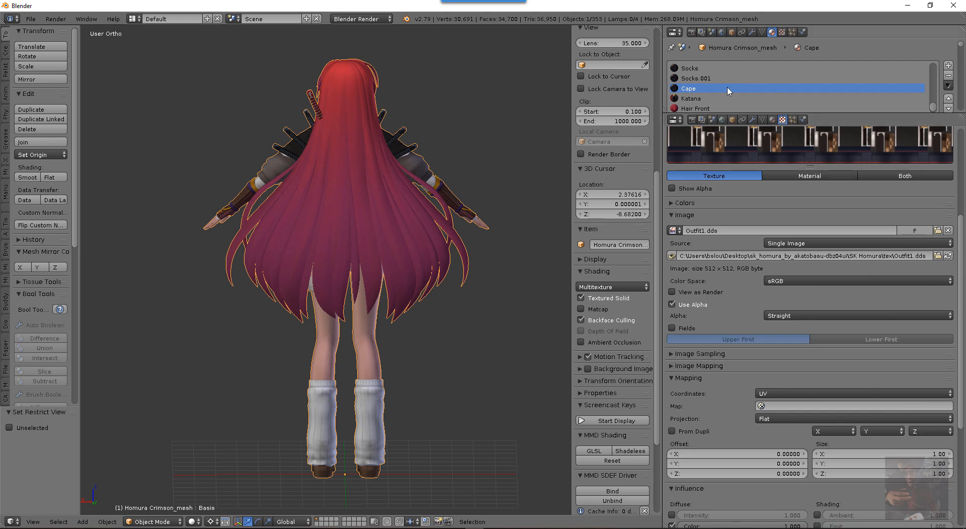
View the character from the front, split the 3D viewport in two and make the new area a UV/Image Editor
scroll(729, 88, up, 10)
middle_drag(513, 155, 290, 156)
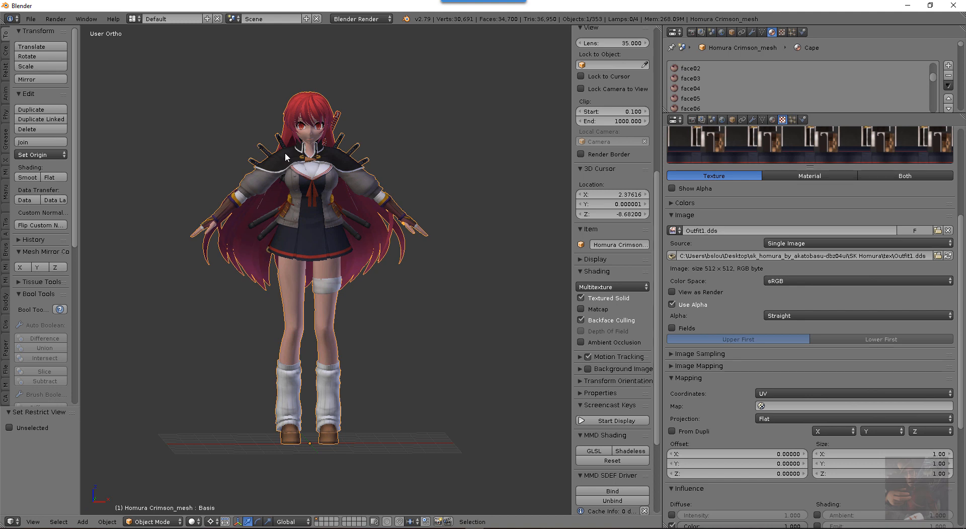
key(KP_1)
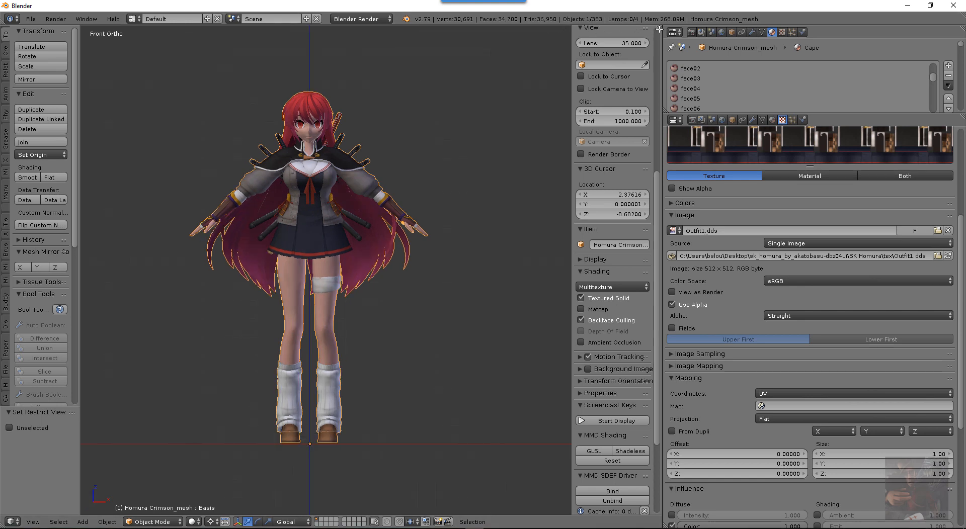
drag(659, 29, 390, 49)
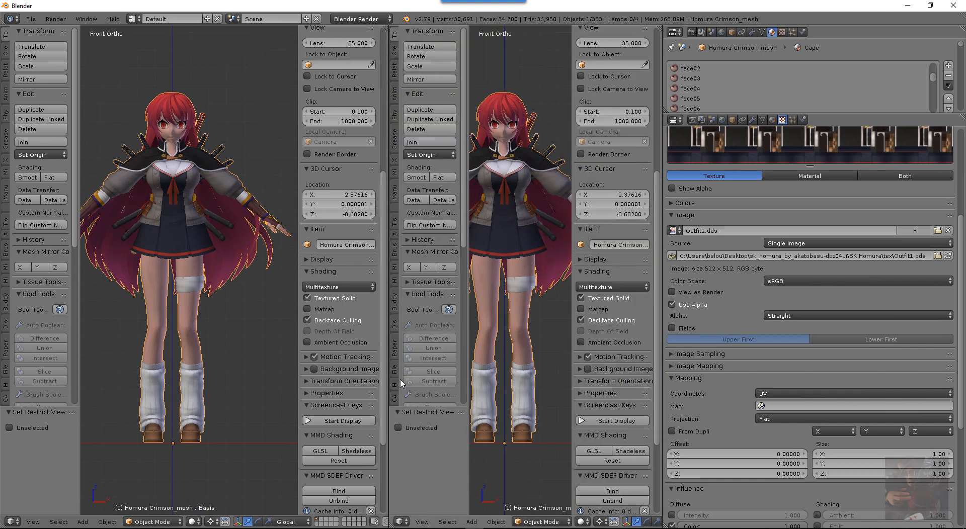
click(406, 523)
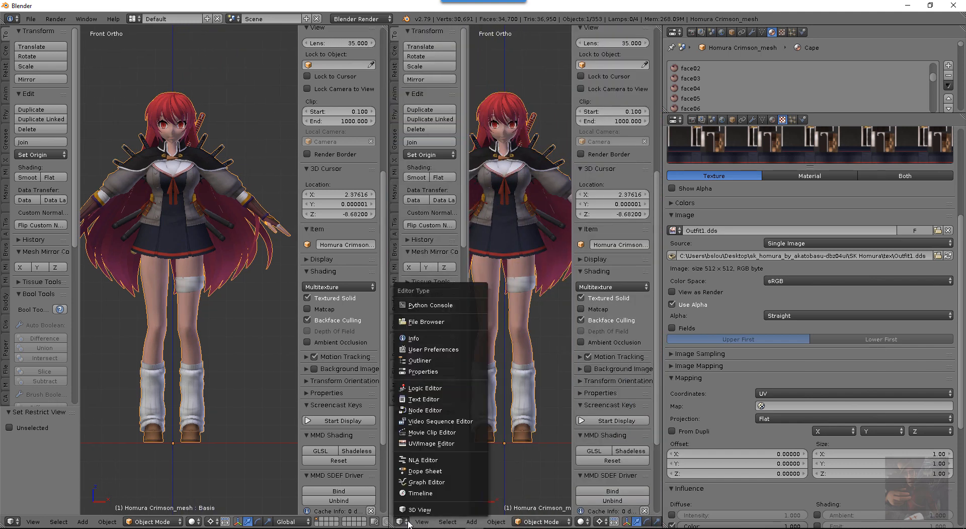
click(427, 444)
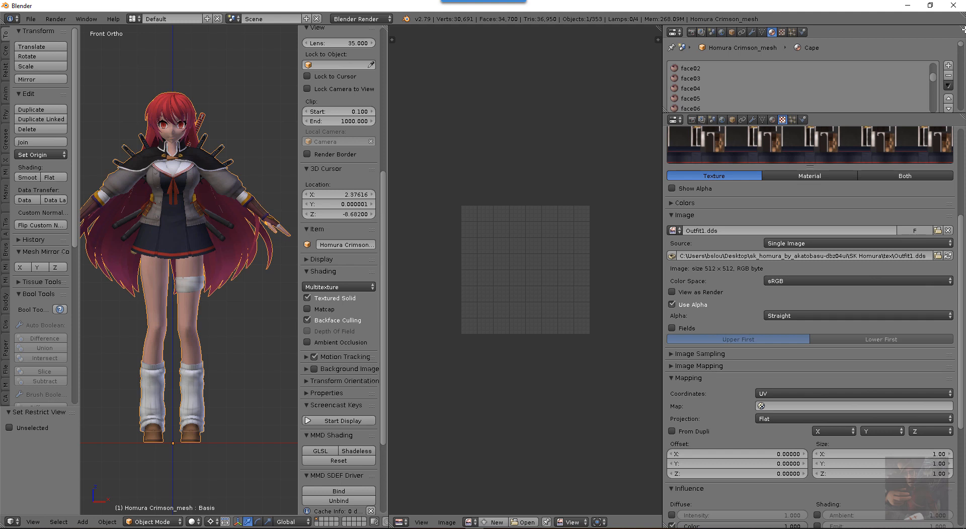
Split the UV/Image Editor area, widen the new area and change it to a Properties editor
drag(962, 29, 664, 54)
drag(661, 30, 549, 45)
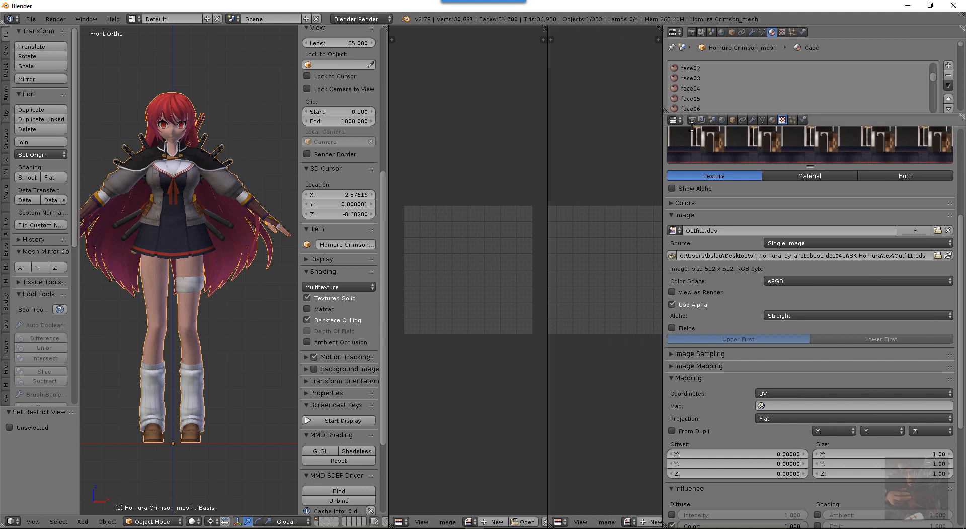
drag(663, 98, 795, 98)
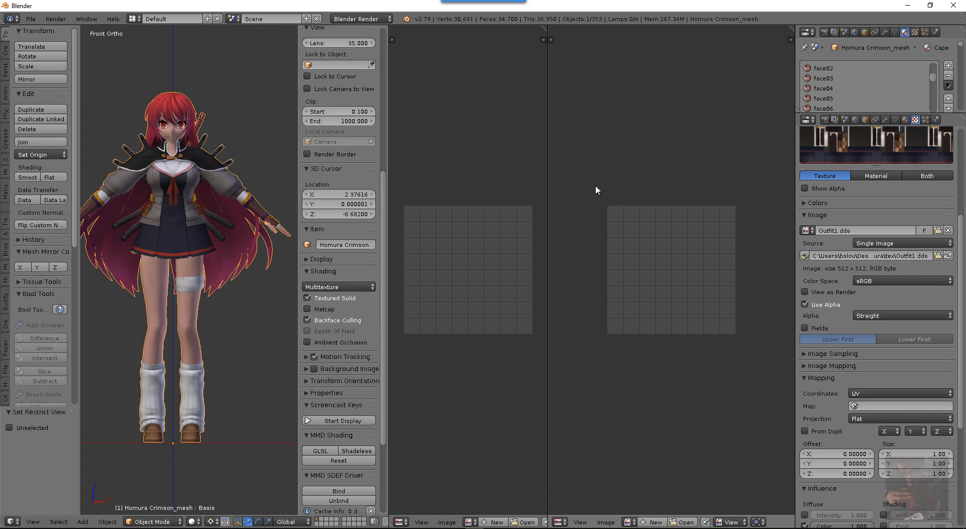
click(562, 523)
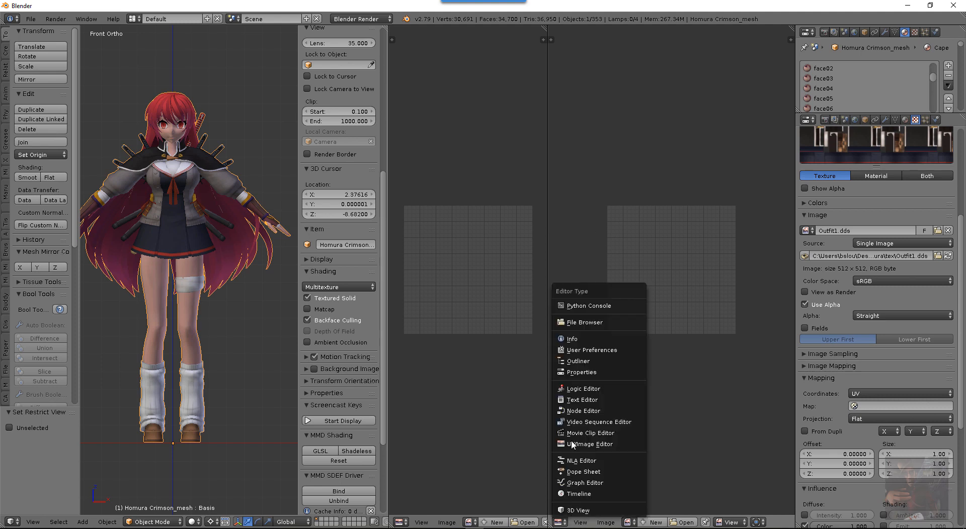
click(582, 372)
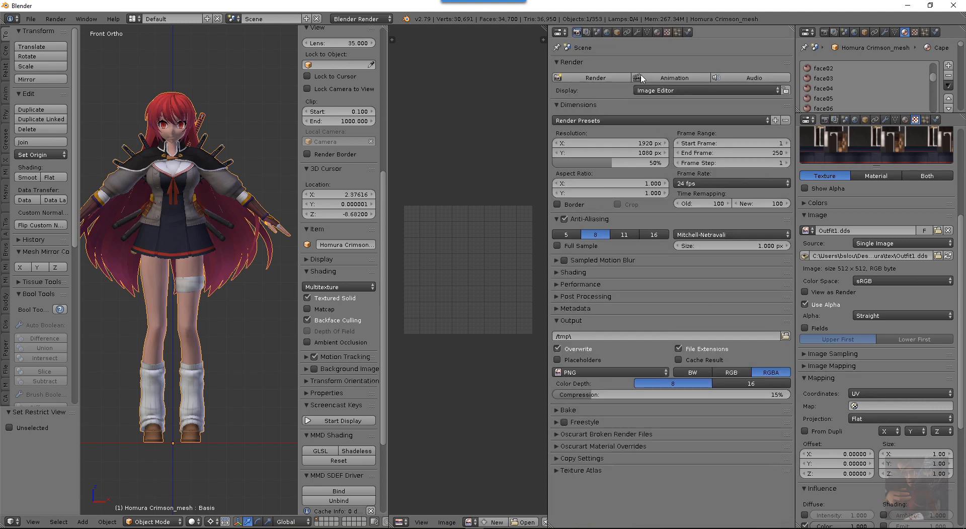
Show the mesh's materials from Nails onward in the new Properties editor, and the Cape material's texture slots in the small upper one
click(657, 32)
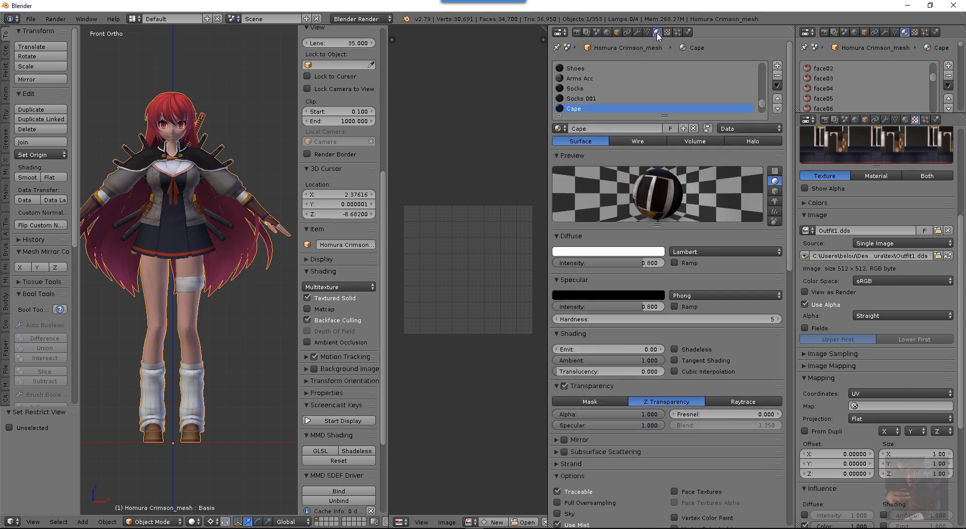
scroll(623, 91, up, 5)
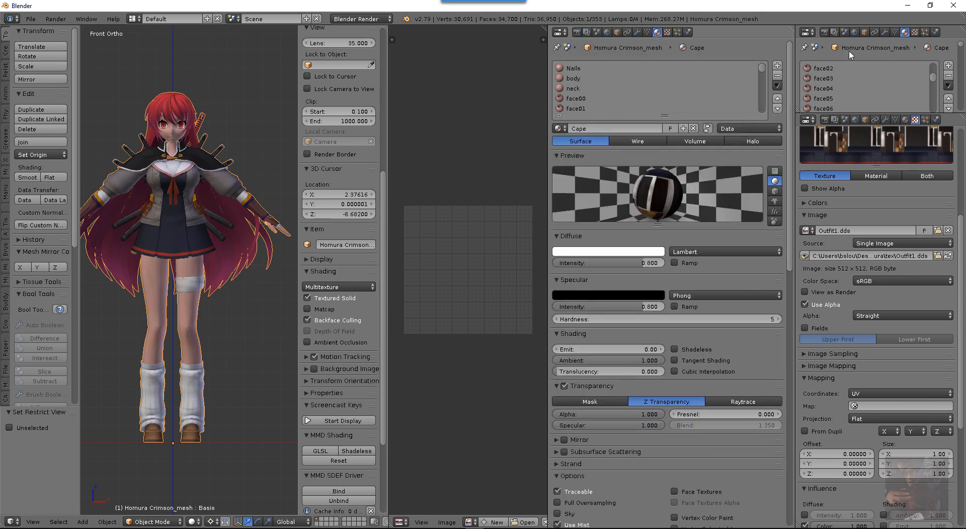
click(915, 32)
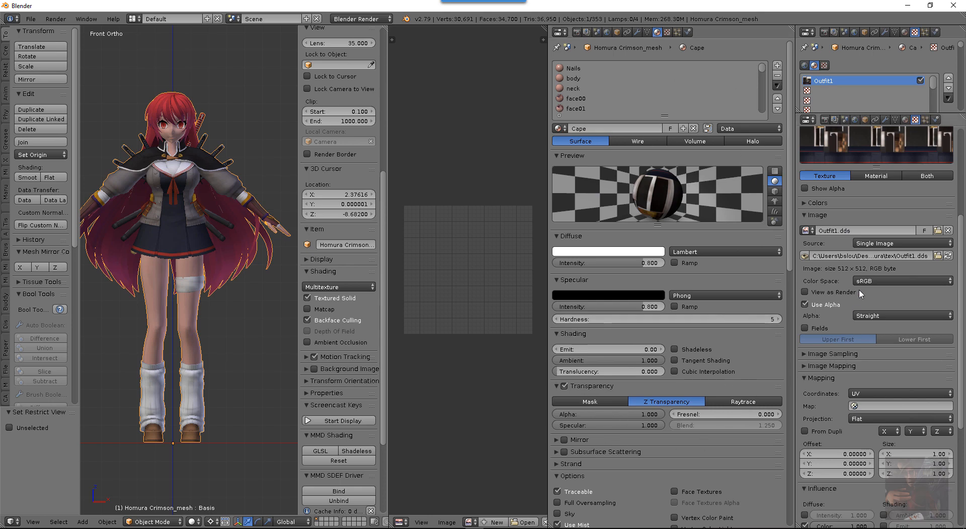
Merge the two stacked Properties editors into one and look through the texture settings of the Cape material
scroll(895, 252, down, 4)
scroll(894, 252, up, 3)
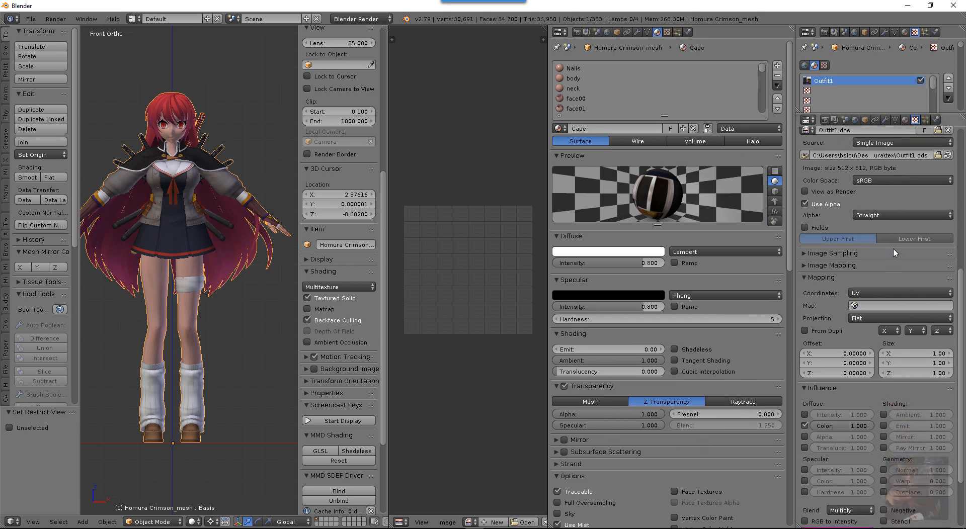
scroll(894, 252, up, 4)
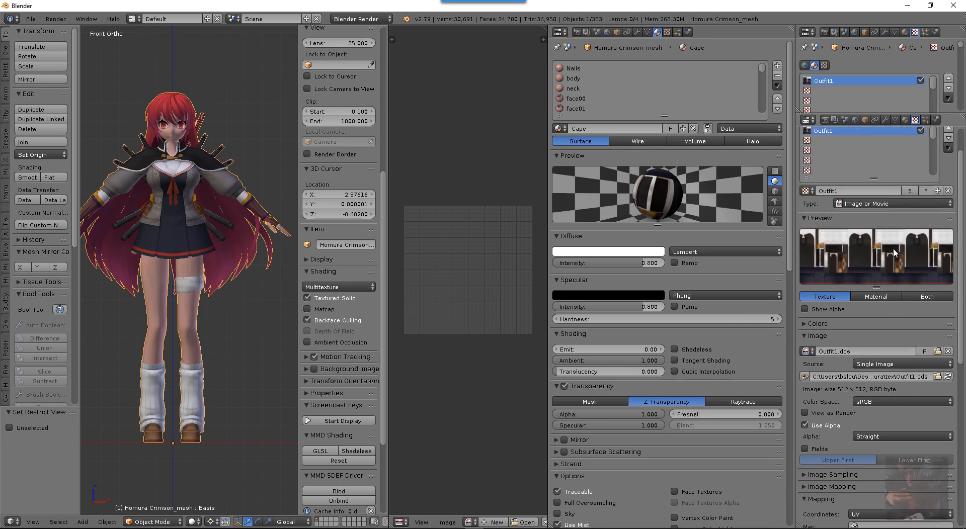
scroll(894, 253, up, 1)
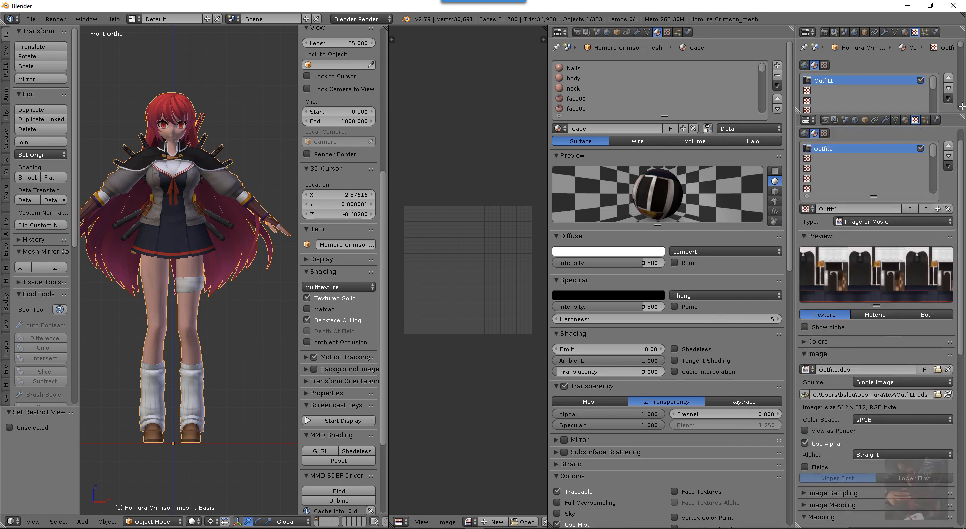
drag(961, 105, 961, 100)
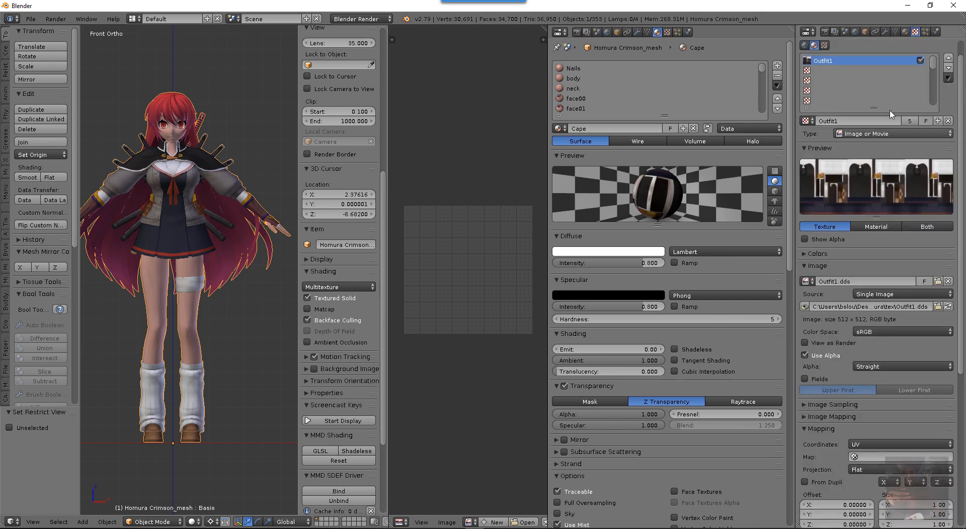
scroll(887, 177, down, 1)
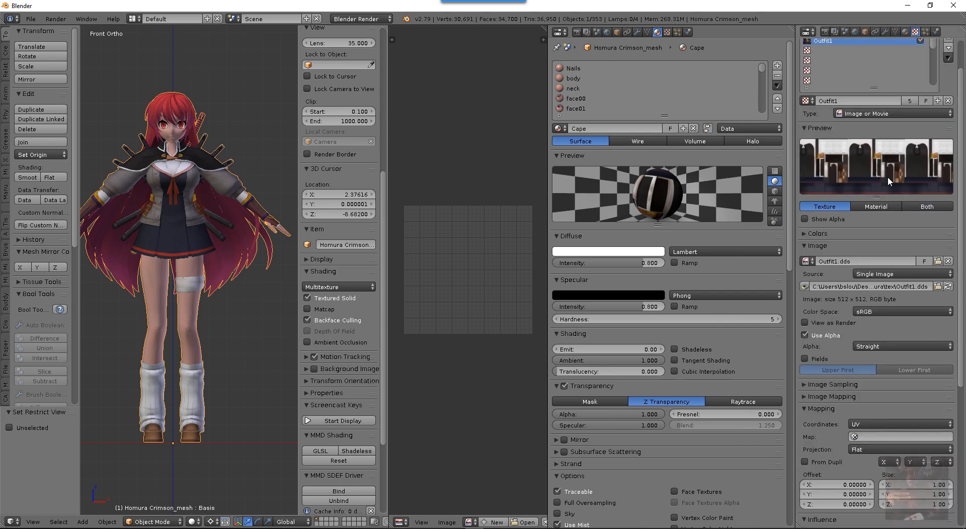
scroll(887, 176, up, 1)
scroll(887, 177, down, 7)
scroll(887, 179, up, 8)
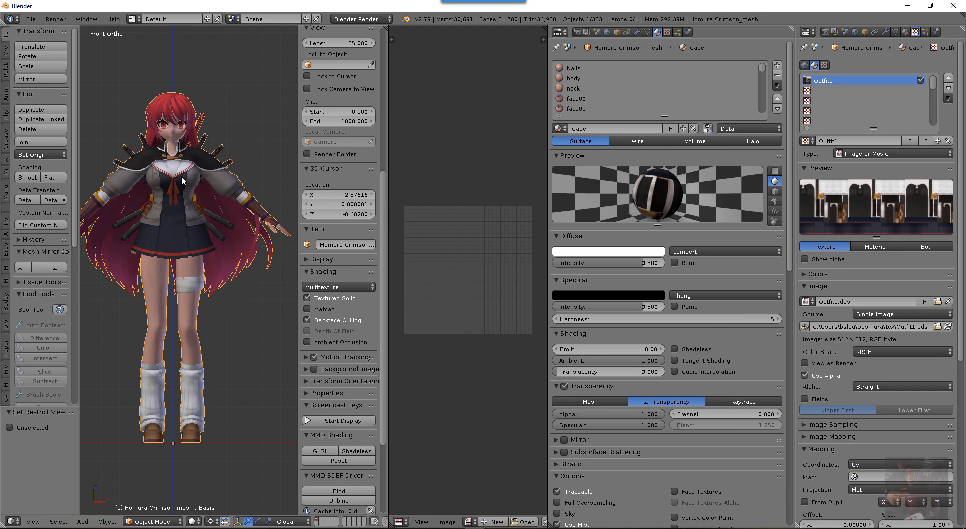
Switch the character mesh to Edit Mode and deselect all of its geometry
key(Tab)
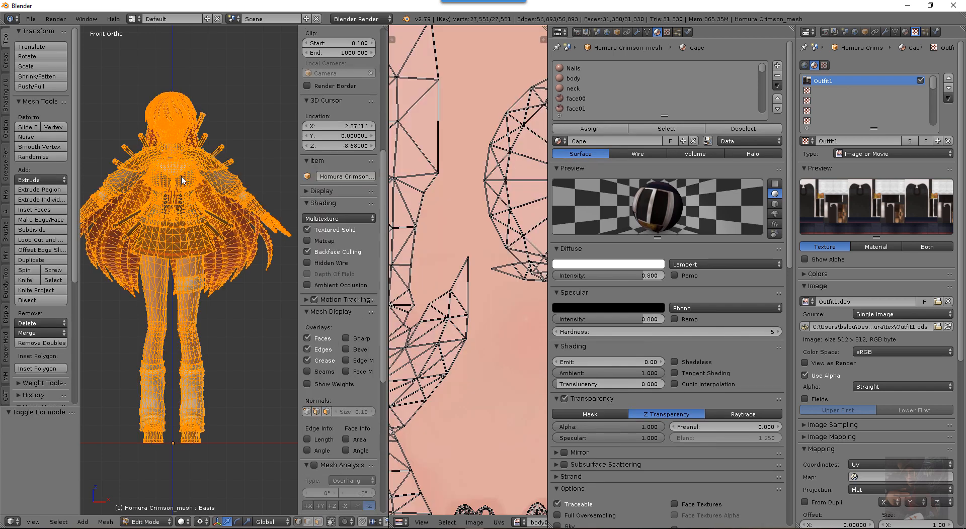
key(a)
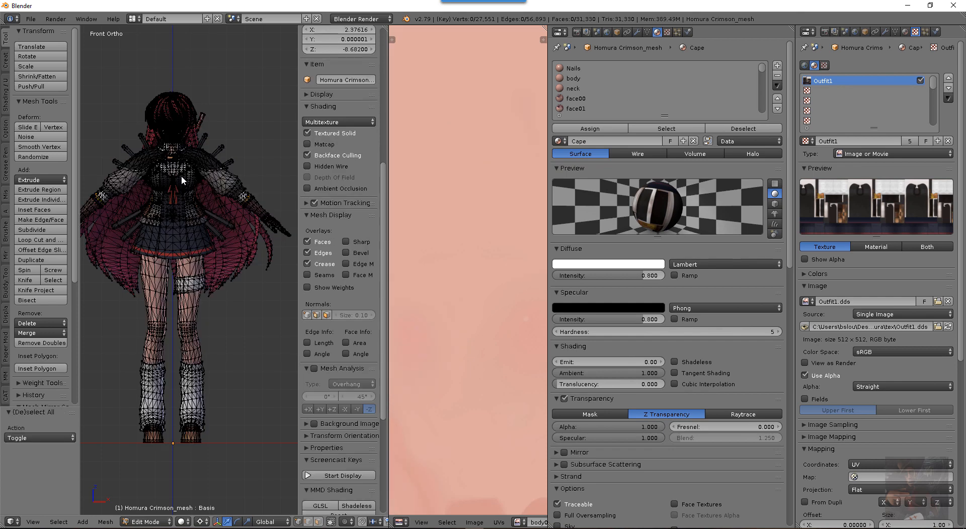
scroll(188, 177, down, 1)
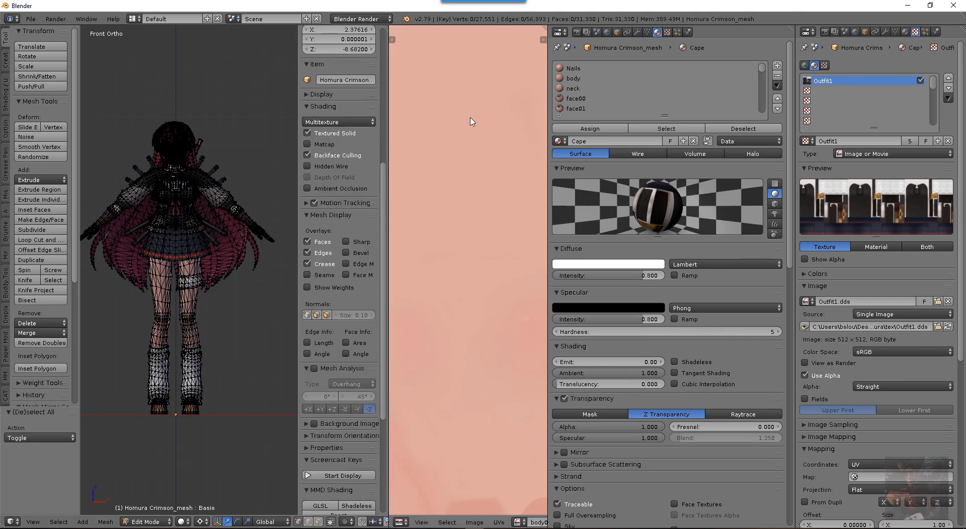
Widen the UV/Image Editor on both sides and show the whole body00.png image in it
drag(388, 140, 293, 144)
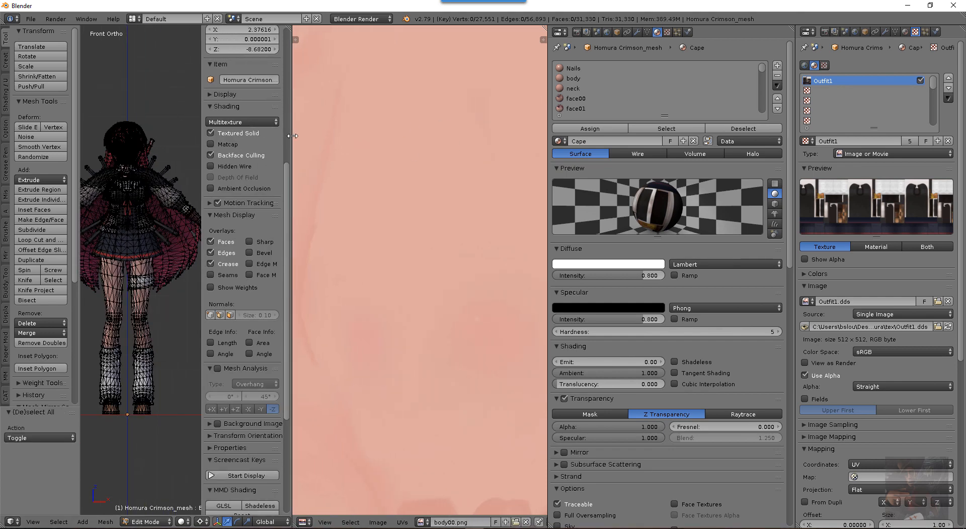
drag(547, 138, 604, 138)
scroll(470, 189, down, 2)
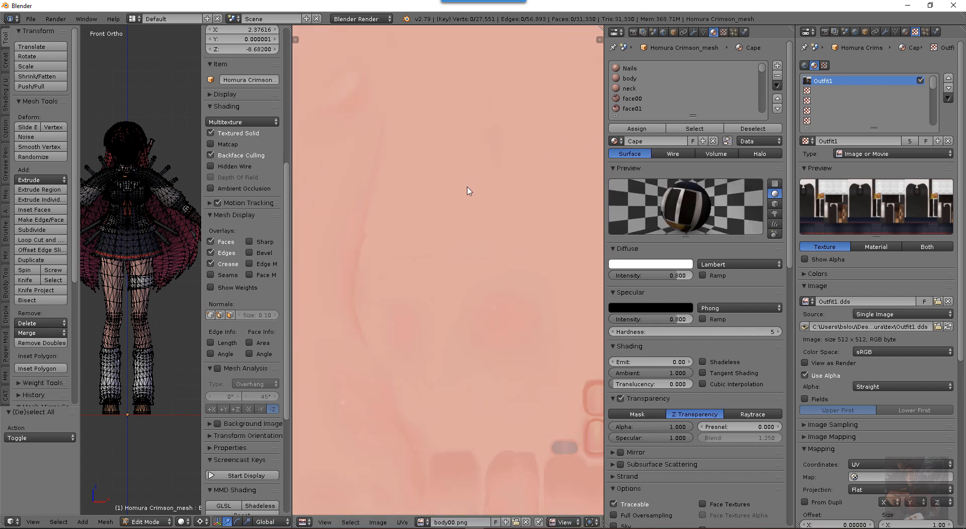
scroll(468, 190, down, 2)
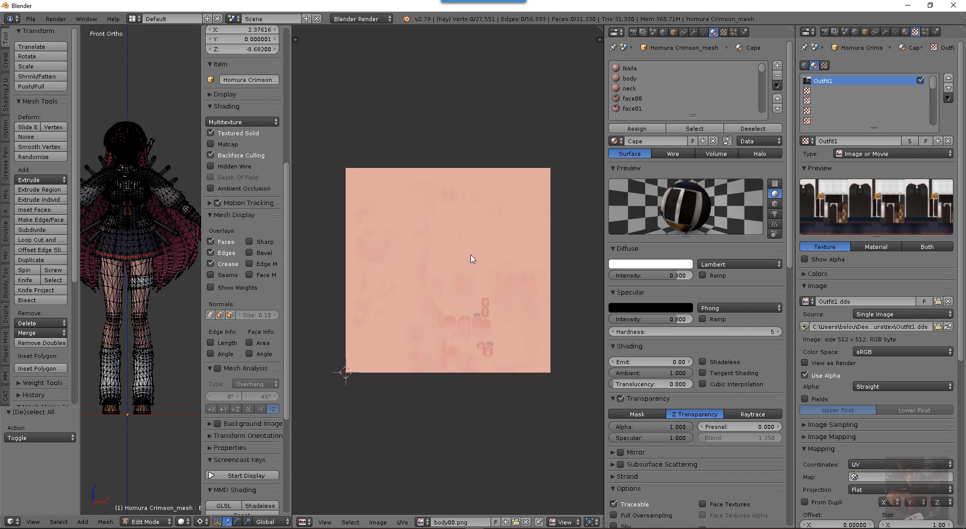
Select the faces that use the Nails material and examine their UVs on the body00.png image
click(633, 69)
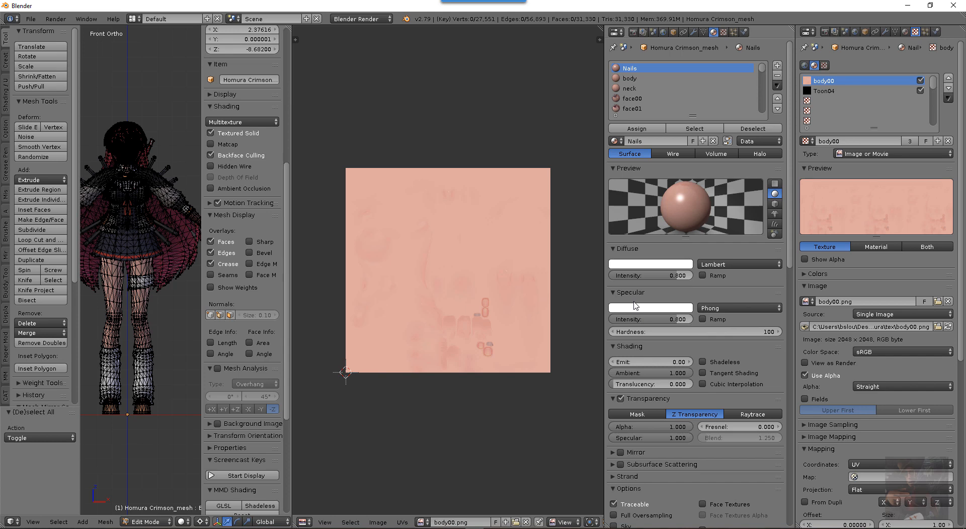
click(694, 129)
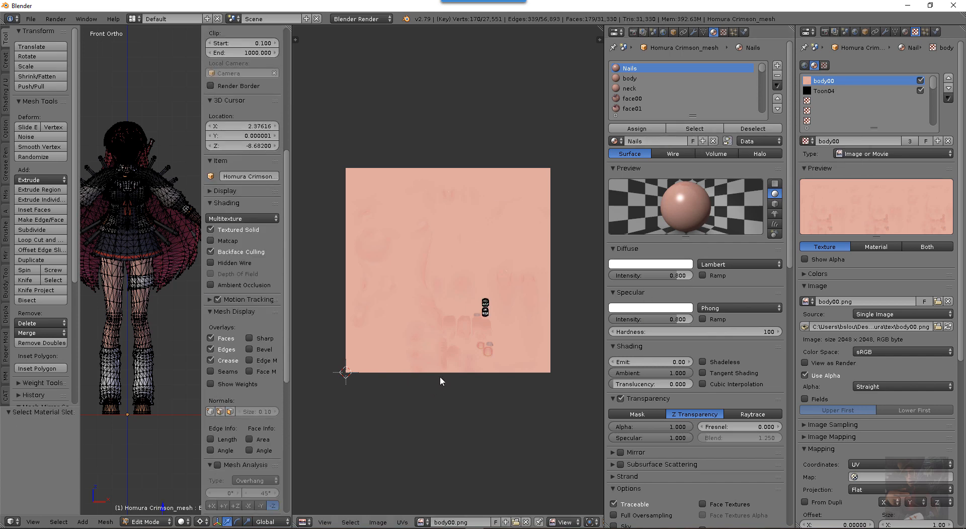
scroll(187, 249, down, 2)
middle_drag(186, 249, 148, 278)
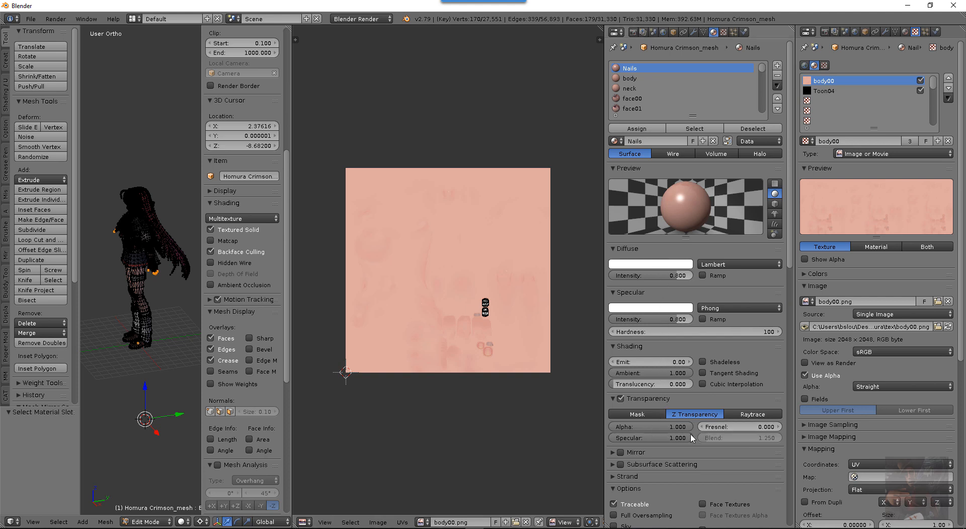
scroll(512, 333, up, 4)
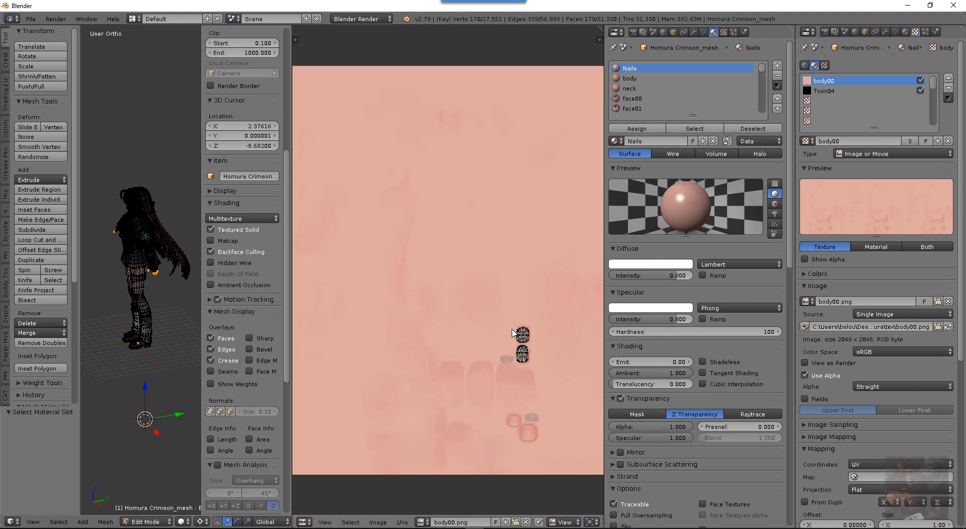
scroll(512, 332, down, 5)
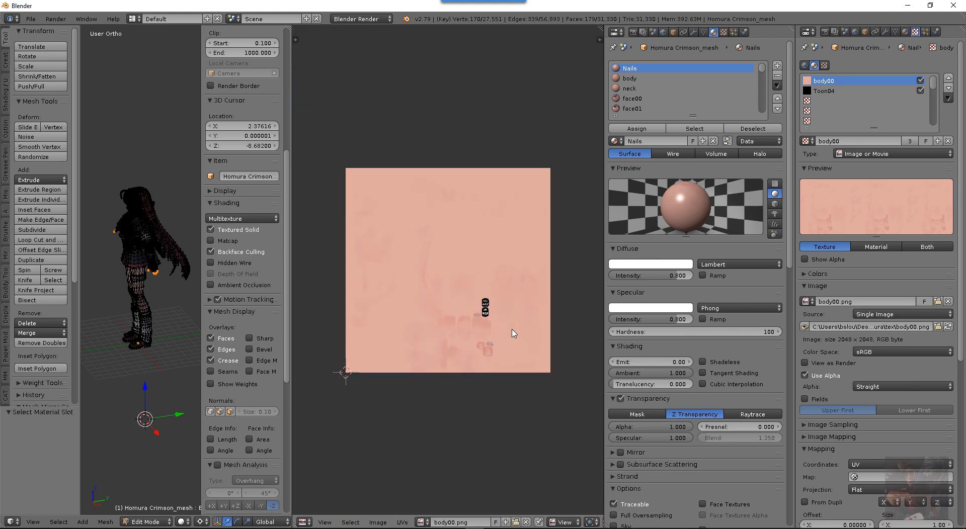
Add the body material's faces to the selection and review the settings of its body00 texture
click(632, 79)
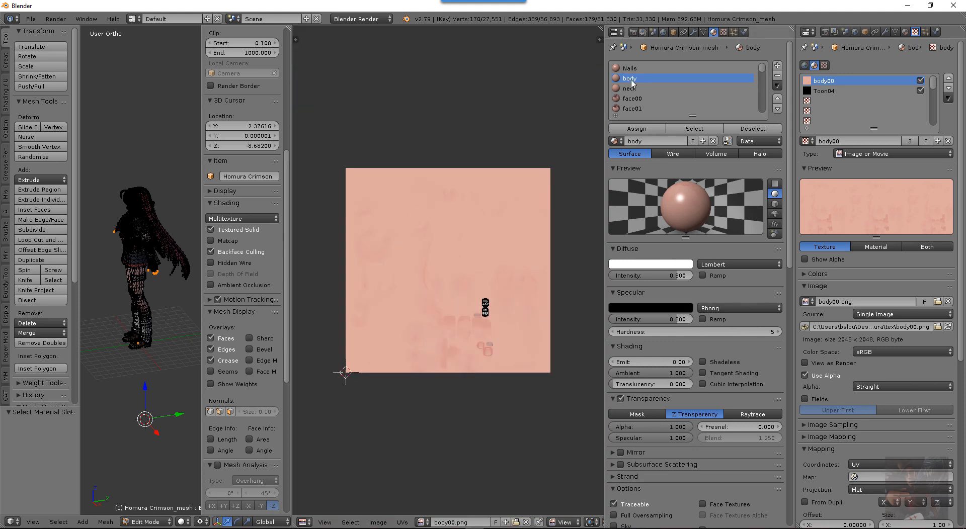
click(695, 129)
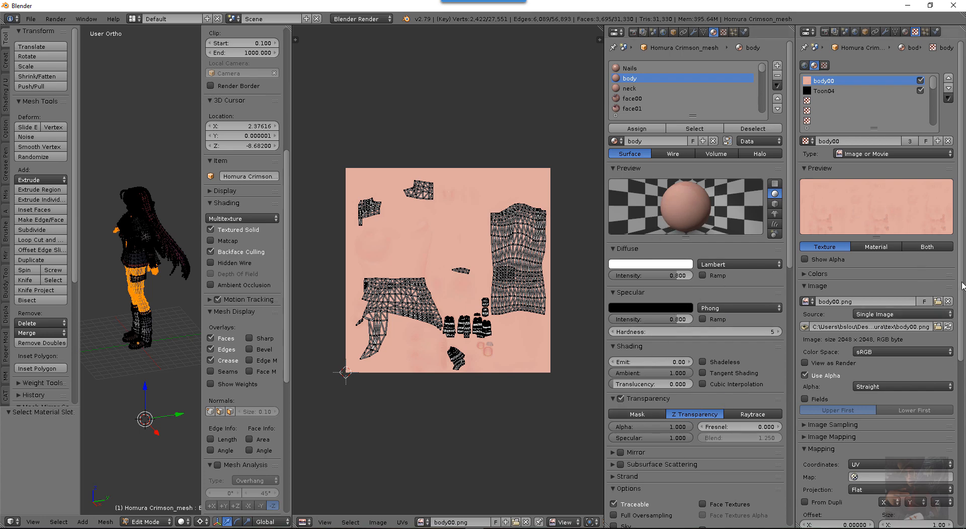
scroll(948, 301, down, 8)
scroll(962, 210, up, 8)
Inspect the Toon04 texture slot of the body material and of the Nails material
click(824, 91)
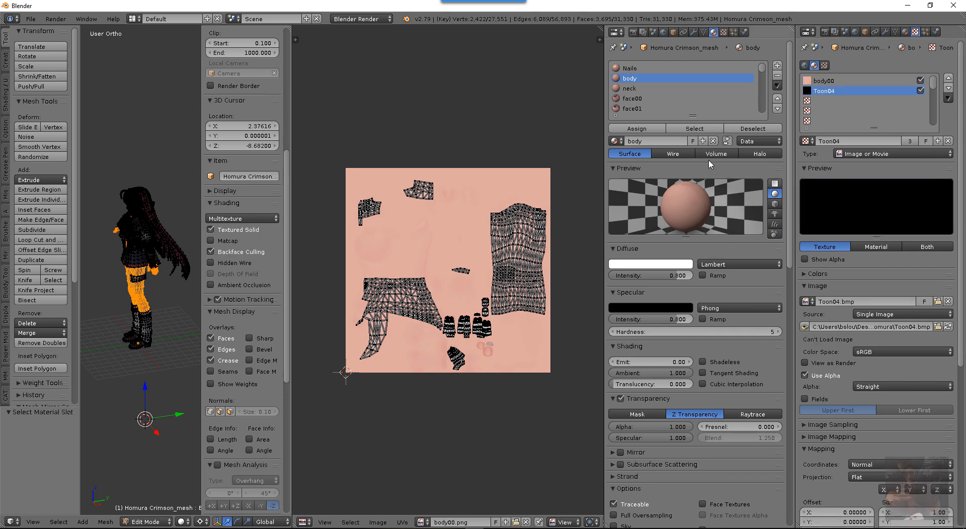
click(634, 71)
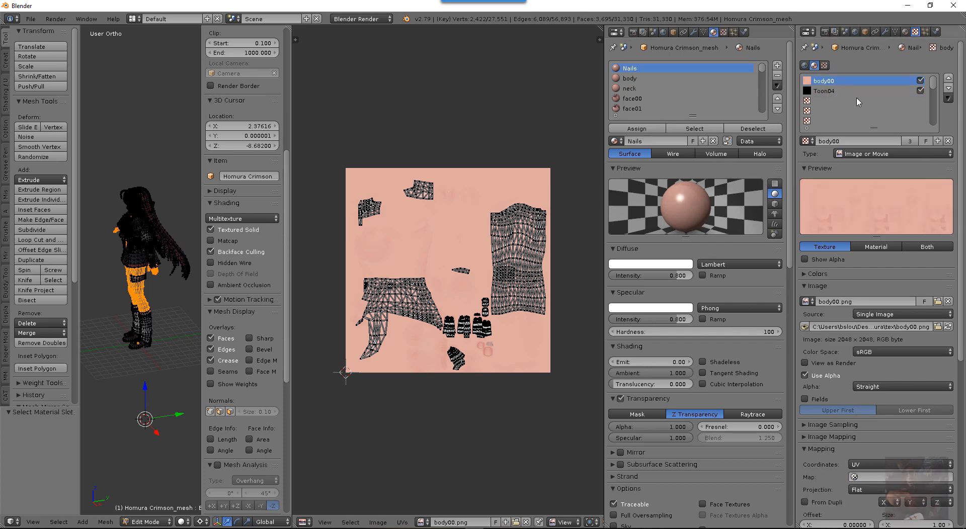
click(824, 92)
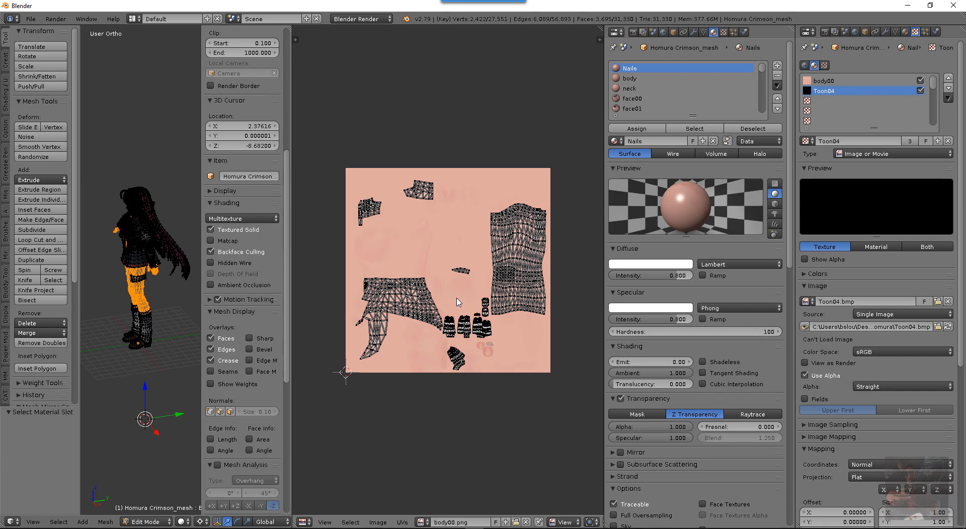
Add the neck material's faces to the selection and check their UVs and body00 texture settings
click(627, 89)
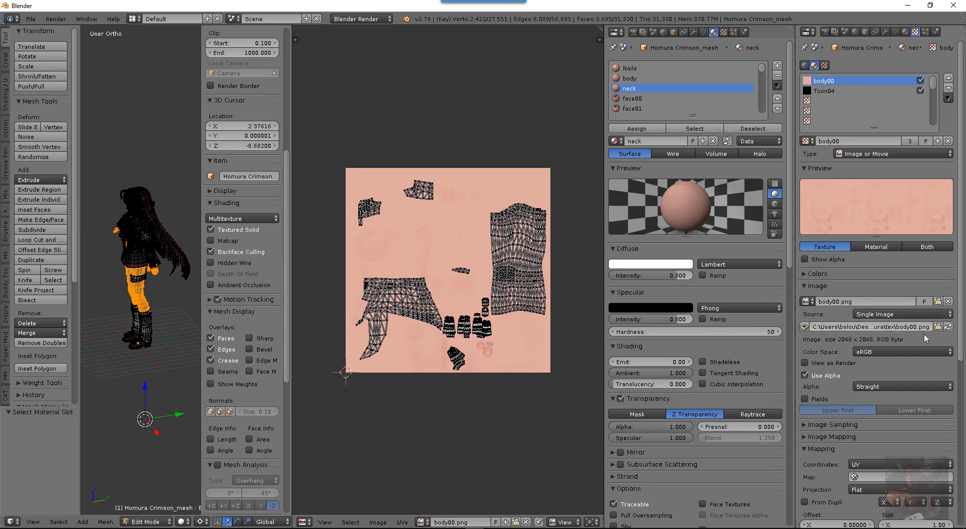
click(703, 129)
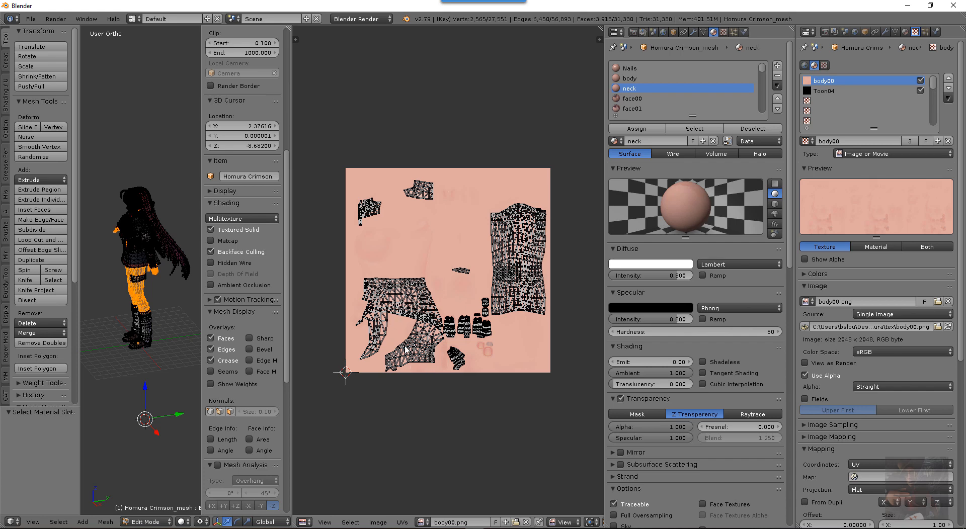
scroll(423, 339, up, 4)
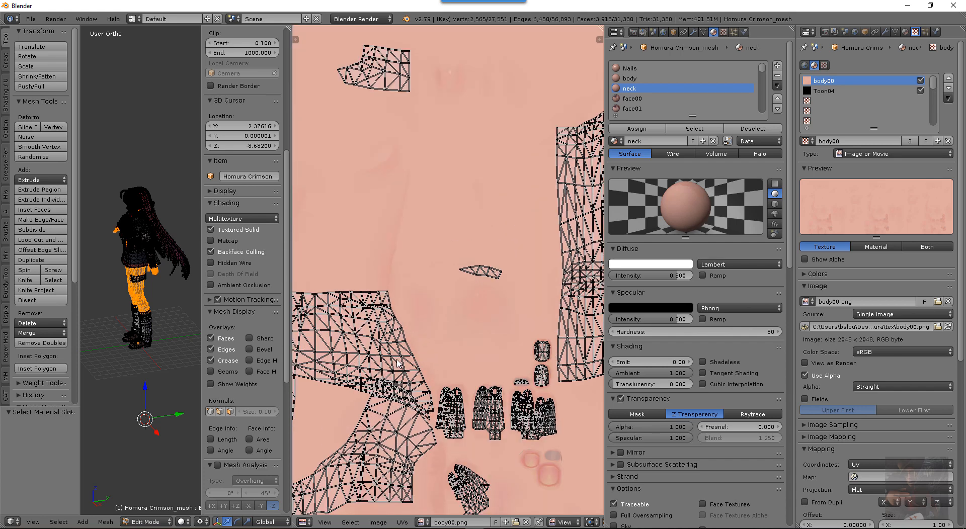
scroll(397, 363, down, 4)
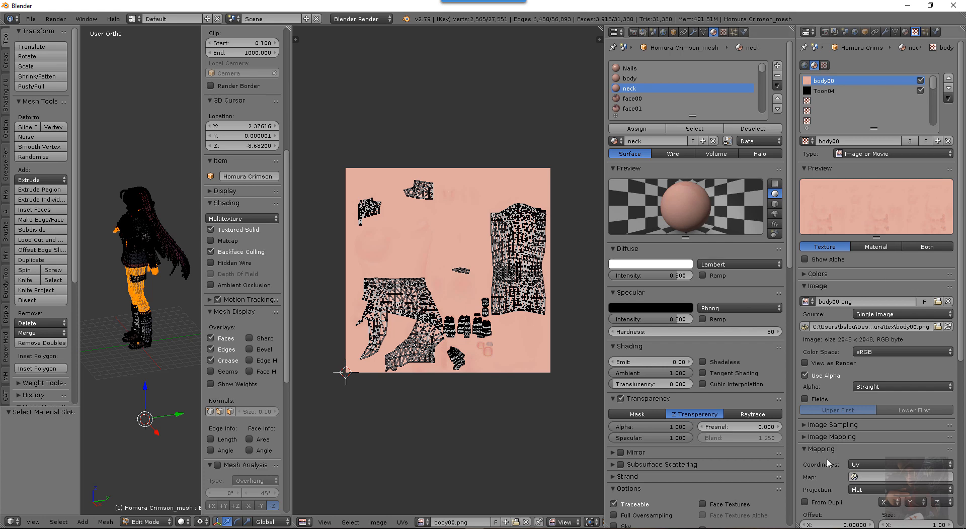
scroll(858, 442, down, 5)
scroll(862, 434, down, 5)
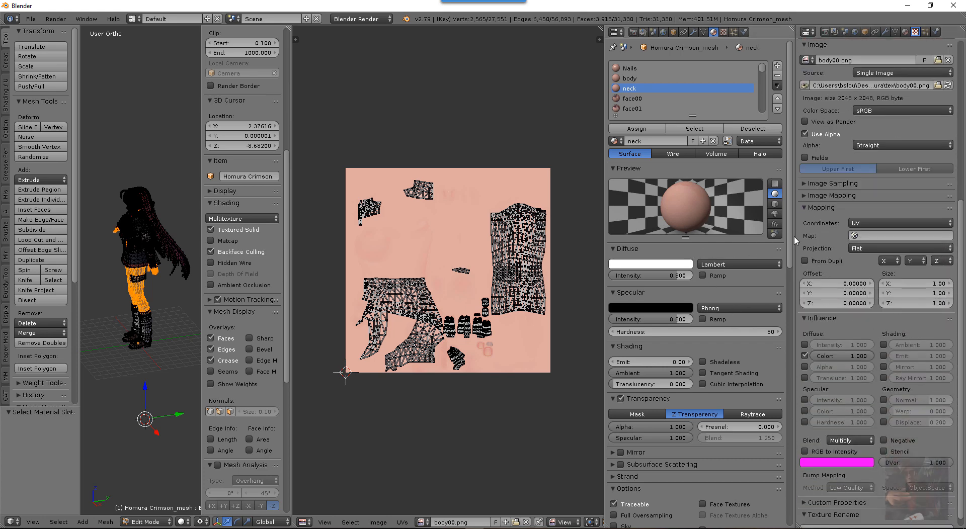
scroll(855, 231, up, 10)
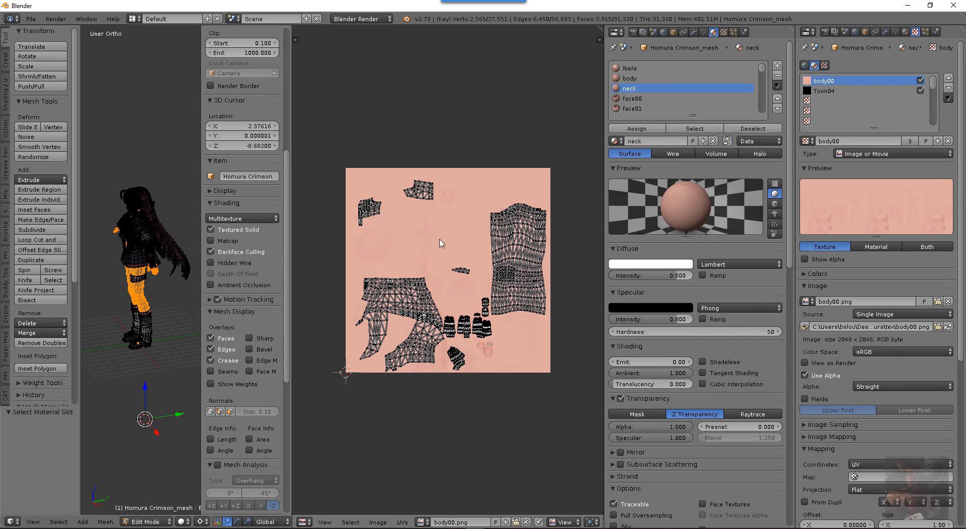
Assign the body material to the selected Nails, body and neck faces and clear those faces from the selection
key(a)
key(a)
key(a)
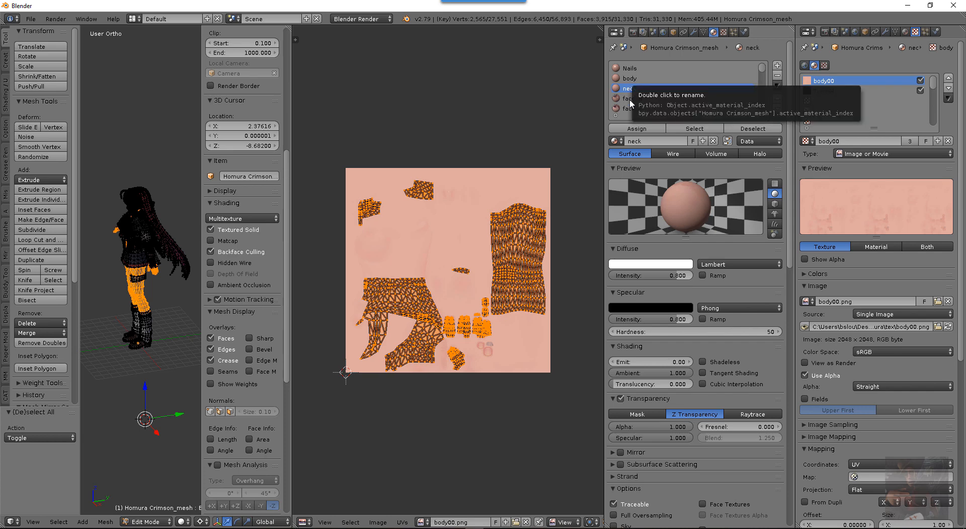
click(630, 79)
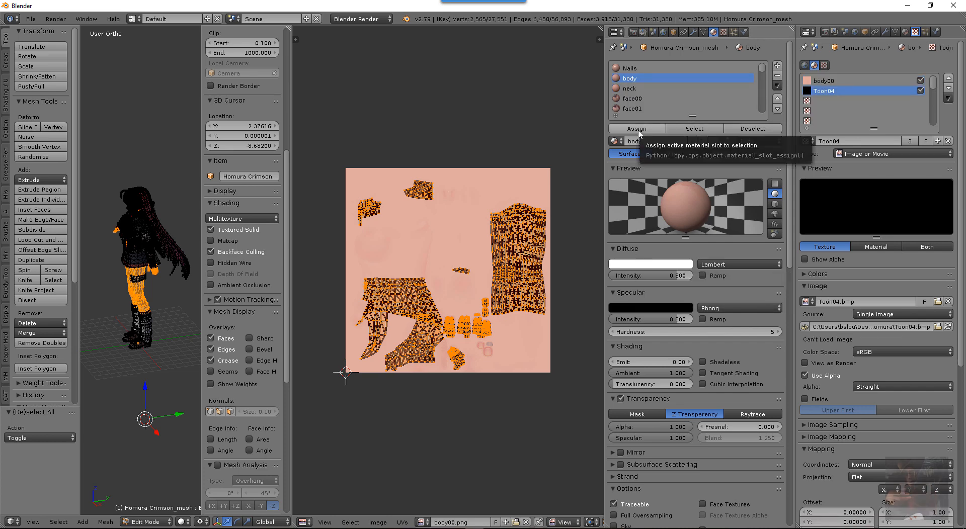
click(638, 129)
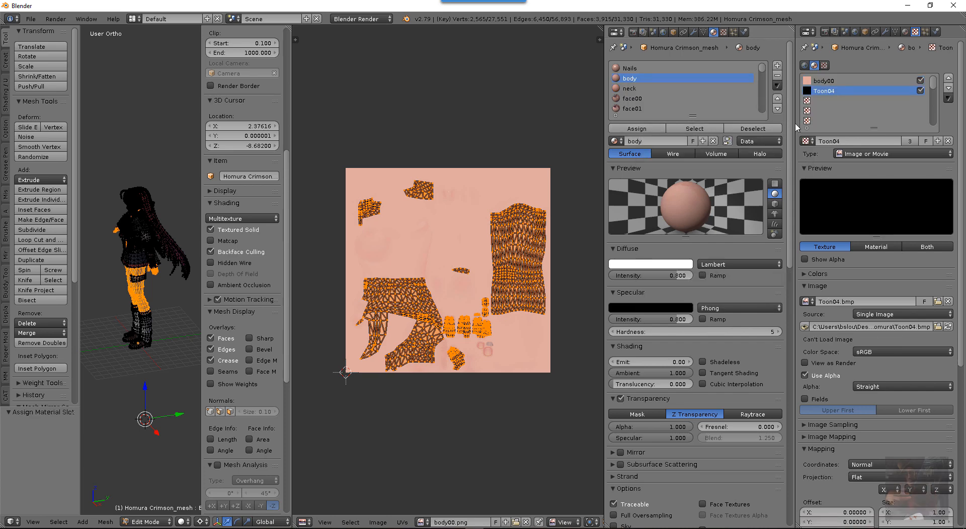
click(753, 130)
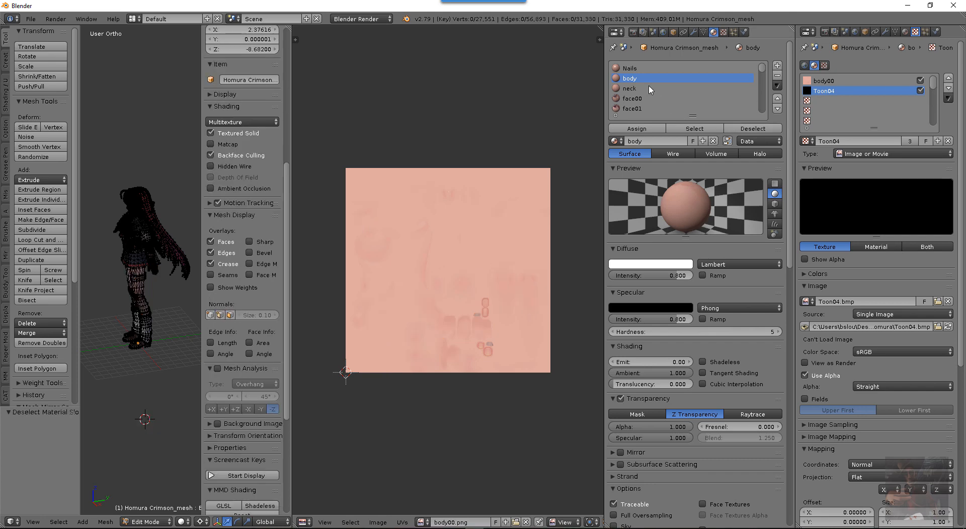
Verify the reassignment by selecting the faces of the Nails and body material slots, and clear the selection
click(628, 71)
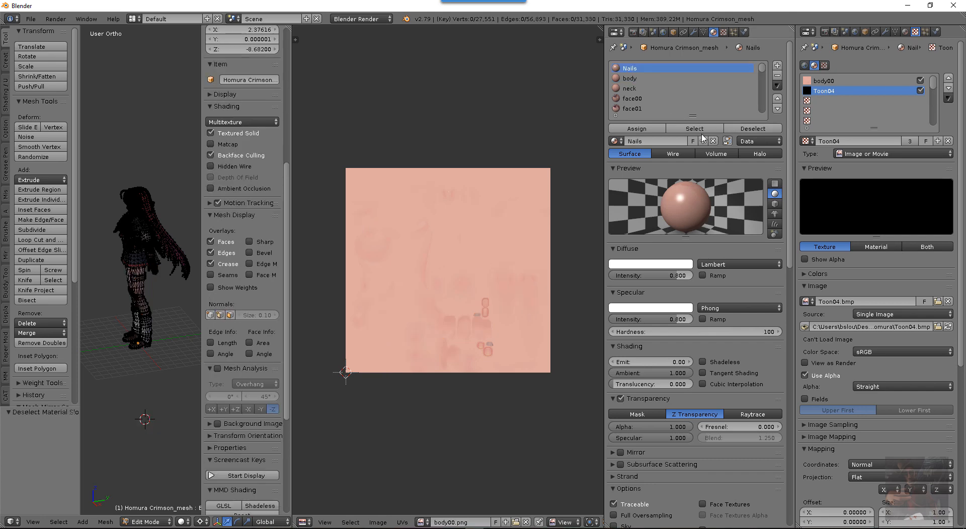
click(699, 130)
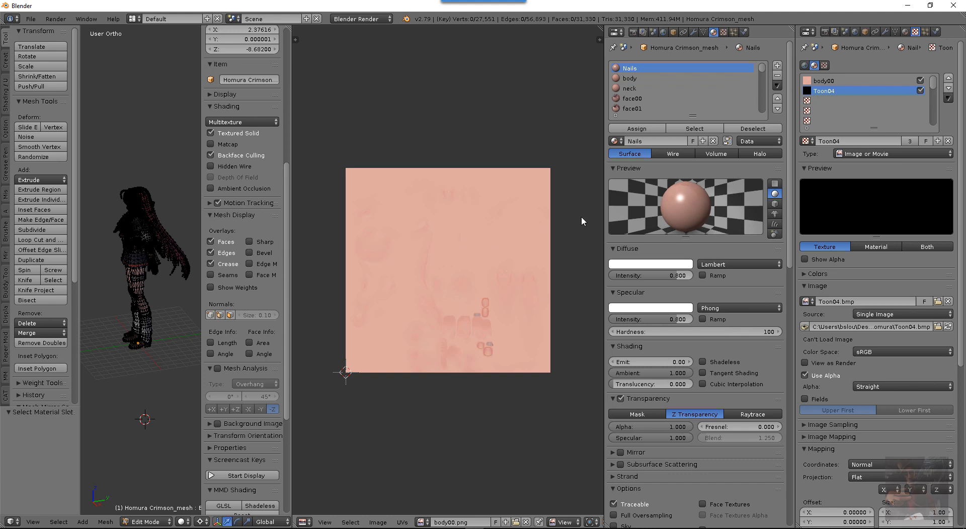
click(628, 88)
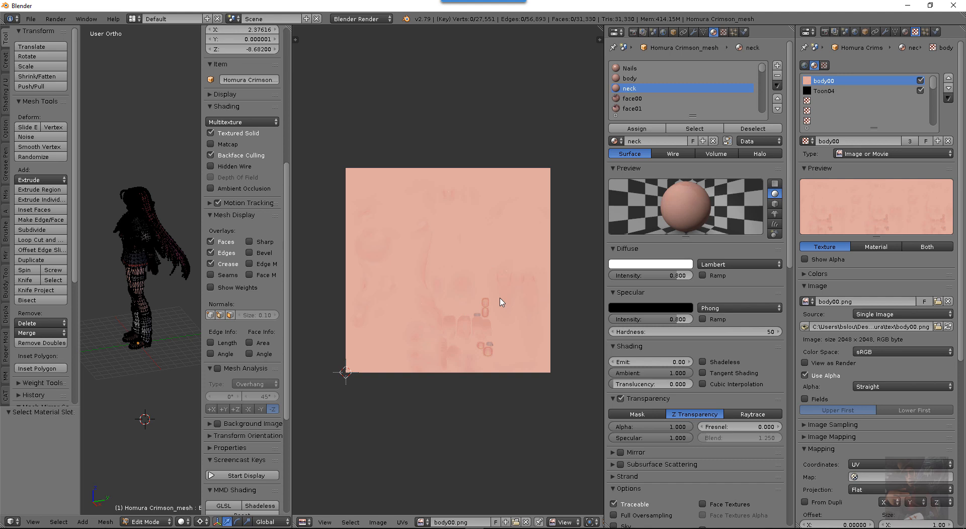
click(629, 79)
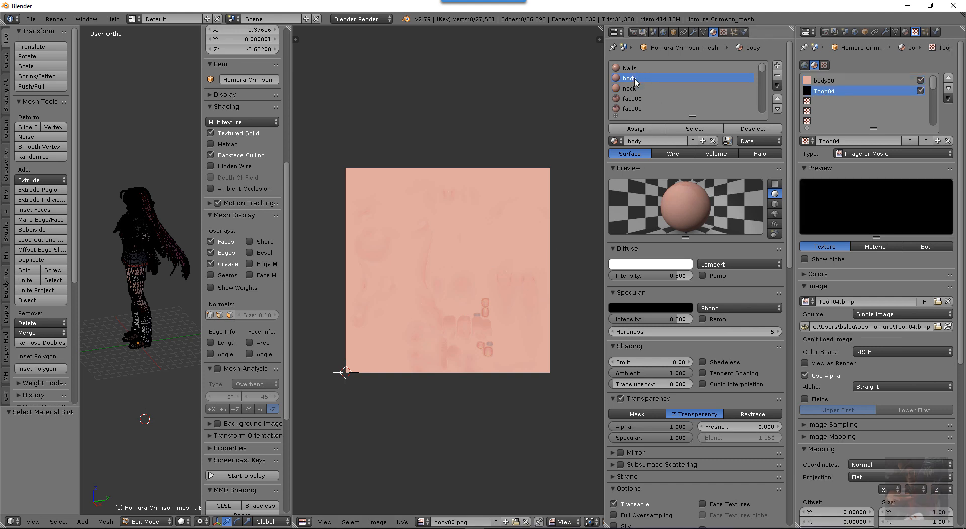
click(705, 132)
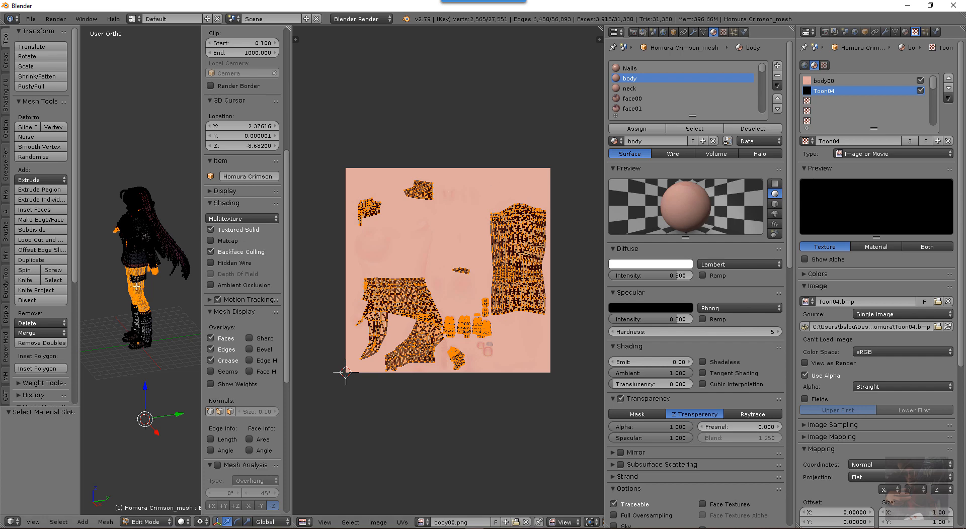
middle_drag(141, 281, 98, 280)
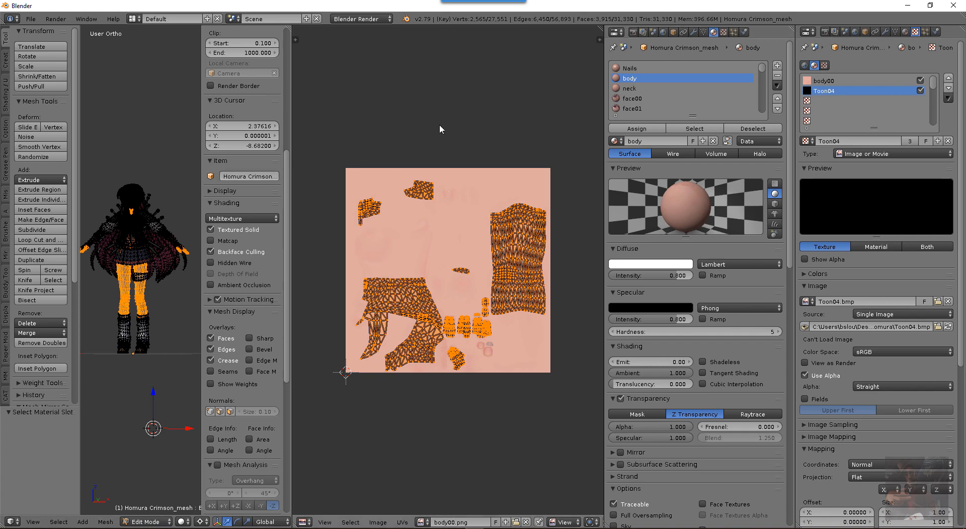
key(a)
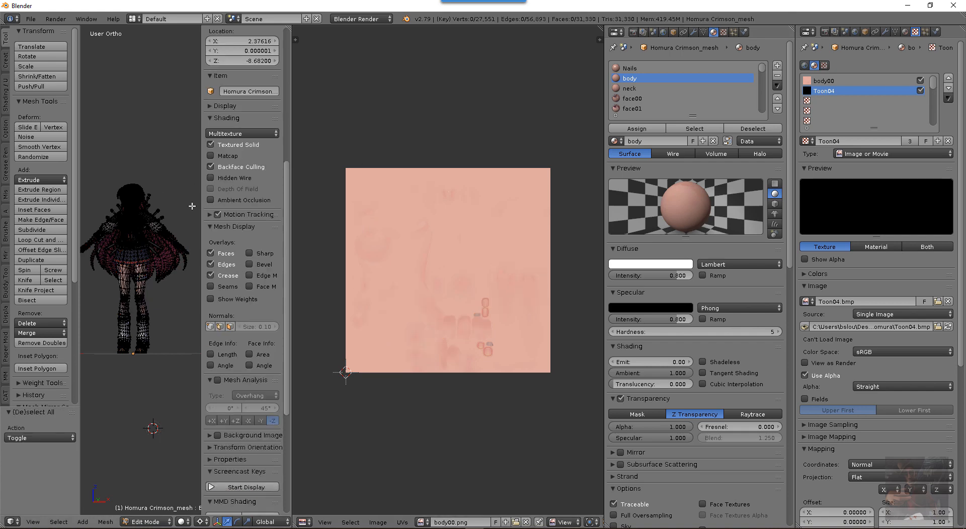
scroll(241, 211, down, 5)
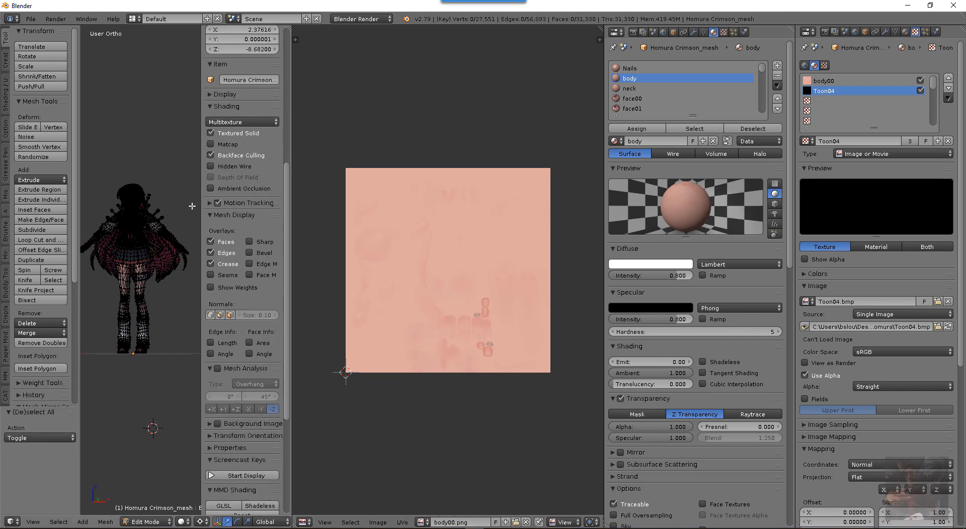
Check which image texture the face00, face01, face02 and face03 materials use
click(633, 99)
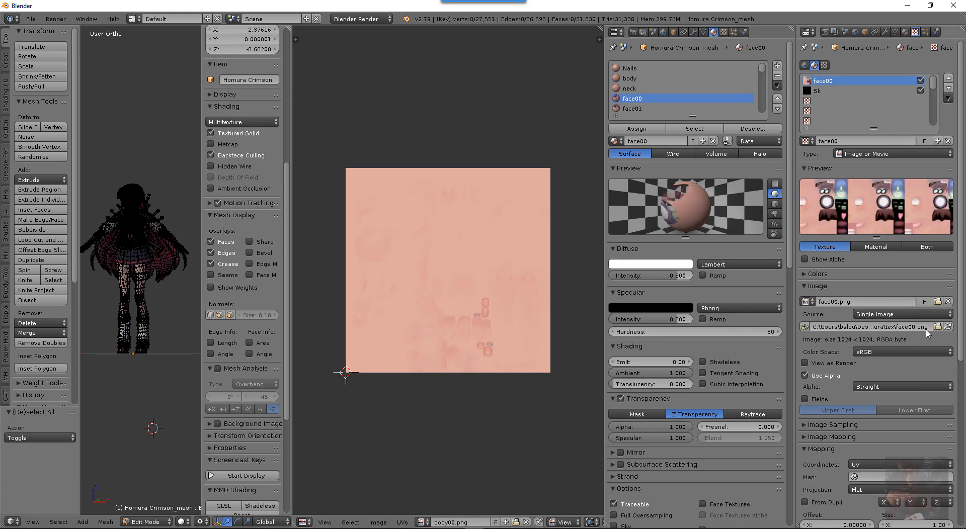
click(632, 108)
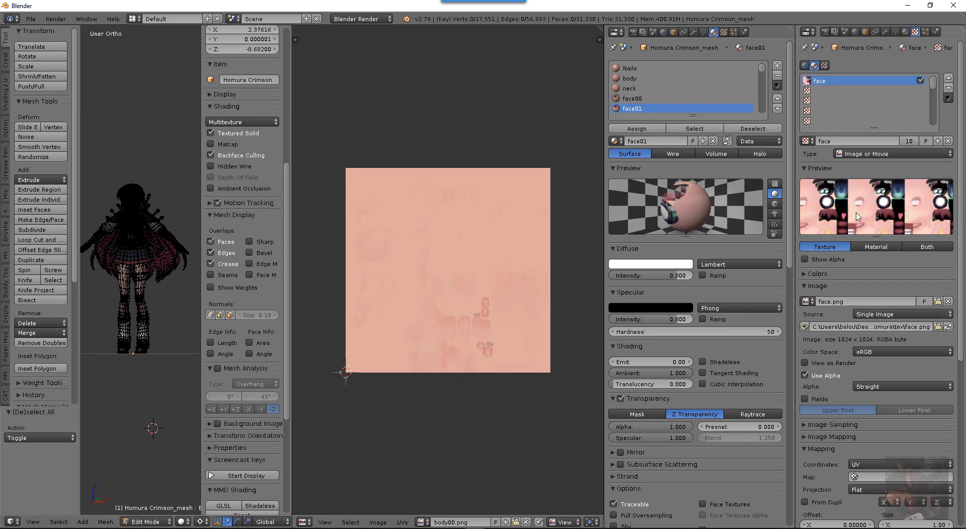
click(635, 99)
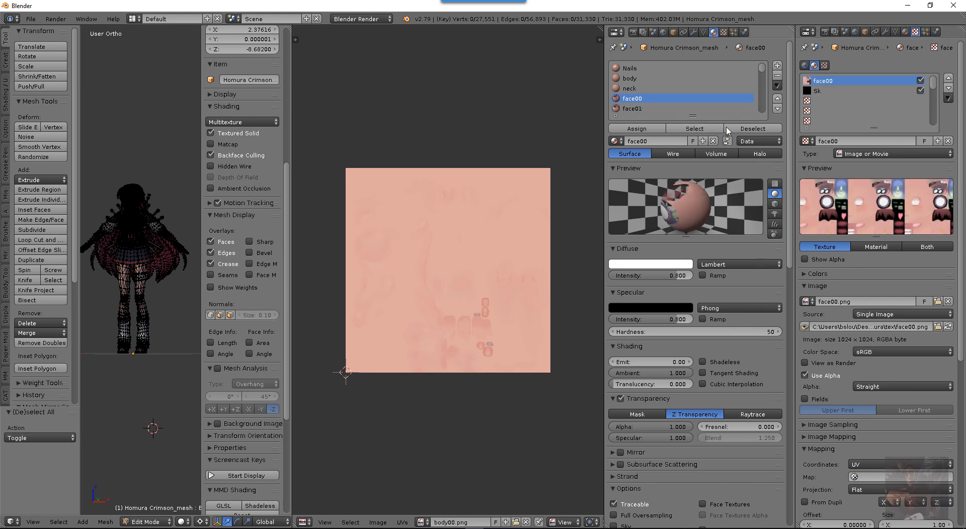
click(642, 110)
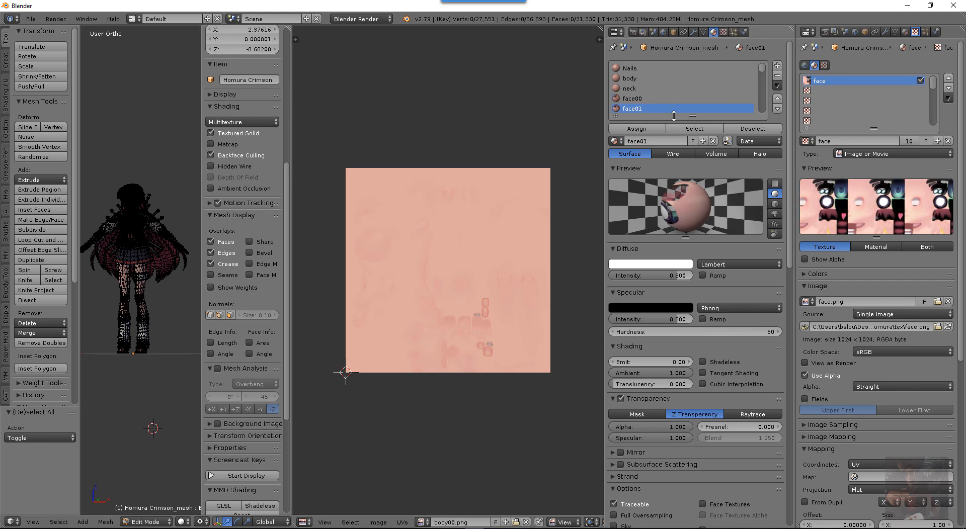
scroll(640, 100, down, 2)
click(637, 99)
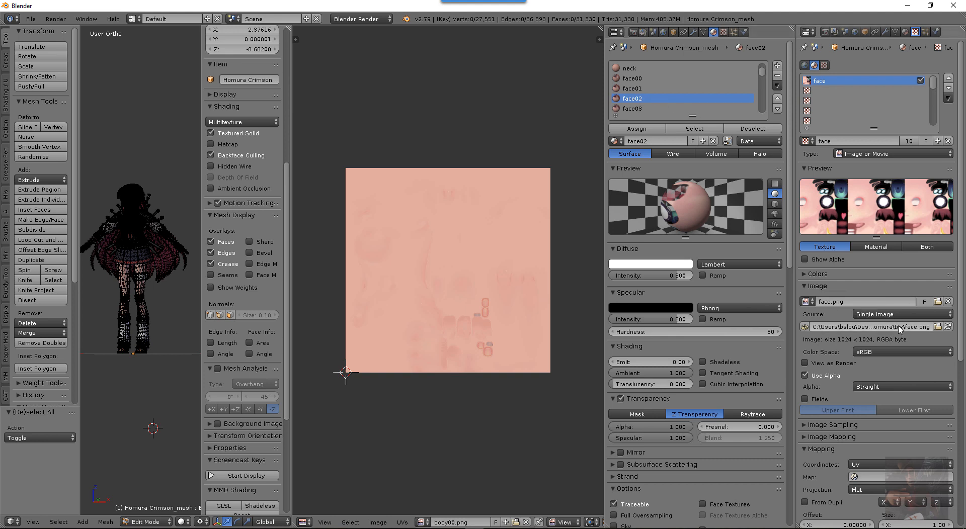
click(633, 108)
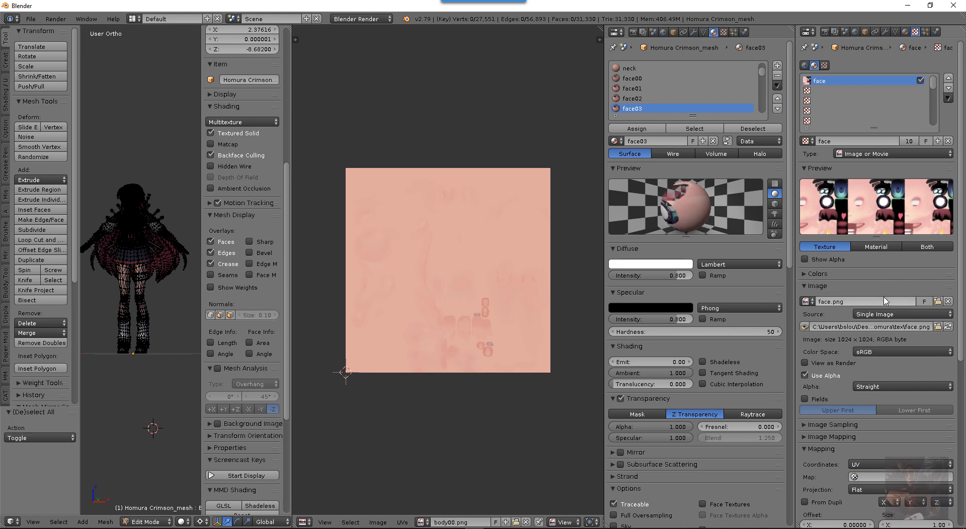
Check which image texture each of the materials from face04 to face10 uses
scroll(805, 225, down, 1)
scroll(664, 108, down, 2)
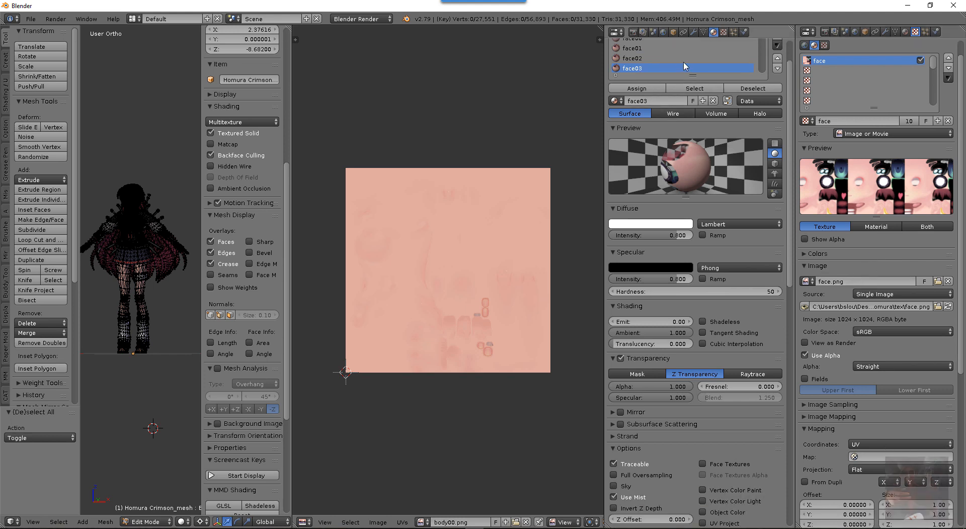
scroll(684, 67, down, 3)
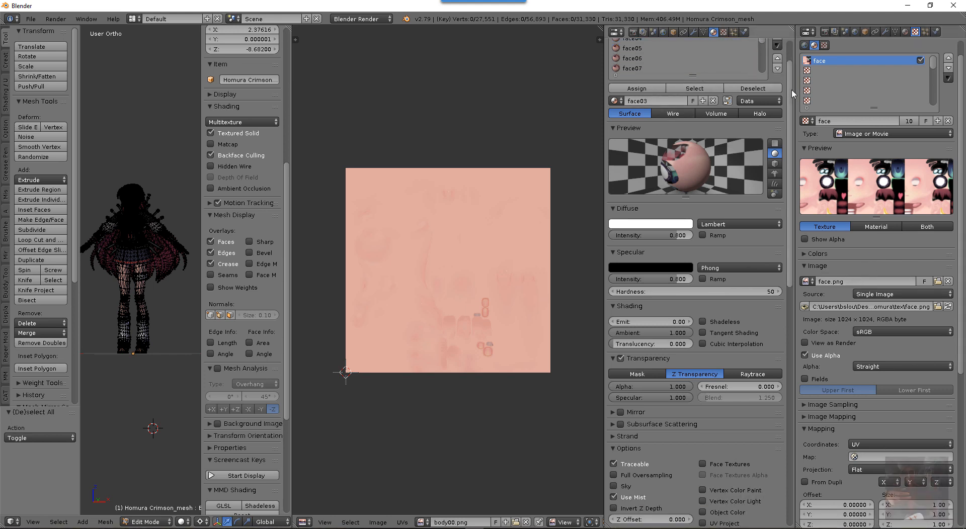
scroll(793, 98, up, 2)
click(640, 79)
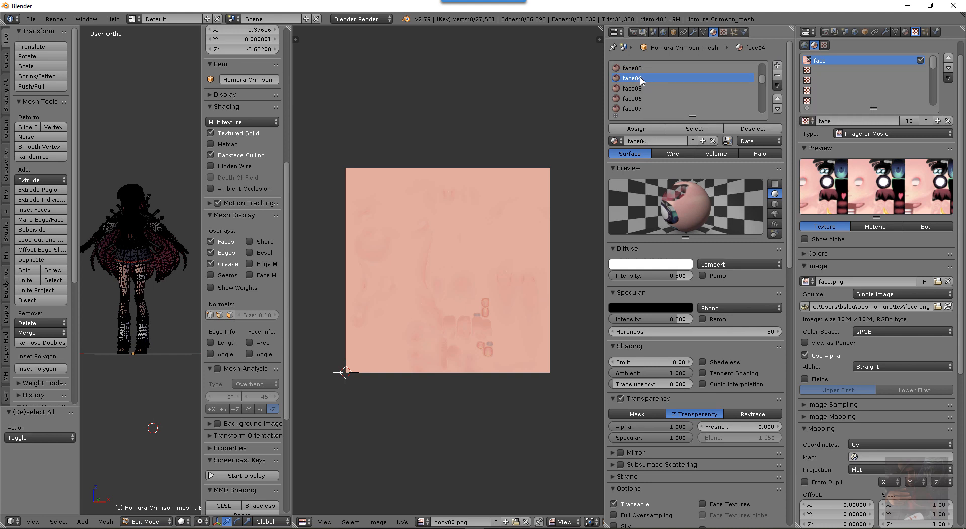
click(632, 91)
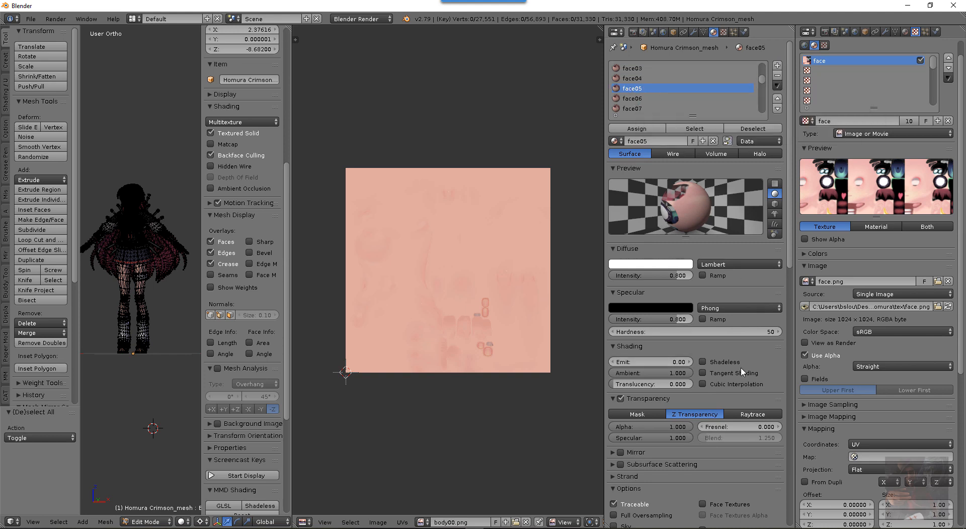
click(632, 99)
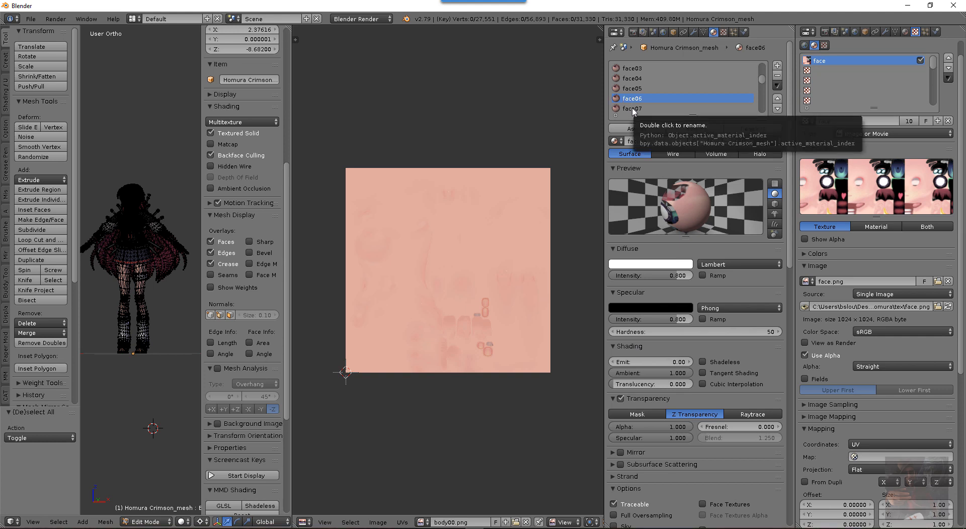
click(654, 106)
scroll(654, 102, down, 2)
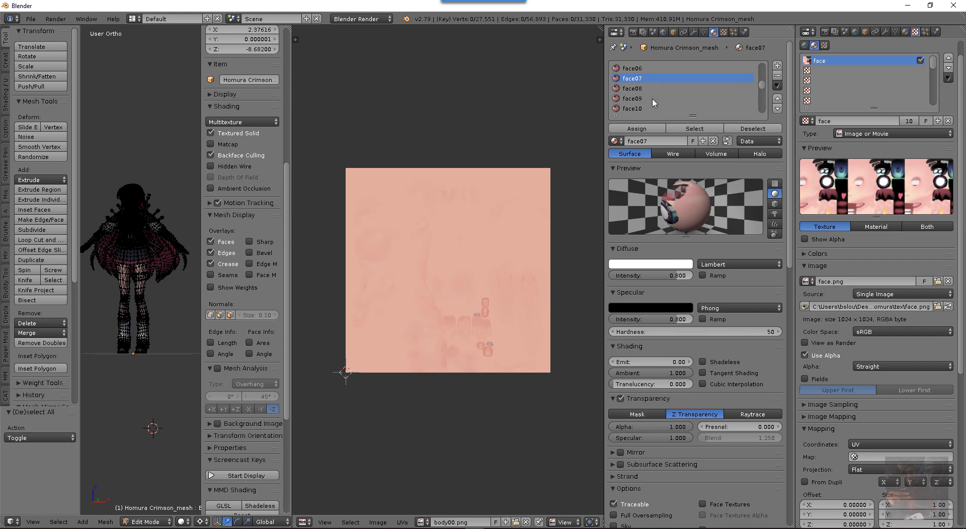
click(635, 89)
click(637, 100)
click(636, 108)
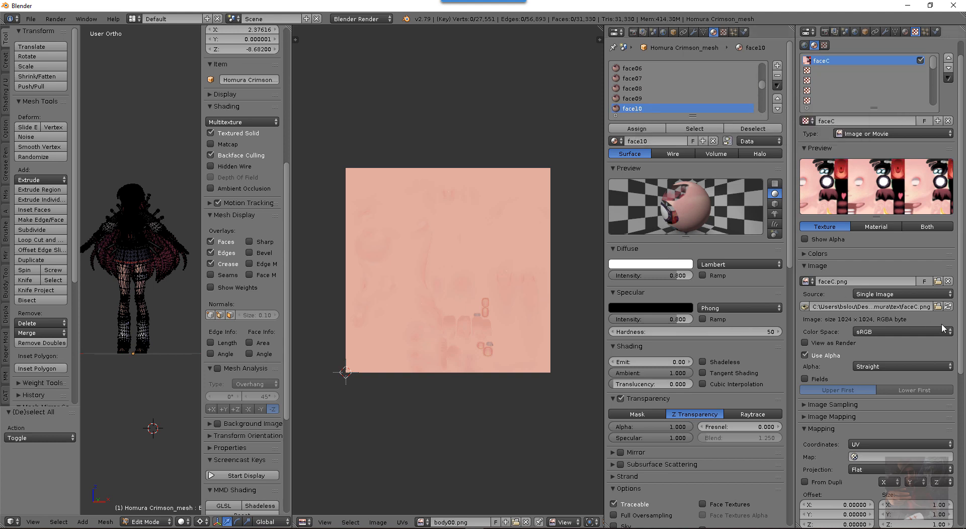
Compare the face09 material's texture with face10's and rename the face10 material as face10c
click(637, 100)
click(673, 108)
double_click(646, 109)
text(c)
key(Return)
Rename the face00 material as face00b
scroll(649, 99, up, 2)
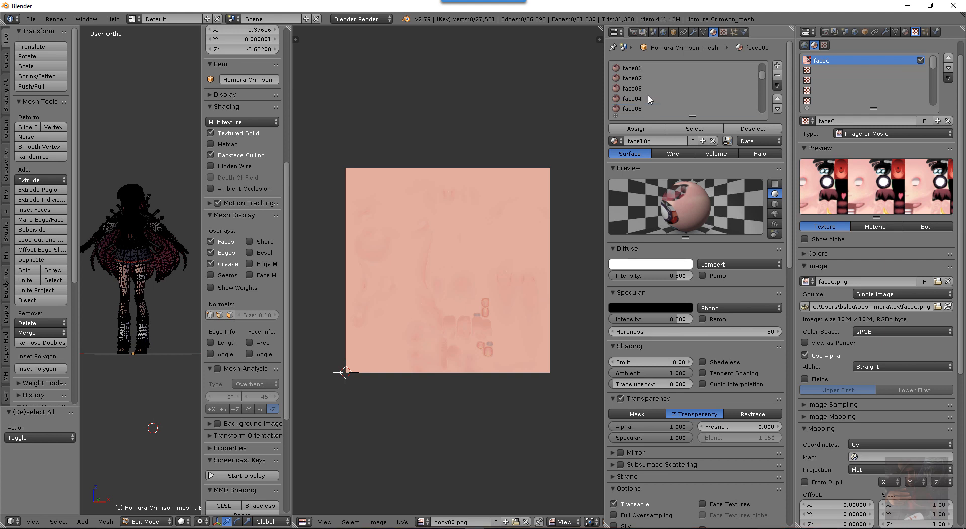
scroll(649, 97, up, 2)
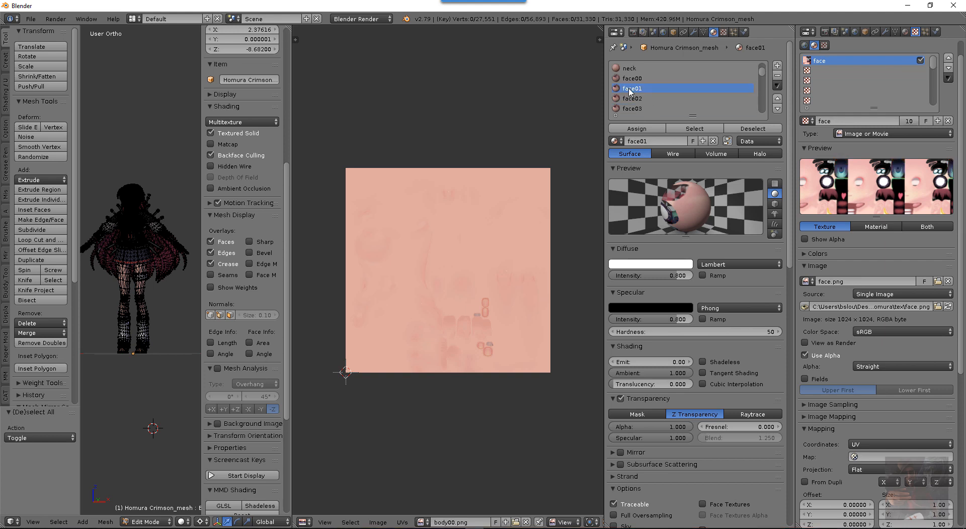
click(635, 82)
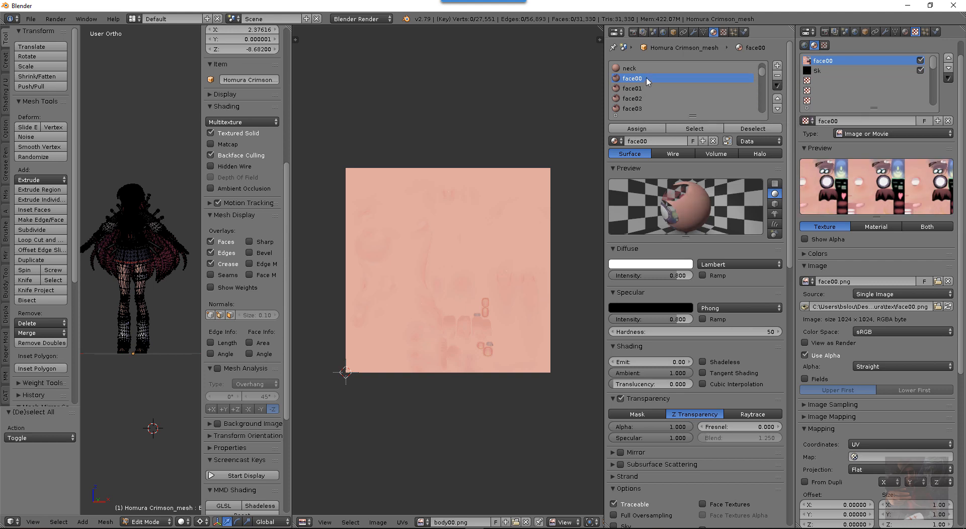
double_click(644, 78)
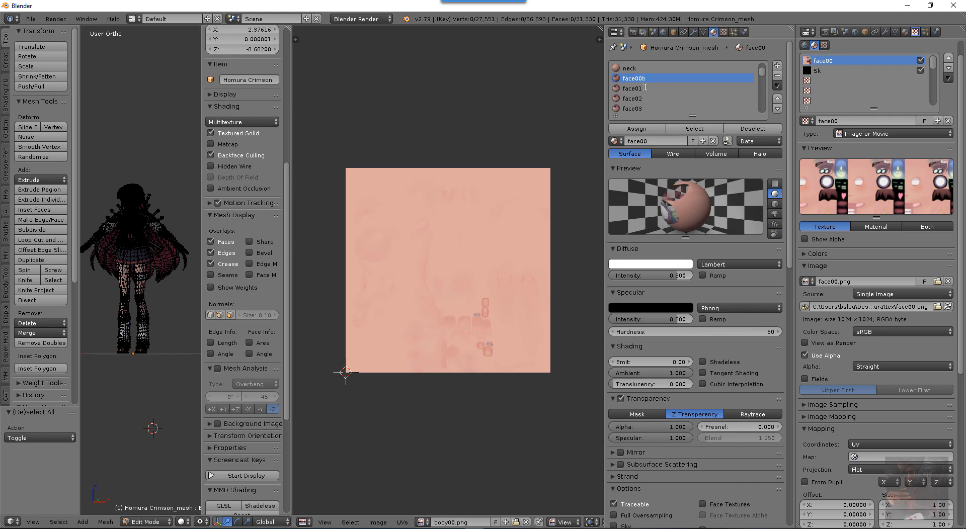
Check which image texture the cheek material uses and return to the first face materials
scroll(649, 91, down, 1)
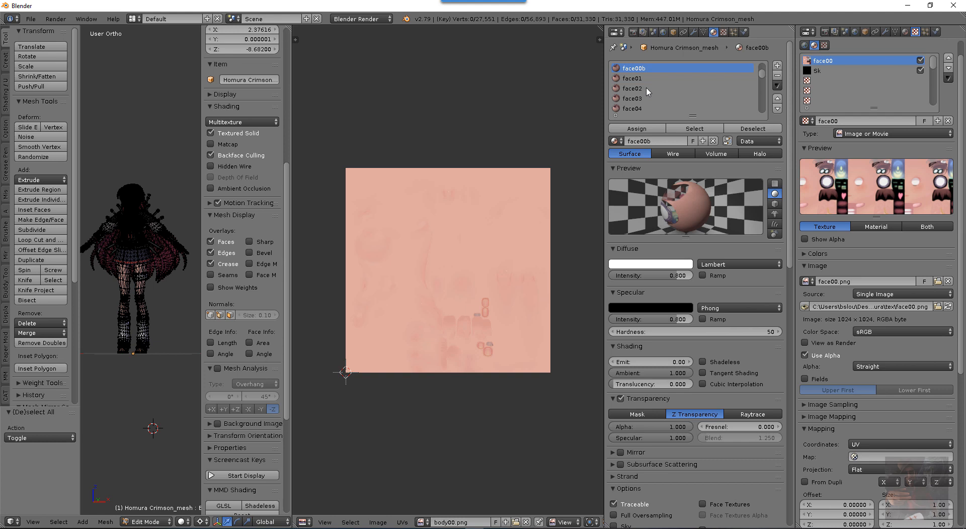
scroll(649, 92, down, 2)
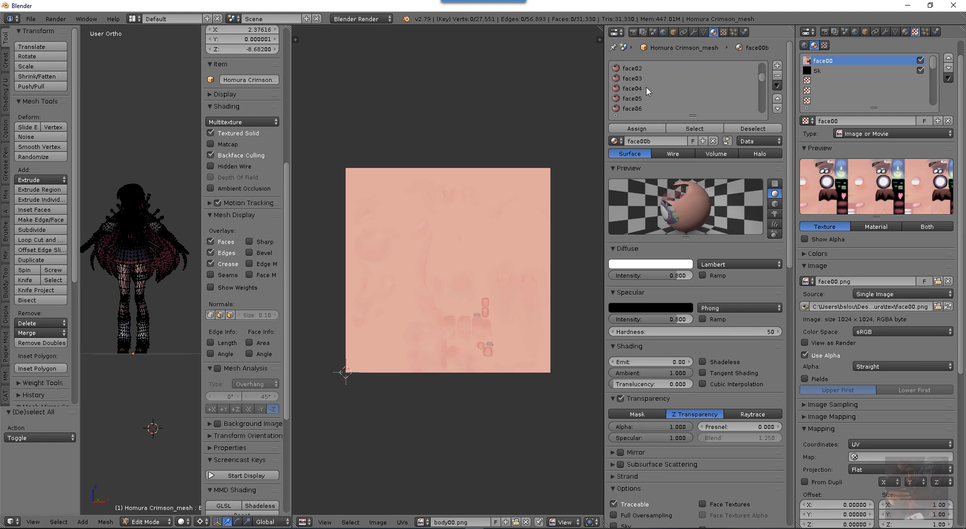
scroll(648, 92, down, 4)
click(636, 98)
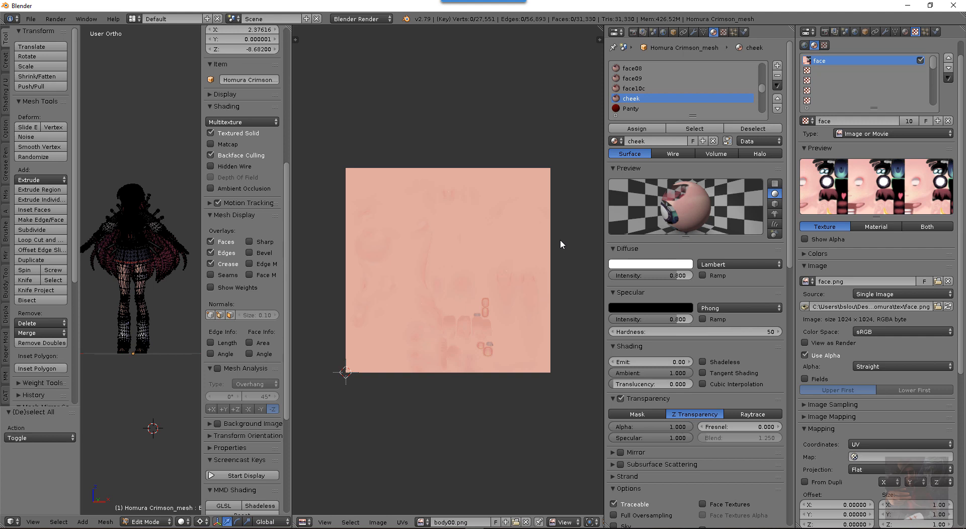
scroll(664, 92, up, 5)
scroll(665, 92, up, 4)
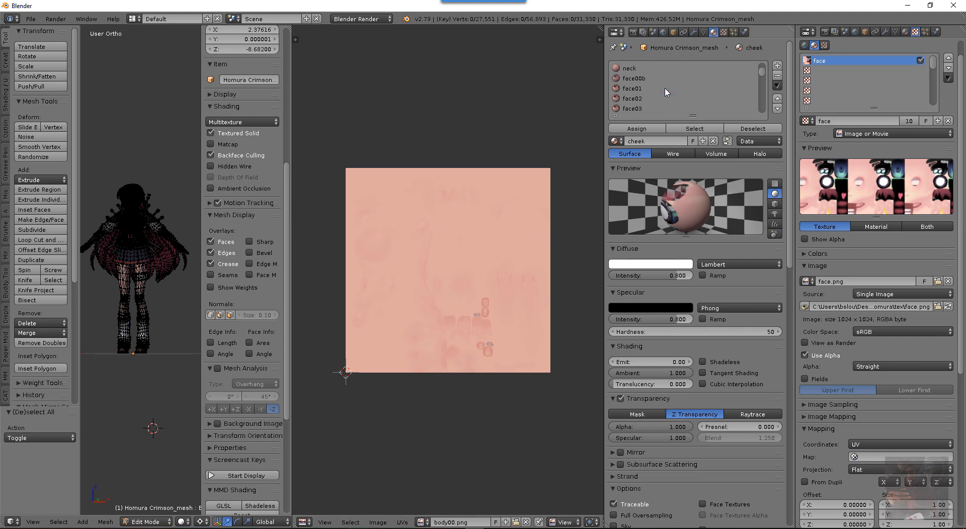
Select the face01 material's faces and inspect their UV layout on the face.png texture
click(635, 79)
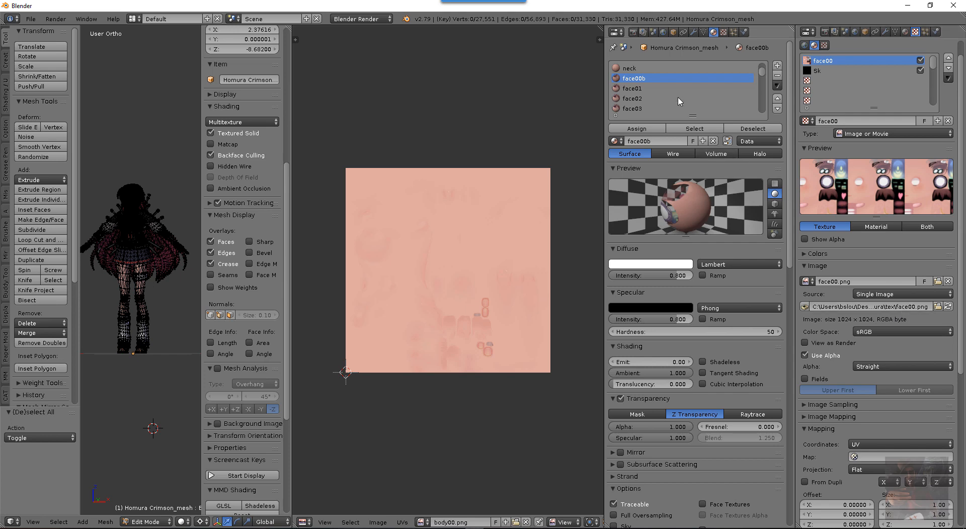
click(633, 89)
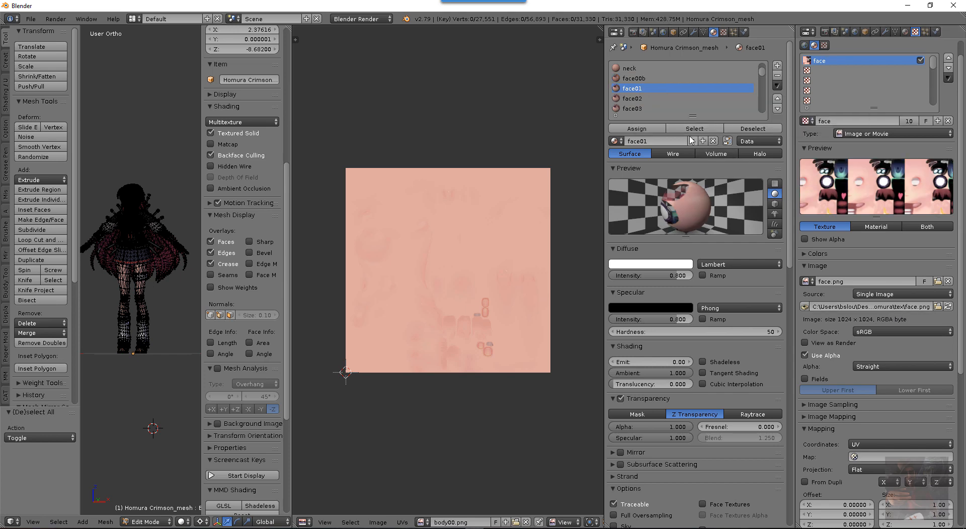
click(694, 130)
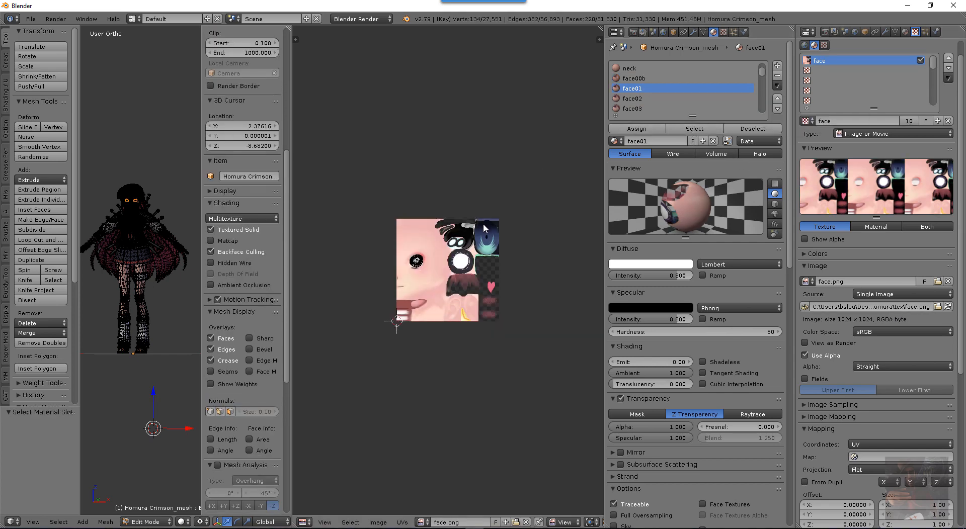
scroll(478, 288, up, 6)
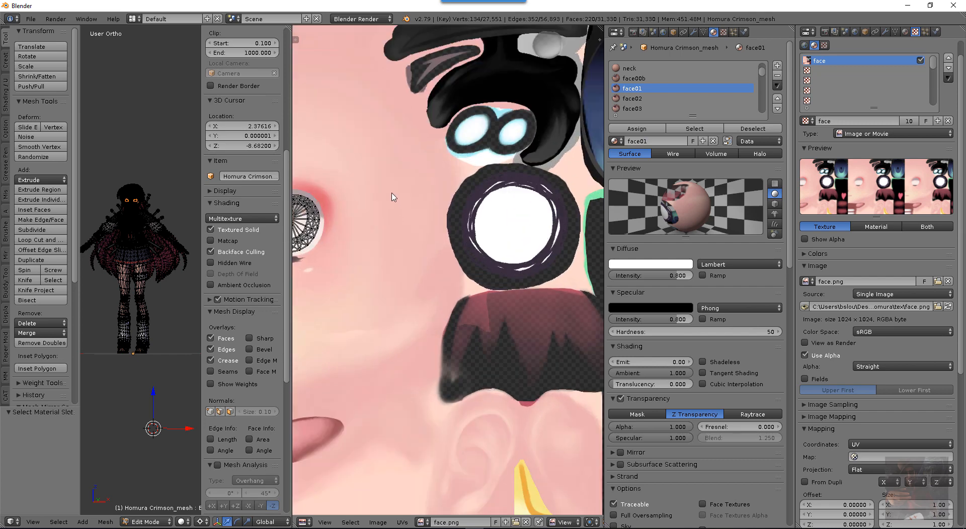
scroll(401, 157, up, 4)
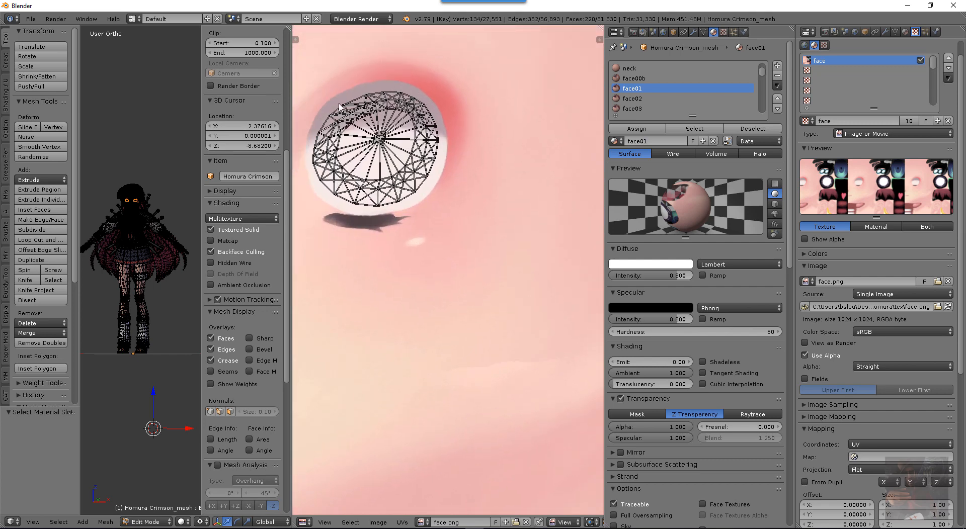
scroll(471, 187, down, 3)
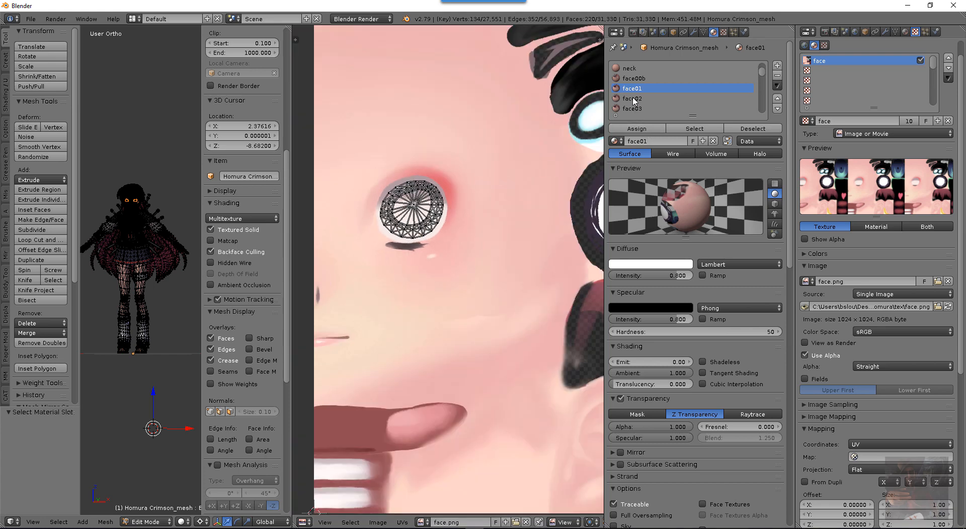
Select the face02 material's faces and inspect where their UVs lie on the black eyelash area of face.png
click(632, 99)
click(694, 129)
scroll(532, 175, down, 1)
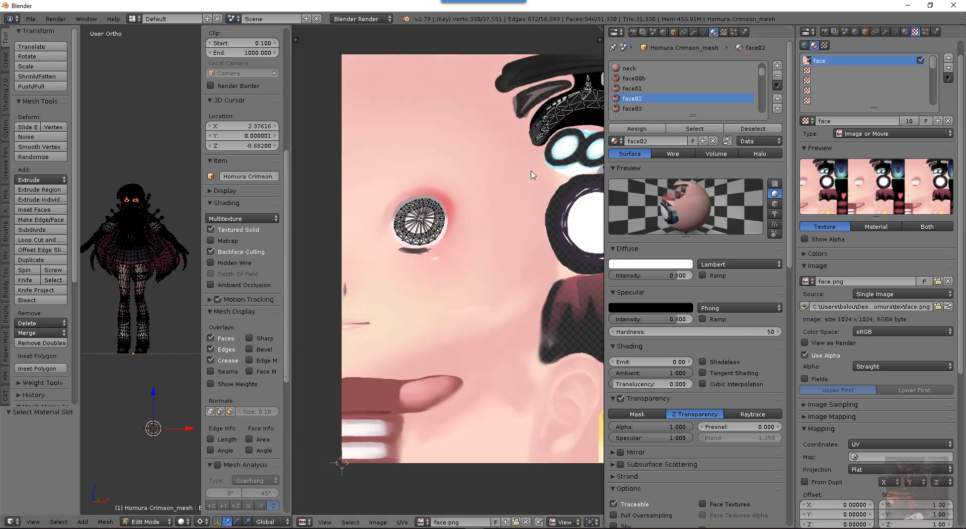
scroll(532, 175, down, 1)
middle_drag(596, 114, 463, 174)
scroll(512, 154, up, 3)
scroll(463, 174, up, 2)
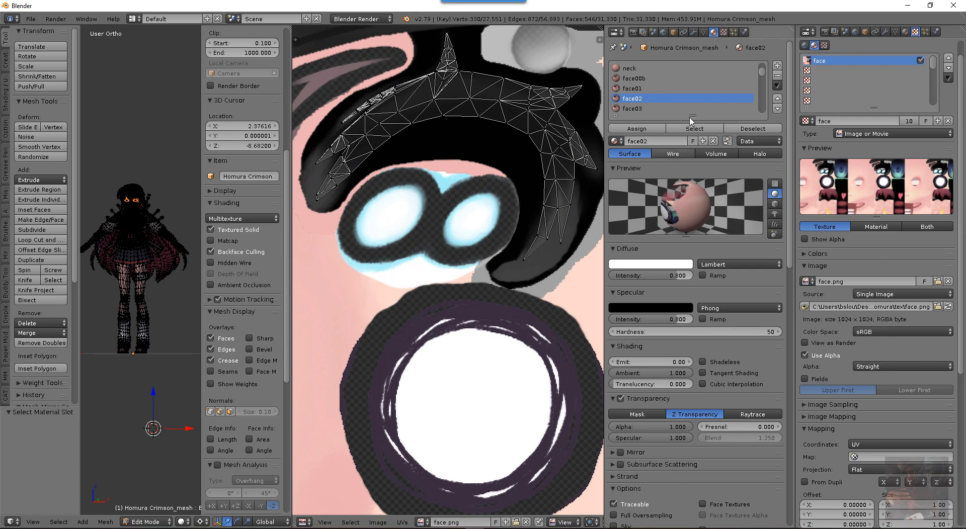
Inspect the face03 material's UVs on the semi-transparent eyelid shape, rename the material as face03c, and deselect its faces
click(632, 108)
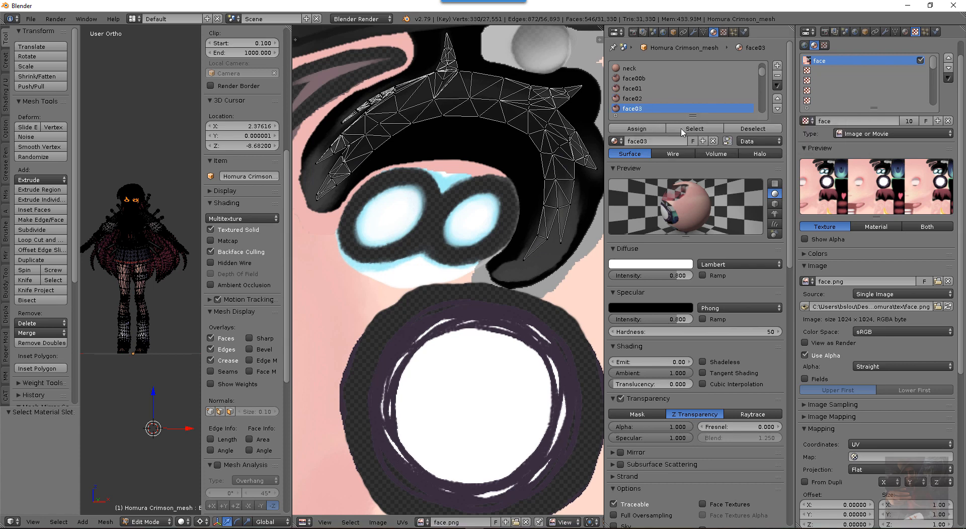
click(694, 128)
scroll(498, 160, down, 1)
middle_drag(388, 138, 487, 148)
scroll(441, 140, up, 1)
scroll(441, 143, up, 1)
scroll(442, 75, up, 1)
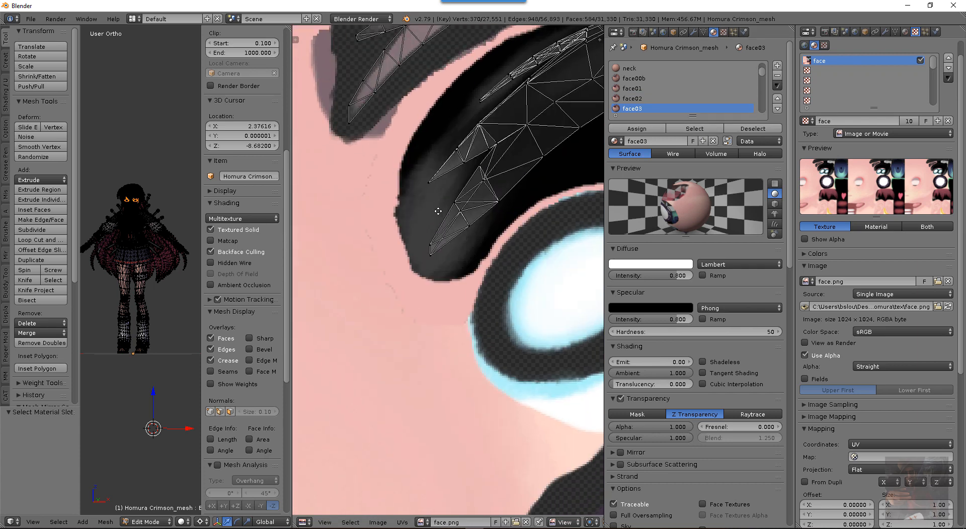
middle_drag(442, 75, 427, 247)
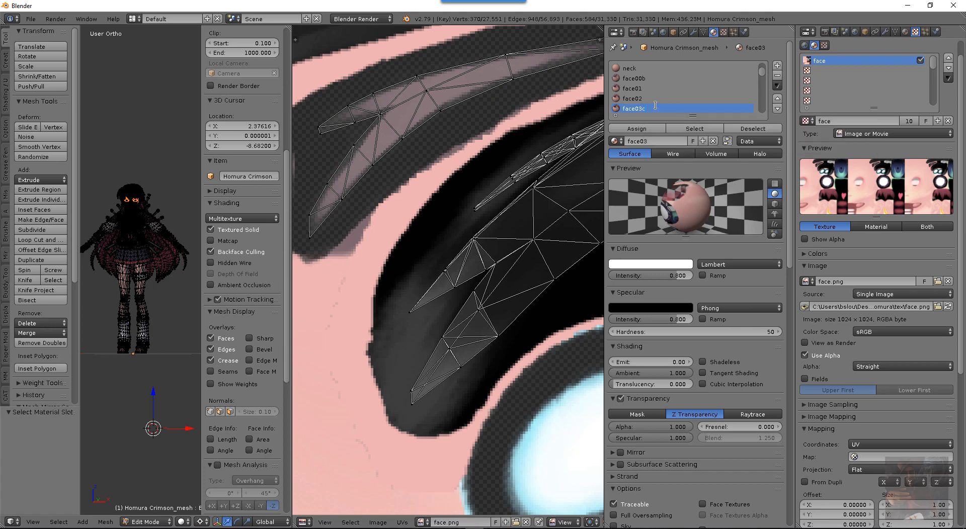
scroll(515, 107, down, 5)
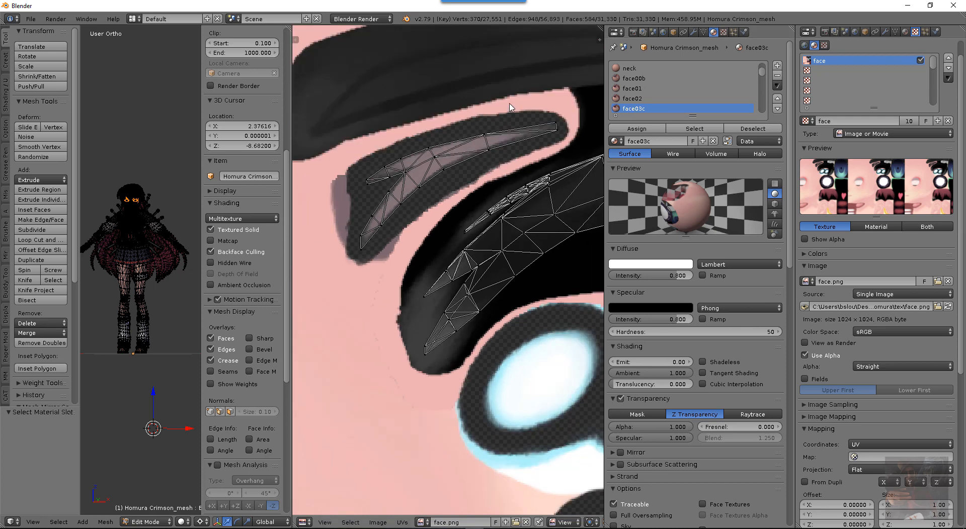
click(752, 129)
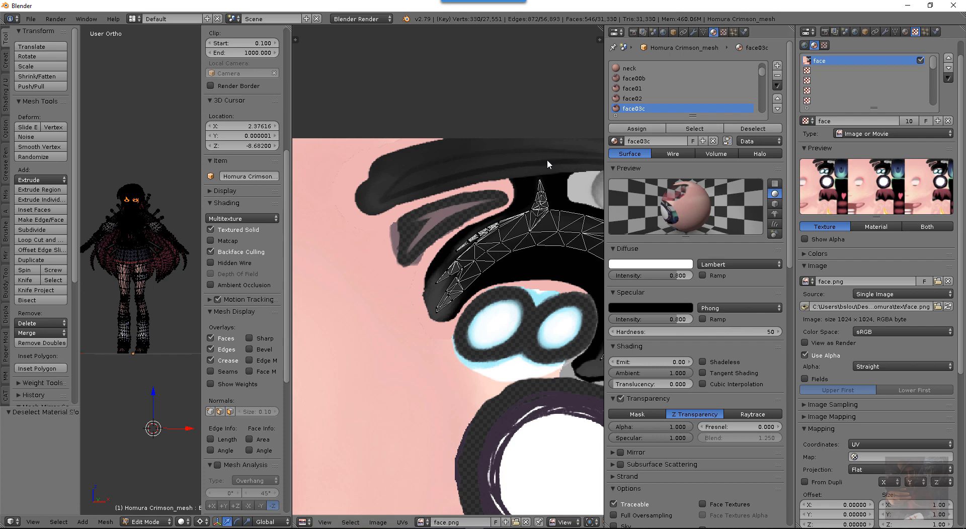
Select the face04 material's faces and inspect their UVs on the grey eyeball area of face.png
middle_drag(550, 162, 467, 107)
scroll(639, 98, down, 2)
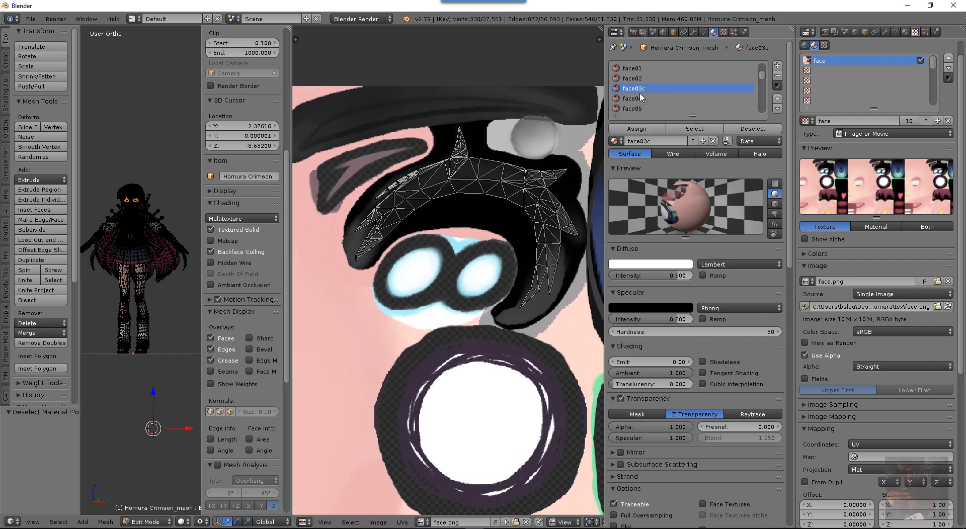
click(634, 98)
click(694, 129)
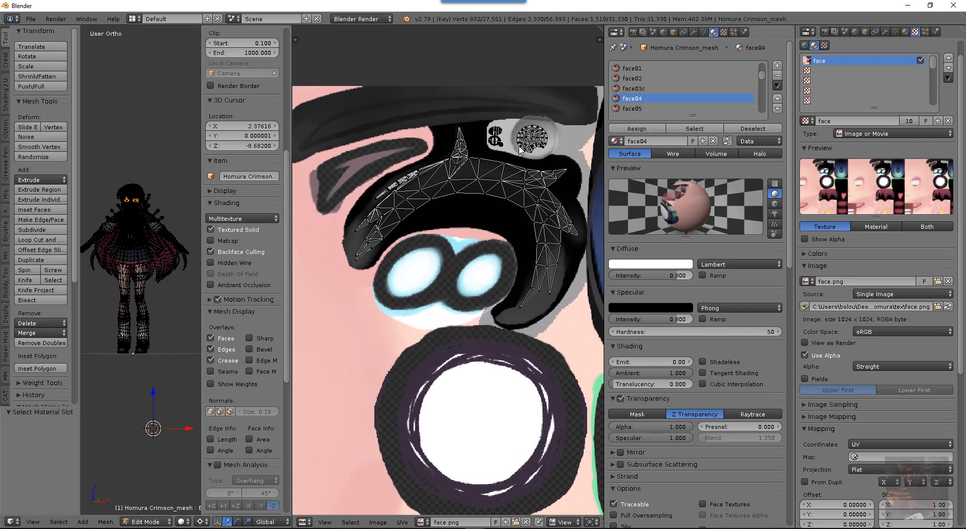
scroll(512, 146, up, 2)
middle_drag(527, 101, 524, 157)
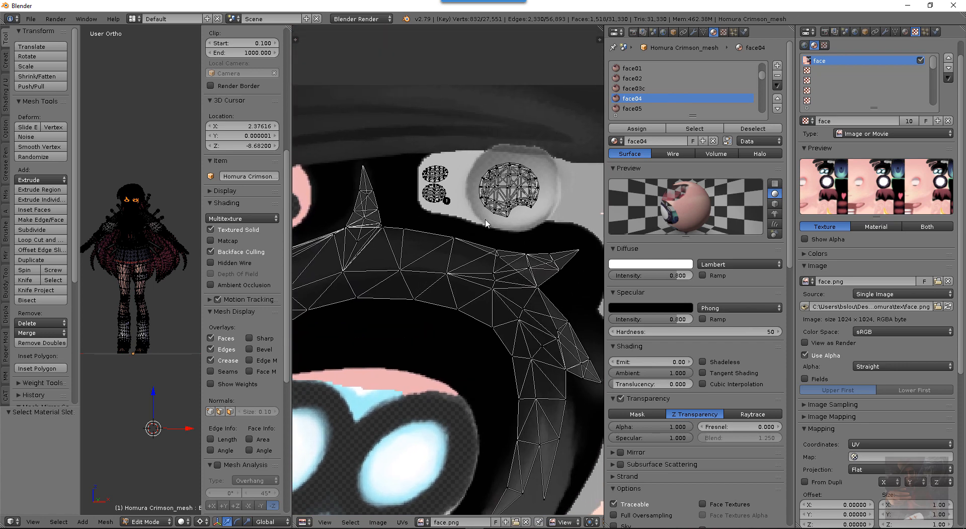
middle_drag(499, 226, 360, 125)
scroll(360, 125, down, 6)
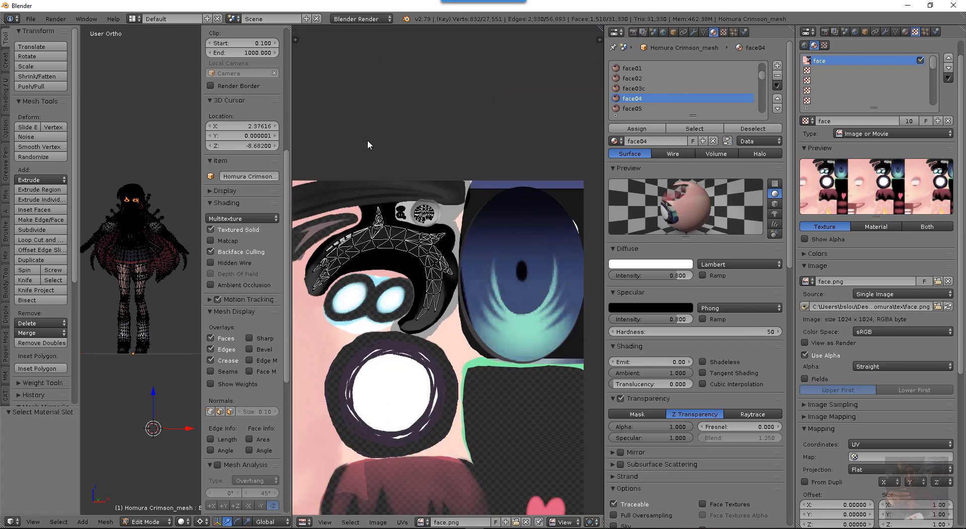
middle_drag(428, 182, 466, 290)
scroll(451, 151, up, 5)
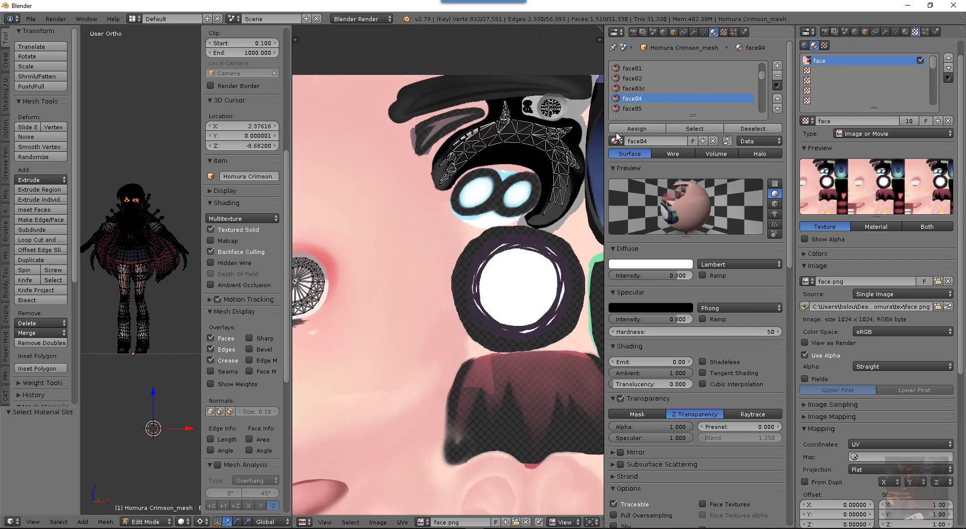
Inspect the face05 material's UVs on the dark ring with the white centre, rename the material as face05d, and deselect its faces
click(629, 108)
click(671, 129)
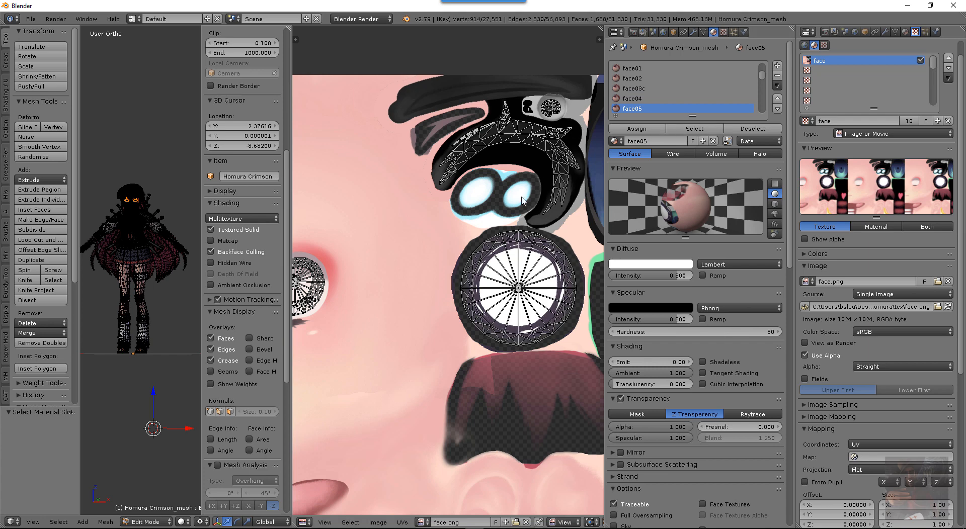
scroll(530, 261, up, 2)
middle_drag(534, 259, 533, 151)
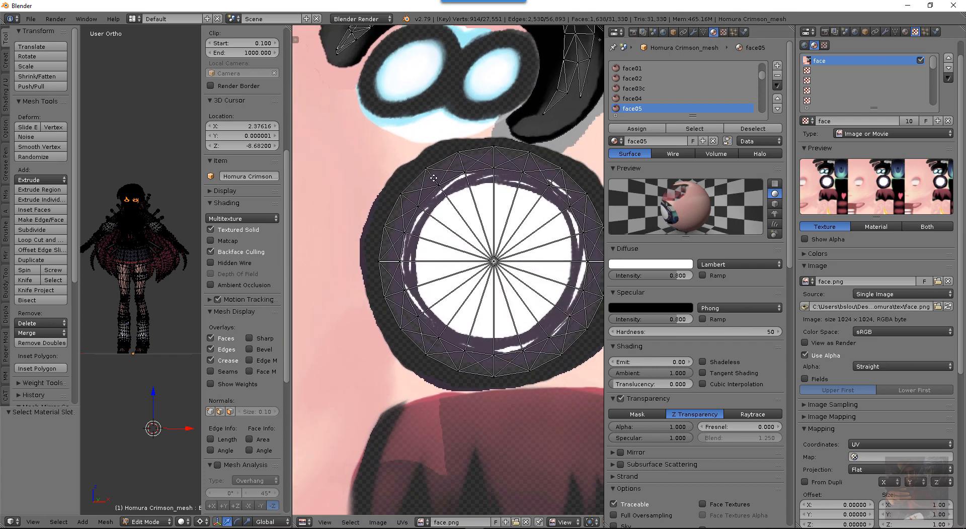
scroll(533, 150, up, 1)
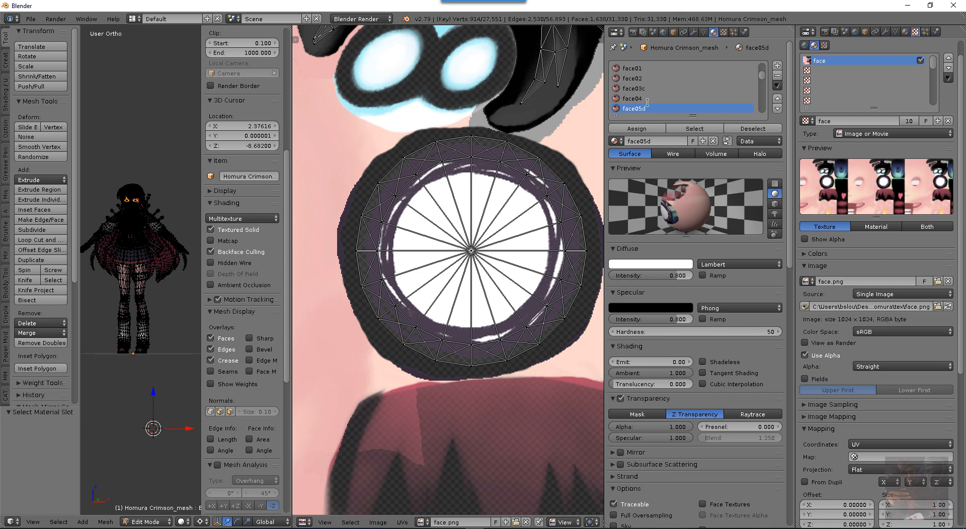
scroll(648, 107, down, 2)
click(751, 129)
Toggle the selection of the face06 material's faces to locate their UVs on the face.png texture
click(630, 99)
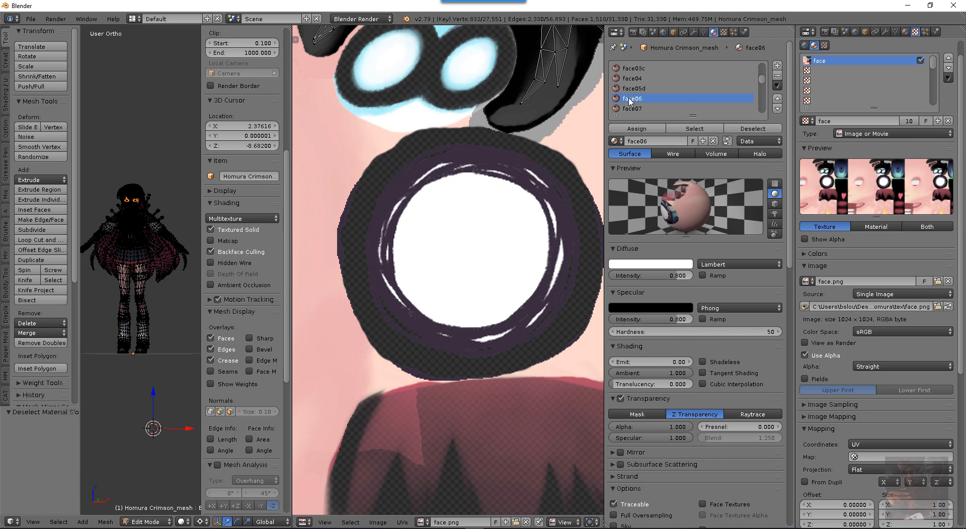
click(695, 129)
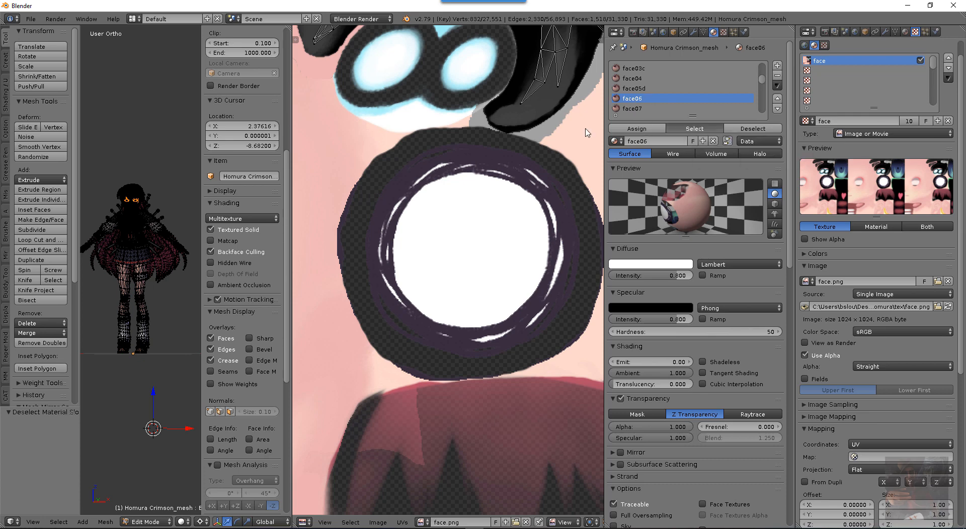
scroll(475, 167, down, 5)
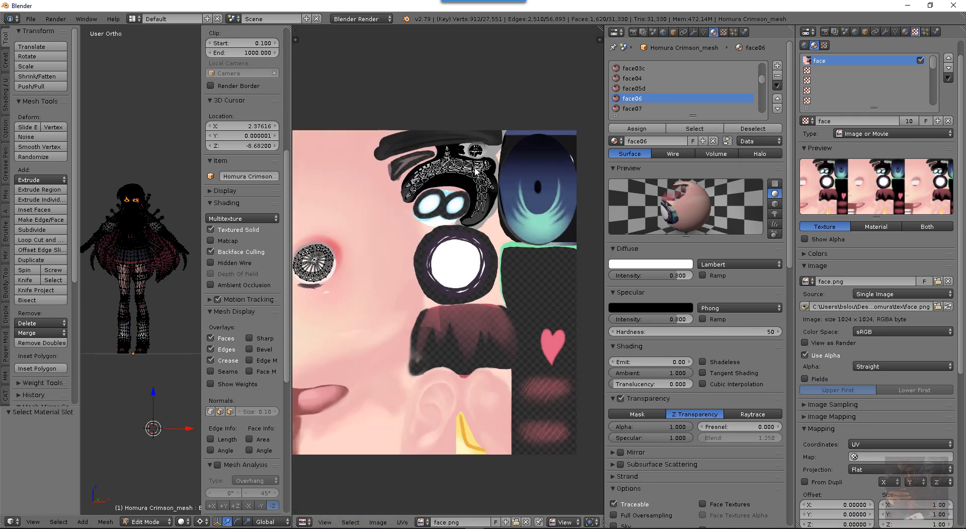
scroll(474, 168, down, 2)
scroll(475, 168, up, 1)
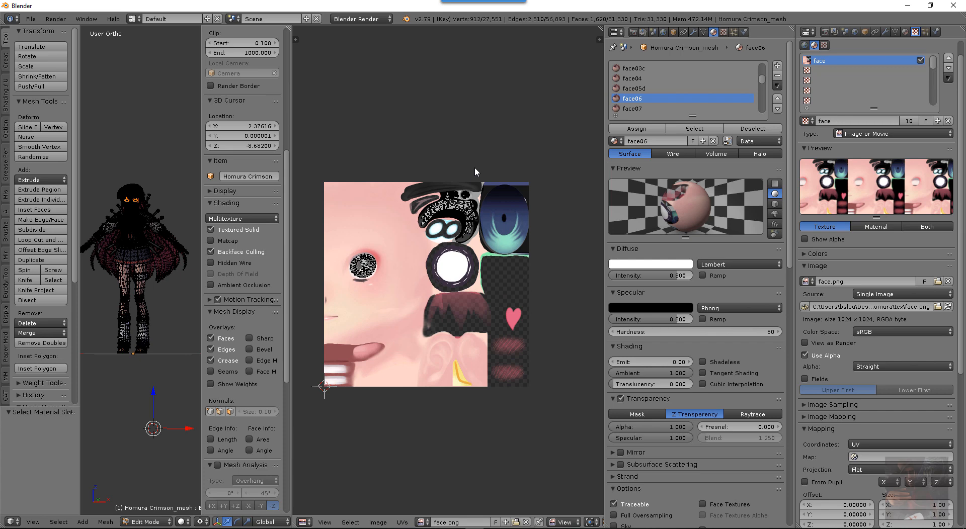
click(743, 129)
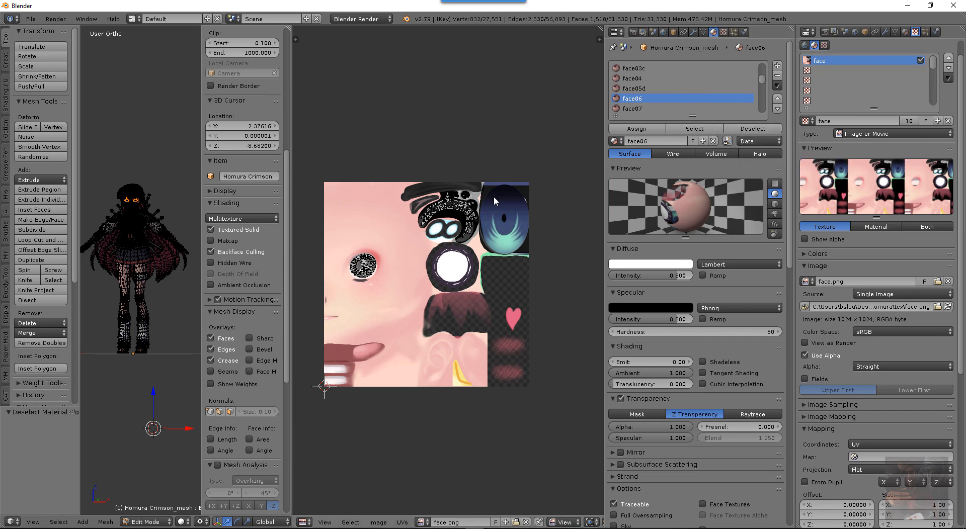
scroll(477, 202, up, 4)
scroll(477, 201, up, 1)
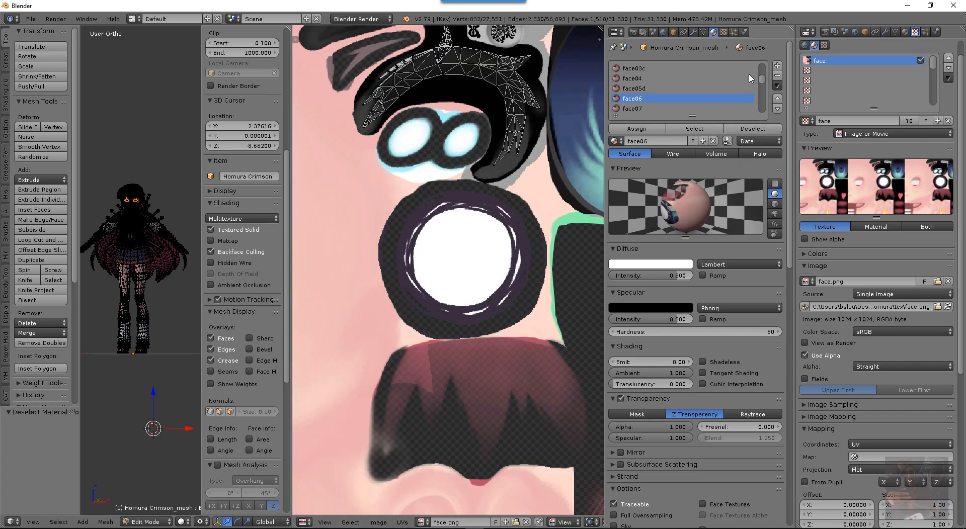
click(707, 129)
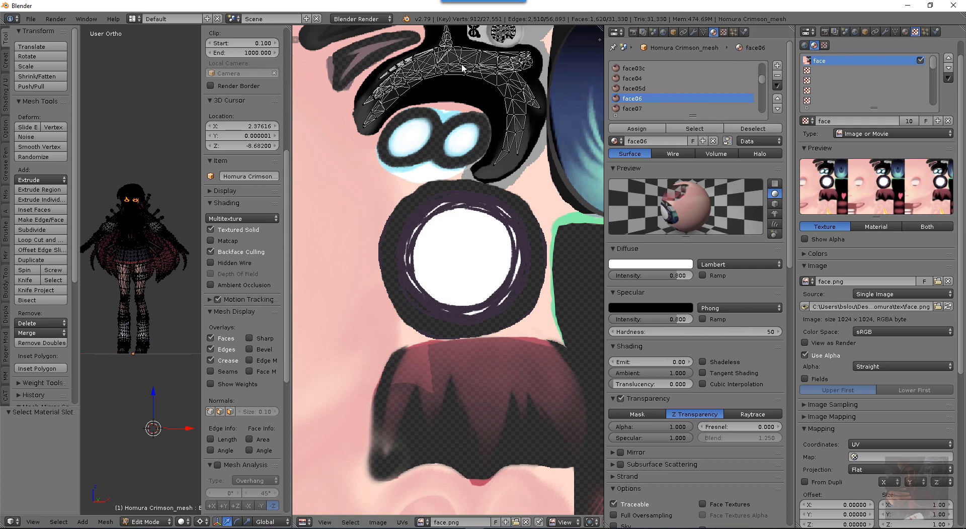
Select the face07 material's faces and inspect their UVs on the semi-transparent shape beside the eyelashes
click(669, 108)
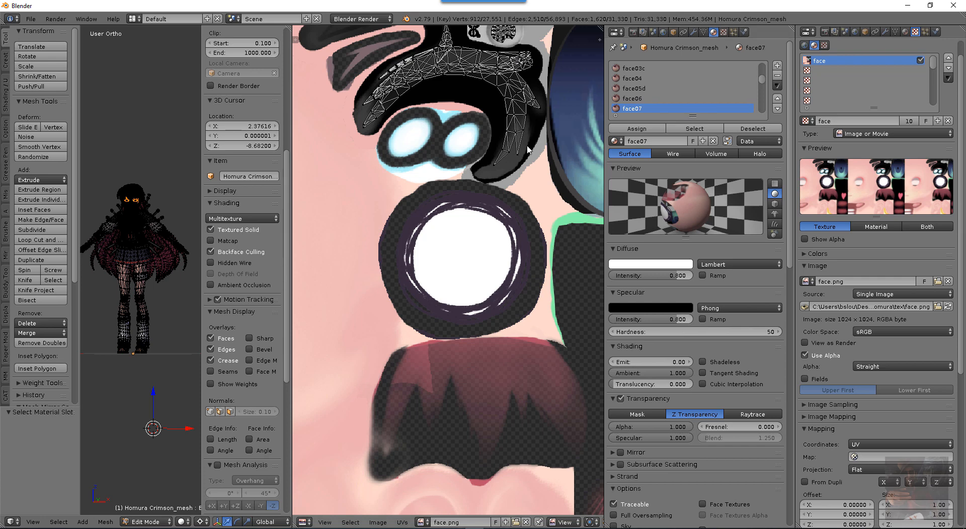
scroll(526, 146, down, 5)
click(707, 128)
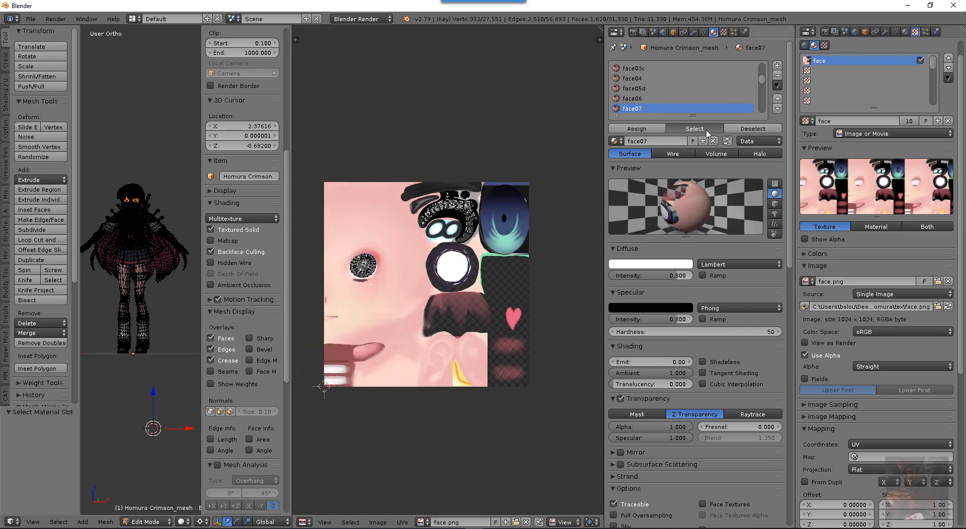
scroll(430, 181, up, 4)
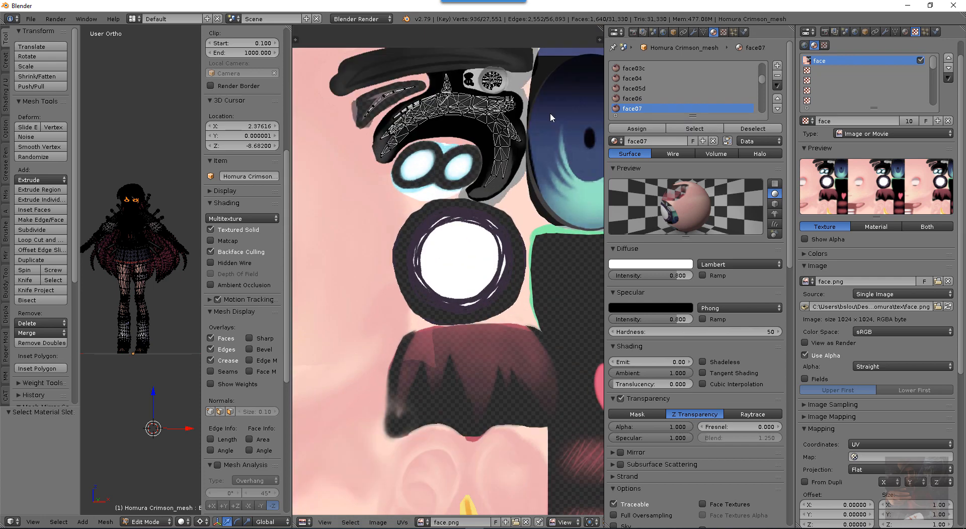
scroll(381, 71, up, 2)
shift+scroll(382, 81, up, 5)
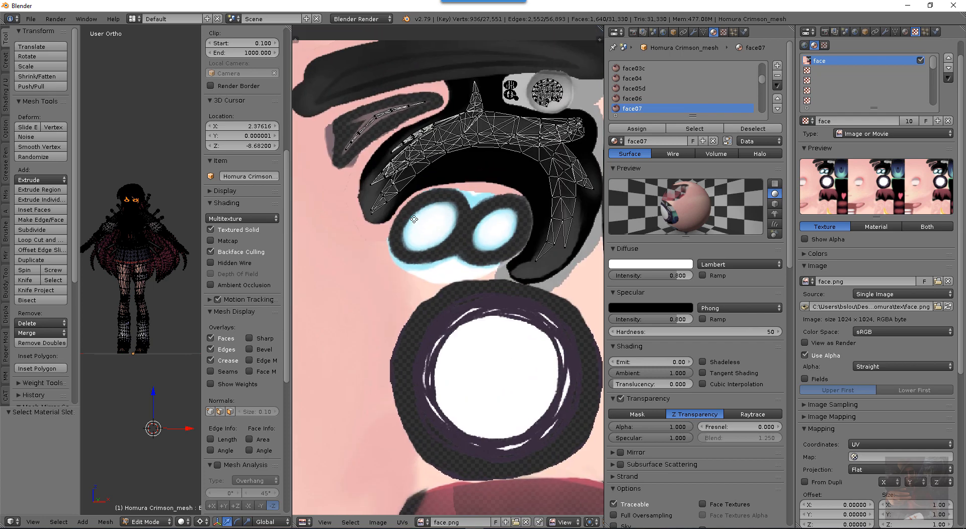
scroll(397, 114, up, 1)
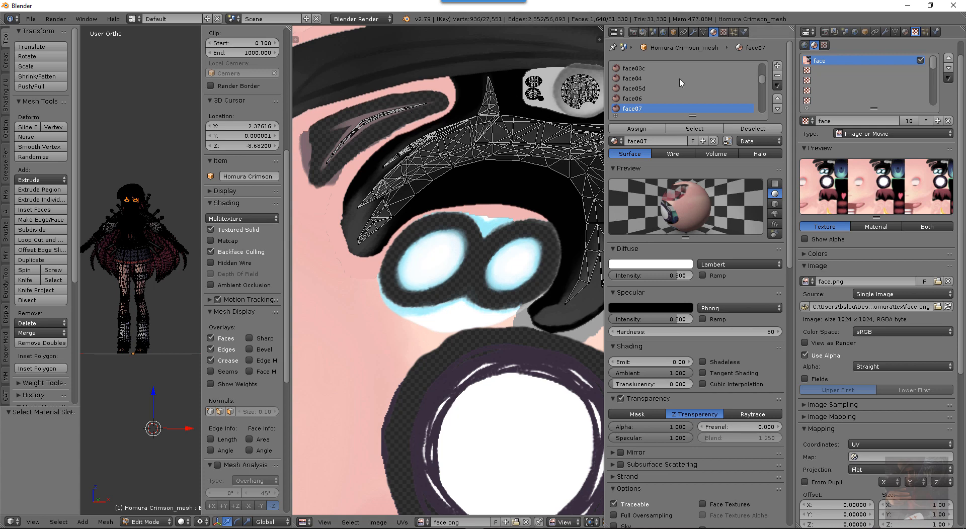
Select the face08 material's faces and inspect their UVs on the black eyebrow stroke of face.png
scroll(634, 93, down, 2)
click(636, 98)
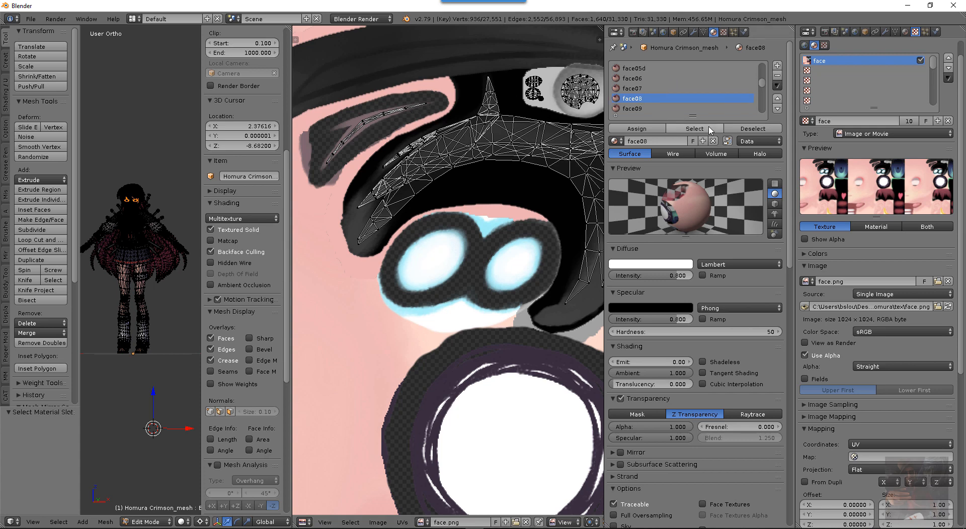
click(694, 129)
scroll(507, 109, down, 2)
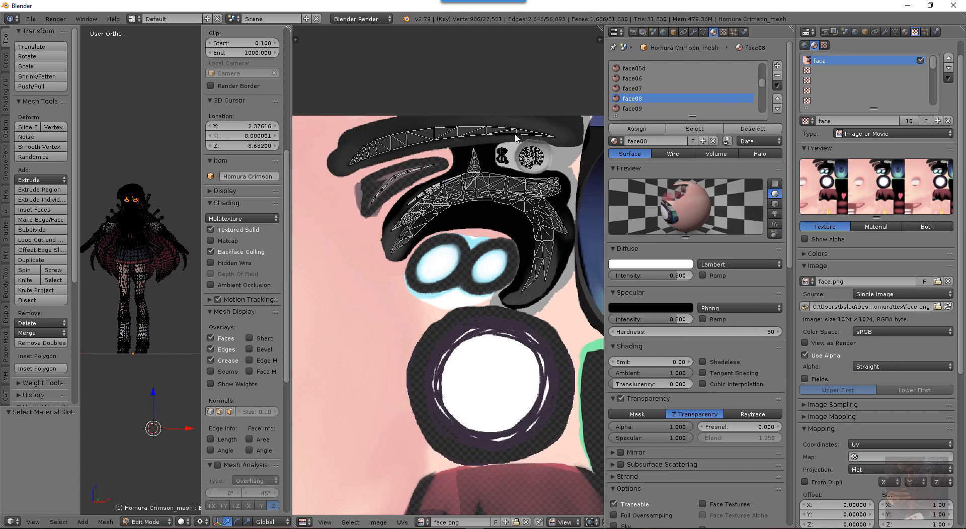
Toggle the selection of the face09 material's faces and inspect their UVs on the mouth, tongue and teeth areas
scroll(654, 104, down, 2)
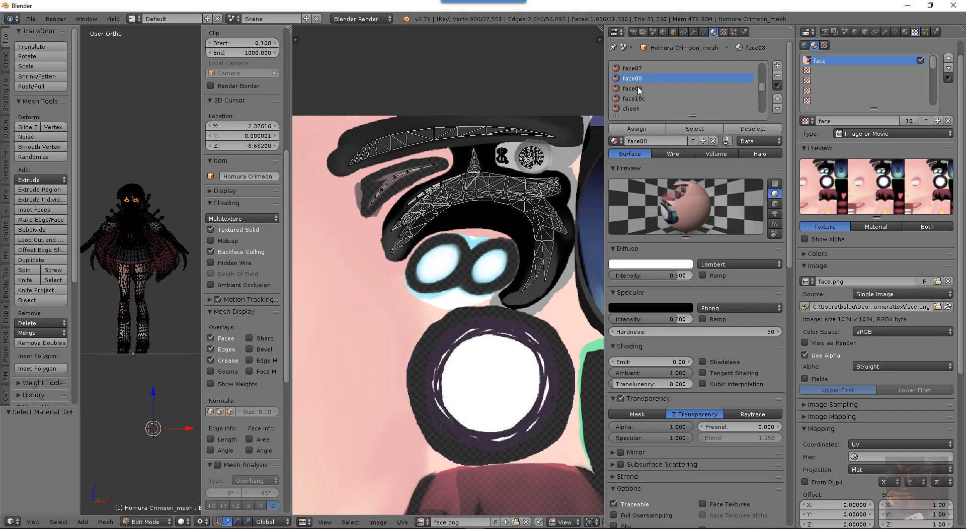
click(639, 89)
click(702, 132)
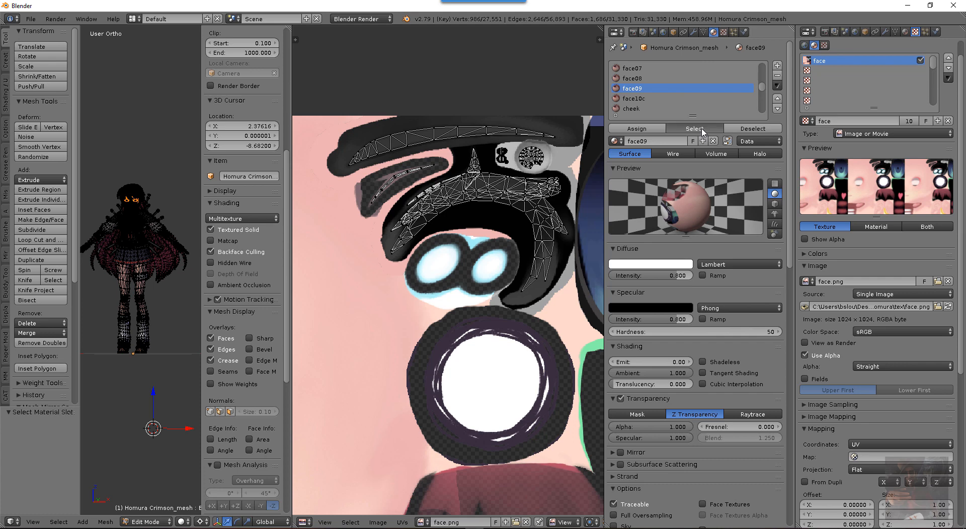
scroll(532, 163, down, 4)
middle_drag(512, 203, 550, 116)
click(743, 129)
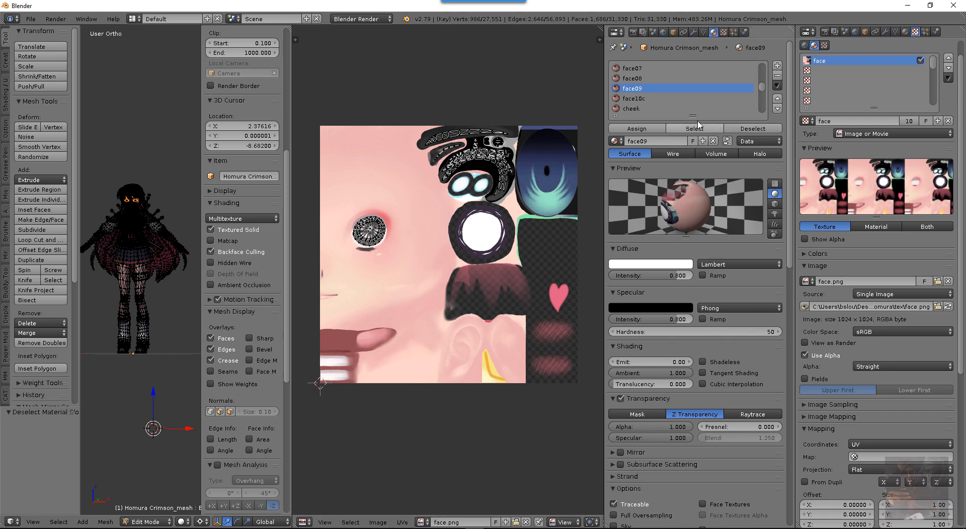
click(694, 129)
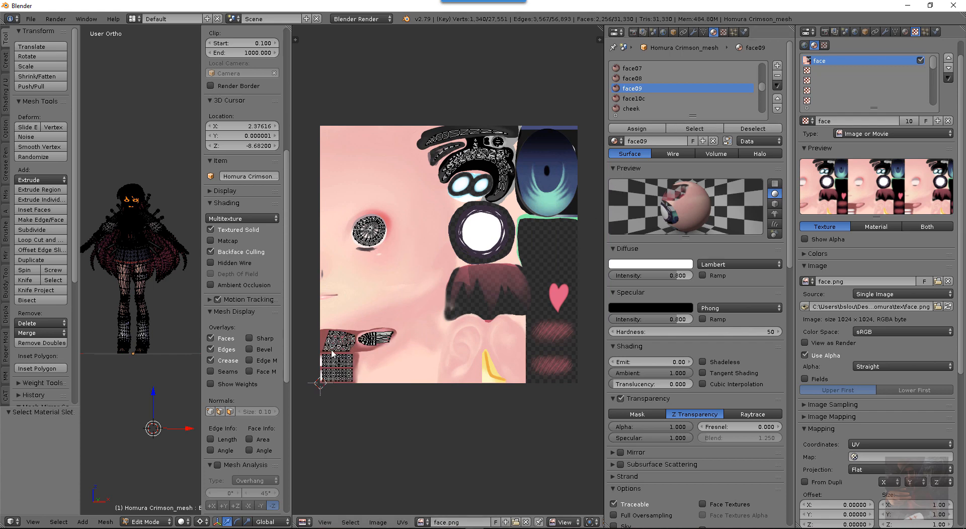
scroll(348, 343, up, 2)
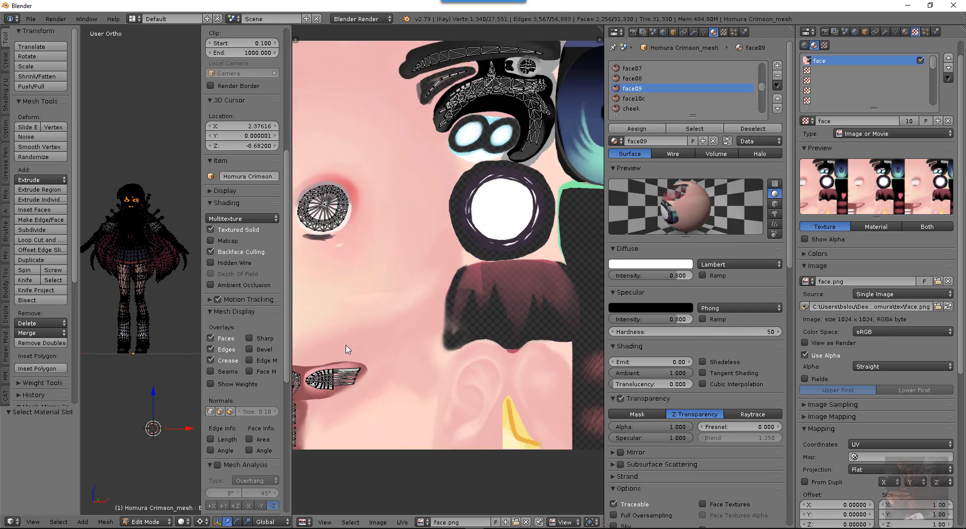
middle_drag(347, 334, 420, 198)
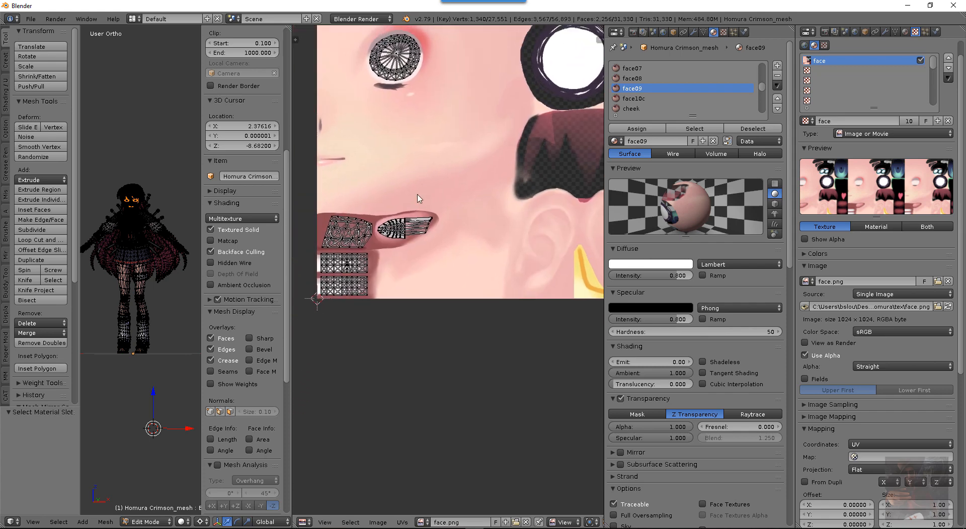
Select the face10c material's faces and inspect their UVs on the blue iris, heart and yellow shape
scroll(348, 257, up, 3)
scroll(460, 188, down, 2)
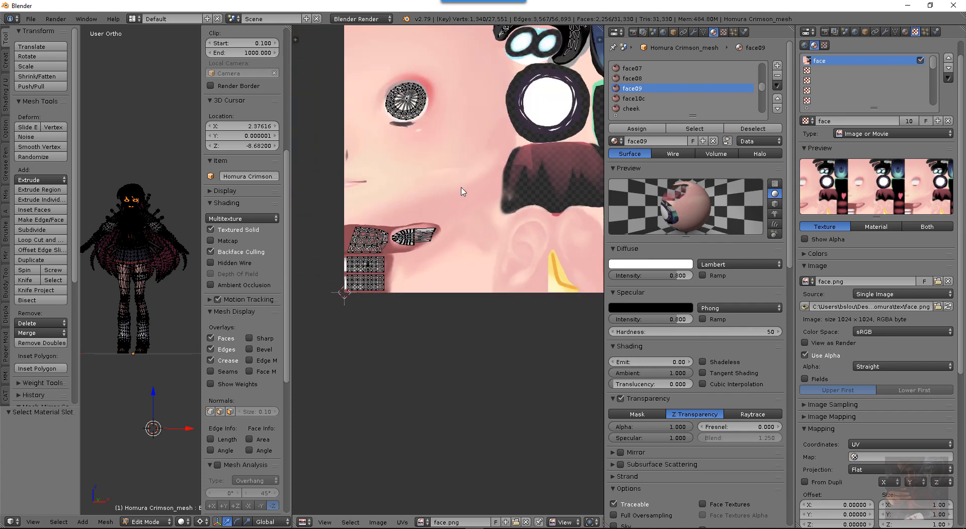
scroll(490, 176, down, 1)
click(635, 99)
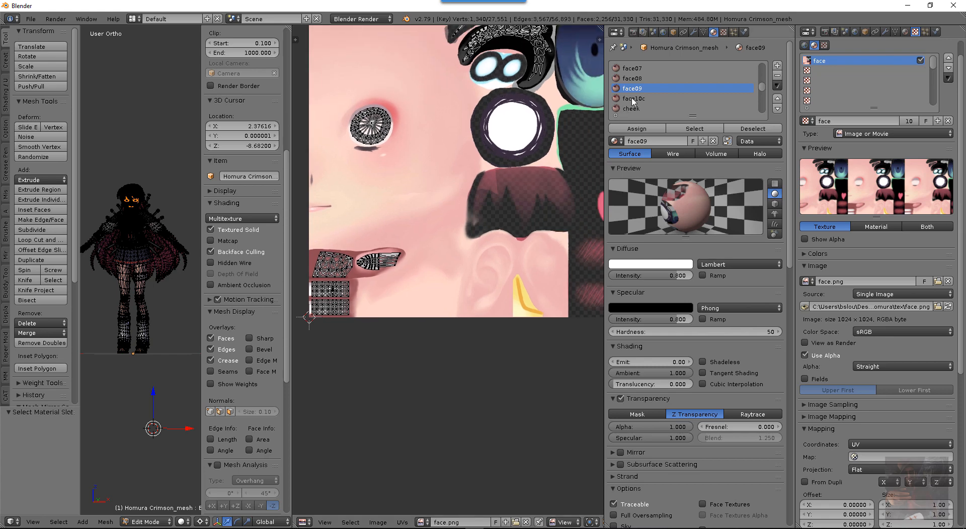
click(692, 130)
middle_drag(484, 150, 366, 195)
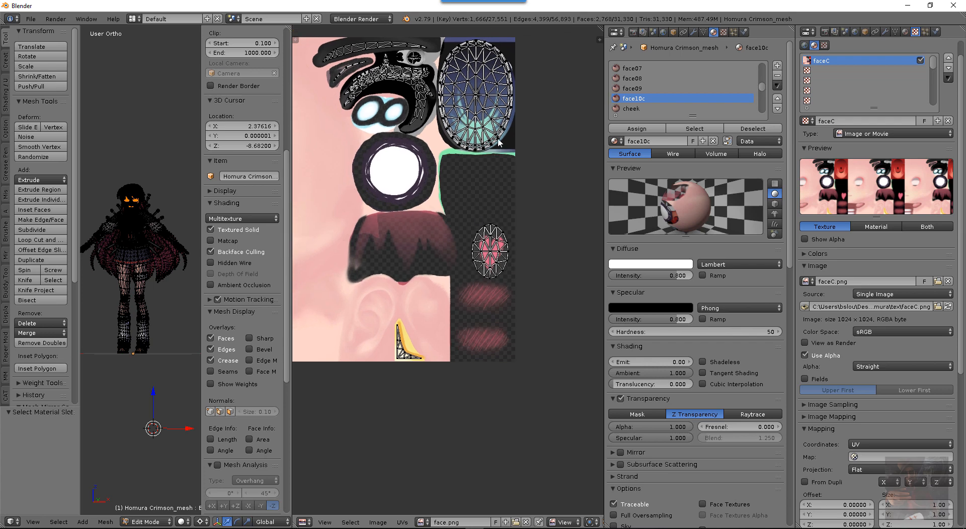
scroll(496, 142, up, 5)
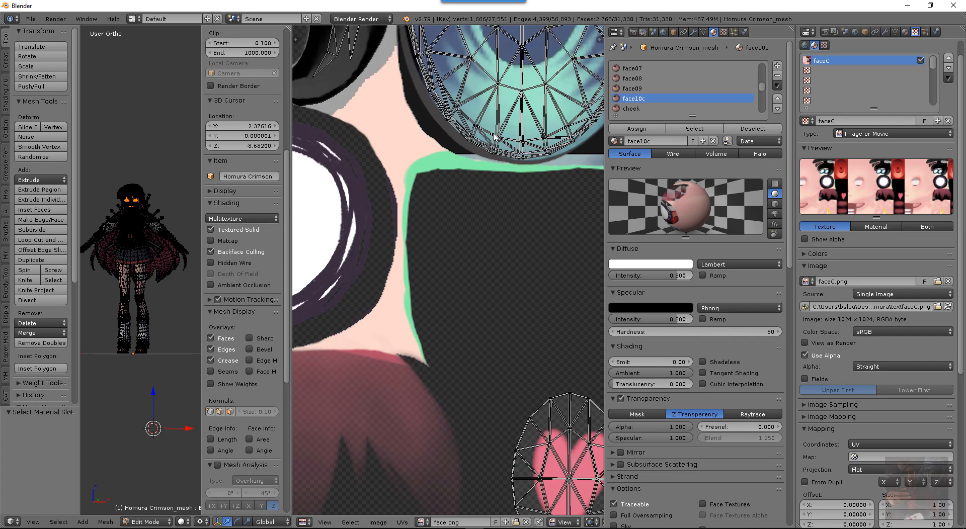
middle_drag(490, 128, 473, 241)
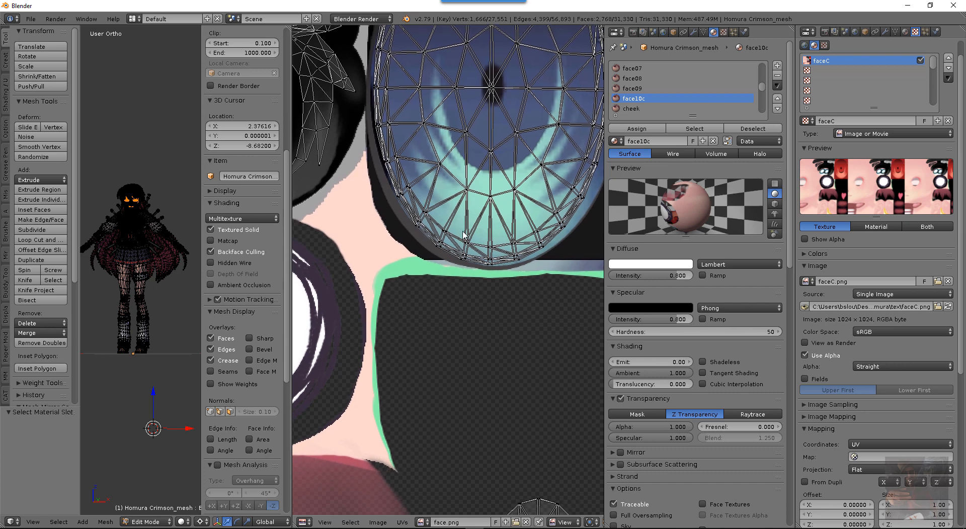
scroll(463, 226, down, 2)
scroll(463, 226, down, 2)
middle_drag(460, 207, 464, 140)
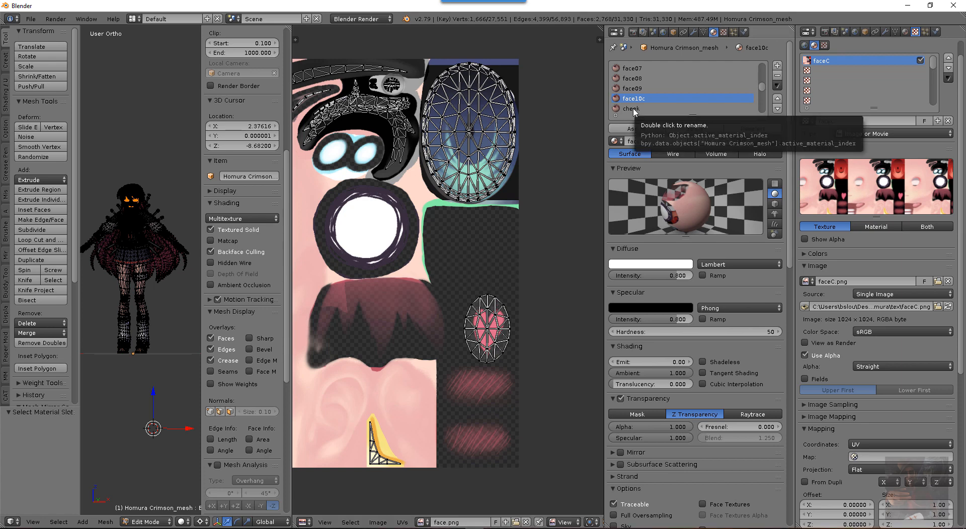
Toggle the selection of the face10c material's faces to locate their UVs, leaving them deselected
click(752, 129)
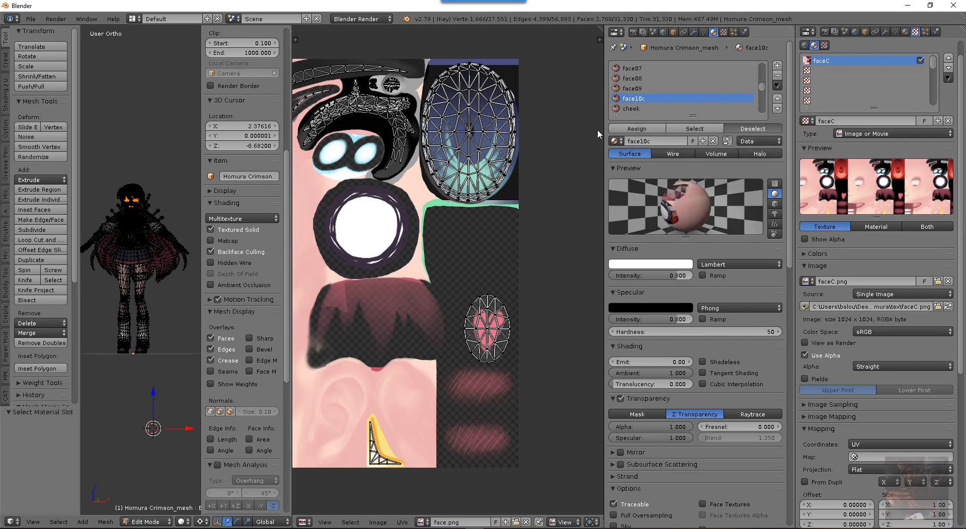
scroll(524, 150, down, 2)
scroll(518, 200, up, 1)
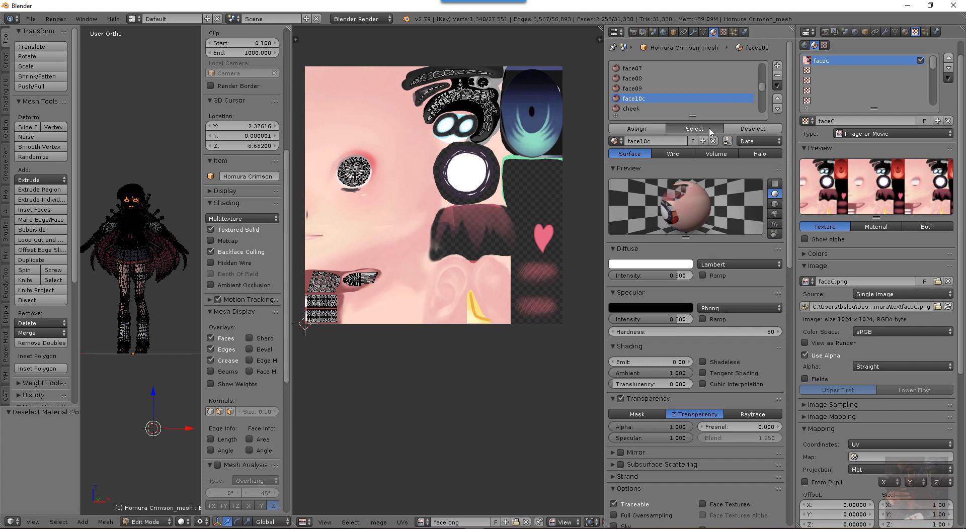
click(712, 129)
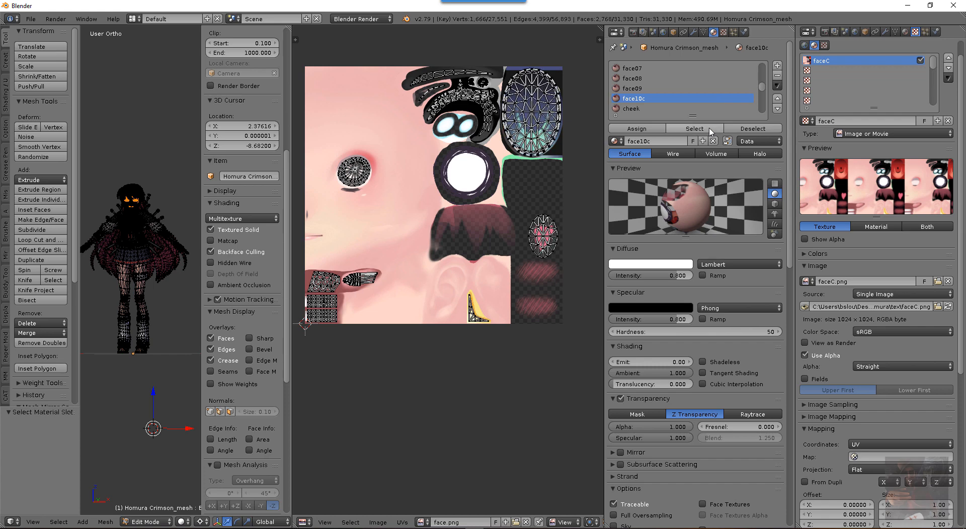
click(743, 129)
Select the cheek material's faces, check their UVs on the two blush patches, and deselect them
click(630, 109)
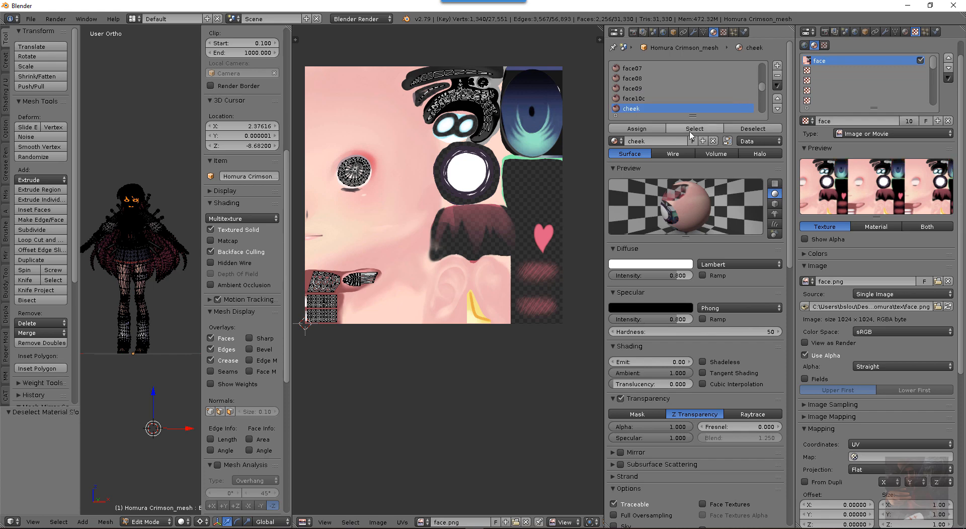
click(680, 129)
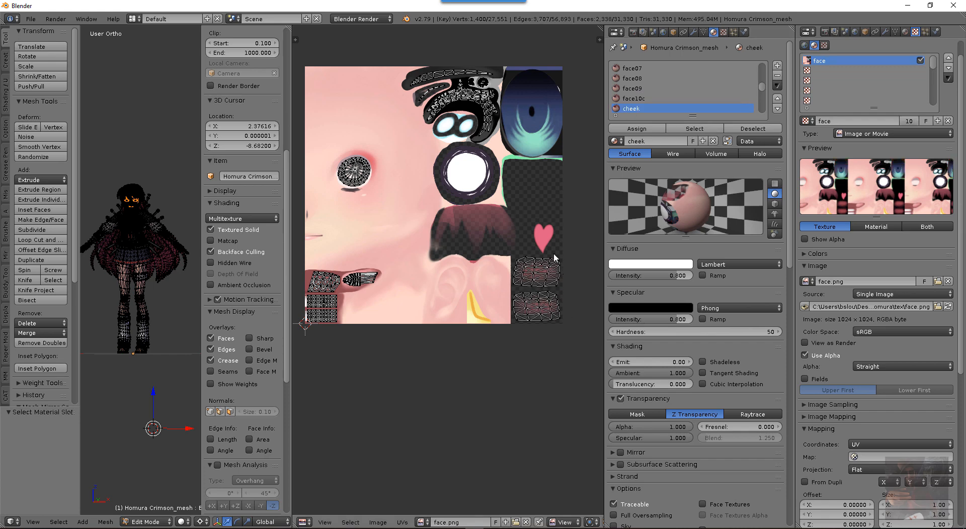
click(750, 129)
Look through the mesh's material list and add the face01 material's faces to the selection
scroll(658, 104, down, 1)
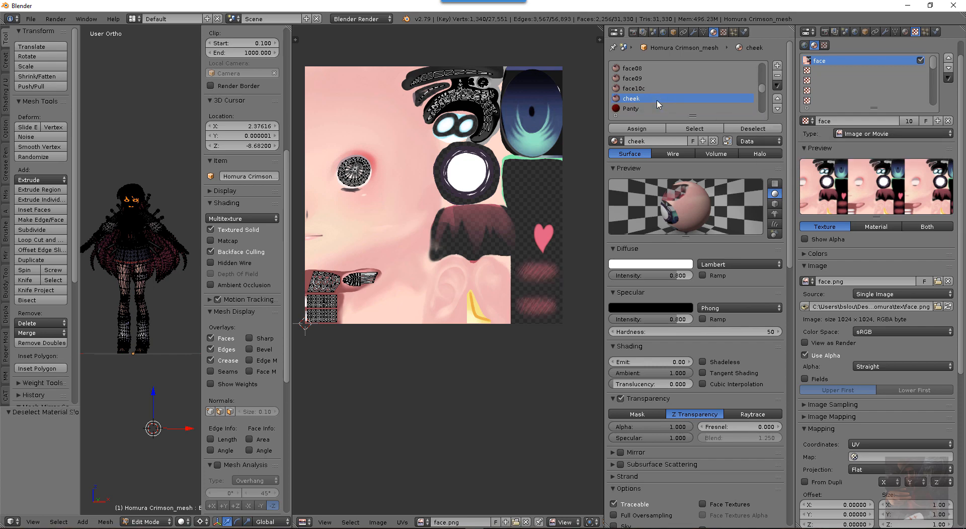
scroll(658, 104, down, 6)
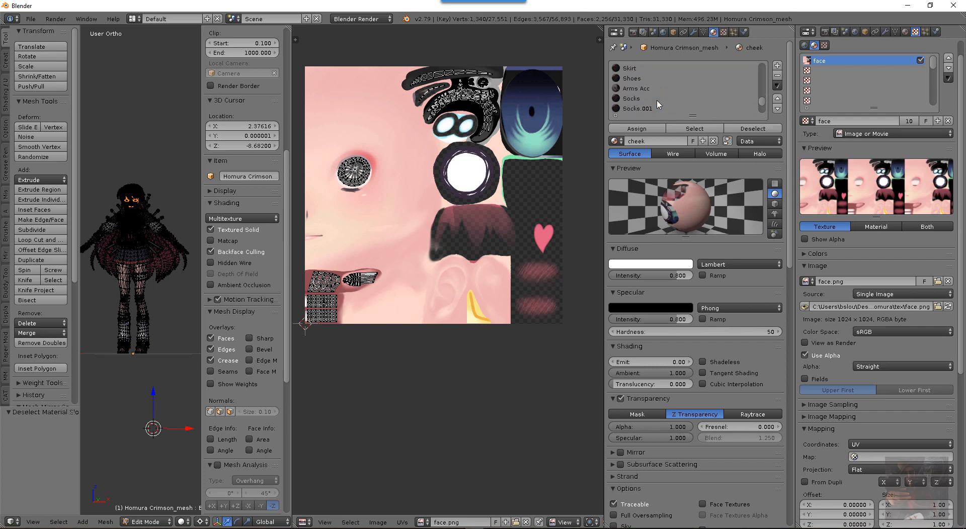
scroll(658, 104, up, 7)
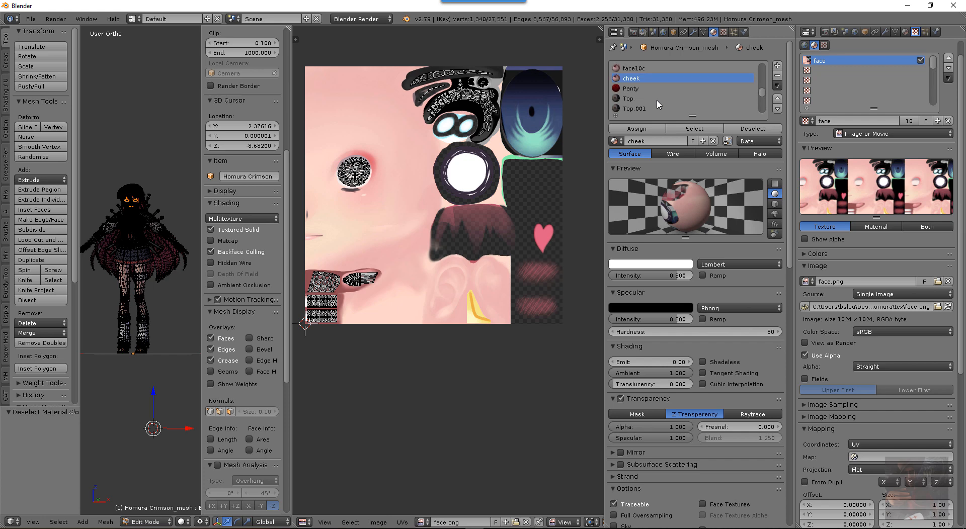
scroll(657, 104, up, 5)
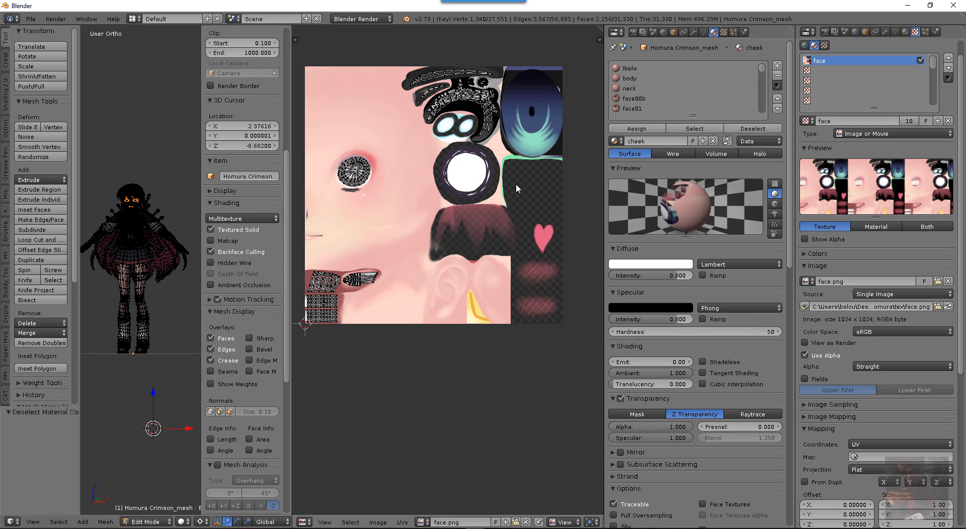
scroll(634, 108, down, 1)
click(633, 99)
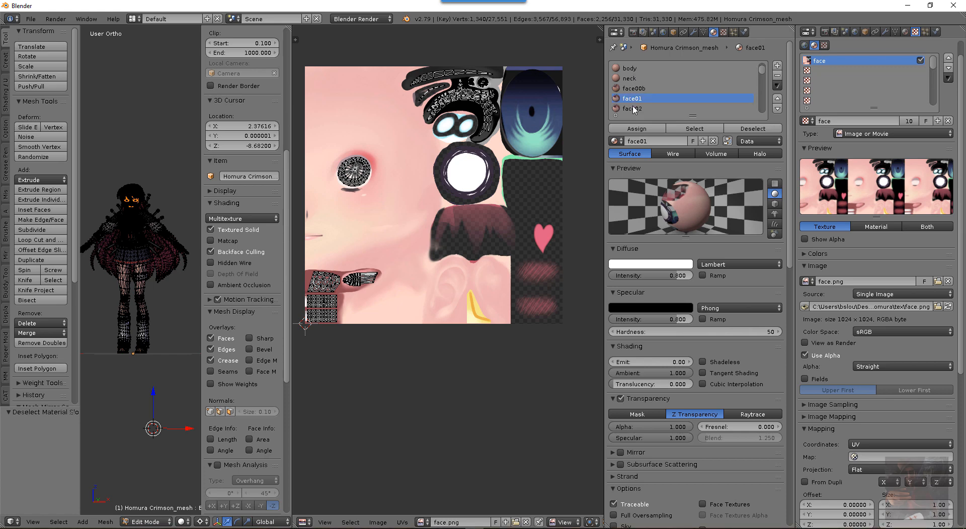
click(694, 128)
Go through face02, face03c, face04 and face06, and add the face08 and face09 materials' faces to the selection
click(637, 109)
scroll(644, 105, down, 1)
click(643, 109)
scroll(647, 107, down, 2)
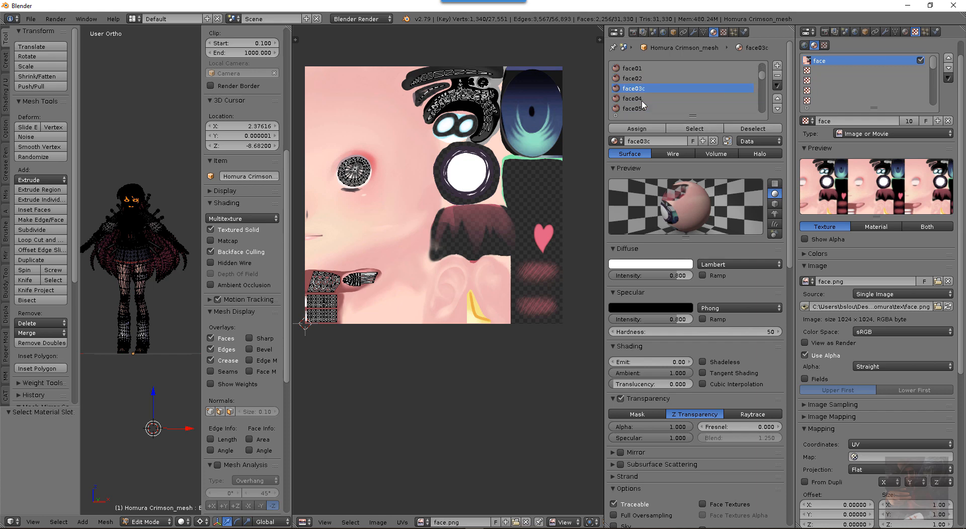
click(634, 99)
scroll(641, 103, down, 2)
click(639, 108)
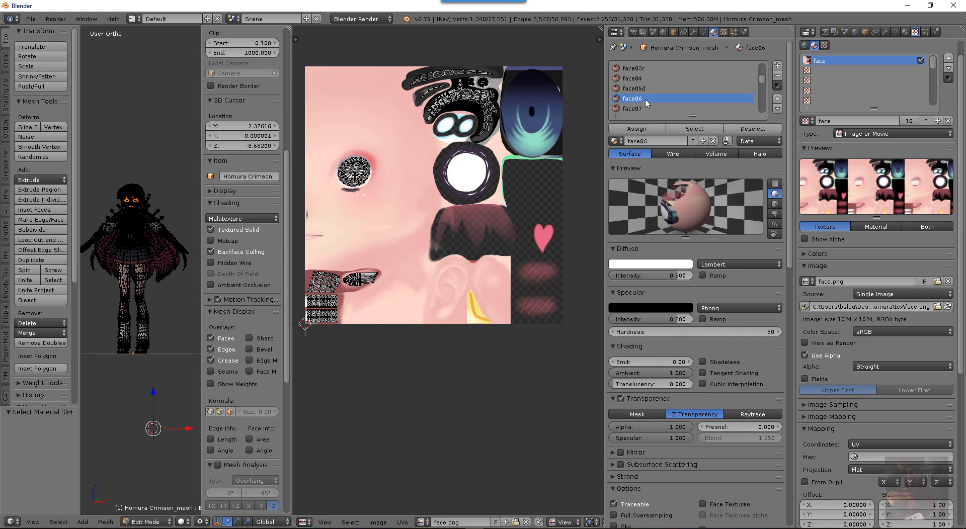
scroll(661, 108, down, 2)
click(639, 98)
click(691, 128)
click(629, 109)
click(691, 129)
scroll(654, 100, down, 2)
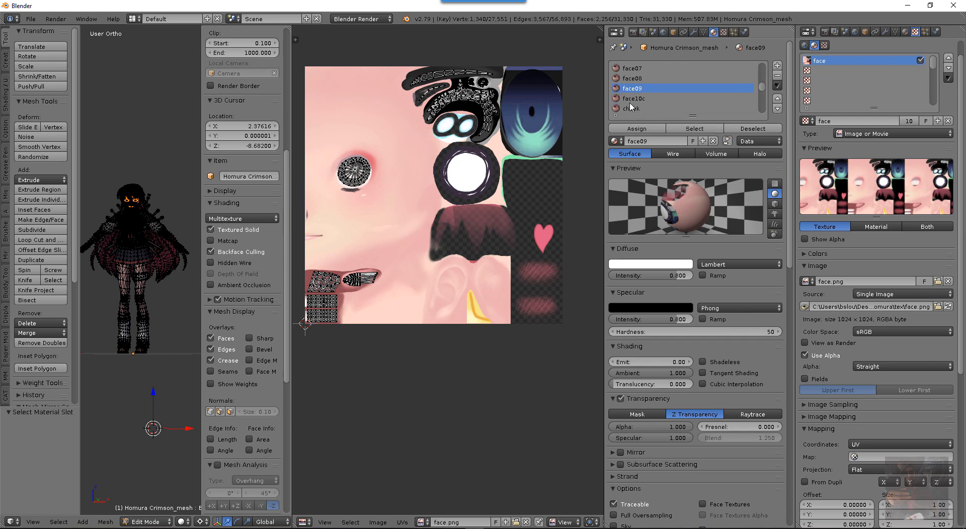
scroll(652, 109, up, 5)
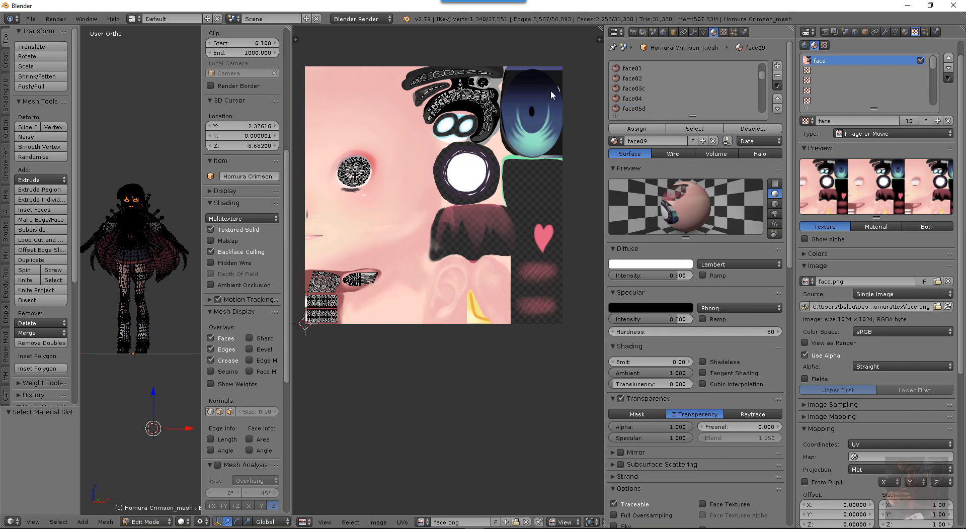
Repeatedly toggle the selection of all displayed UVs to examine which face.png areas the combined faces cover
key(a)
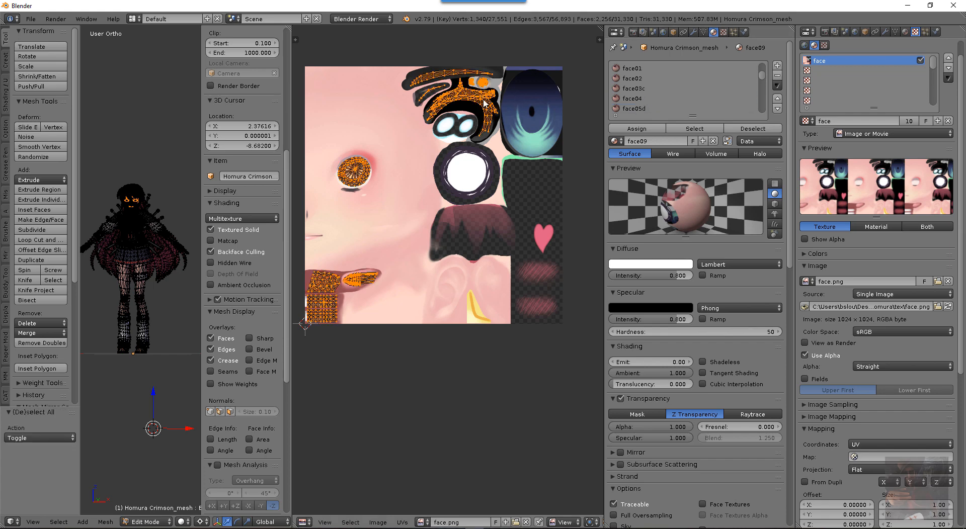
key(a)
key(a)
key(a)
key(a)
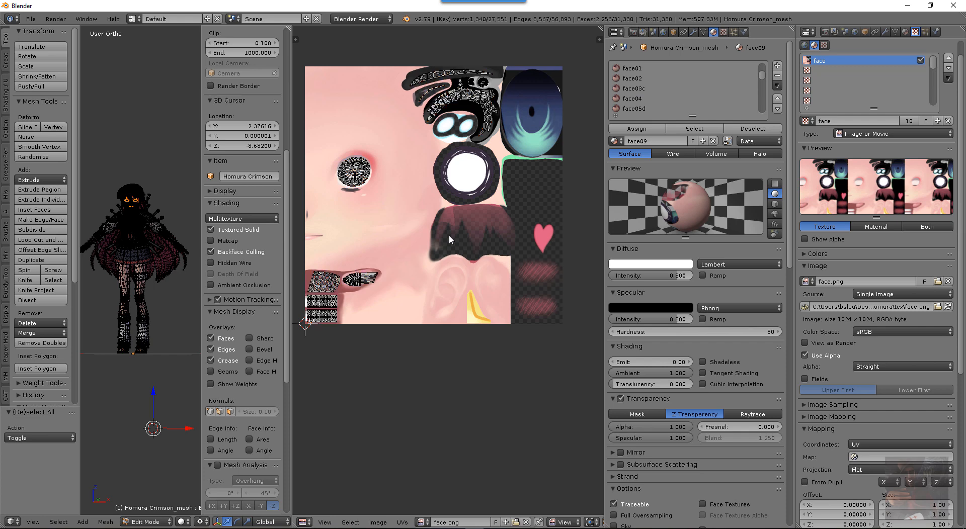
key(a)
key(a)
key(a)
key(a)
key(a)
key(a)
key(a)
key(a)
key(a)
key(a)
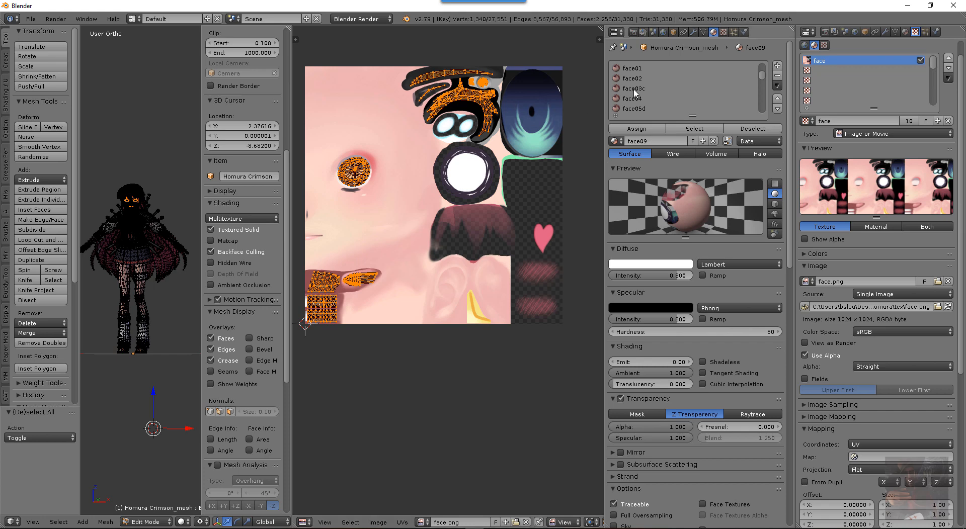
Assign the selected faces to the face01 material, and deselect that material's faces
scroll(635, 93, up, 3)
click(637, 100)
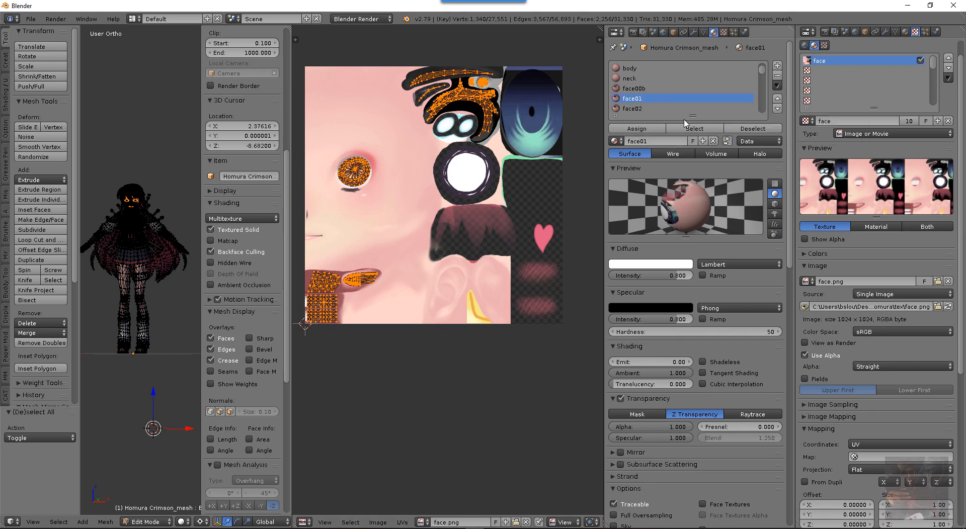
click(646, 130)
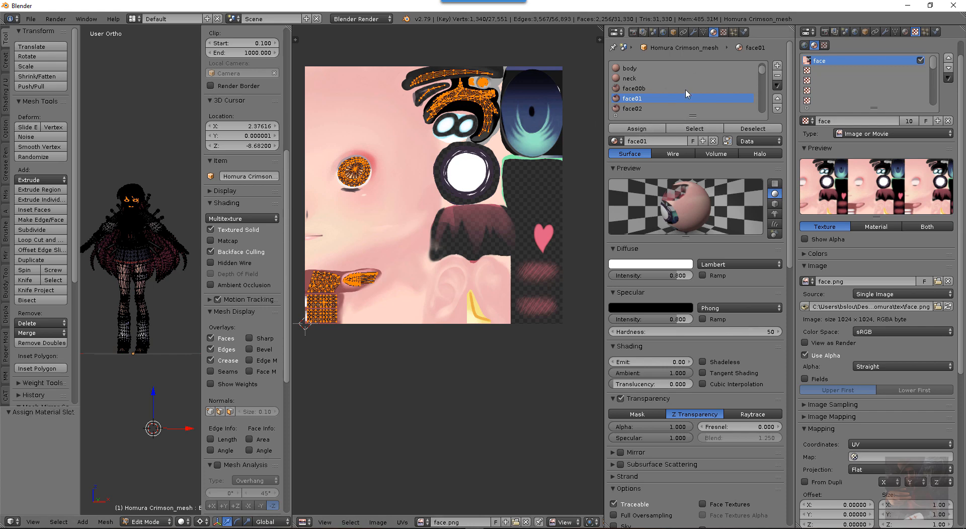
scroll(684, 100, down, 2)
scroll(684, 101, up, 2)
click(753, 129)
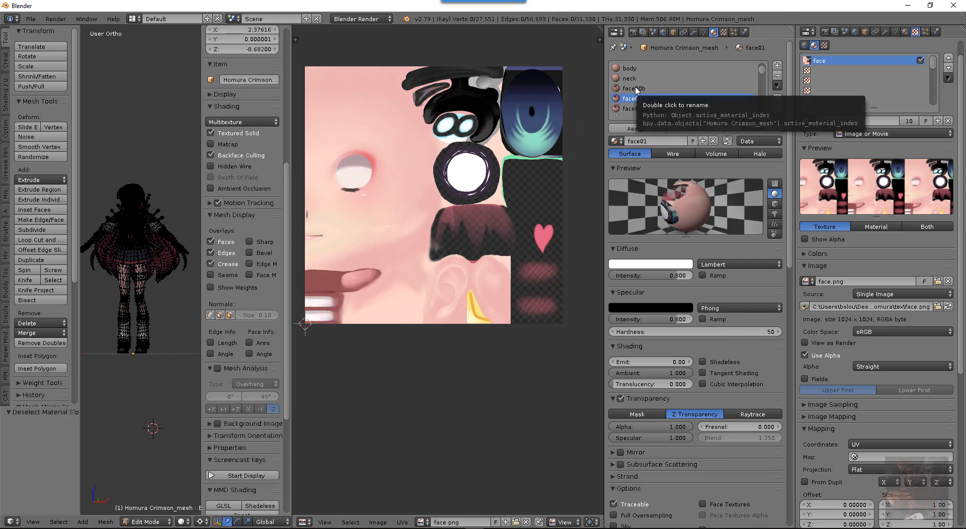
Select the face00b material's faces and inspect their UVs on the face and ear areas of face00.png
click(634, 89)
click(694, 129)
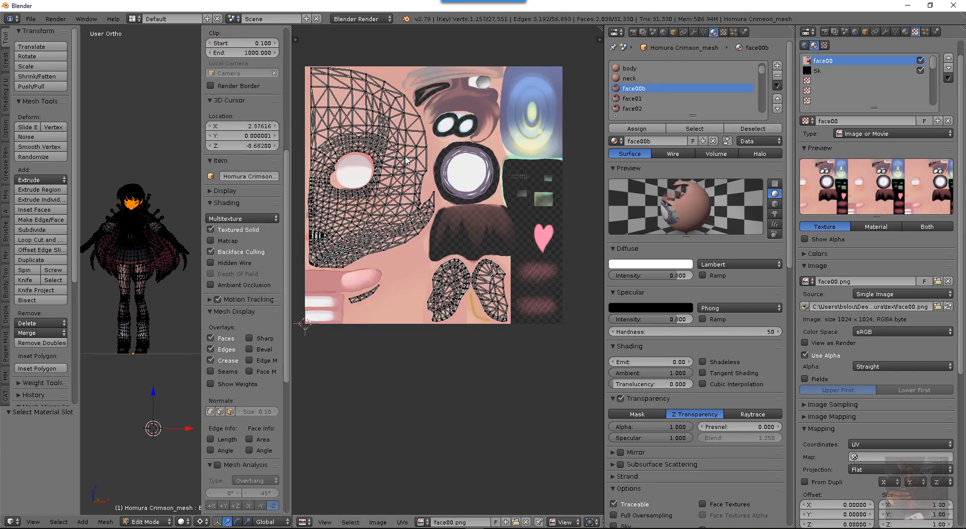
scroll(406, 160, up, 2)
scroll(406, 160, up, 1)
scroll(406, 160, down, 3)
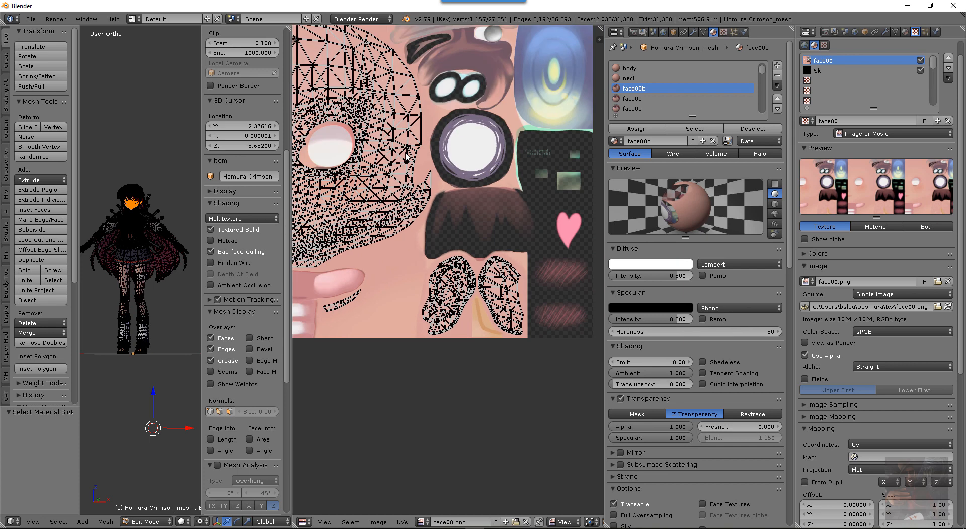
scroll(455, 125, up, 2)
middle_drag(455, 125, 460, 194)
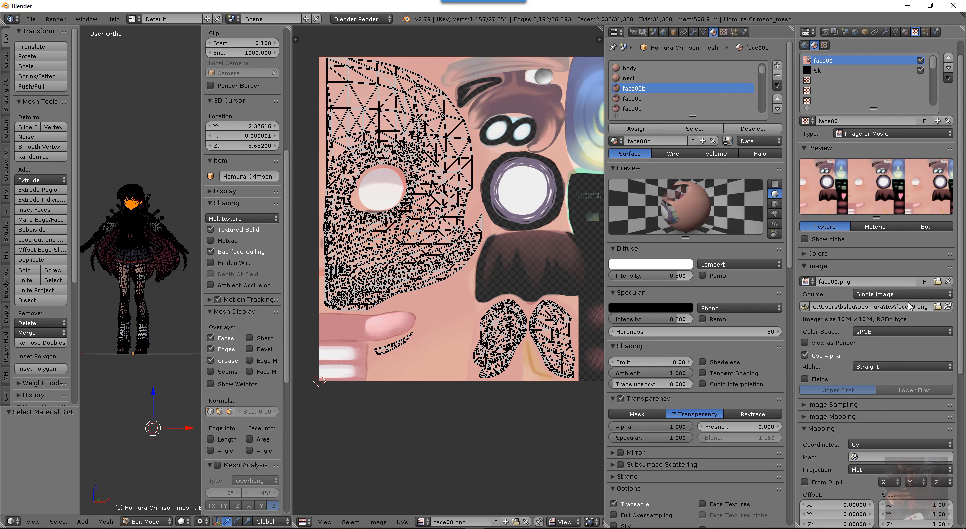
Replace the face00 texture's source image with Face.png from the tex folder
click(937, 306)
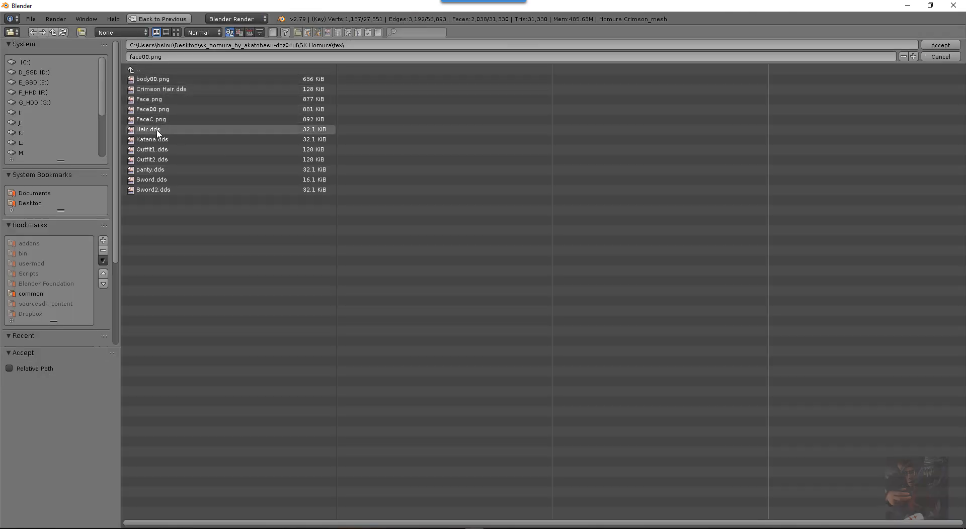
click(154, 100)
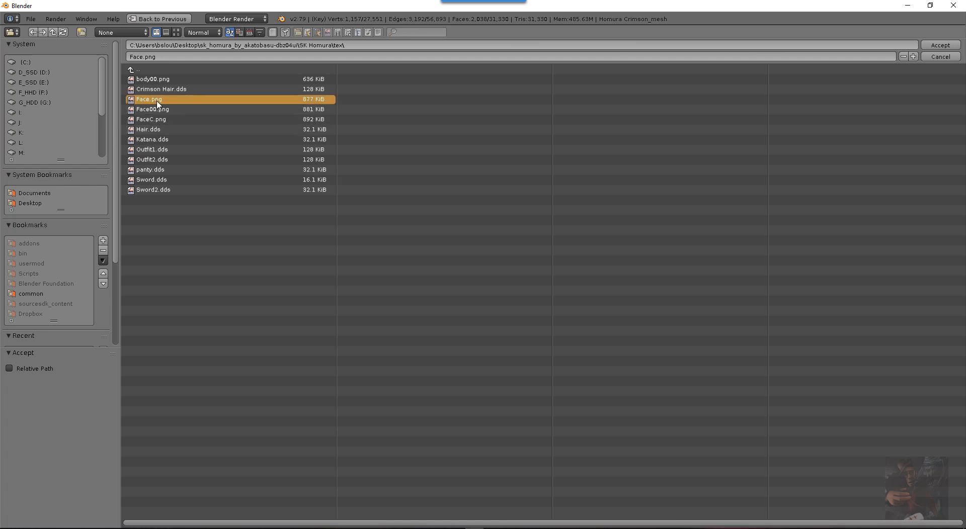
click(940, 45)
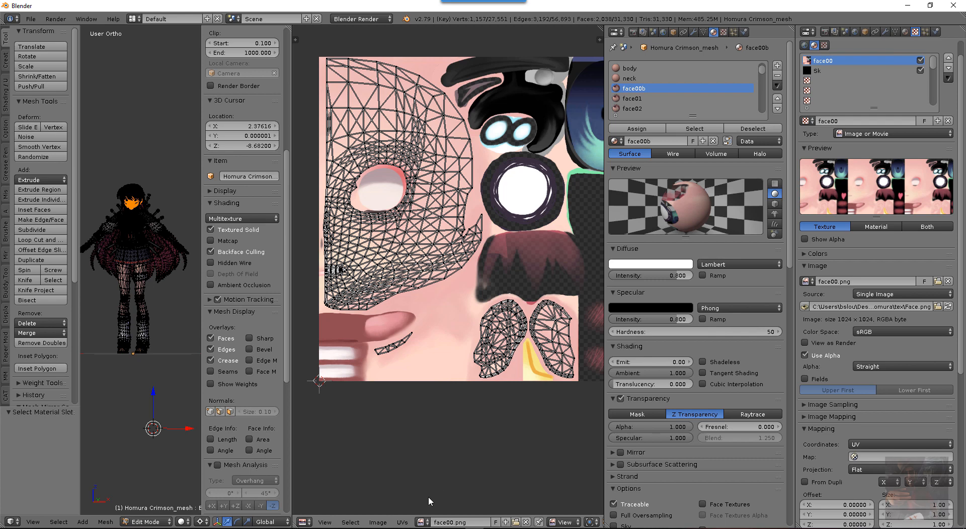
Set face.png as the UV editor image for the selected face00b faces and check their UV placement
click(425, 522)
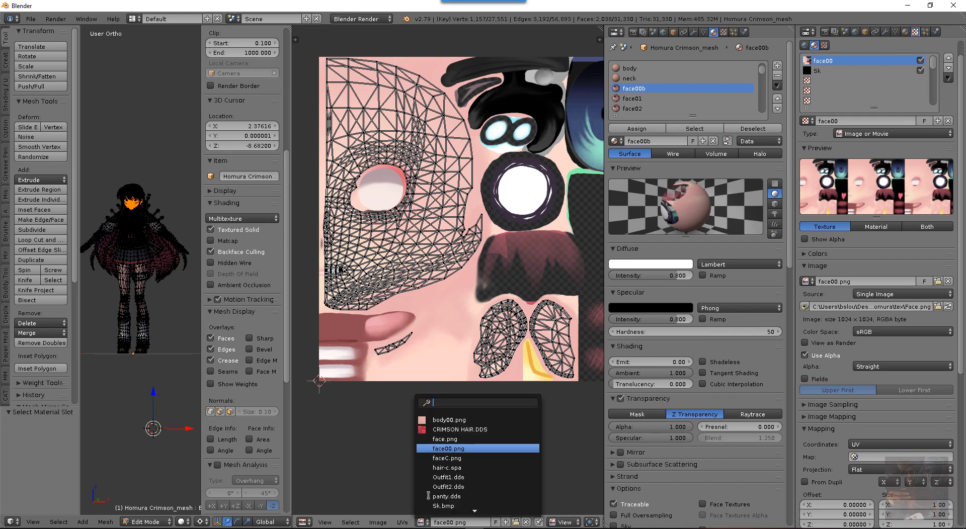
click(440, 439)
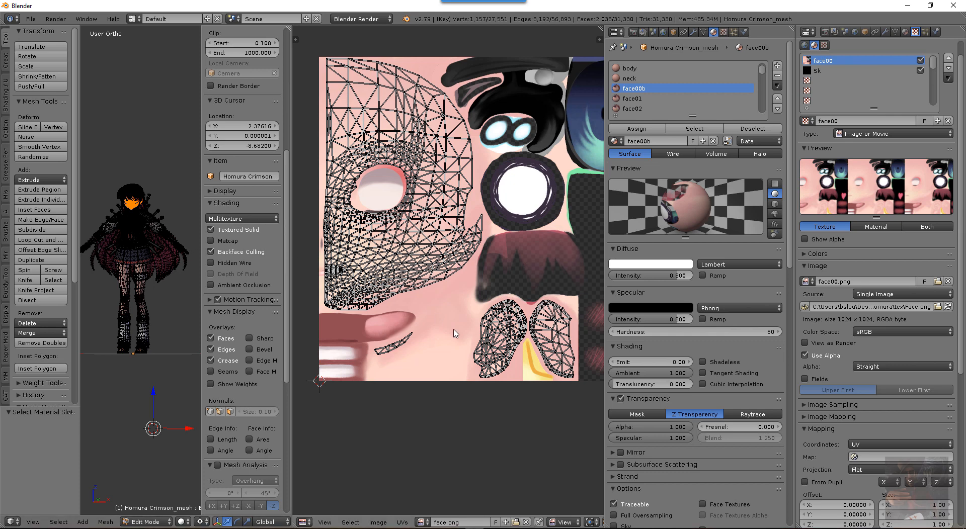
scroll(542, 294, down, 2)
scroll(544, 290, up, 2)
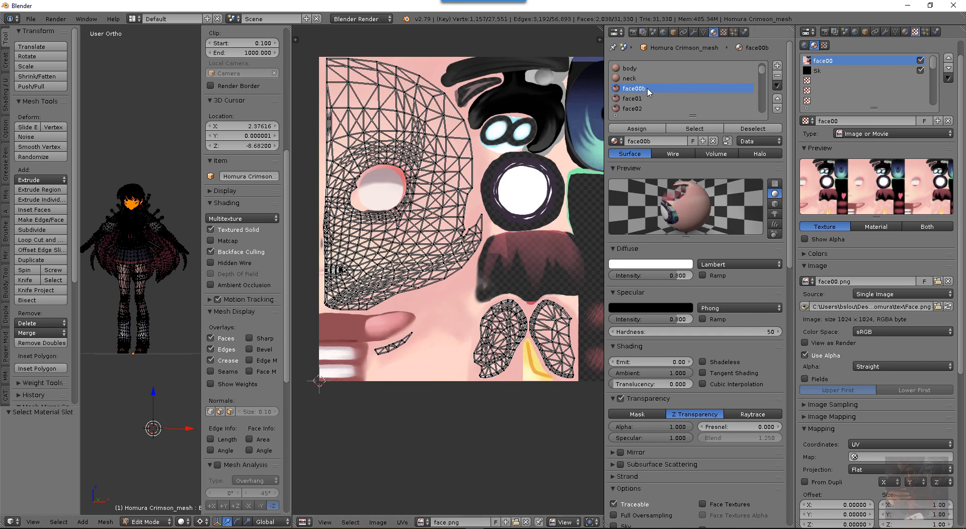
Assign the selected face00b faces to the face01 material, and deselect all the mesh's faces
scroll(649, 92, up, 1)
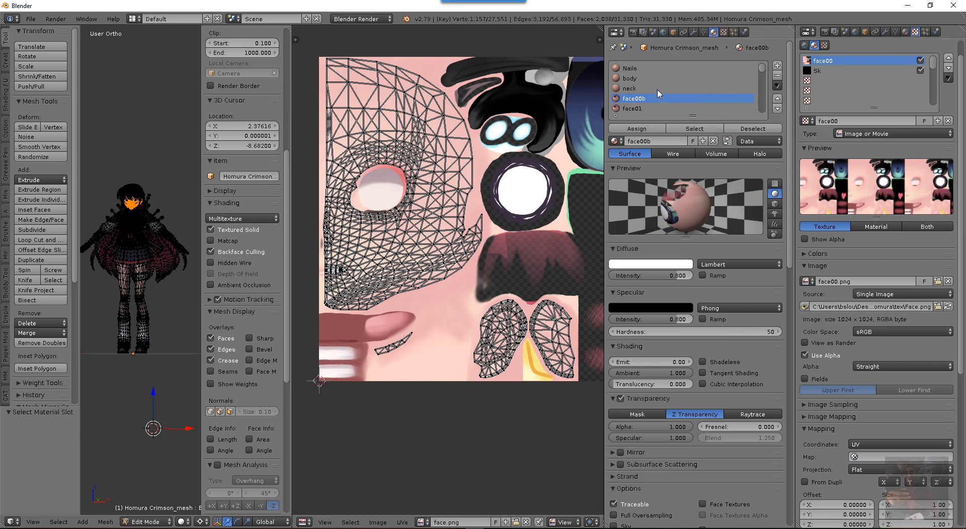
scroll(657, 94, down, 2)
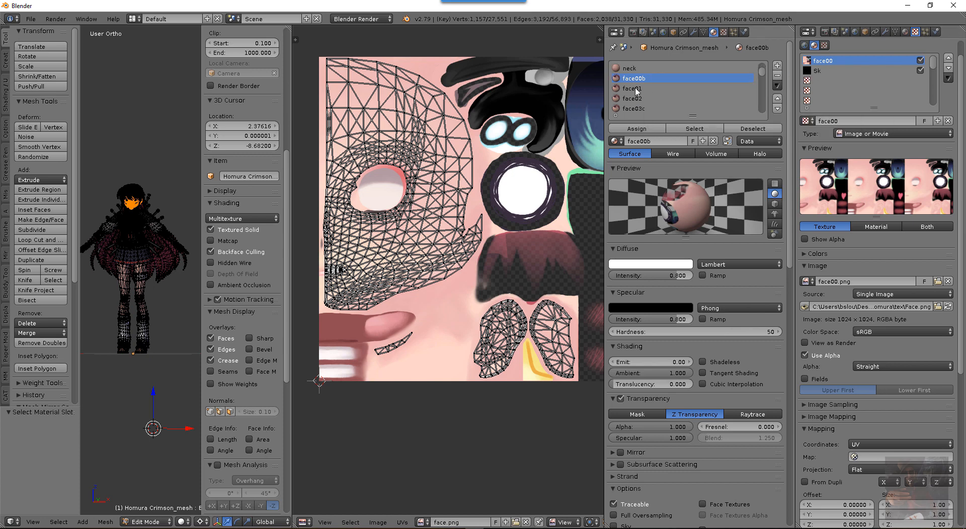
key(a)
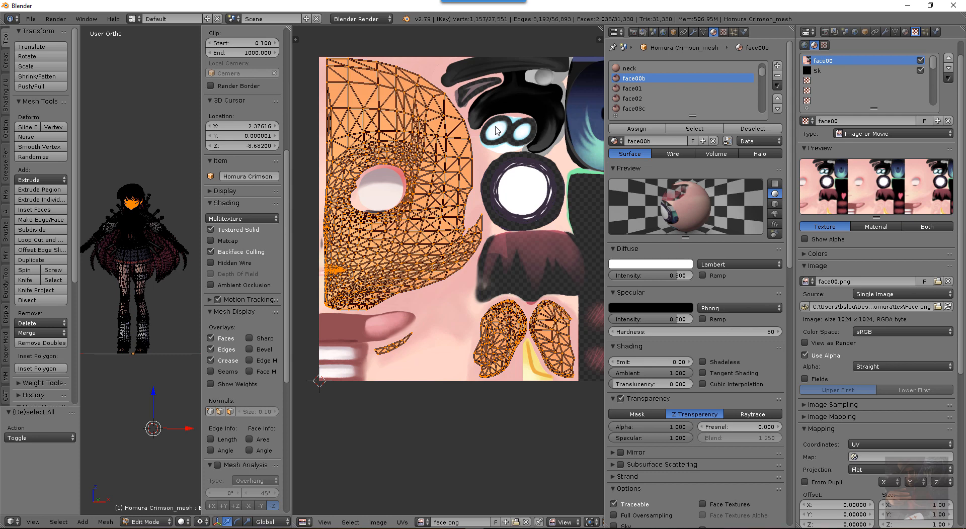
key(a)
key(a)
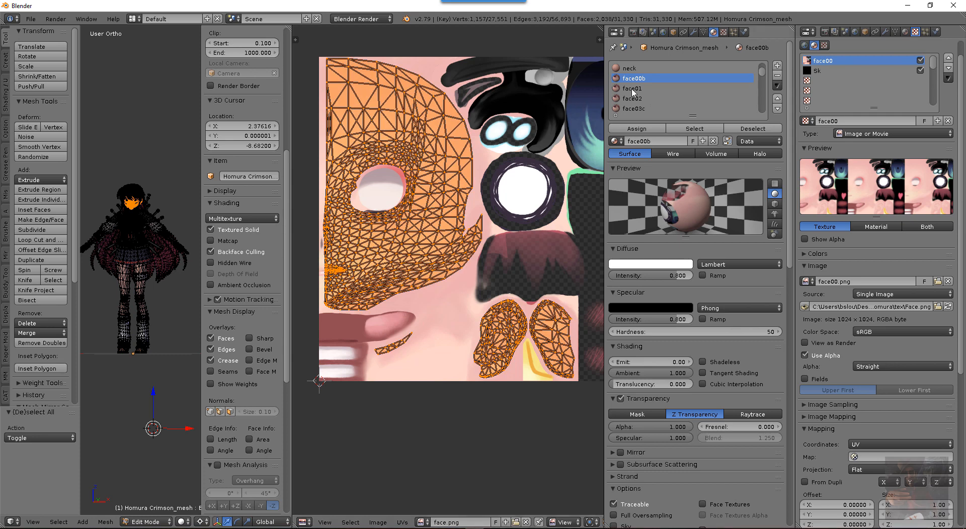
click(633, 89)
click(657, 128)
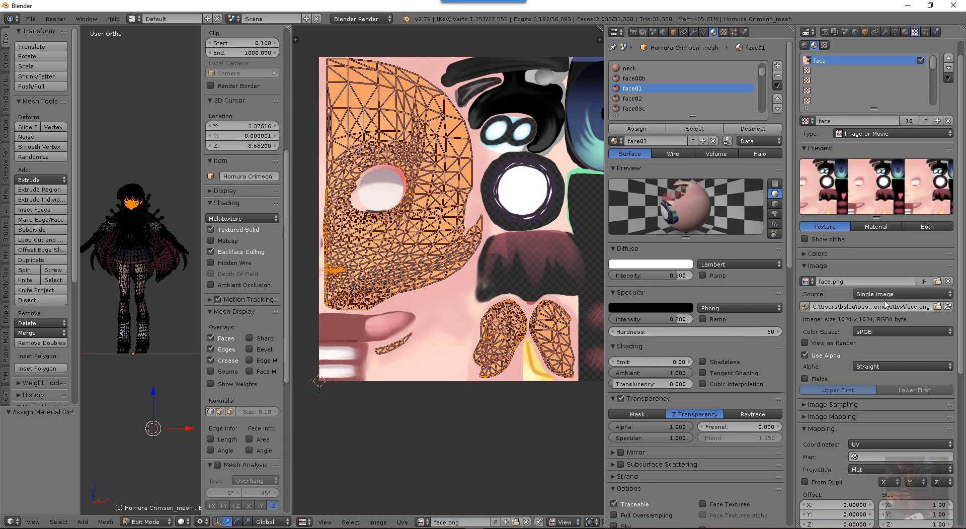
scroll(413, 217, down, 2)
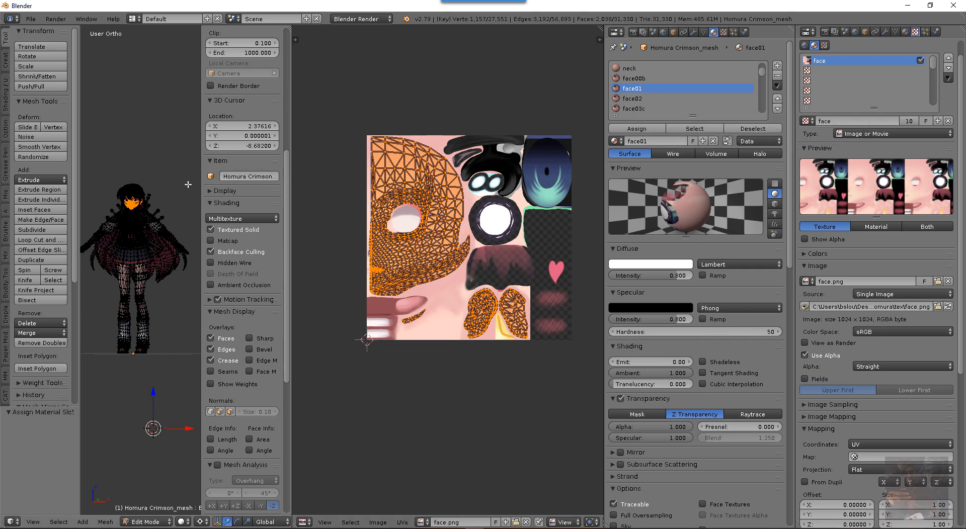
key(a)
Select the face03c material's faces and inspect their UVs on the face.png texture
click(634, 109)
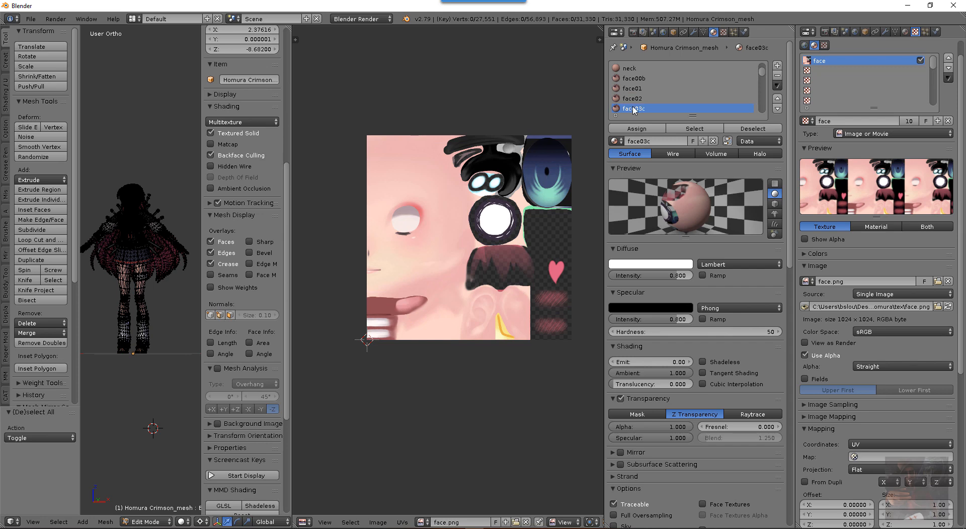
click(685, 128)
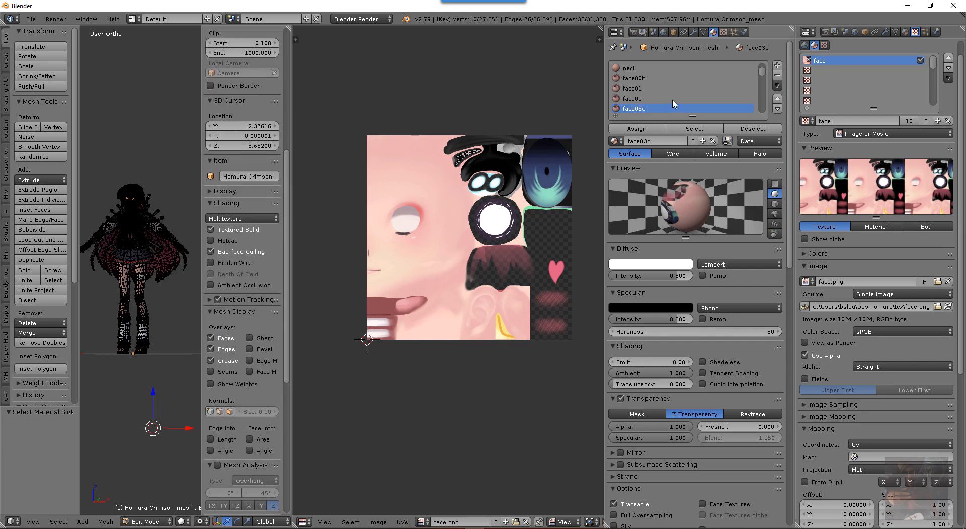
scroll(495, 103, up, 5)
scroll(494, 93, down, 4)
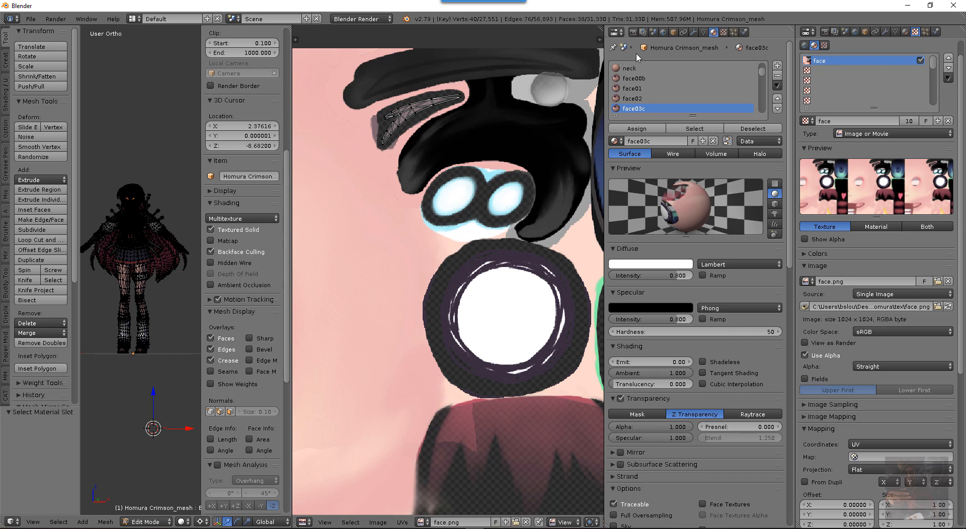
Add the face05d material's faces to the selection and inspect their UV placement on face.png
scroll(669, 68, down, 3)
click(646, 98)
click(694, 129)
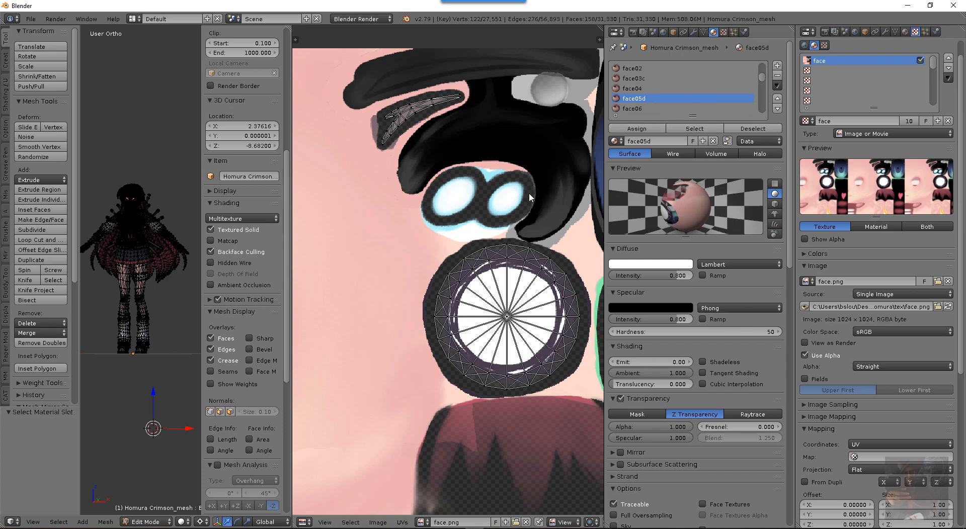
scroll(529, 193, down, 1)
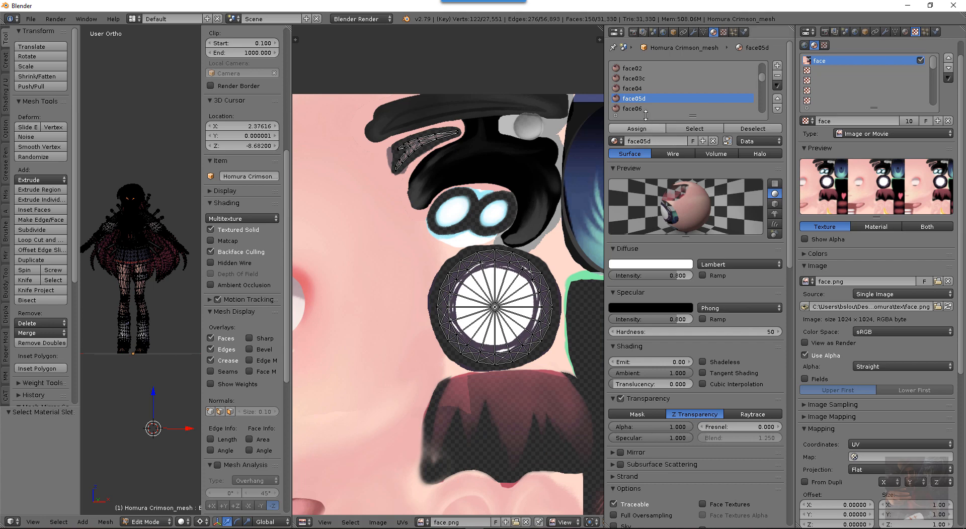
Add the face10c material's faces to the selection, and check their UVs and their location on the model
scroll(638, 105, down, 5)
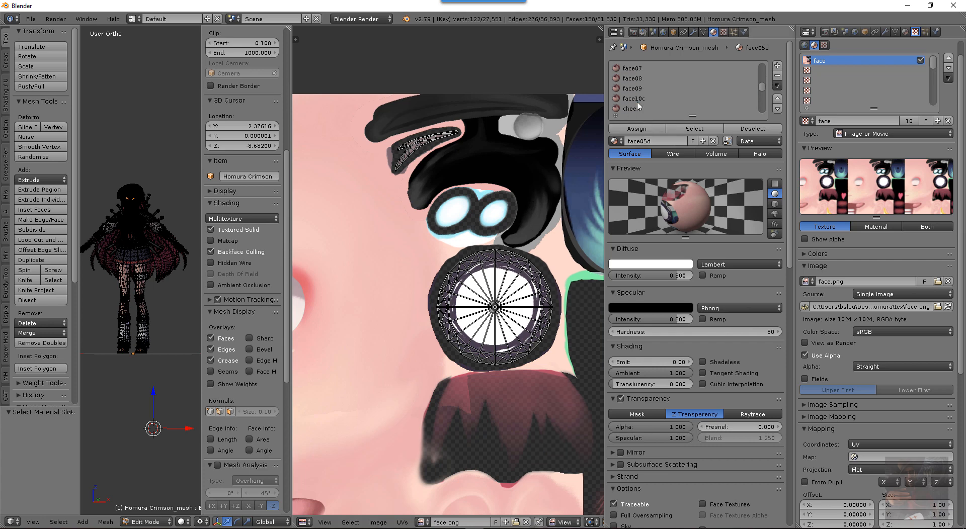
click(696, 129)
scroll(538, 229, down, 2)
middle_drag(539, 229, 500, 153)
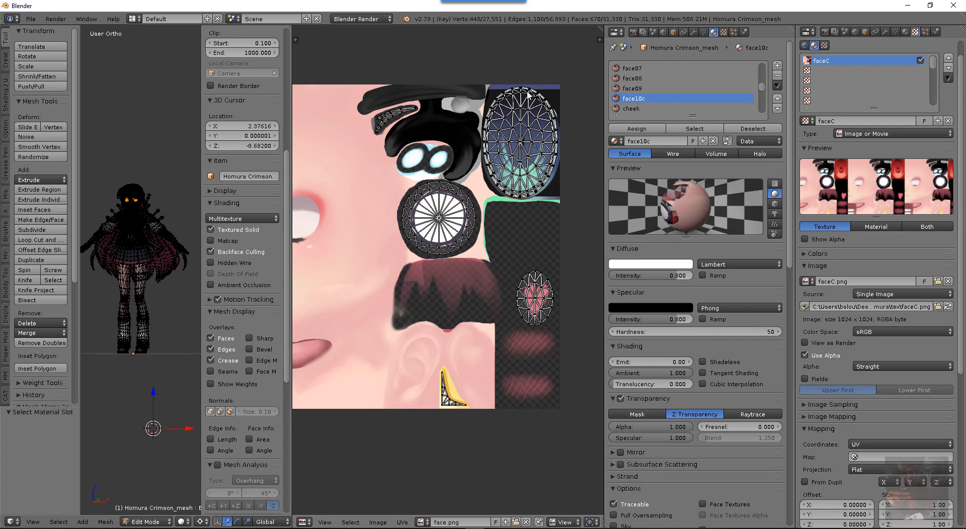
scroll(135, 232, up, 5)
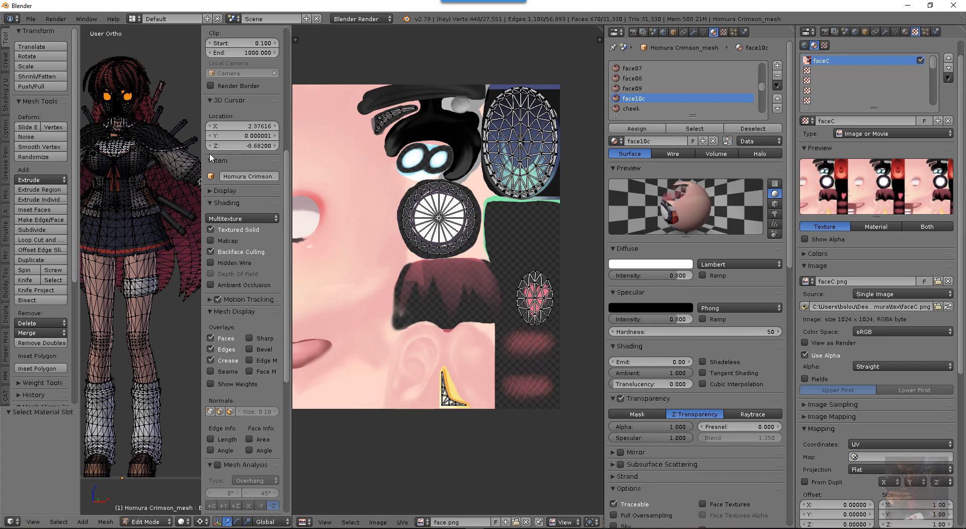
middle_drag(156, 141, 131, 148)
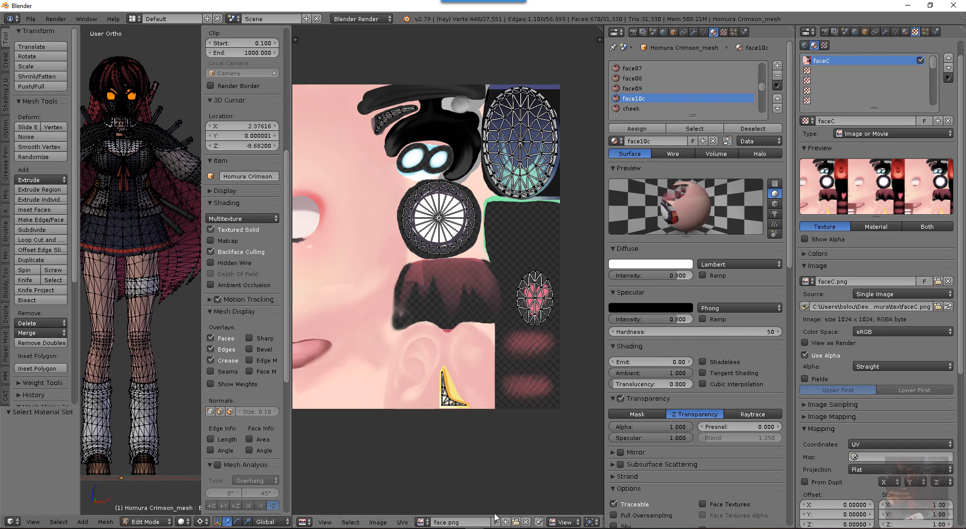
Turn on selection syncing between the UV editor and the mesh, and view the full UV layout over face.png
scroll(549, 522, down, 3)
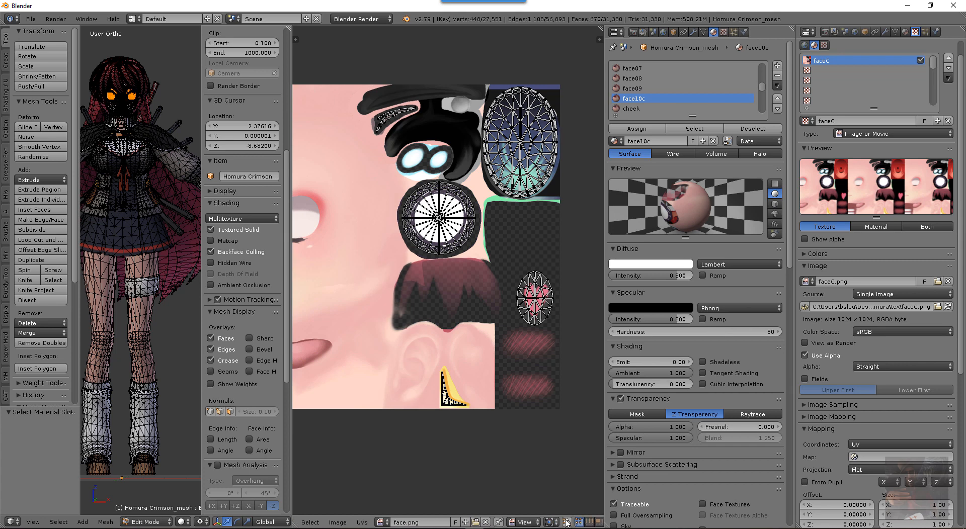
click(567, 523)
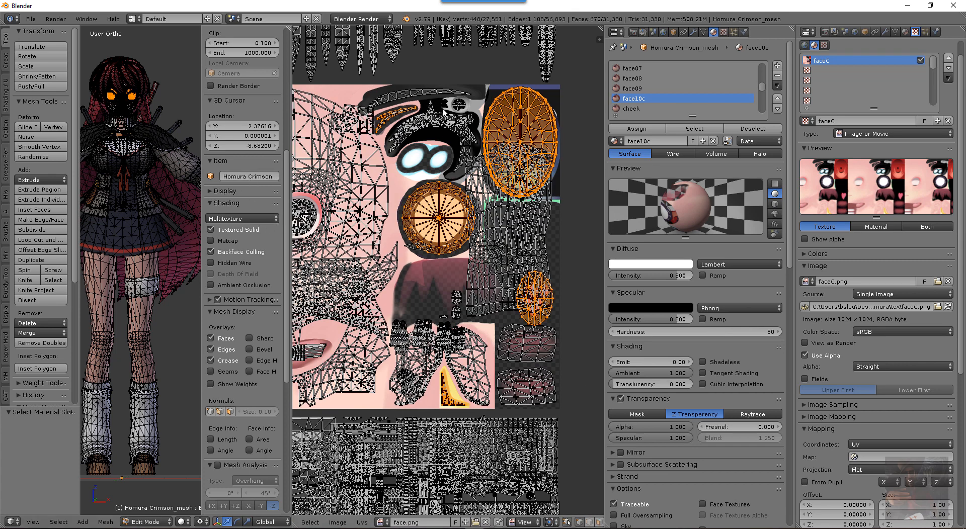
scroll(442, 112, up, 2)
scroll(433, 112, down, 2)
Try to circle-deselect the face03c UV faces, and undo the accidental single-vertex selection
key(c)
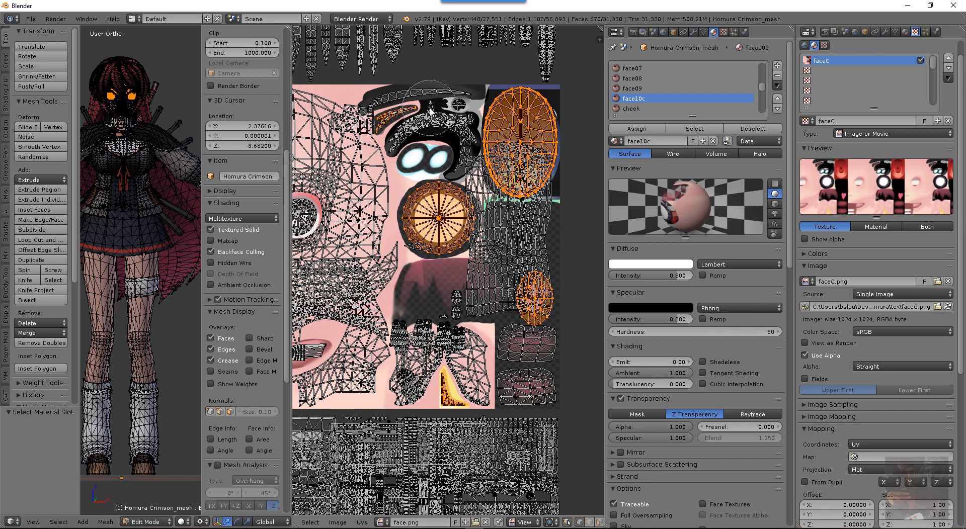
middle_click(422, 113)
right_click(416, 116)
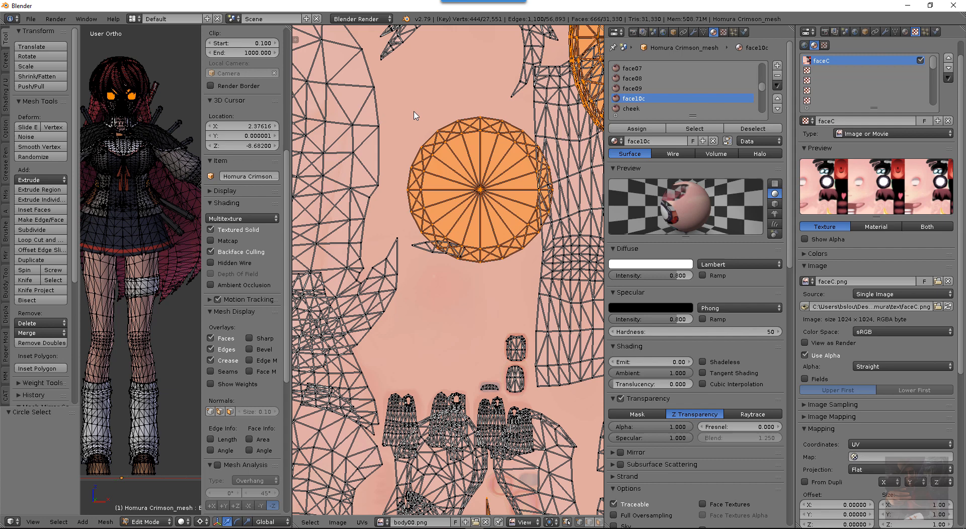
right_click(418, 206)
scroll(461, 366, down, 6)
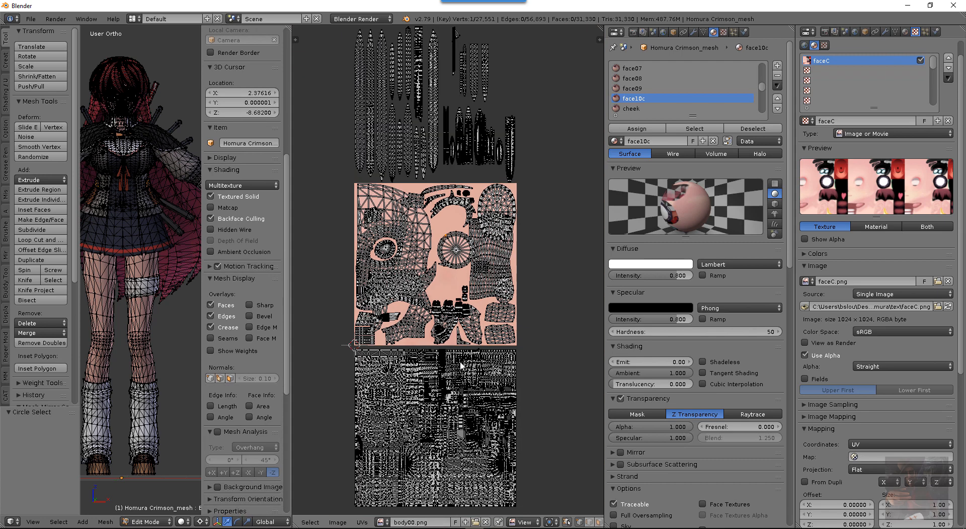
key(ctrl+z)
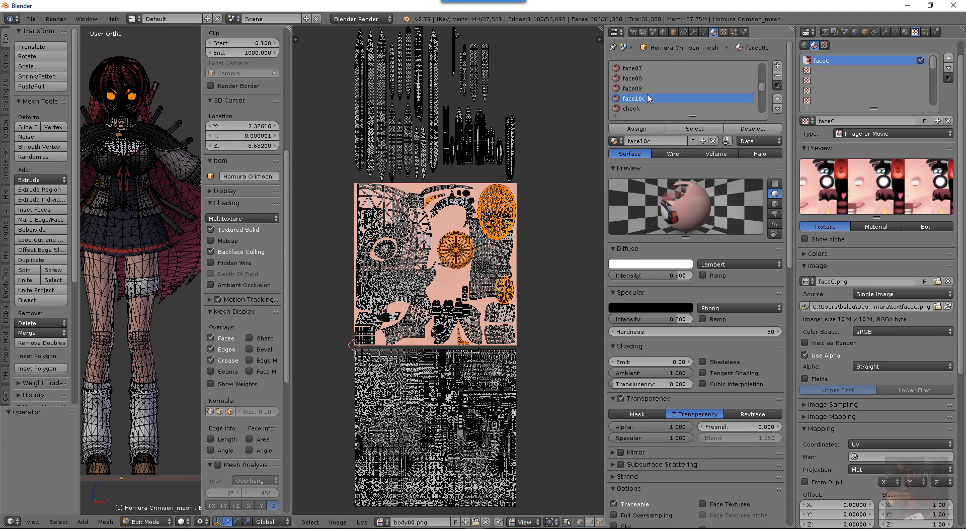
Clear the combined selection and select only the face10c material's faces
click(695, 129)
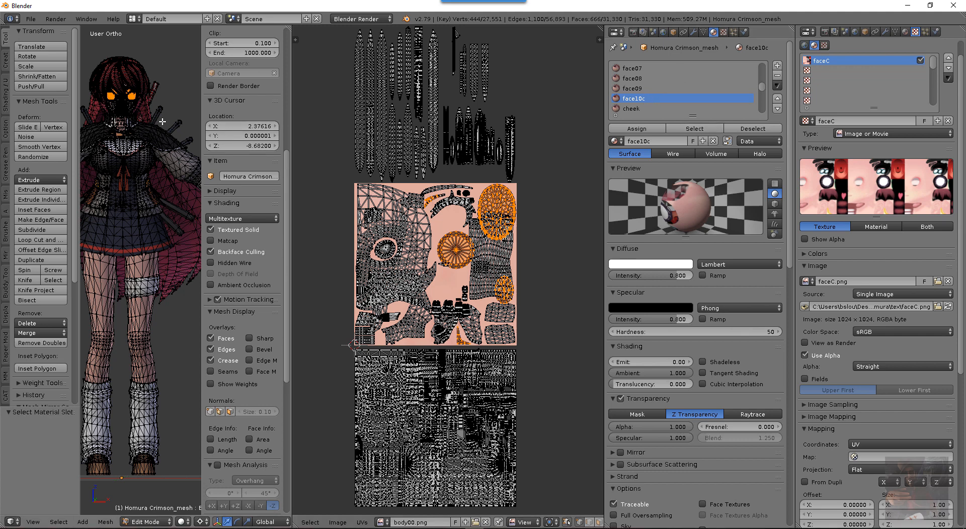
key(a)
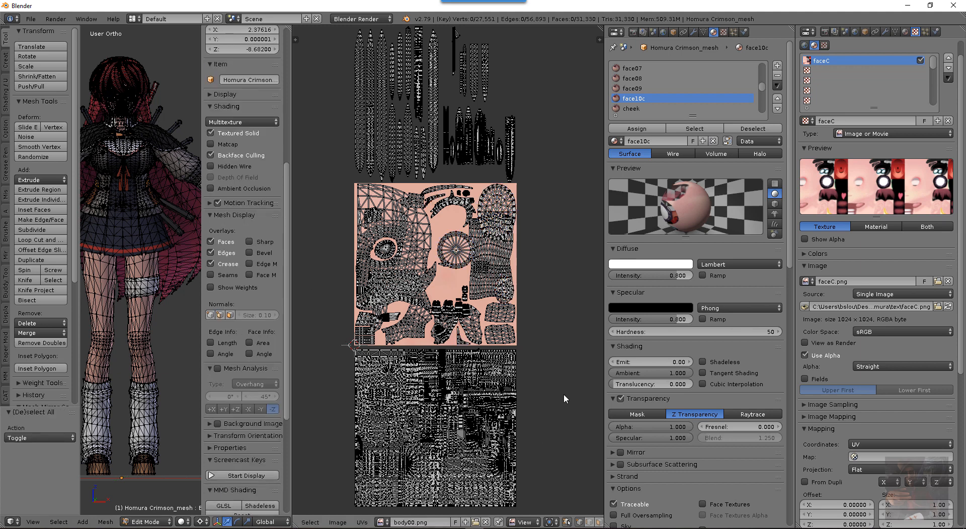
click(699, 130)
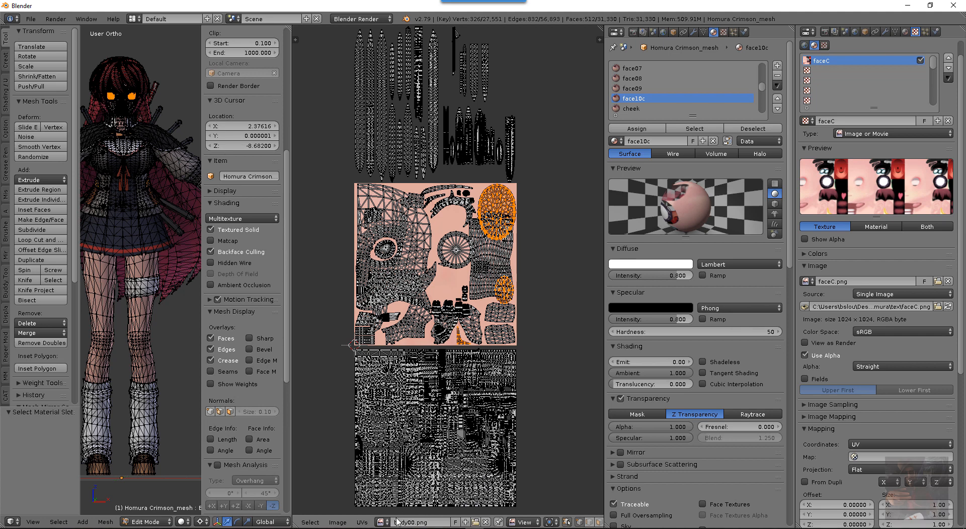
Turn off selection sync in the UV editor and select the mesh faces that use the face10c material
click(380, 522)
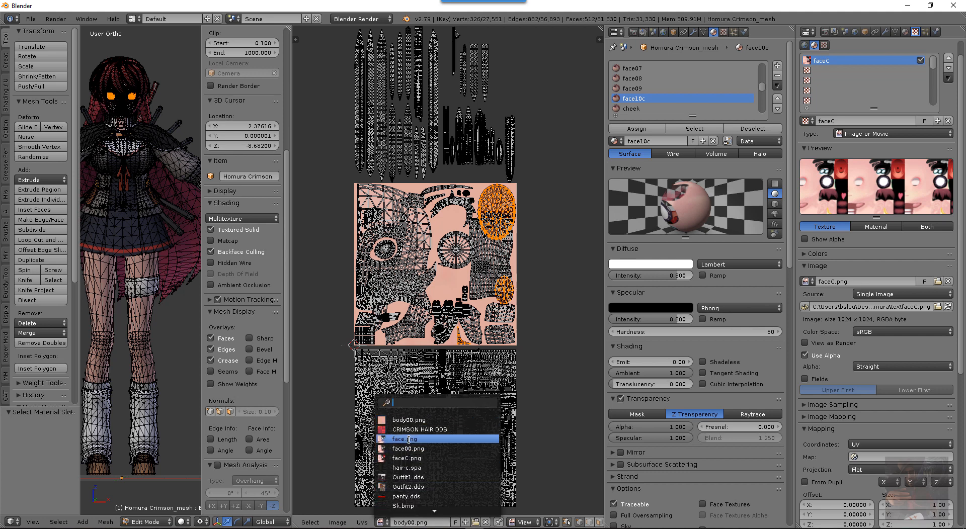
key(Escape)
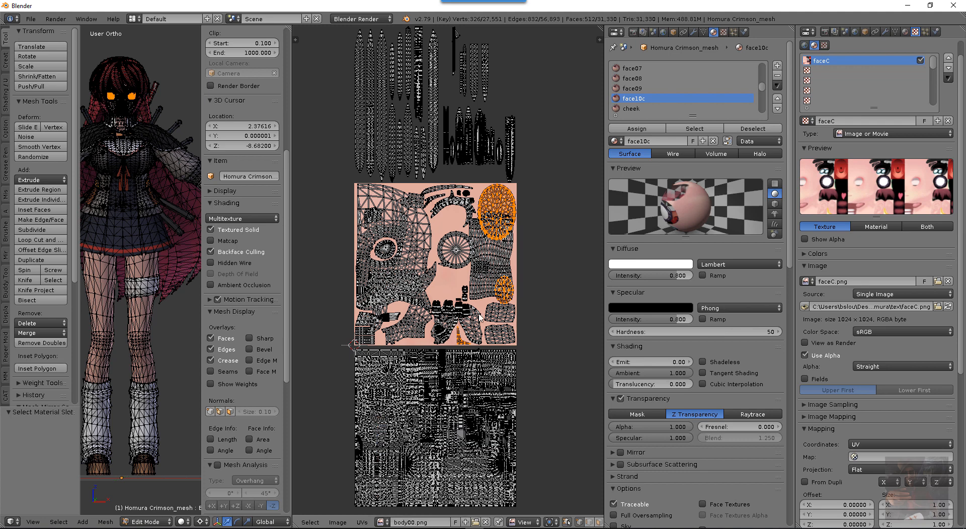
scroll(517, 206, up, 2)
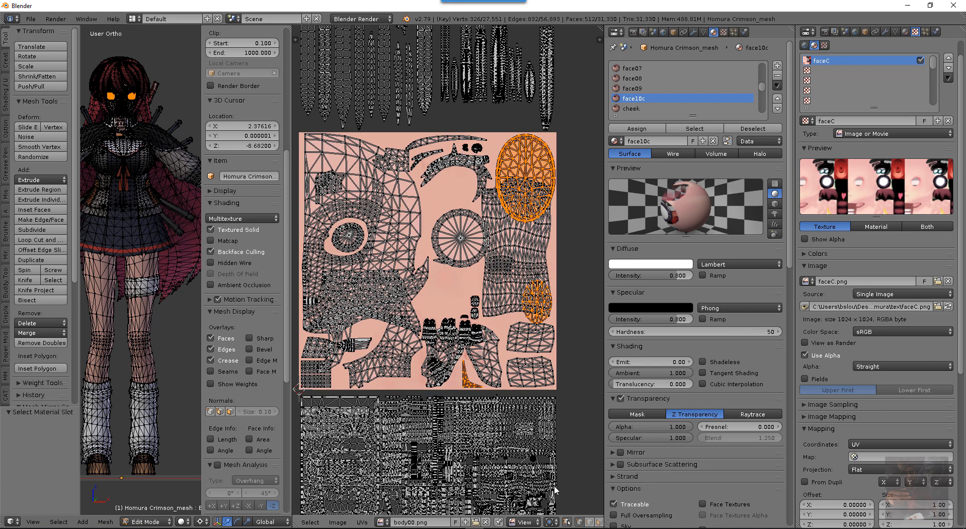
click(567, 522)
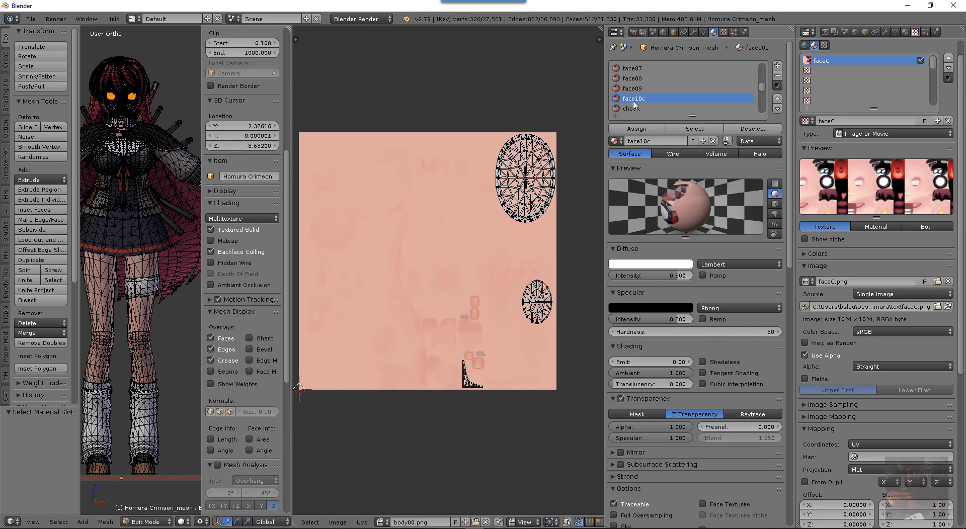
click(695, 128)
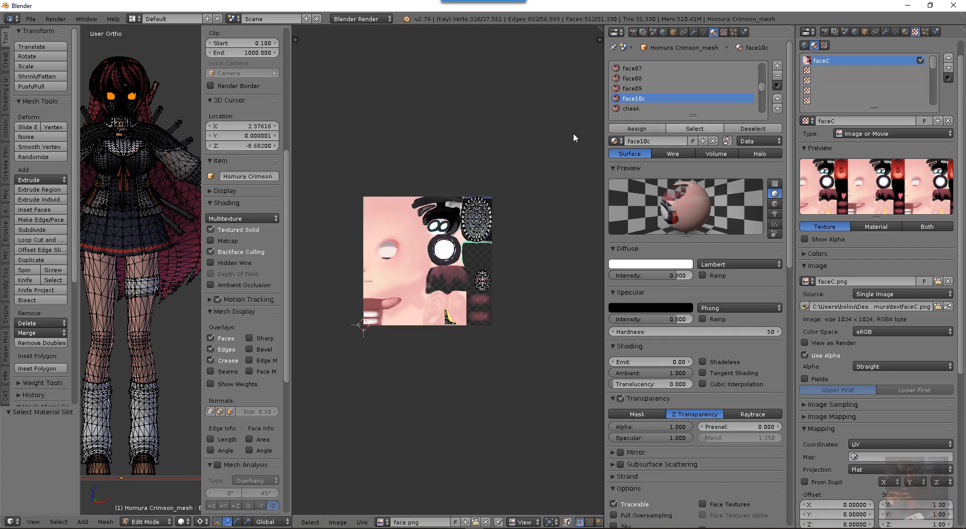
Circle-select the large oval iris island in the UV layout over the face.png texture
scroll(477, 274, up, 6)
middle_drag(522, 126, 440, 192)
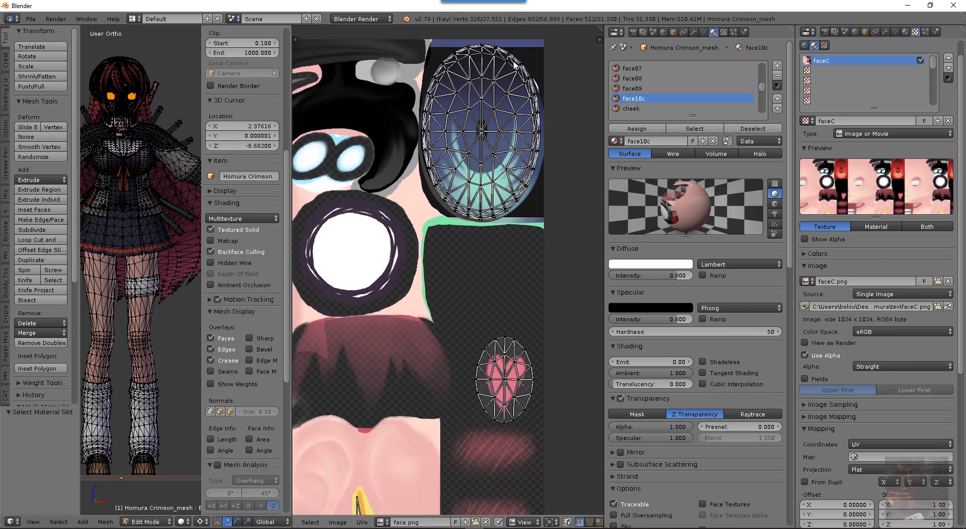
key(c)
mouse_move(515, 63)
mouse_down()
mouse_move(465, 61)
mouse_move(437, 118)
mouse_move(443, 193)
mouse_move(498, 184)
mouse_move(503, 85)
mouse_move(519, 114)
mouse_move(503, 206)
mouse_move(467, 88)
mouse_up()
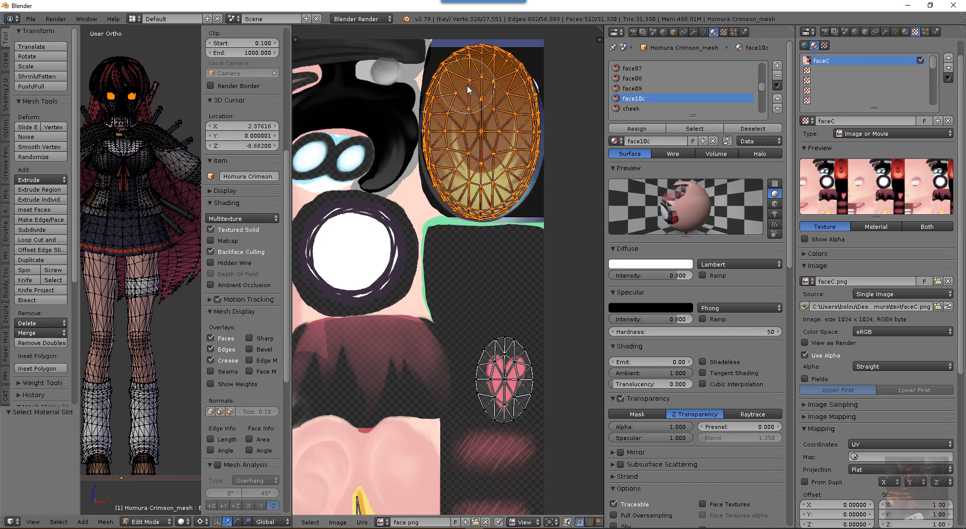
right_click(467, 88)
scroll(465, 147, down, 4)
Select the entire linked iris mesh of one eye in the 3D view, starting from its centre vertex
scroll(157, 172, up, 4)
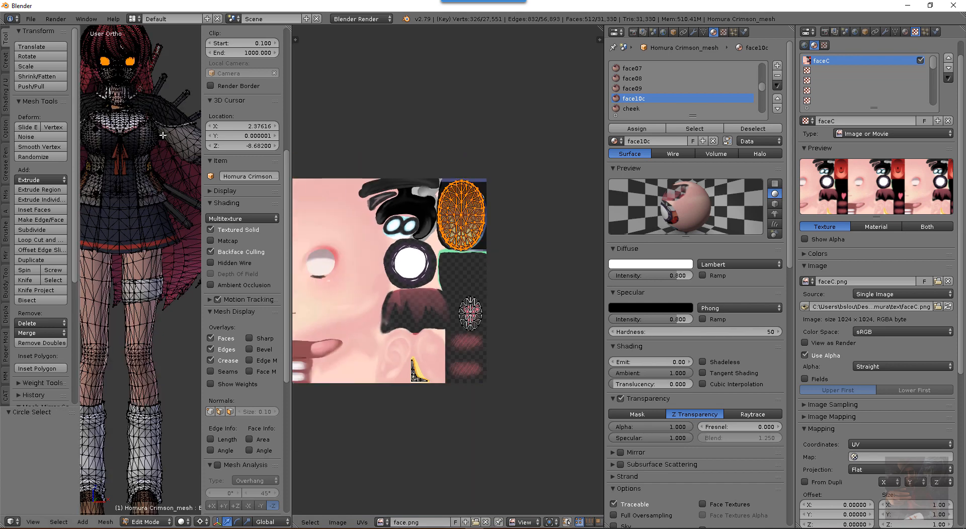
shift+scroll(156, 173, up, 3)
scroll(153, 177, up, 6)
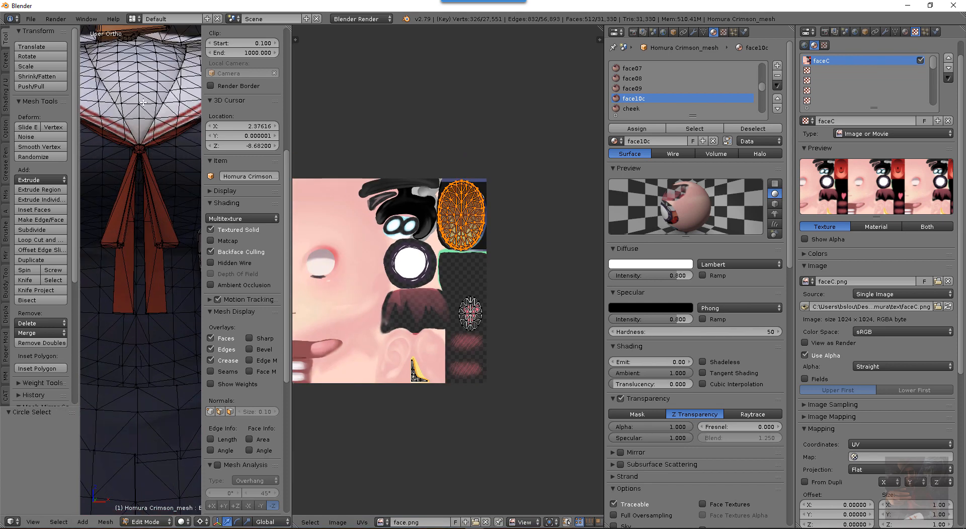
shift+scroll(143, 186, up, 5)
shift+middle_drag(135, 194, 140, 258)
scroll(138, 221, up, 3)
shift+scroll(136, 201, up, 5)
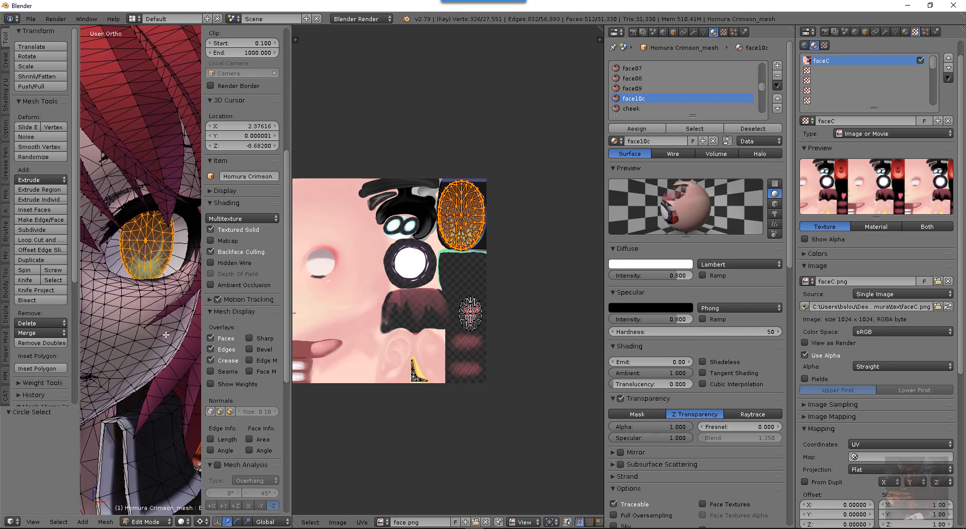
scroll(164, 264, up, 3)
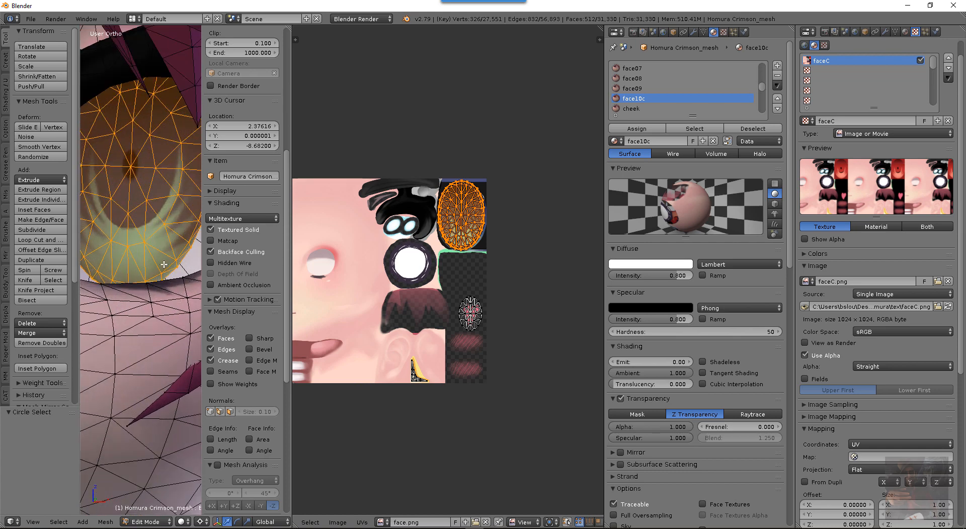
right_click(132, 167)
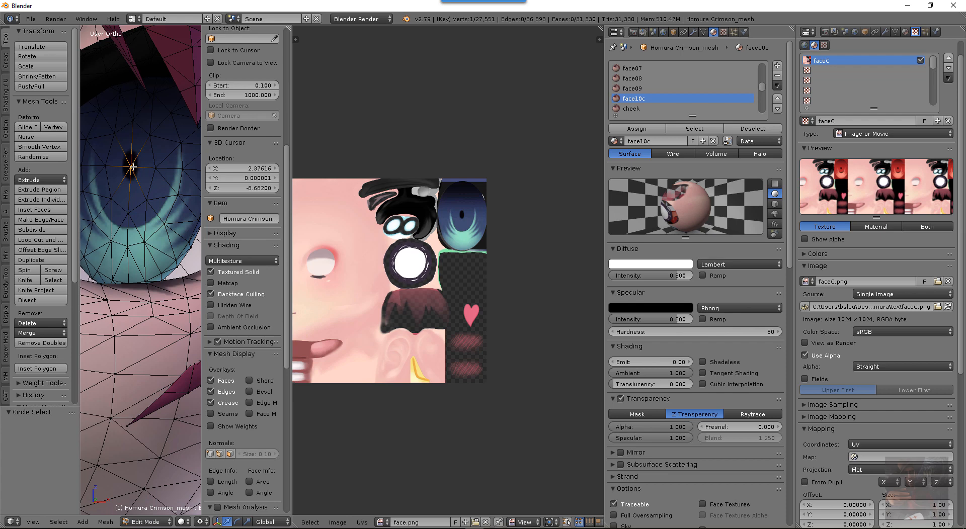
key(ctrl+l)
Add the other eye's entire linked iris mesh to the selection
scroll(133, 168, down, 4)
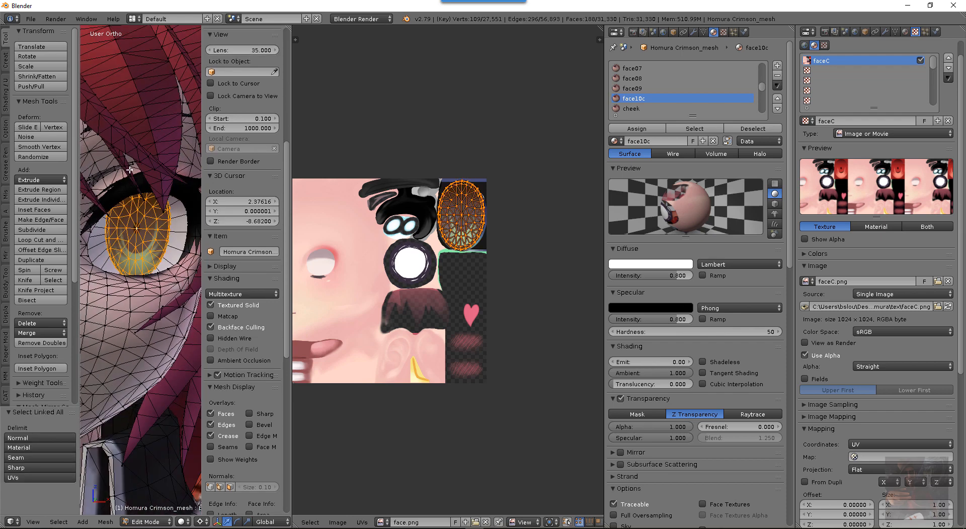
middle_drag(108, 170, 131, 207)
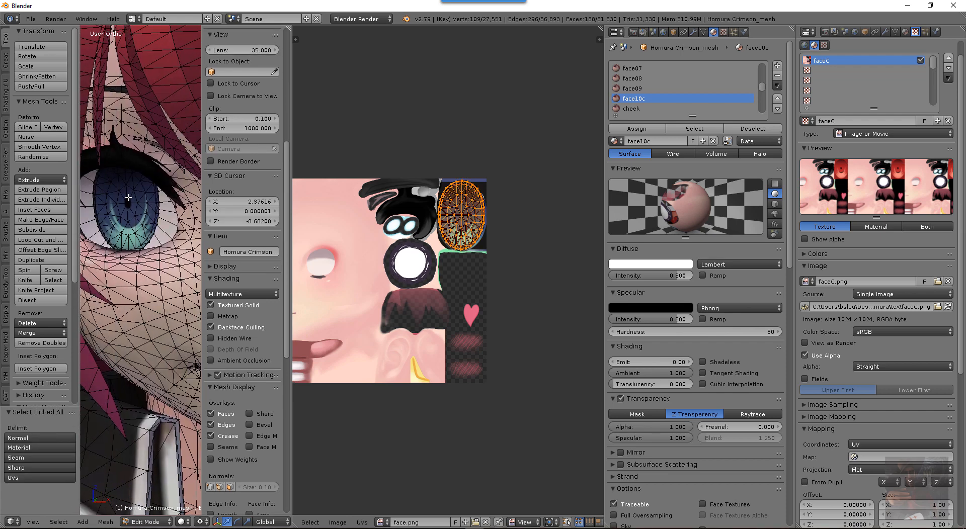
shift+right_click(127, 203)
key(ctrl+l)
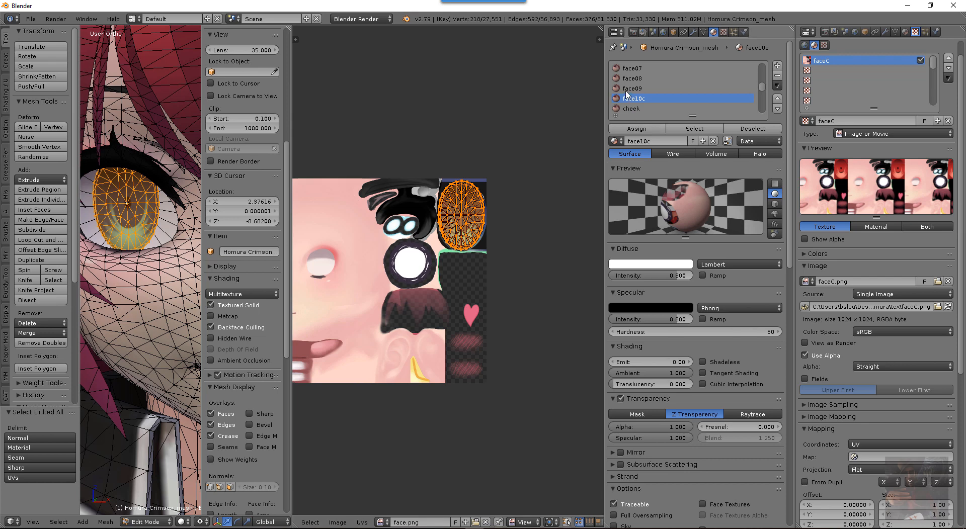
Assign both selected irises to the face01 material and deselect that material's faces
scroll(632, 86, up, 5)
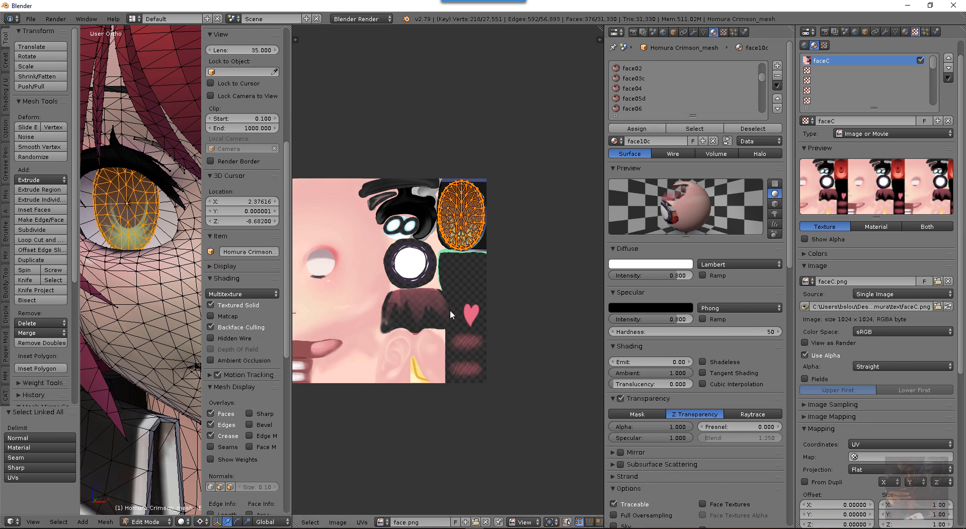
scroll(456, 312, down, 1)
scroll(456, 313, down, 1)
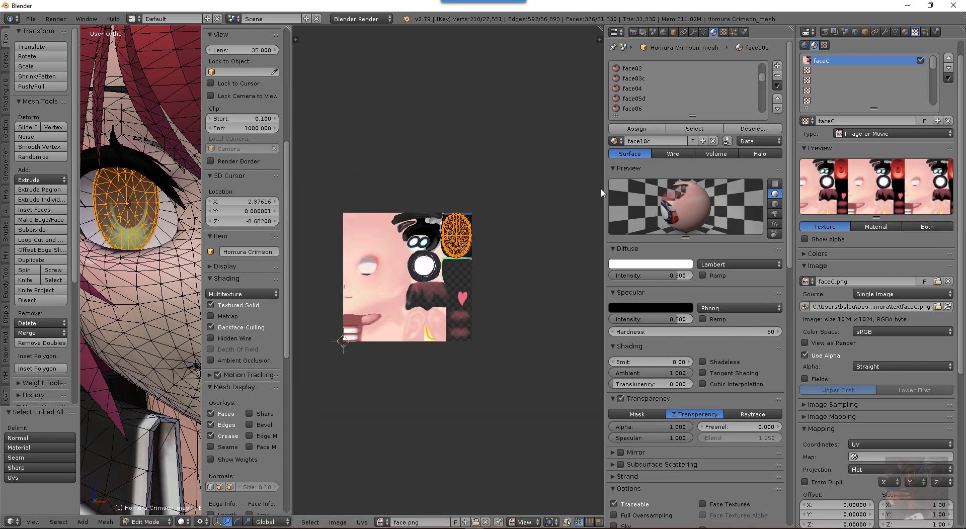
scroll(646, 100, up, 3)
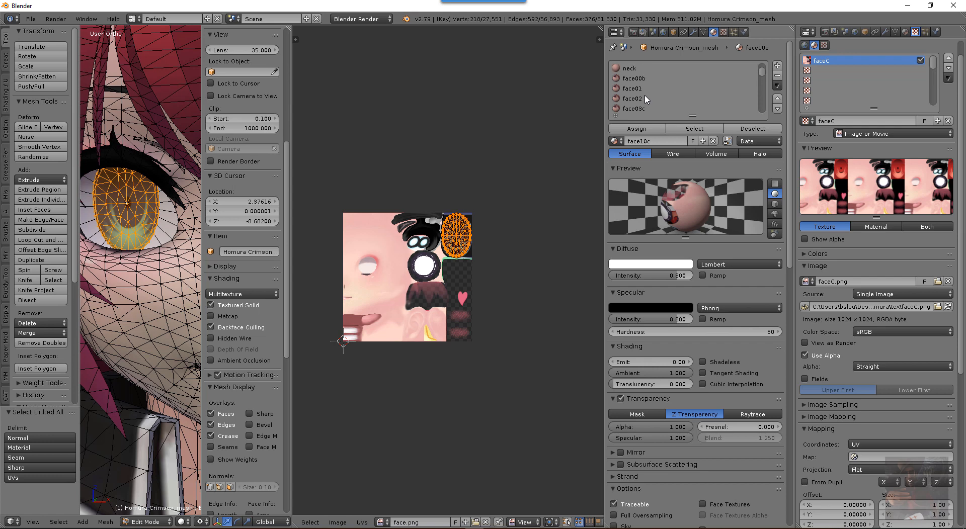
click(635, 88)
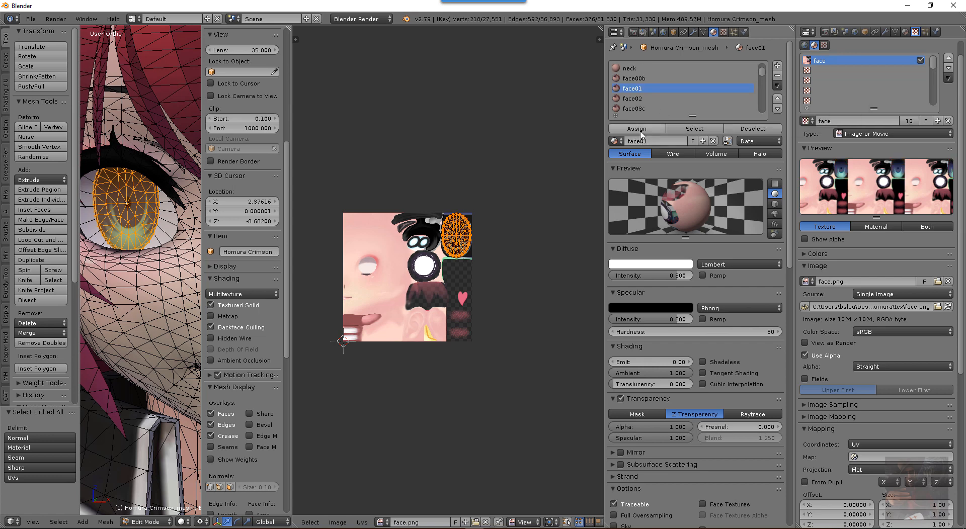
click(637, 128)
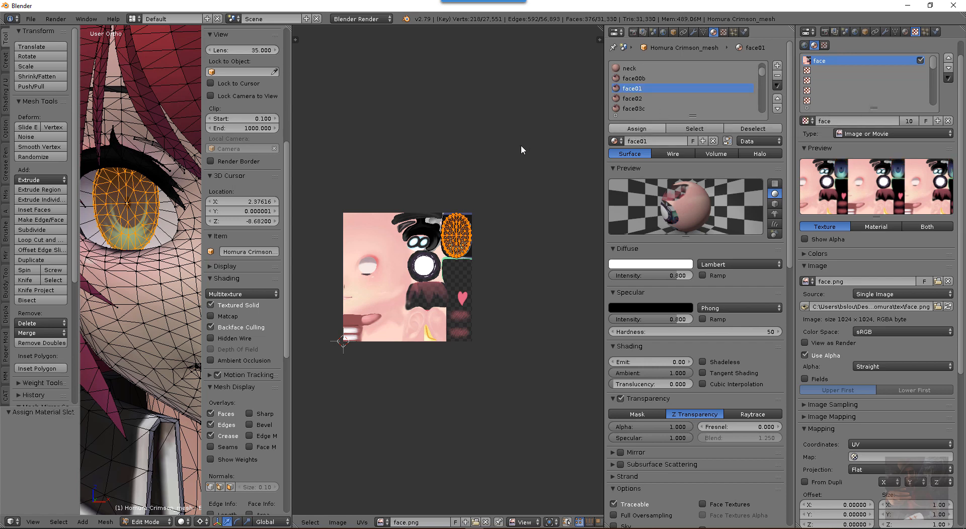
click(752, 128)
Select the faces remaining in the face10c material and circle-select their small yellow wedge-shaped island in the UV layout
scroll(654, 106, down, 7)
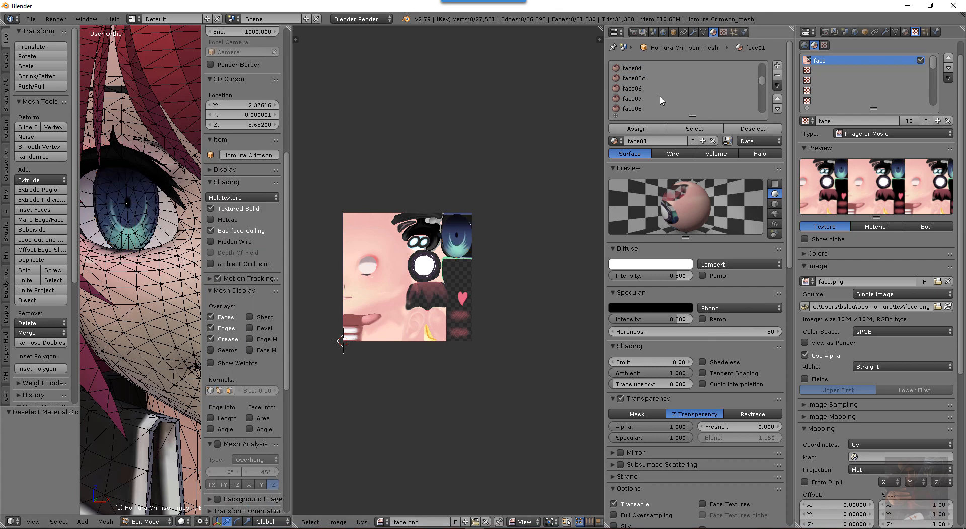
click(634, 98)
click(694, 128)
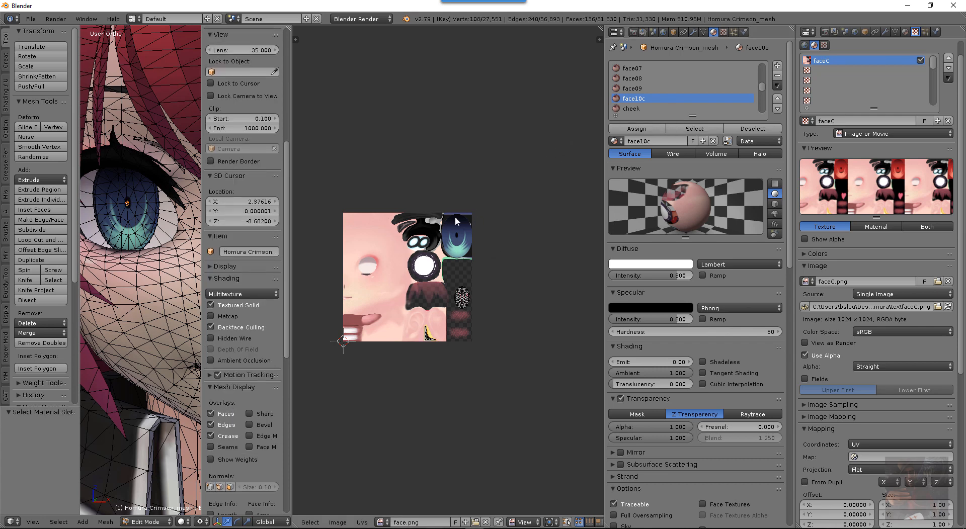
middle_drag(501, 231, 505, 117)
scroll(439, 246, up, 3)
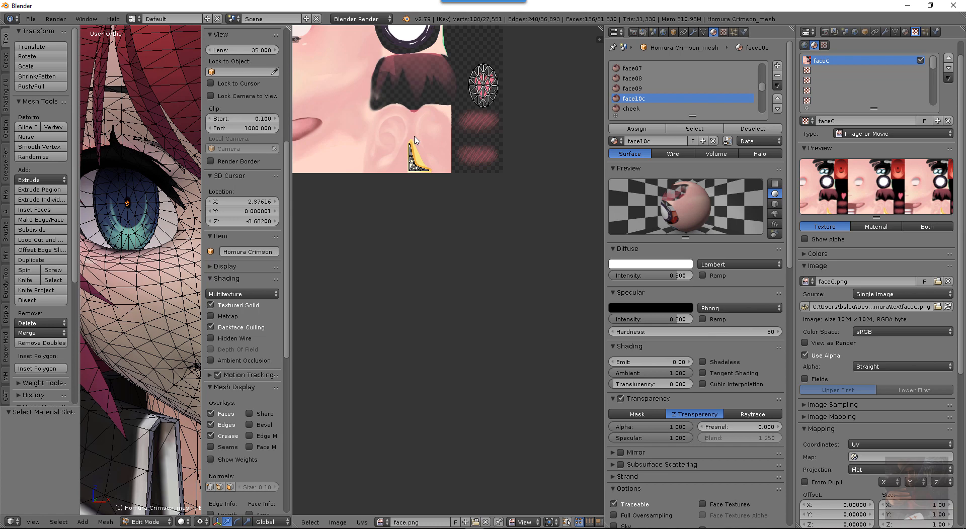
key(c)
right_click(409, 198)
key(c)
click(418, 172)
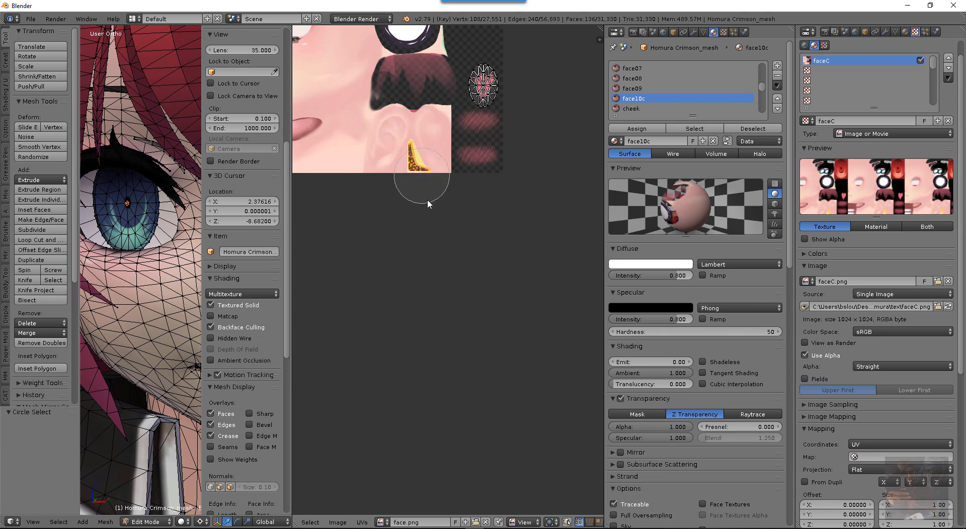
Switch the 3D view to wireframe shading with the character's head in view
scroll(154, 258, down, 10)
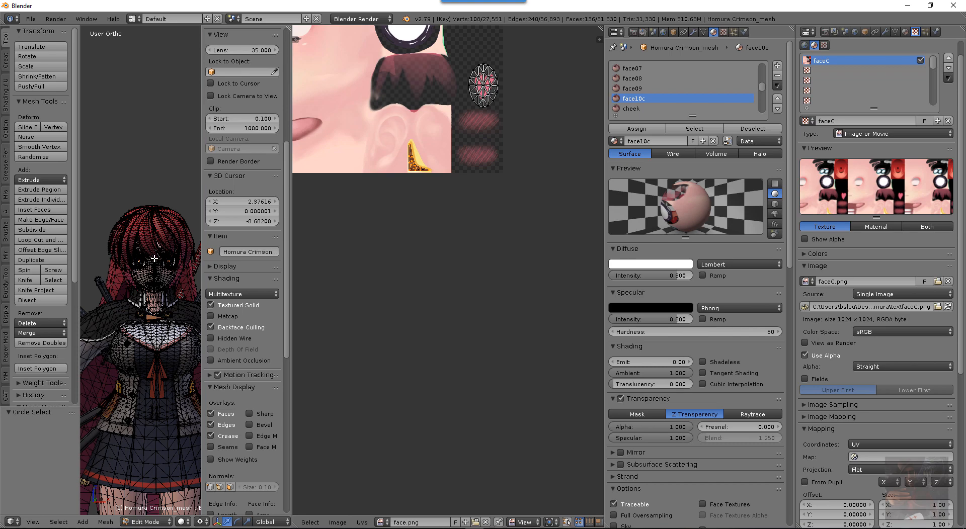
key(z)
middle_drag(154, 258, 150, 279)
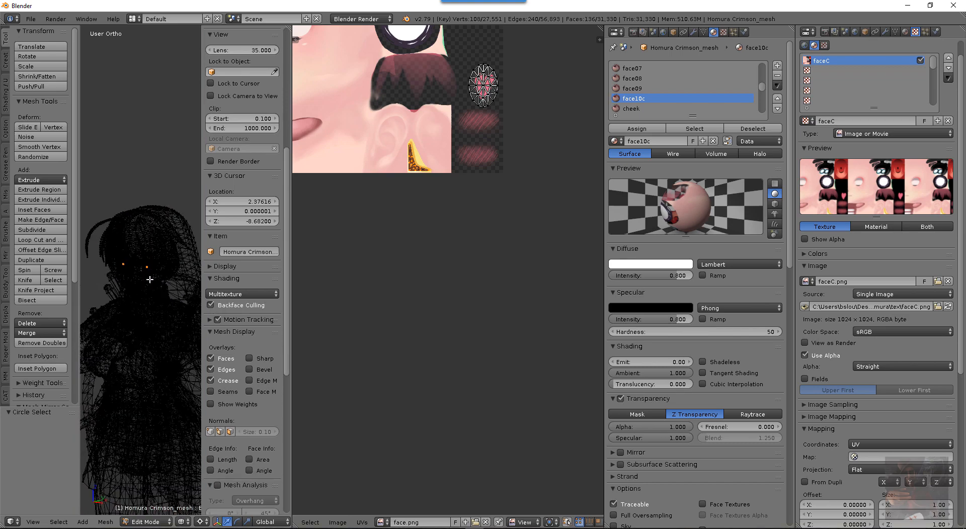
Select the entire linked star-shaped mesh inside one eye, starting from the vertex at its lower tip
scroll(150, 279, up, 8)
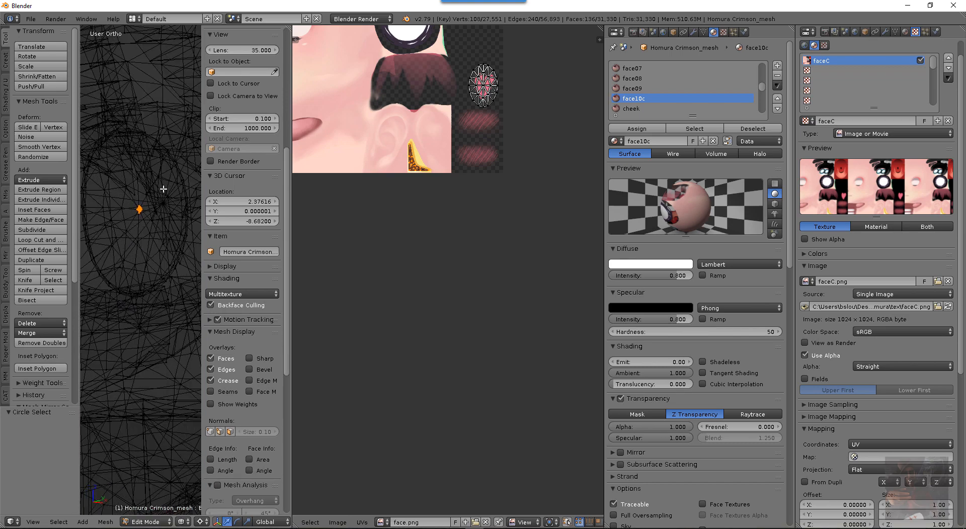
scroll(163, 189, up, 3)
shift+middle_drag(129, 205, 156, 369)
scroll(147, 229, down, 1)
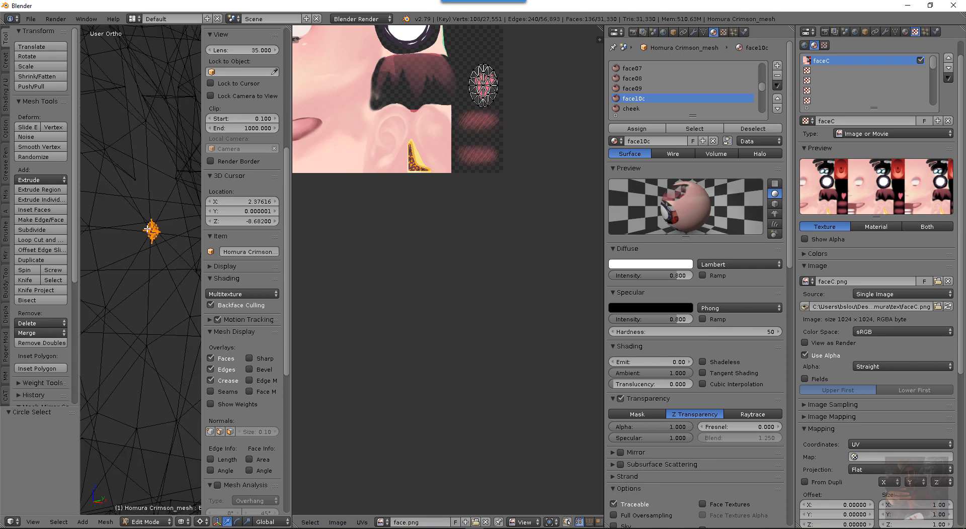
scroll(150, 225, up, 6)
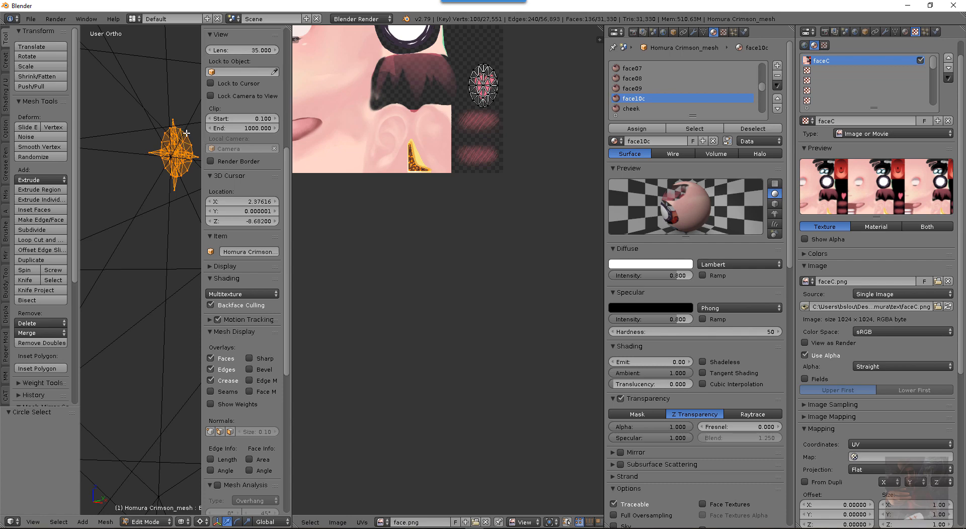
mouse_move(182, 175)
middle_down()
mouse_move(166, 183)
mouse_move(181, 181)
middle_up()
scroll(181, 181, down, 5)
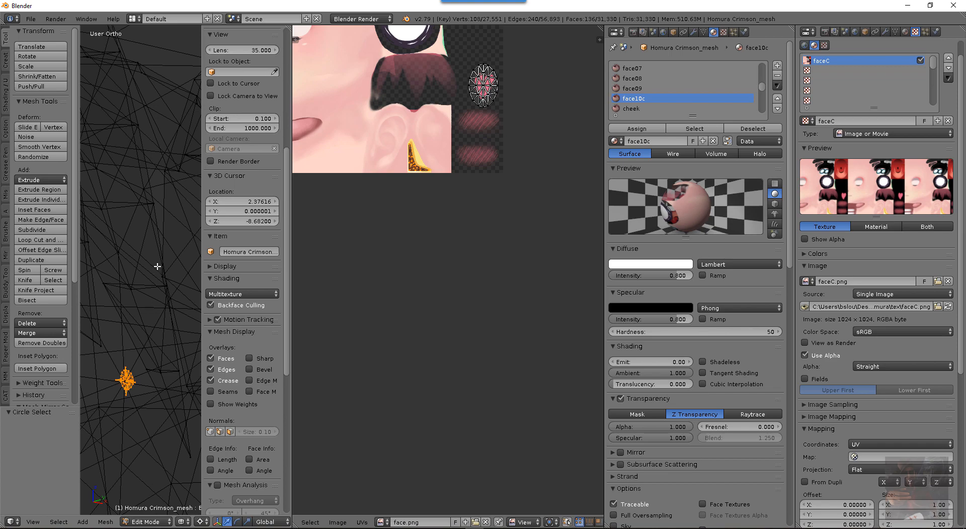
middle_drag(157, 266, 166, 242)
scroll(165, 242, down, 4)
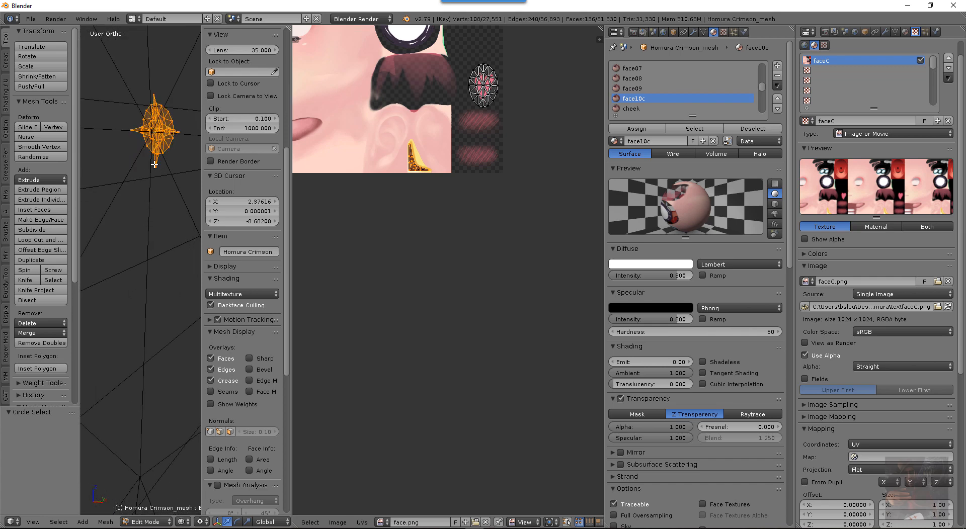
right_click(157, 166)
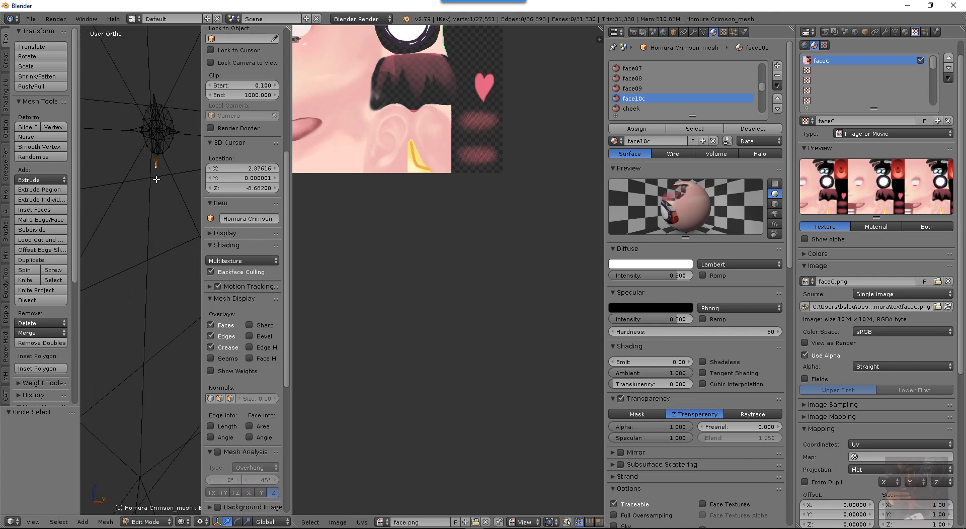
key(ctrl+l)
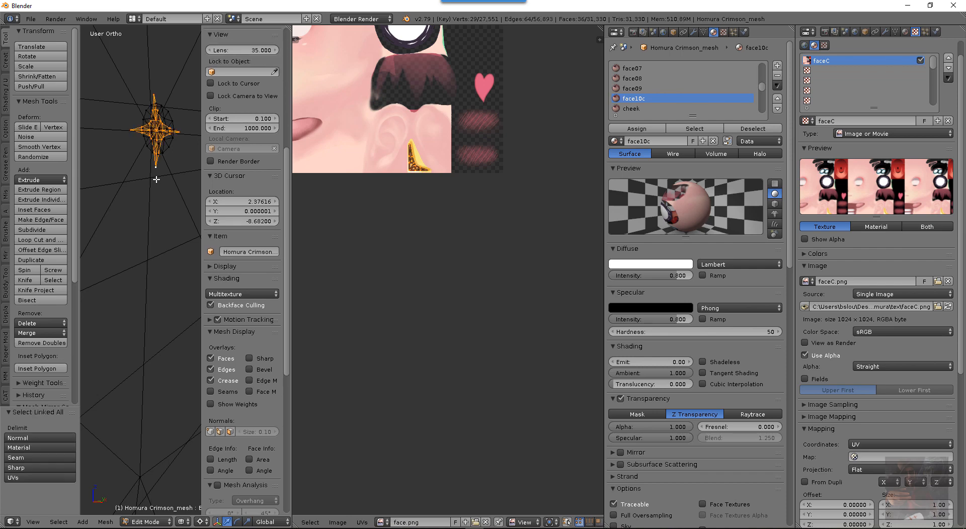
Add the other eye's star-shaped mesh to the selection, including all of its linked geometry
scroll(157, 179, down, 5)
shift+middle_drag(114, 225, 101, 197)
scroll(129, 211, down, 4)
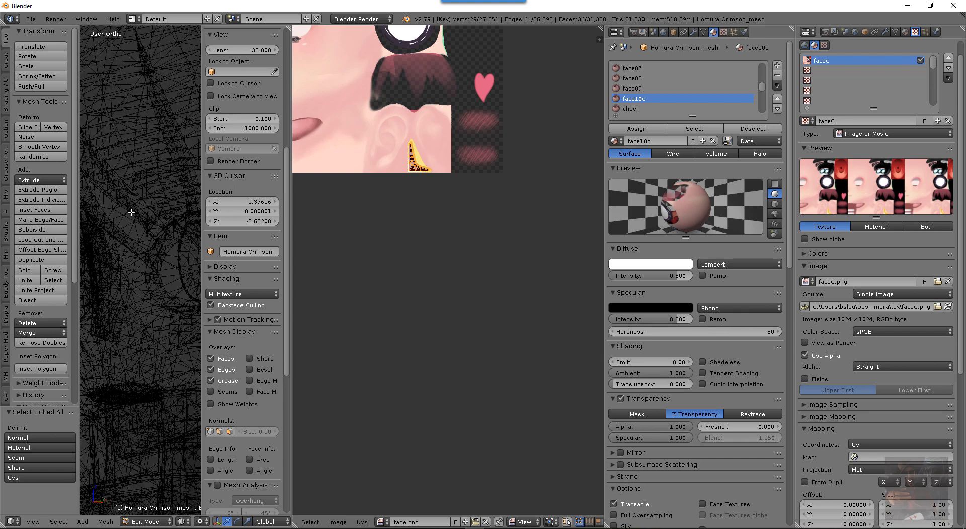
scroll(131, 212, down, 3)
shift+middle_drag(115, 253, 157, 230)
scroll(123, 236, up, 4)
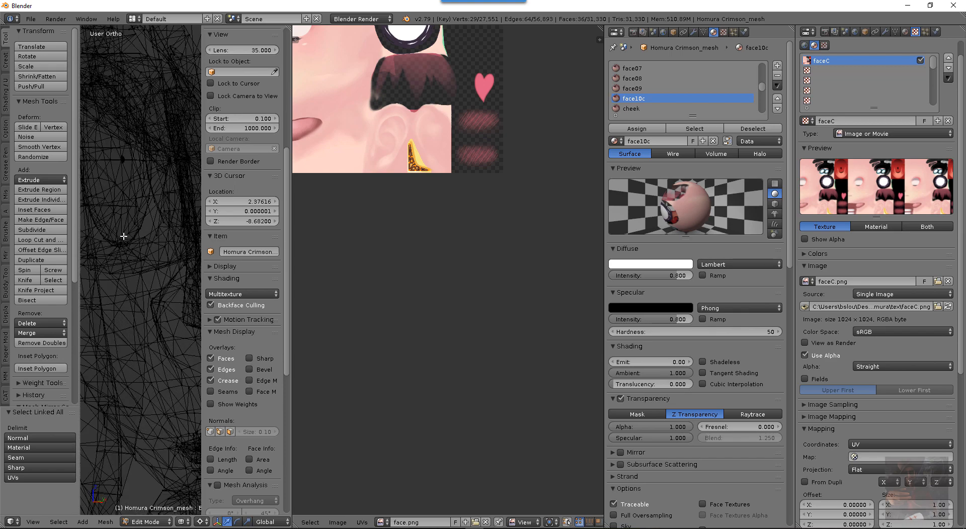
scroll(113, 107, up, 5)
scroll(176, 304, up, 2)
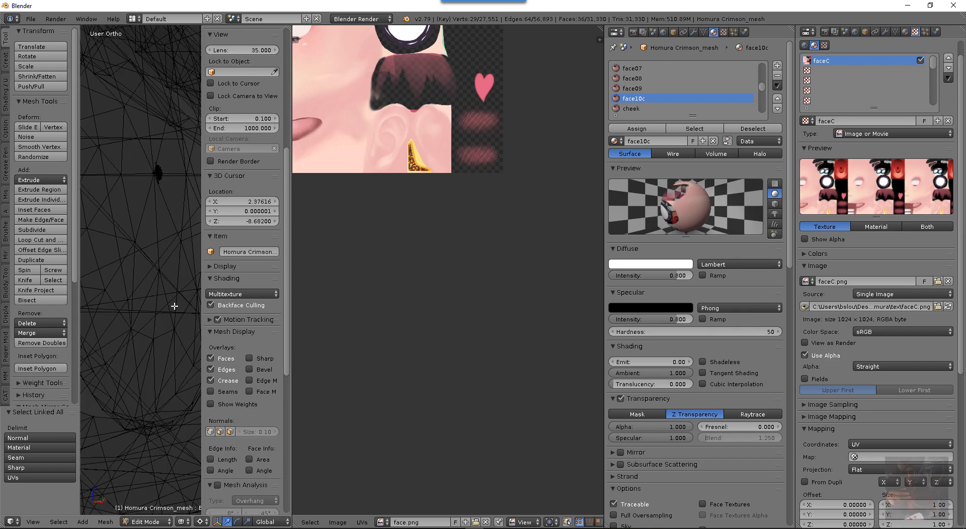
scroll(162, 229, down, 3)
scroll(151, 88, down, 4)
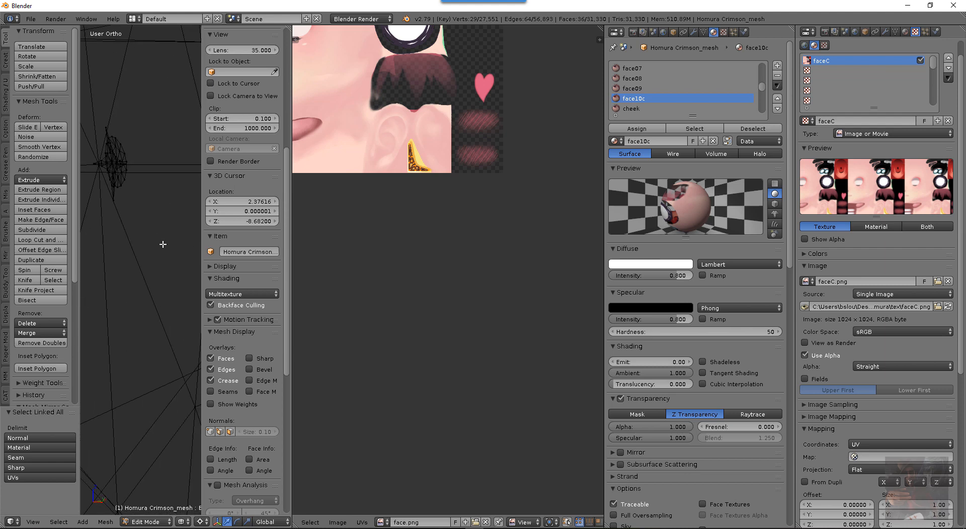
shift+right_click(173, 202)
key(ctrl+l)
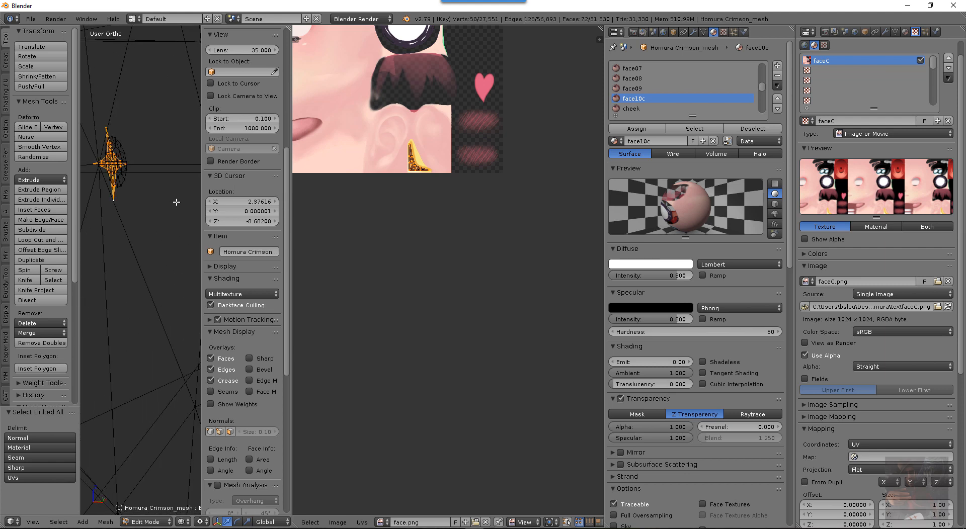
Assign both selected star meshes to the face01 material and clear the selection
scroll(638, 95, up, 5)
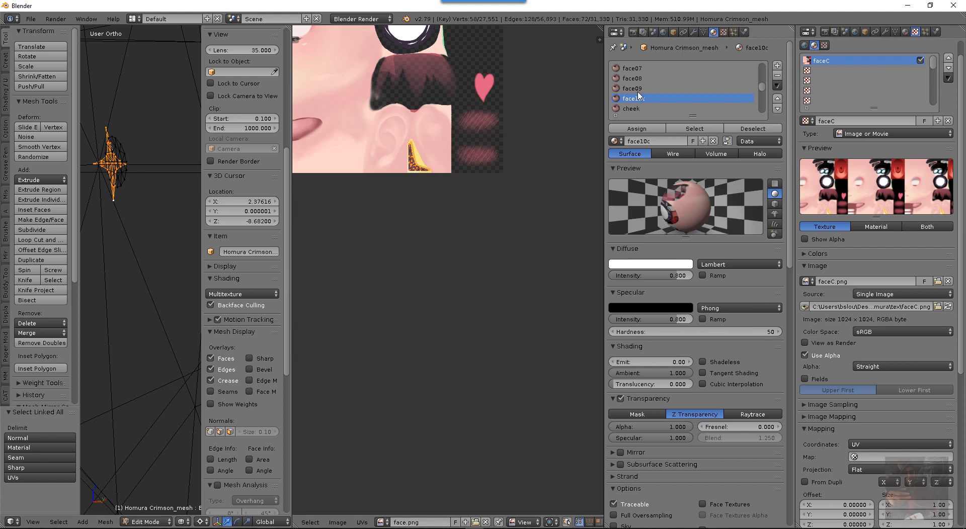
scroll(638, 95, down, 2)
click(635, 88)
click(645, 129)
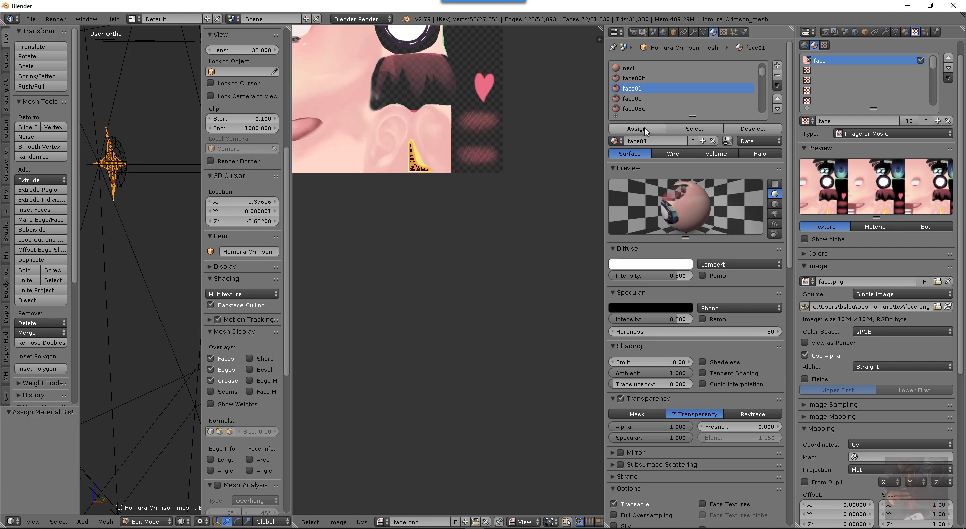
key(a)
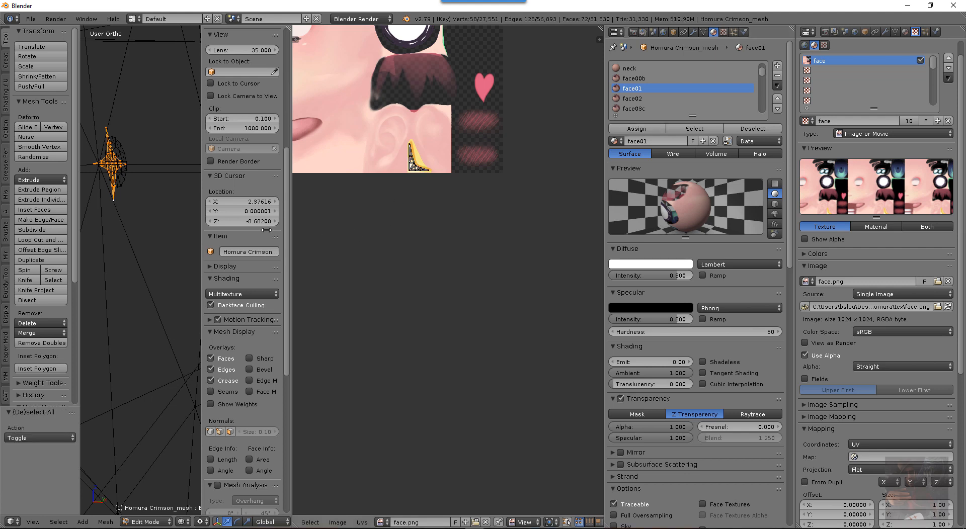
scroll(242, 251, down, 8)
scroll(409, 188, down, 8)
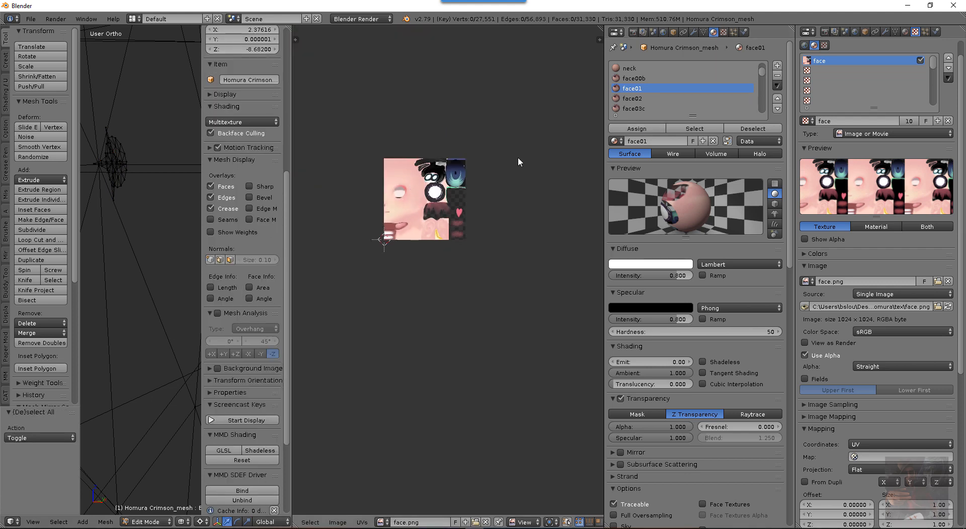
Select the faces remaining in the face10c material and inspect their island in the UV layout
scroll(639, 96, down, 5)
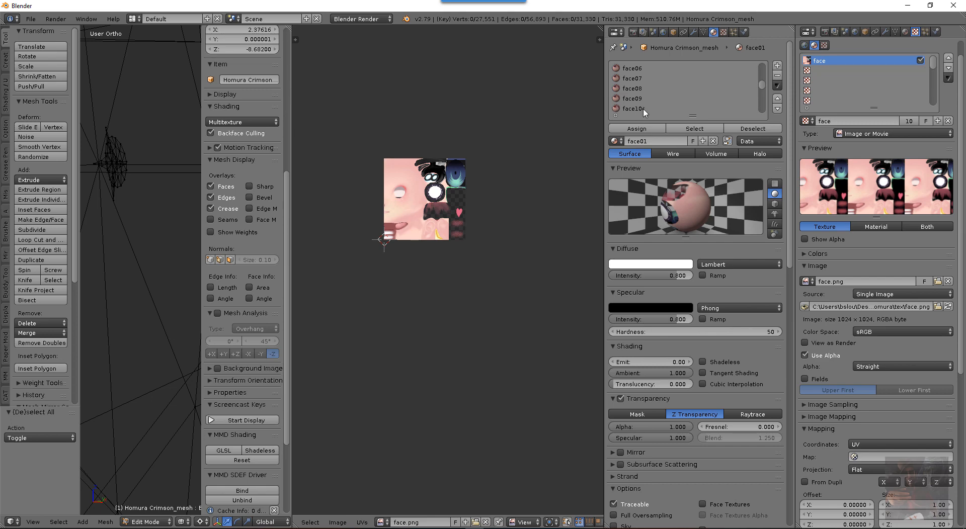
click(643, 109)
click(693, 129)
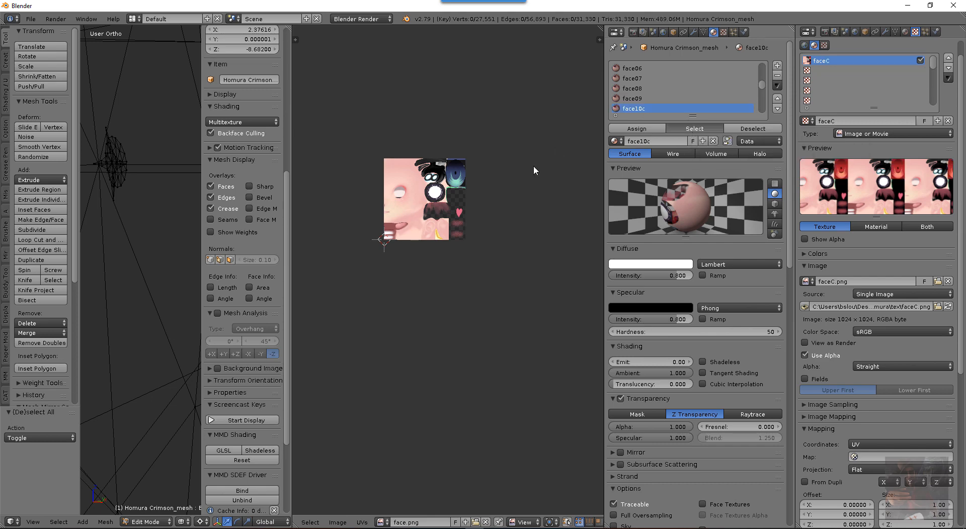
scroll(490, 249, up, 7)
middle_drag(498, 156, 476, 355)
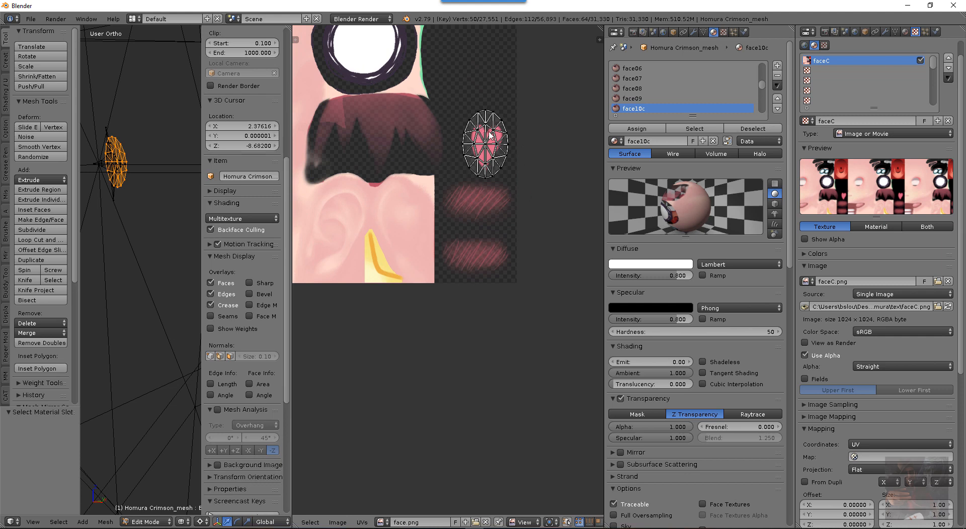
Add the faces of the face05d and face03c materials to the selection
scroll(647, 92, up, 3)
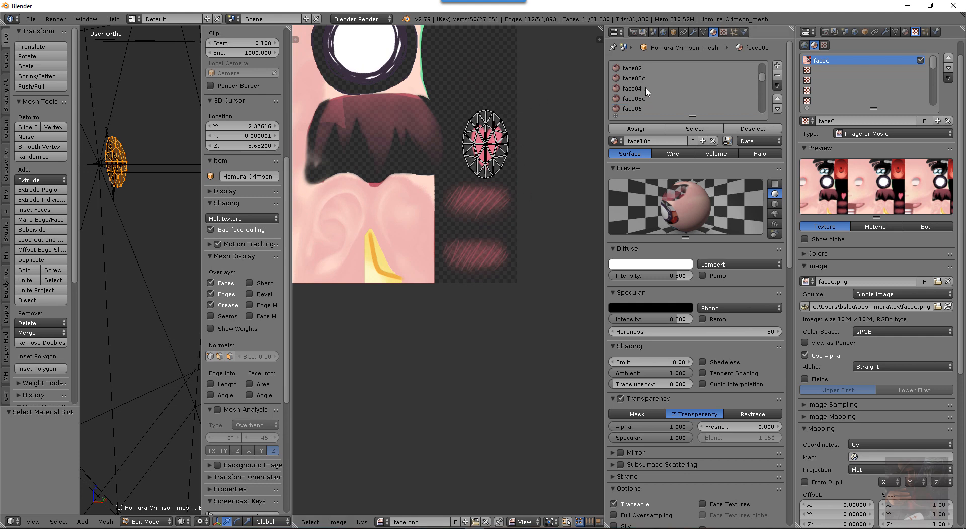
click(633, 88)
click(694, 129)
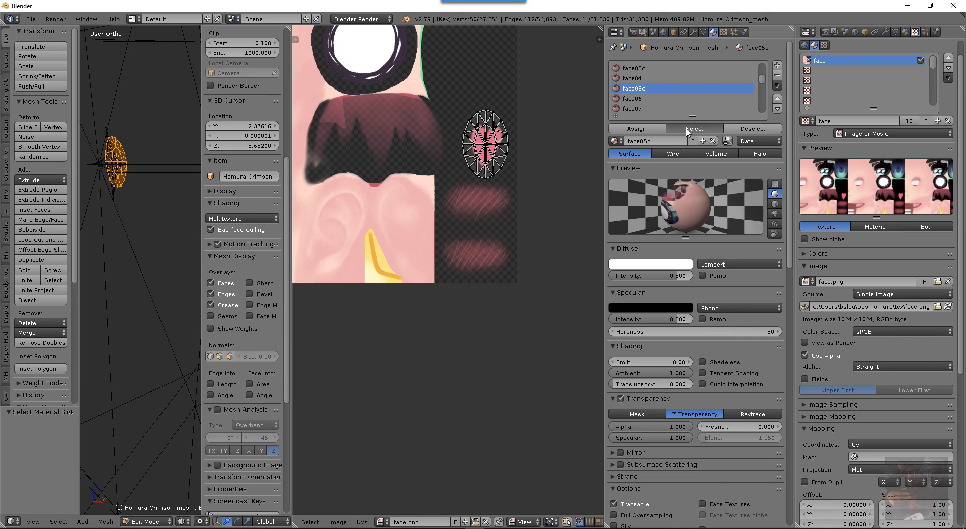
scroll(645, 81, up, 1)
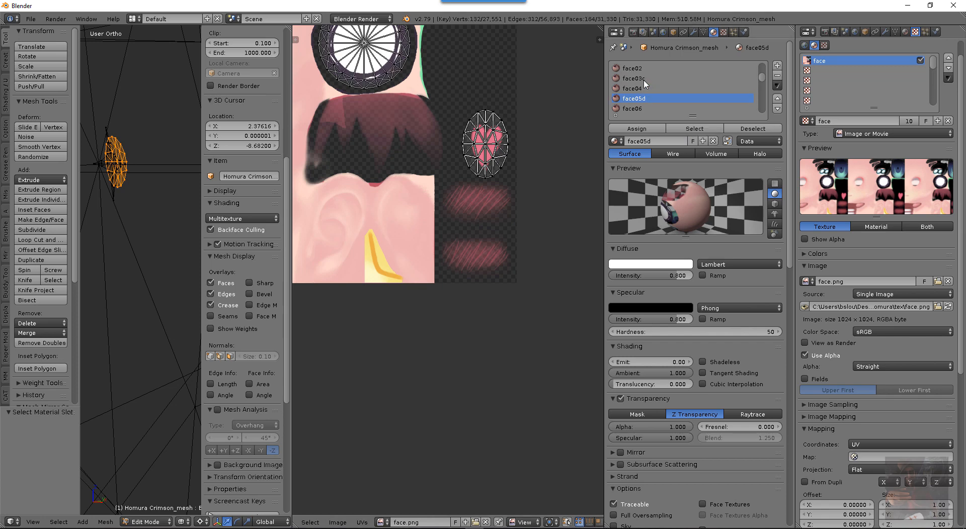
click(633, 78)
click(695, 129)
scroll(478, 119, down, 3)
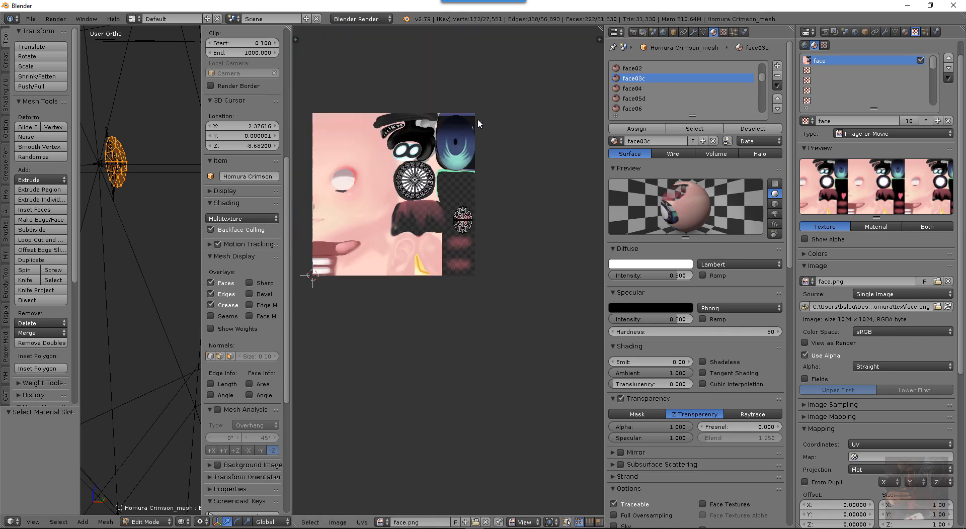
Add the faces of the face00b and cheek materials to the selection
middle_drag(478, 114, 497, 89)
scroll(659, 73, up, 2)
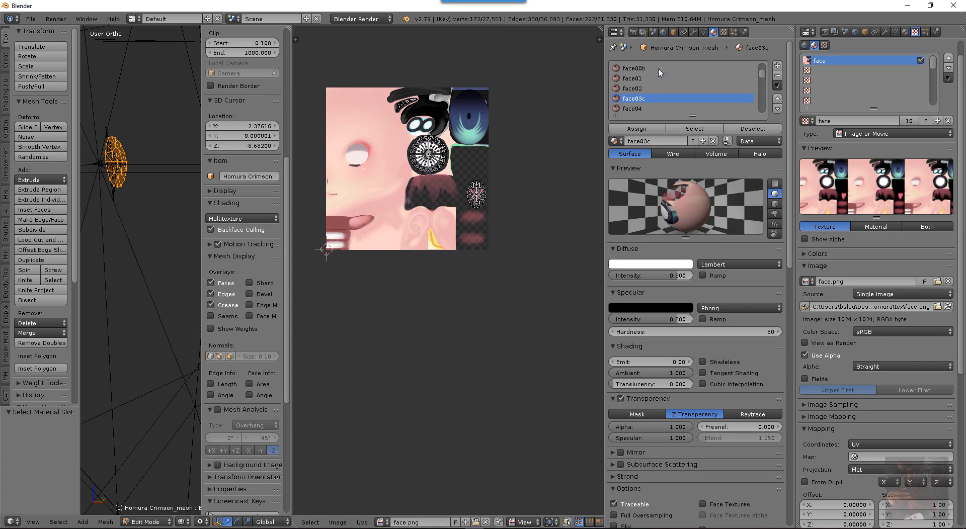
click(695, 129)
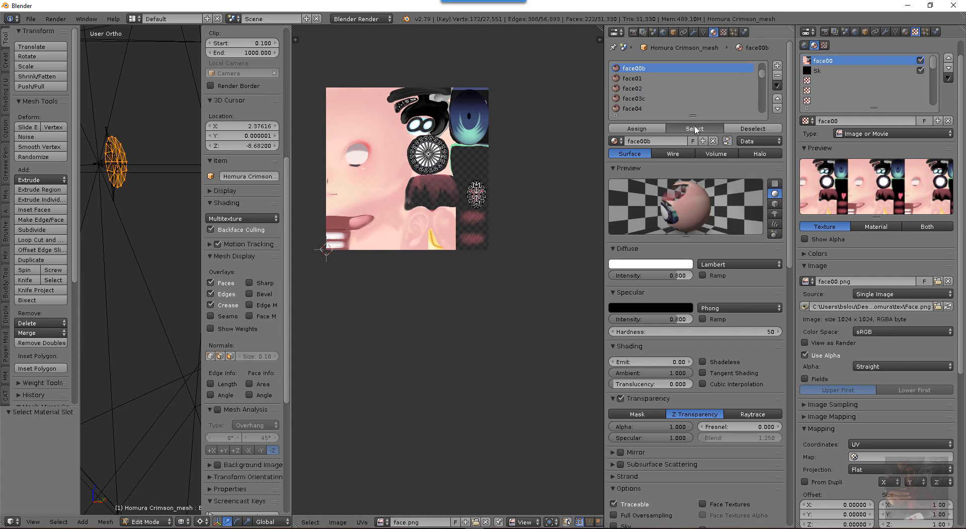
scroll(668, 96, down, 5)
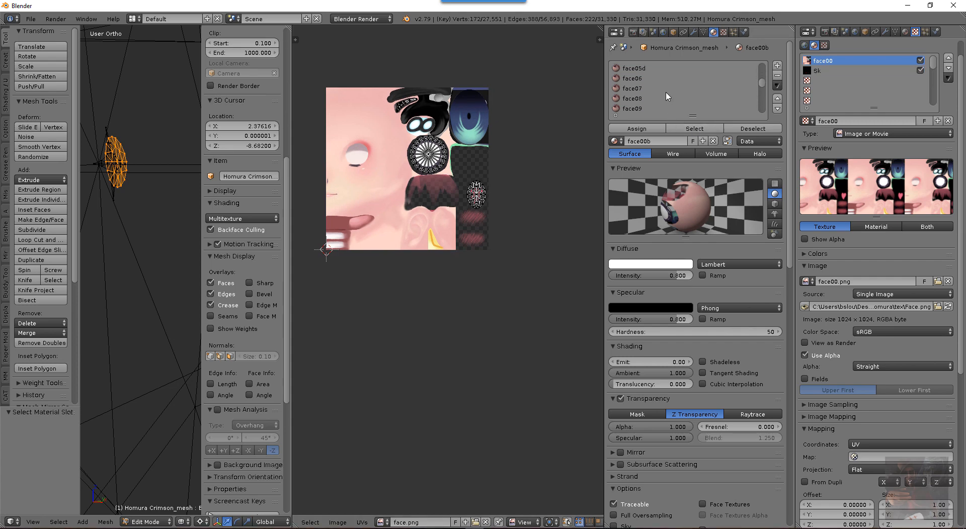
scroll(667, 95, down, 4)
click(630, 88)
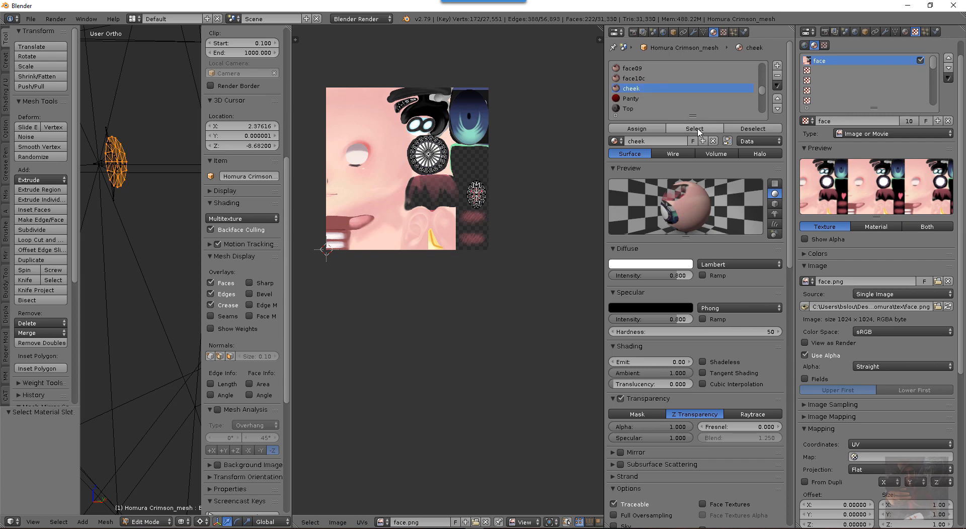
click(694, 129)
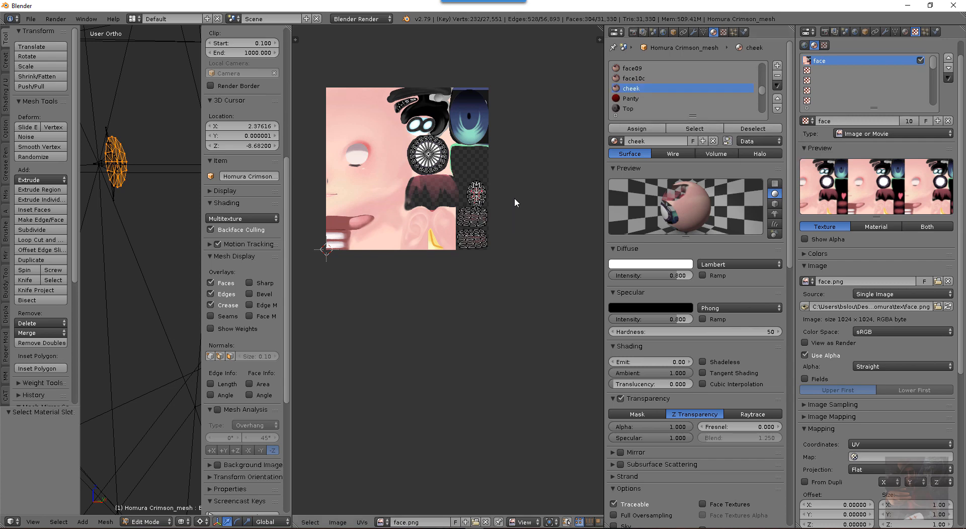
Select all the displayed UV islands, assign the selected faces to the cheek material, and deselect that material's faces
scroll(514, 197, up, 3)
middle_drag(409, 126, 438, 243)
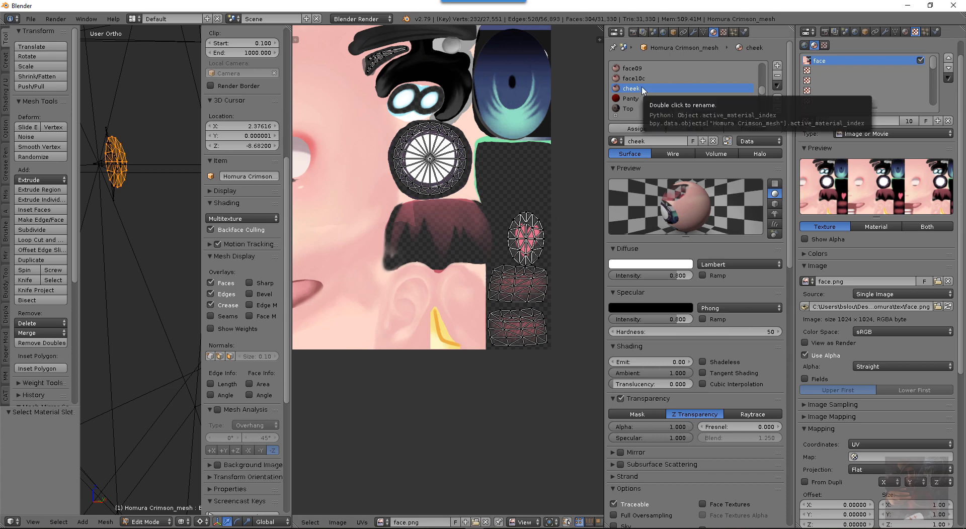
scroll(642, 91, up, 2)
scroll(642, 91, up, 3)
scroll(642, 90, down, 4)
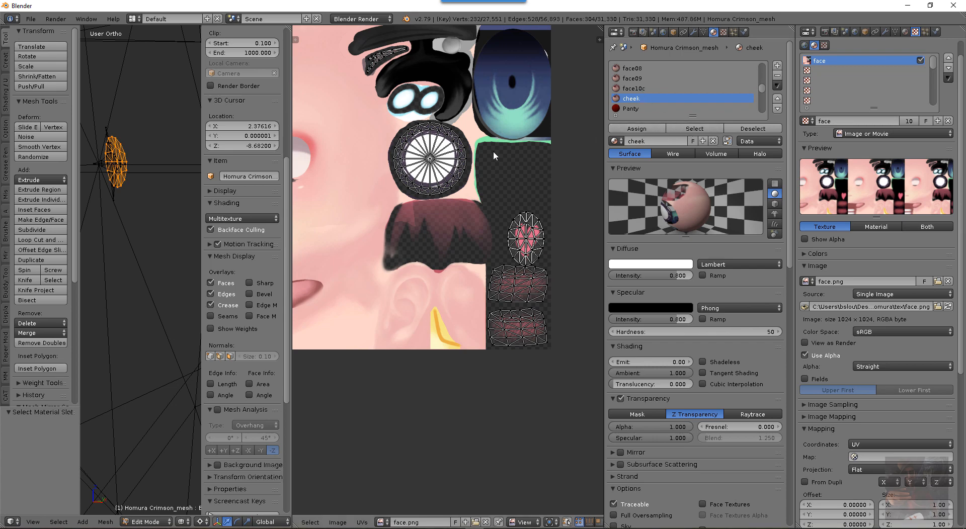
key(a)
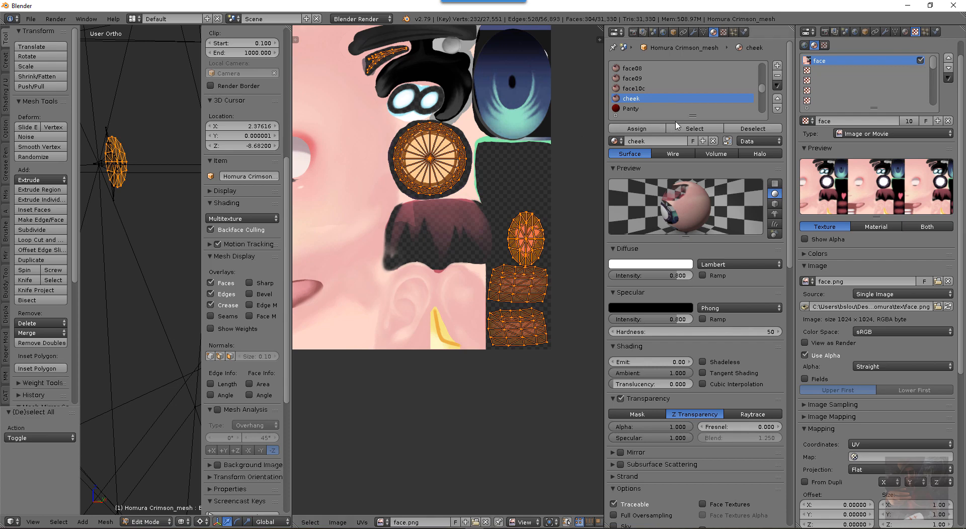
click(648, 130)
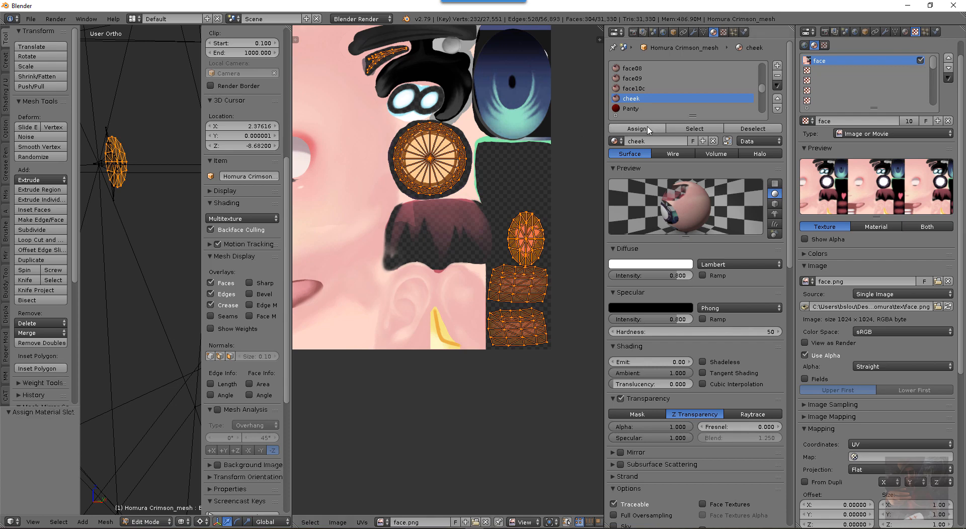
click(739, 129)
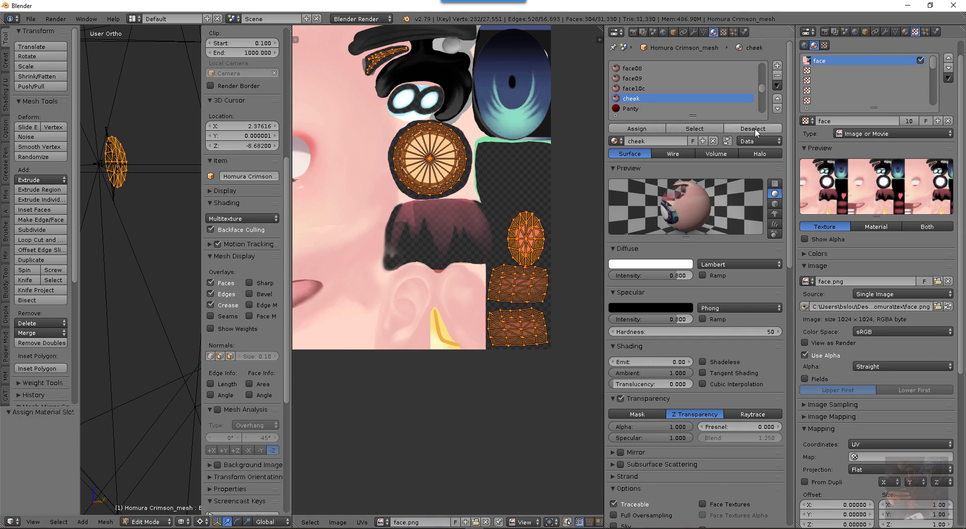
Select the cheek material's faces to check their islands across the whole UV layout
scroll(509, 141, down, 4)
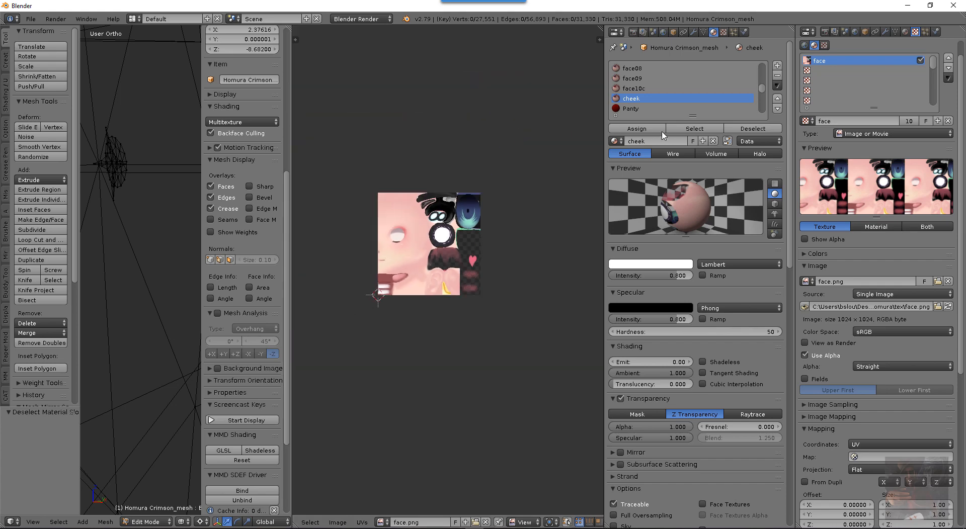
click(694, 128)
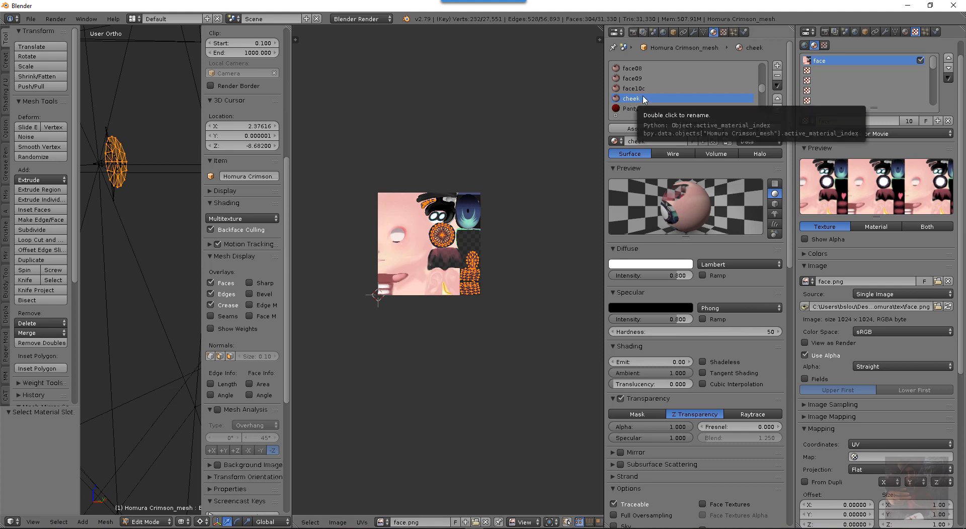
Clear the selection and select the faces of the face00b and face01 materials to check their UV islands
scroll(636, 98, up, 5)
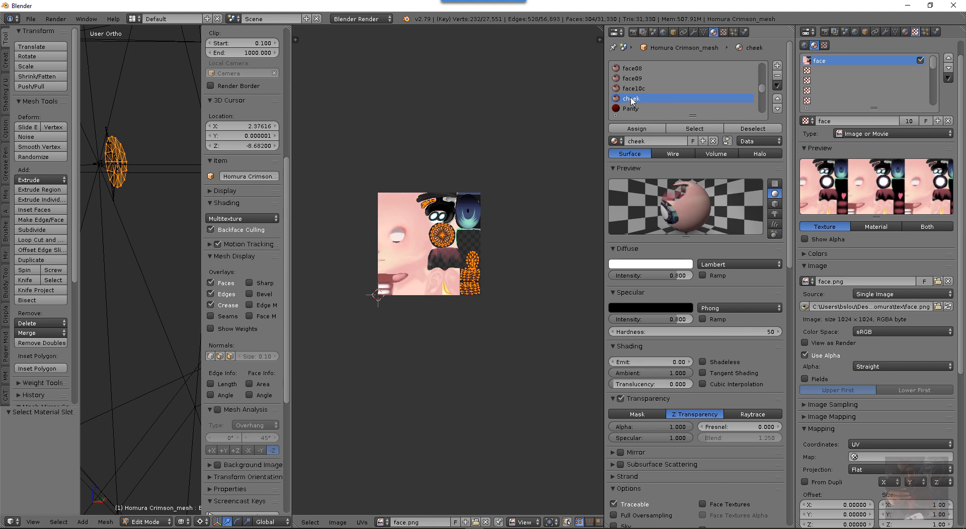
scroll(633, 94, up, 3)
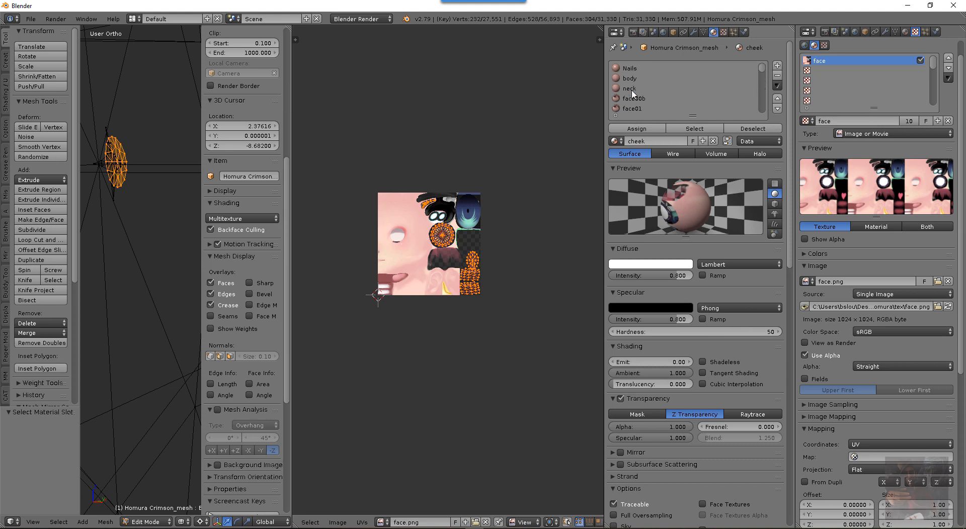
scroll(633, 94, down, 4)
scroll(633, 94, up, 4)
scroll(633, 94, up, 2)
click(635, 89)
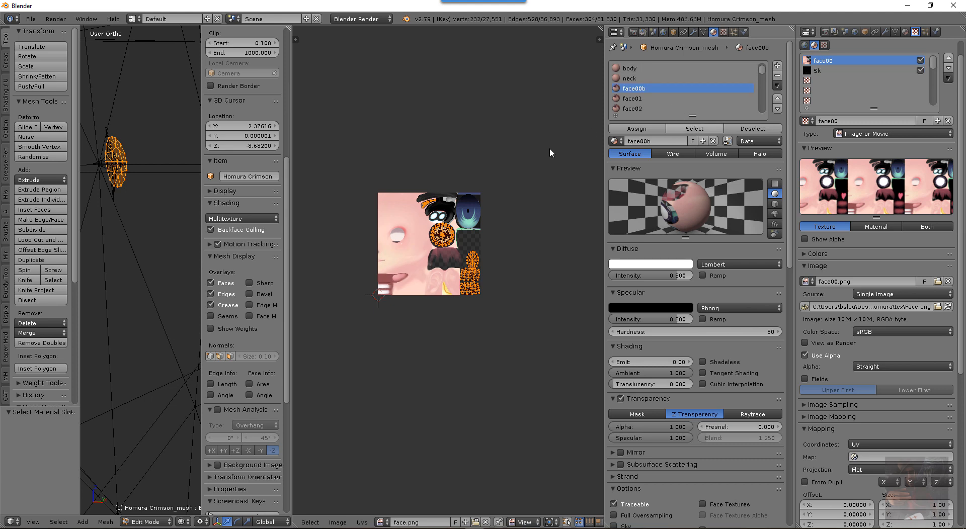
key(a)
scroll(241, 191, down, 5)
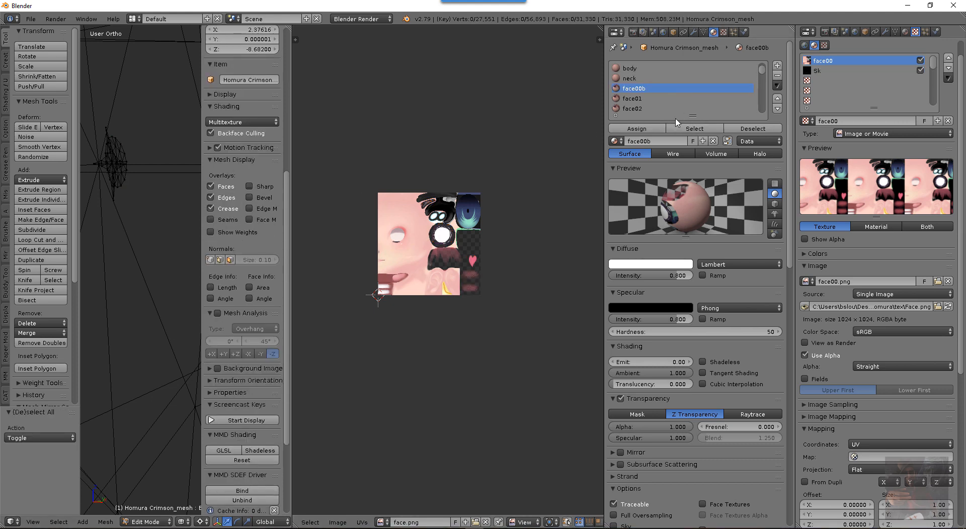
click(697, 128)
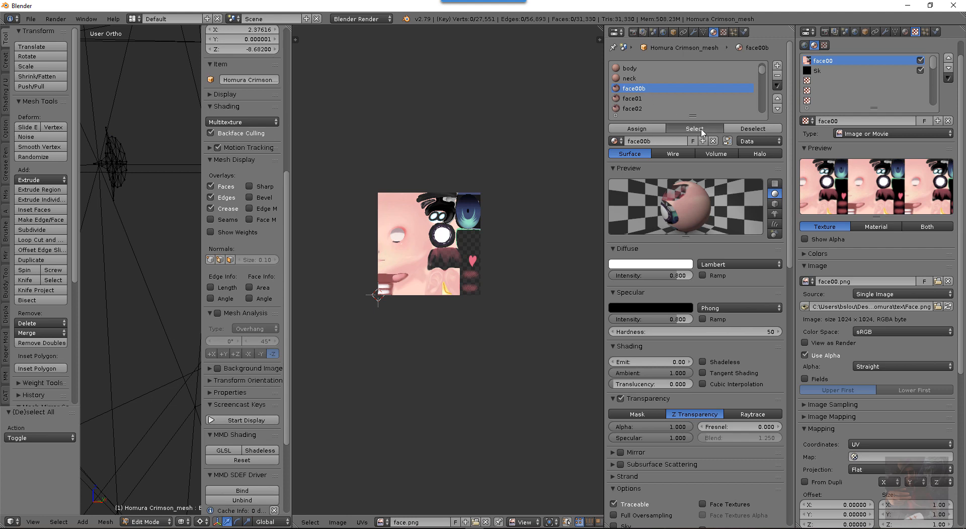
click(637, 99)
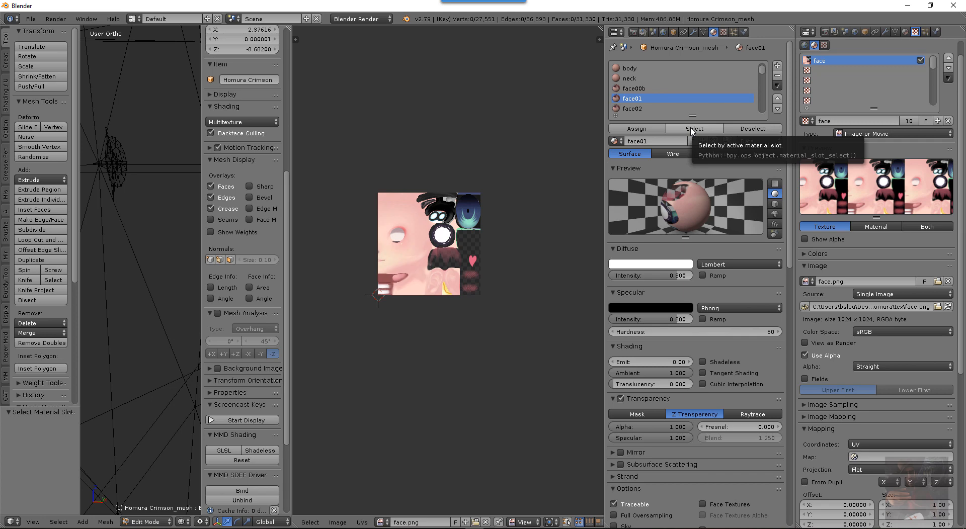
click(692, 130)
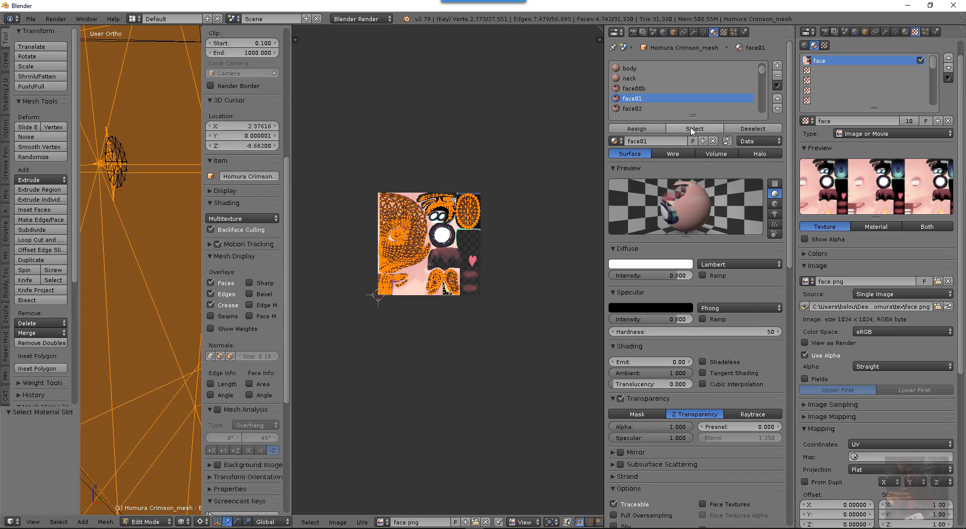
Deselect the face01 material's faces and select any faces assigned to the face02 material
click(752, 129)
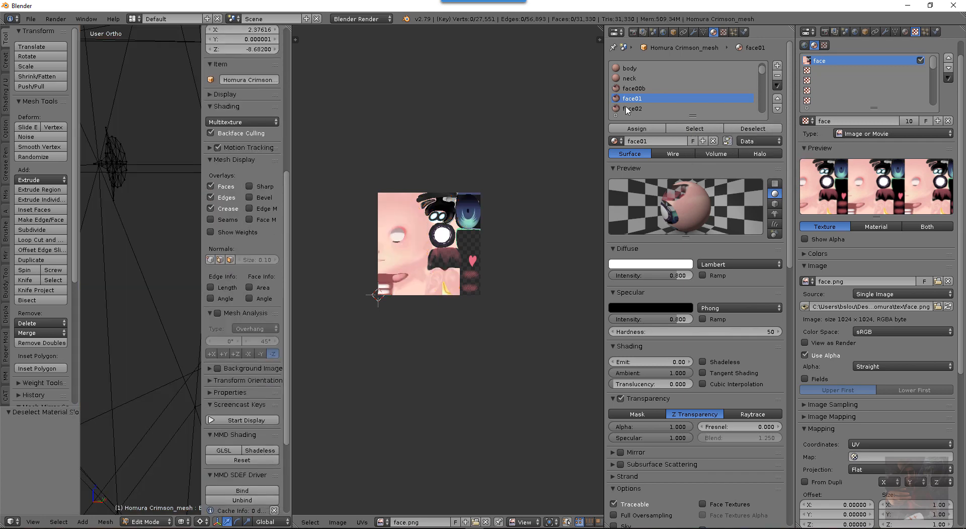
click(629, 109)
click(680, 129)
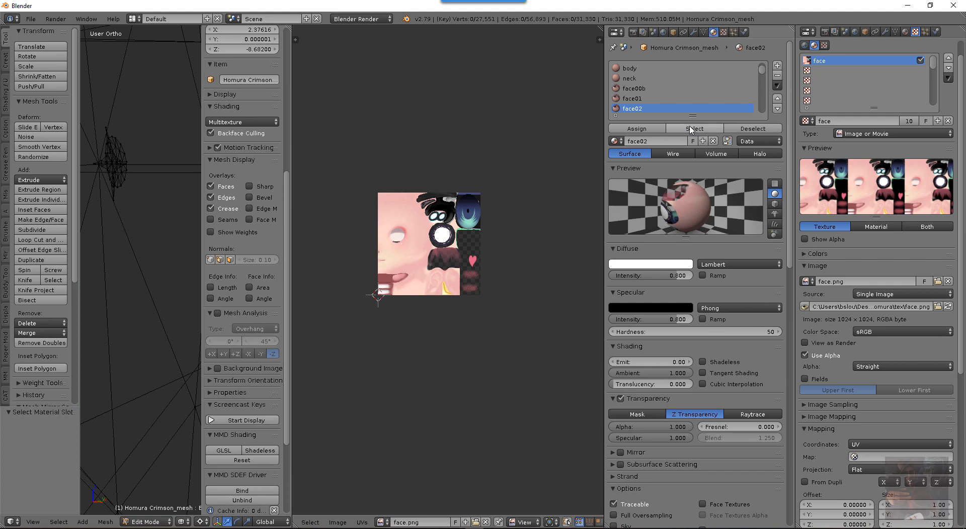
scroll(691, 130, down, 2)
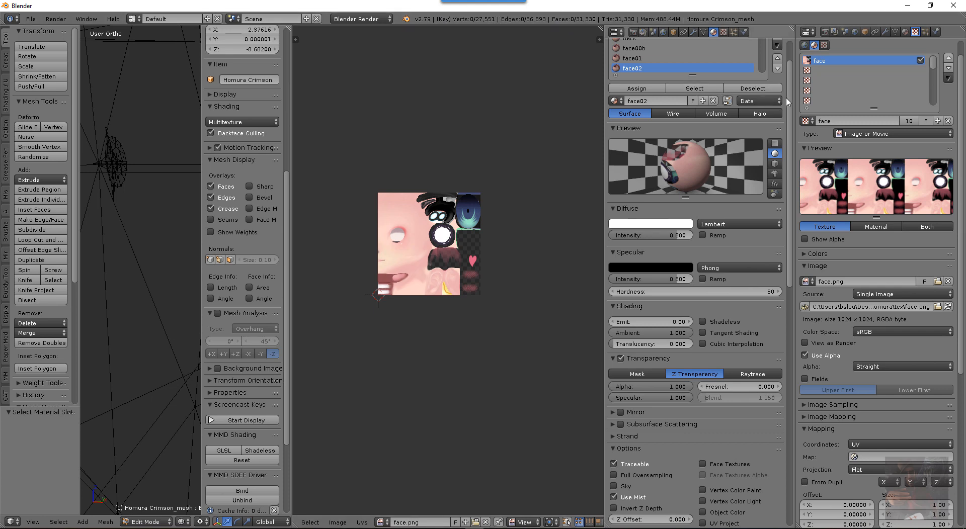
scroll(792, 111, up, 2)
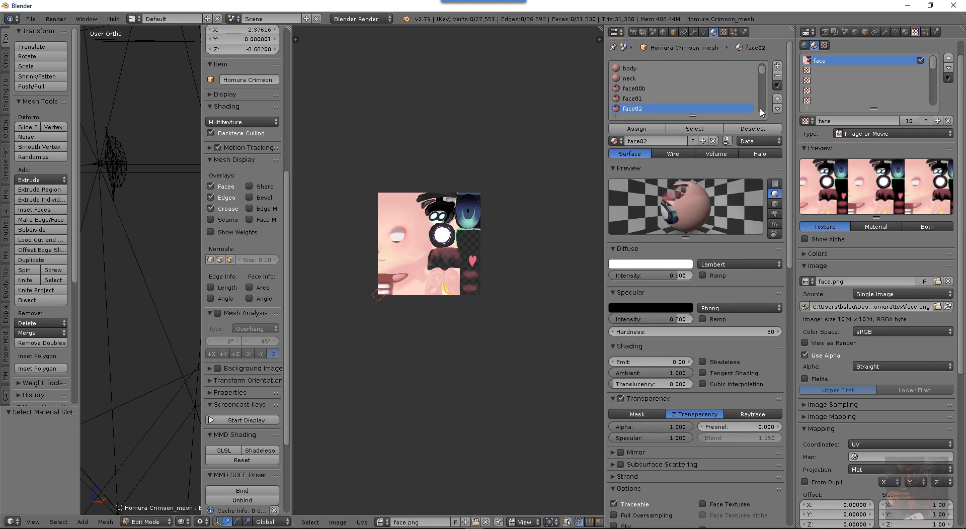
Go through the remaining face material slots up to face10c to check whether they hold any faces
scroll(761, 95, down, 4)
click(638, 89)
click(668, 99)
click(636, 108)
scroll(642, 110, down, 2)
click(642, 99)
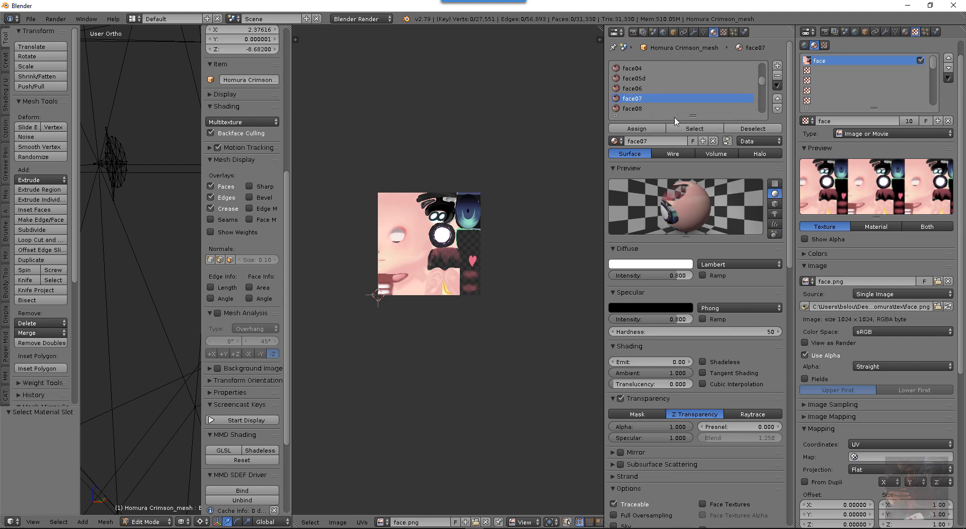
click(636, 109)
scroll(643, 99, down, 2)
click(641, 100)
click(640, 108)
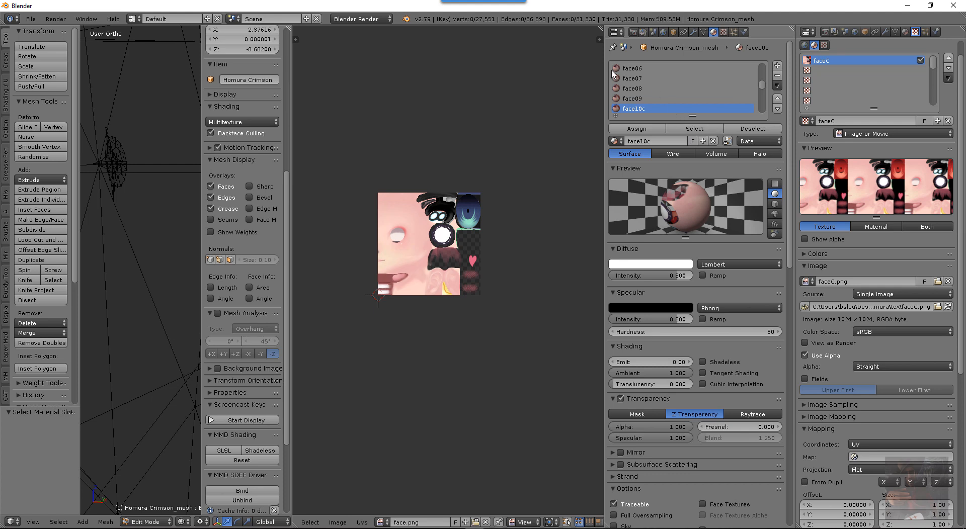
Select the cheek material's faces to check their UV islands, and deselect them again
scroll(633, 77, down, 1)
scroll(632, 80, down, 1)
click(632, 99)
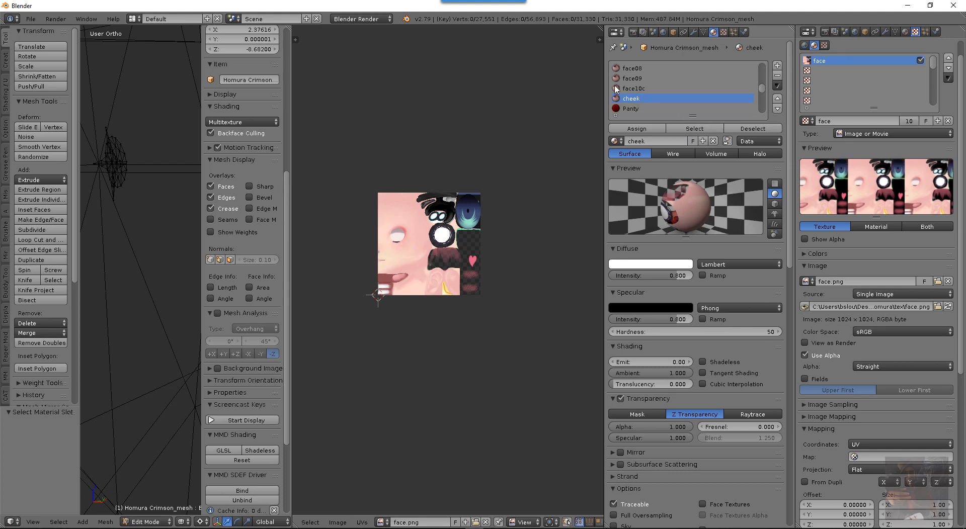
click(702, 129)
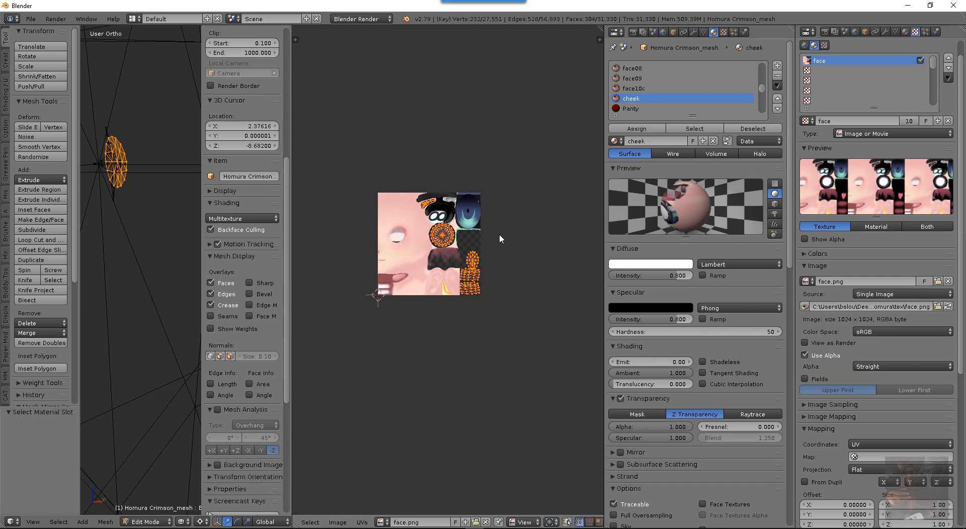
click(752, 129)
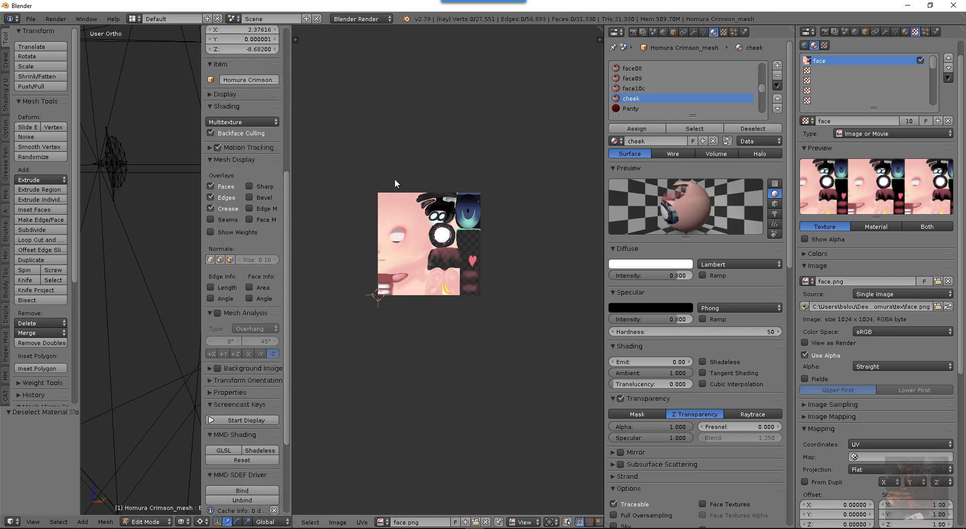
Select the faces of the Hair Front material and examine their UV islands against the hair texture
scroll(640, 98, down, 3)
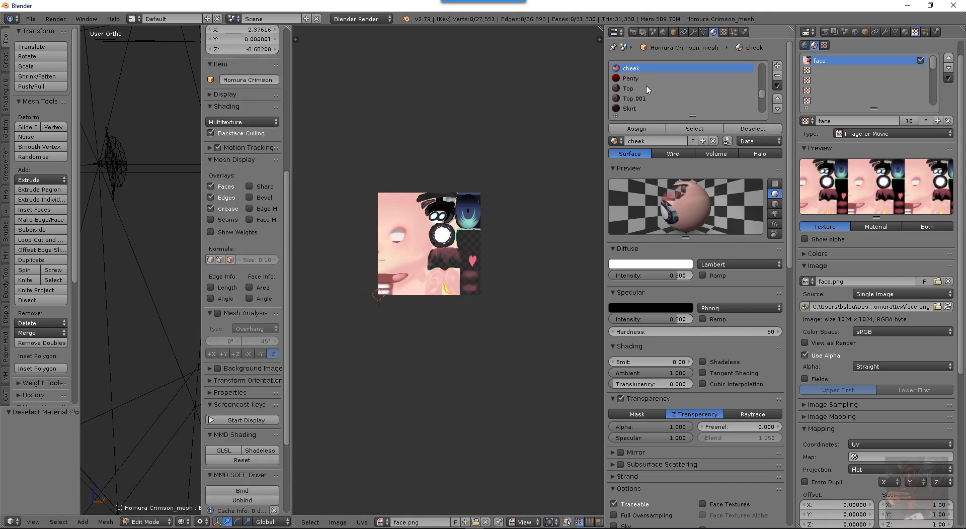
scroll(640, 97, down, 6)
click(635, 100)
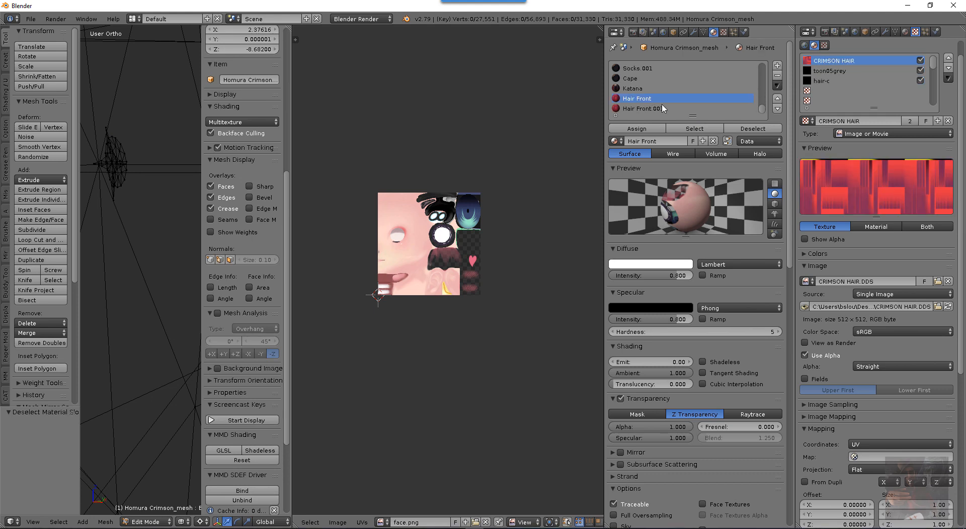
click(695, 129)
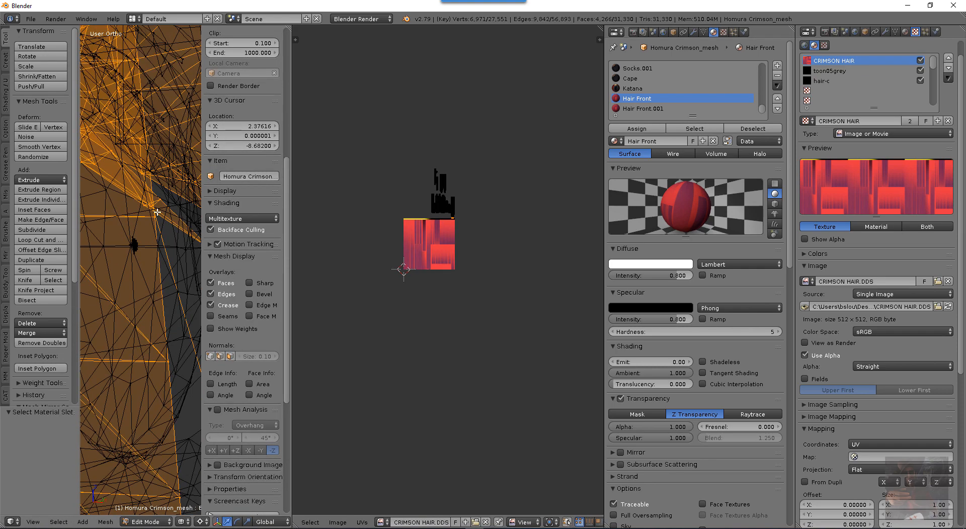
scroll(157, 212, down, 5)
middle_drag(164, 243, 143, 243)
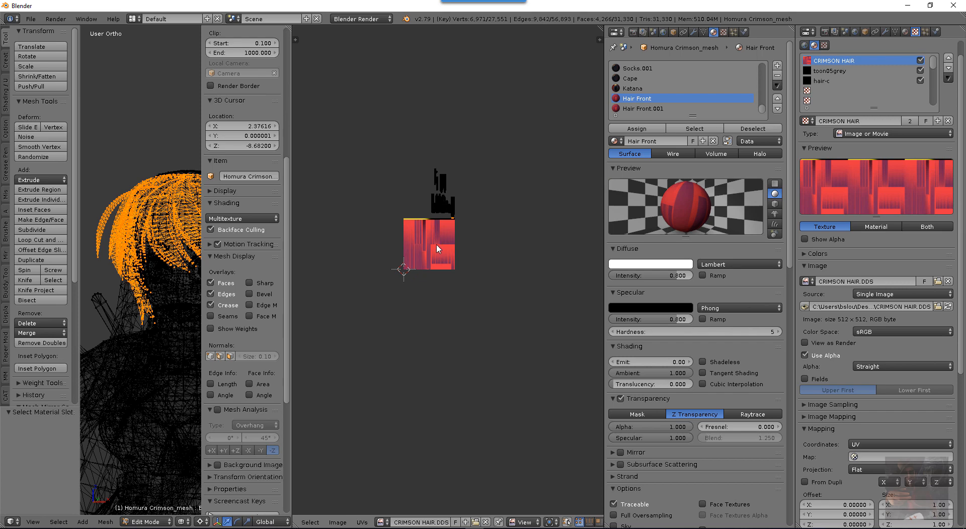
scroll(438, 248, up, 4)
ctrl+scroll(453, 181, up, 5)
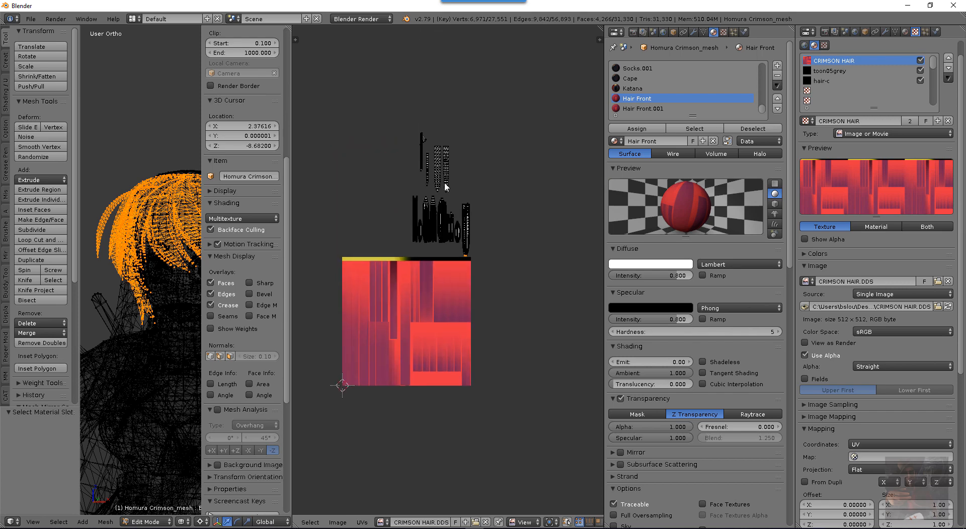
scroll(445, 187, up, 5)
scroll(452, 187, down, 3)
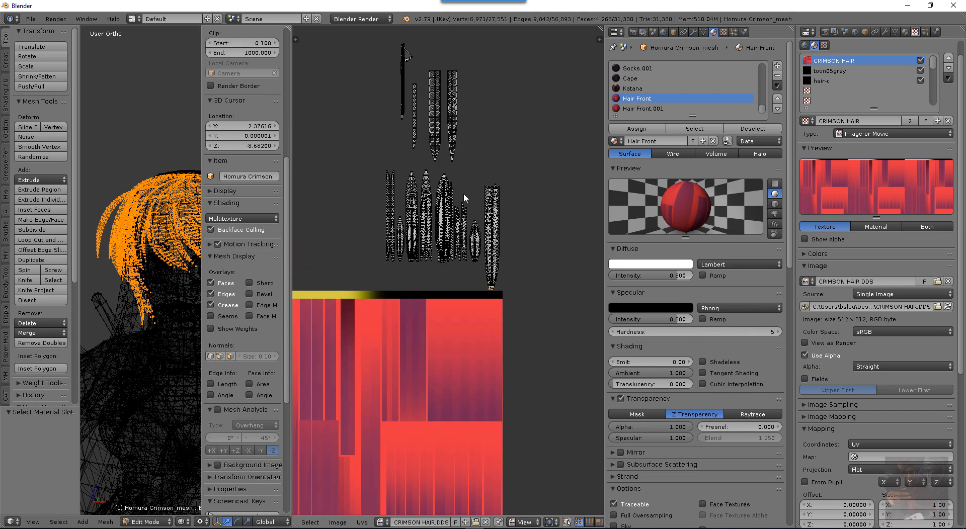
scroll(463, 198, down, 1)
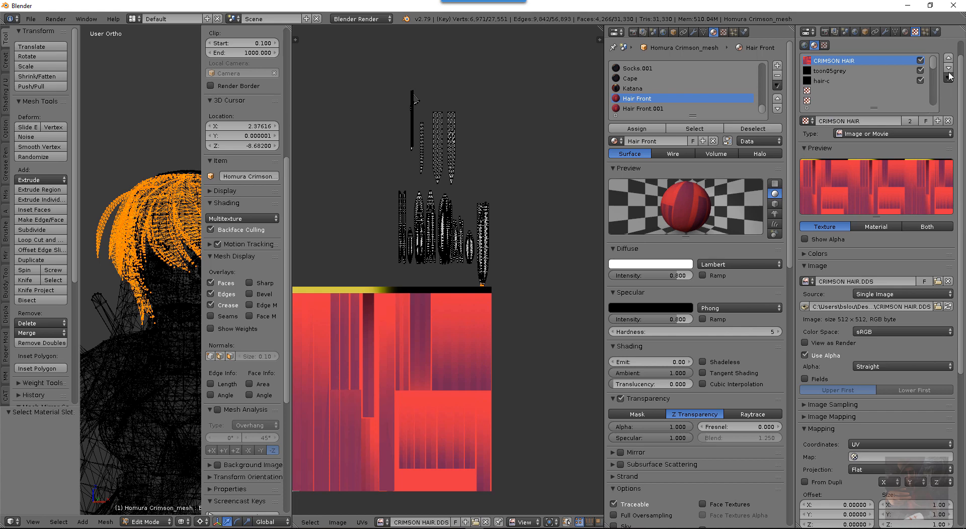
Show the UV editor's image and display properties
click(598, 39)
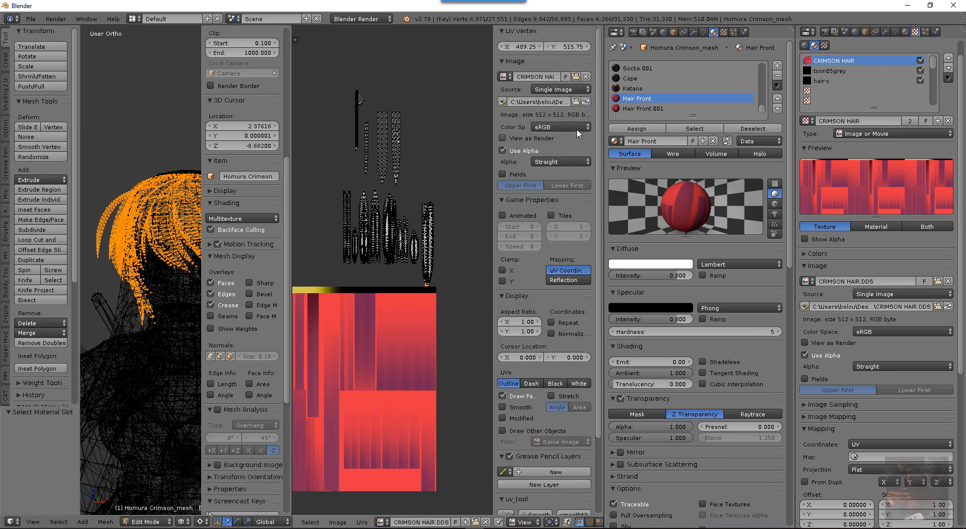
scroll(559, 294, down, 3)
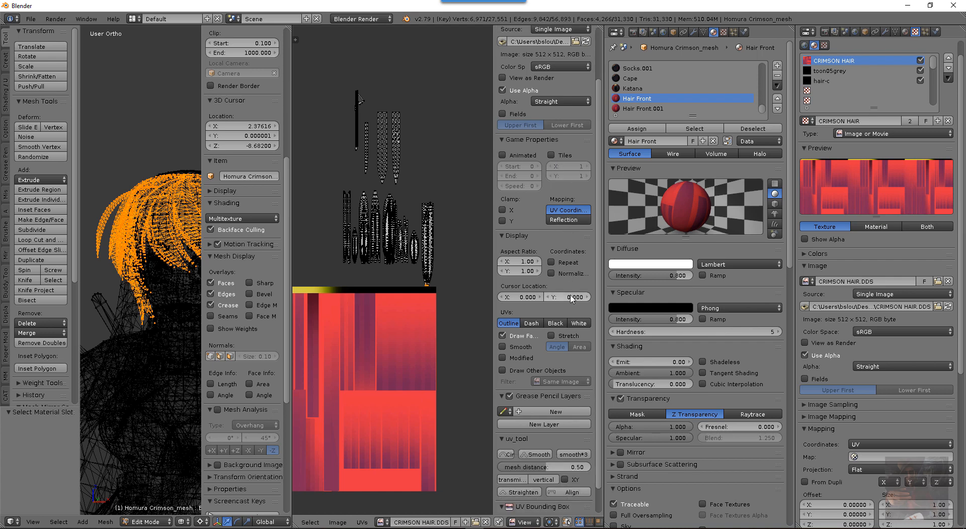
scroll(570, 294, up, 3)
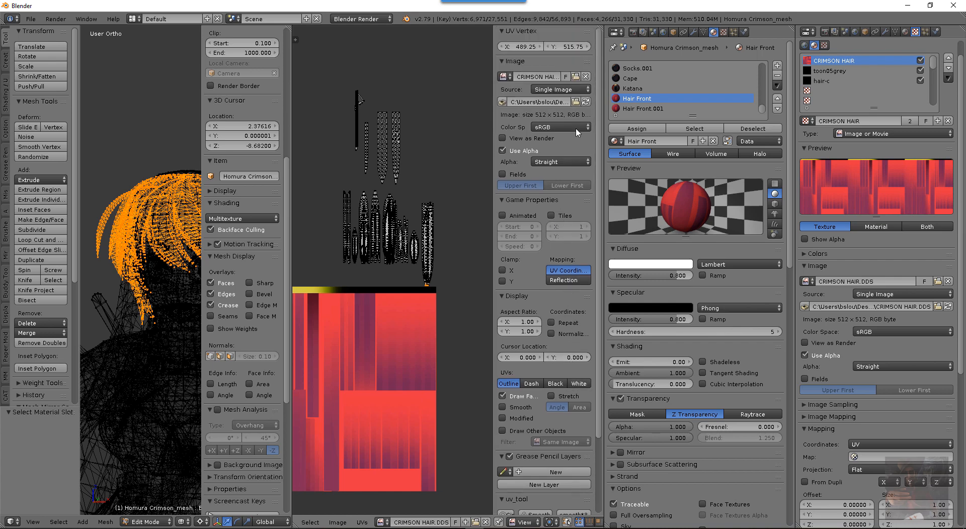
click(552, 216)
click(552, 216)
scroll(564, 282, down, 5)
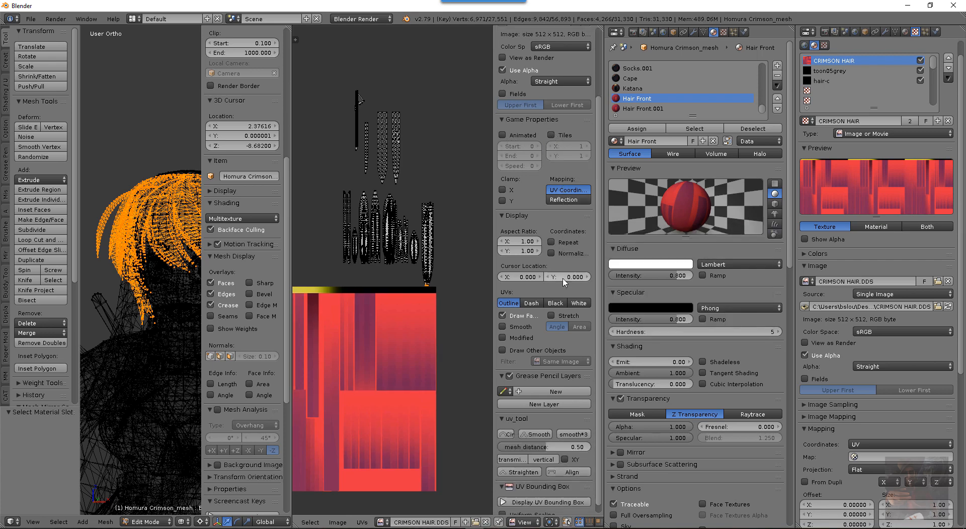
Turn on Repeat to examine the hair UV islands over the tiled texture, and turn it off again
click(552, 243)
scroll(461, 221, down, 6)
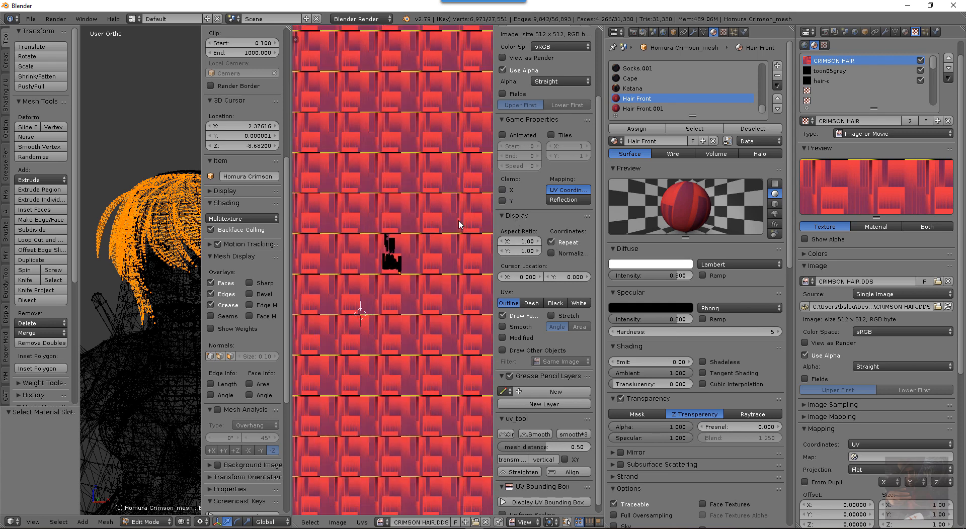
scroll(458, 221, down, 5)
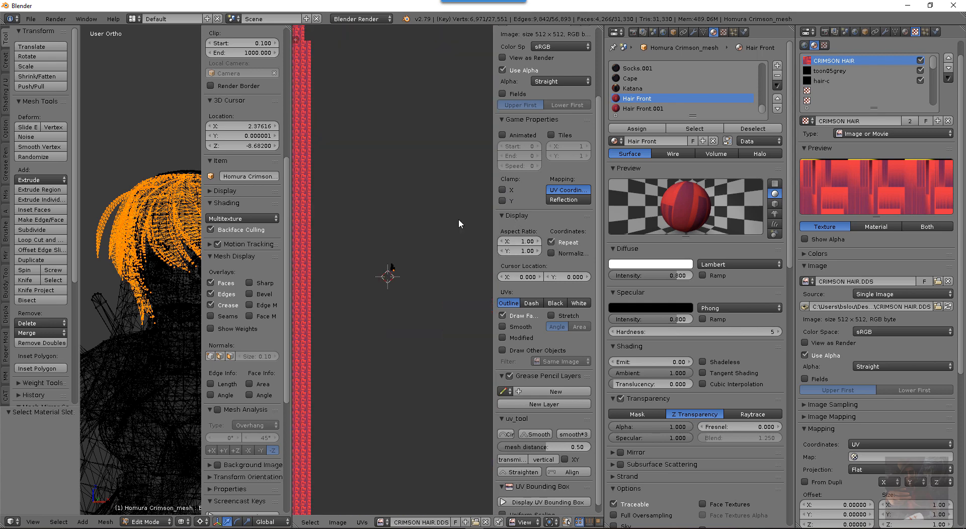
scroll(458, 221, up, 4)
scroll(410, 228, up, 9)
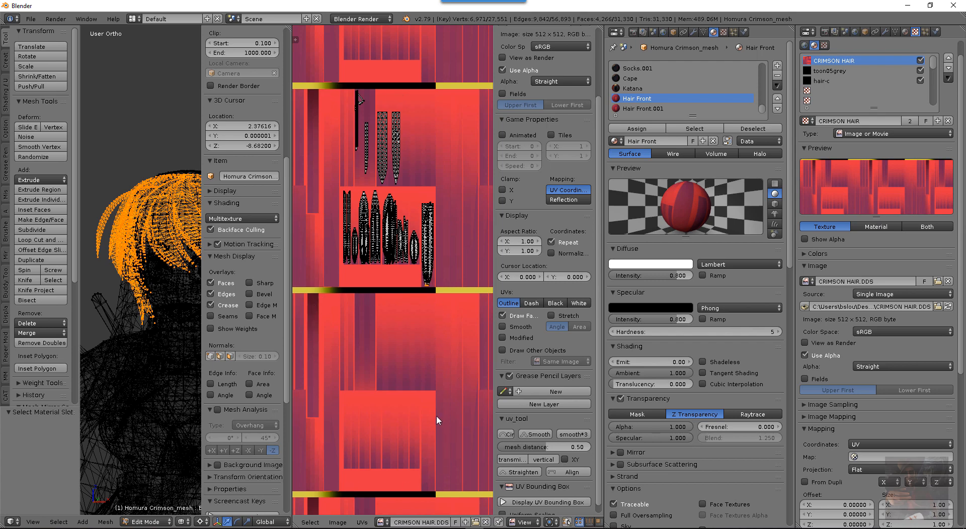
click(553, 243)
Select all the UV islands of the Hair Front faces above the texture
scroll(437, 225, down, 4)
middle_drag(437, 222, 446, 179)
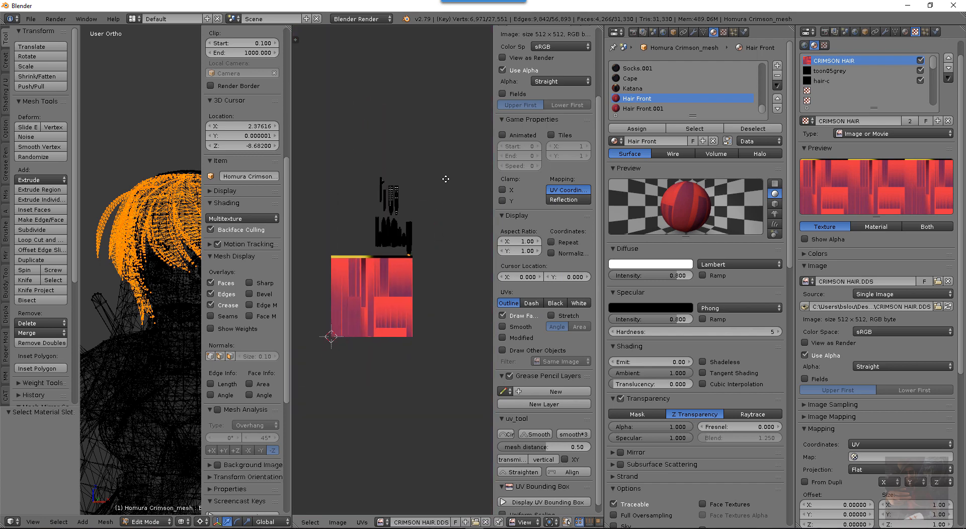
scroll(439, 233, up, 3)
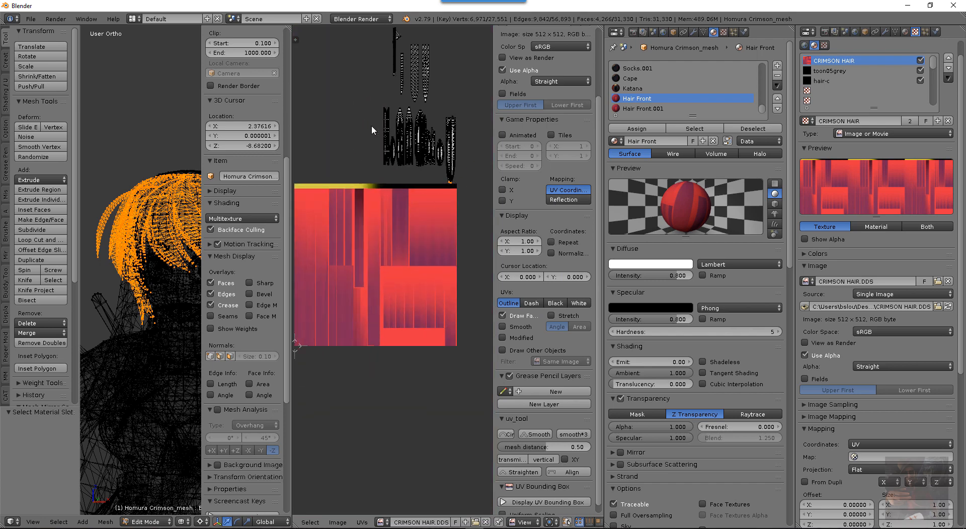
scroll(438, 192, down, 3)
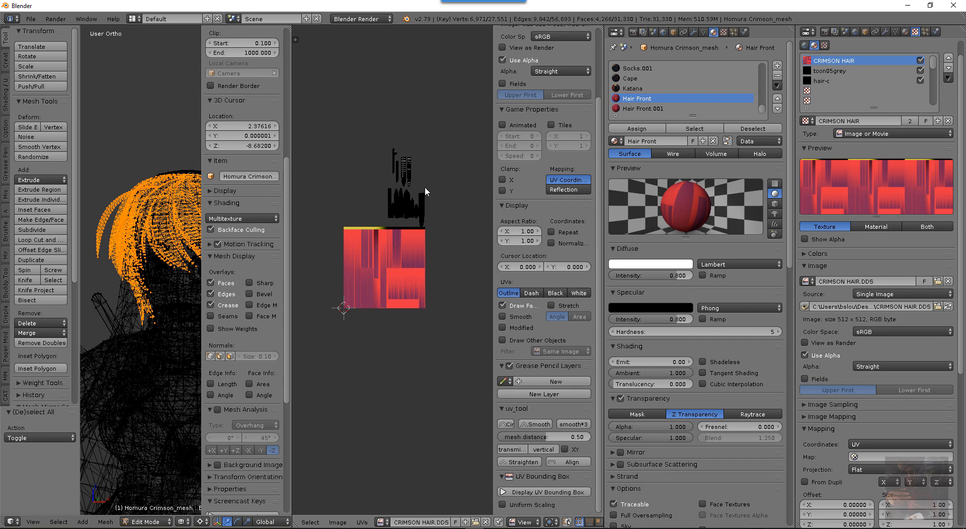
key(a)
scroll(425, 191, up, 2)
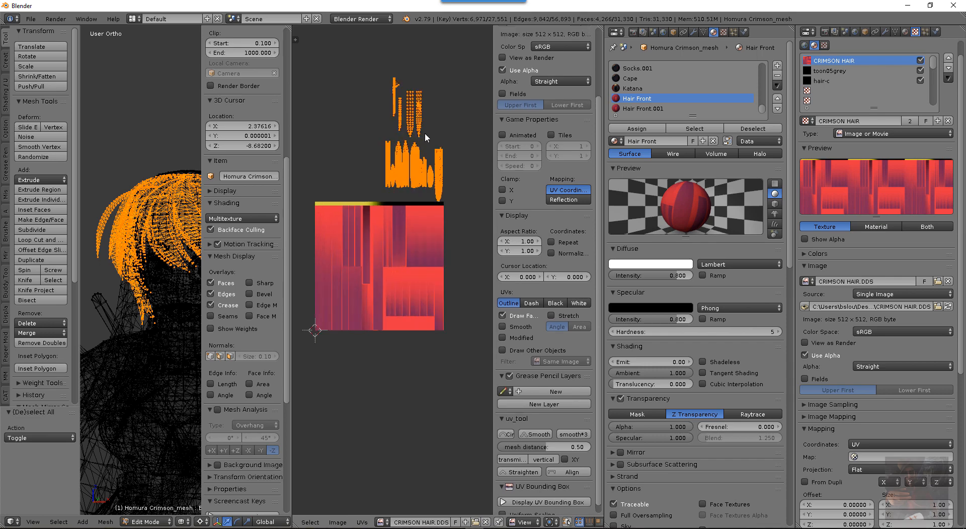
middle_drag(425, 131, 423, 162)
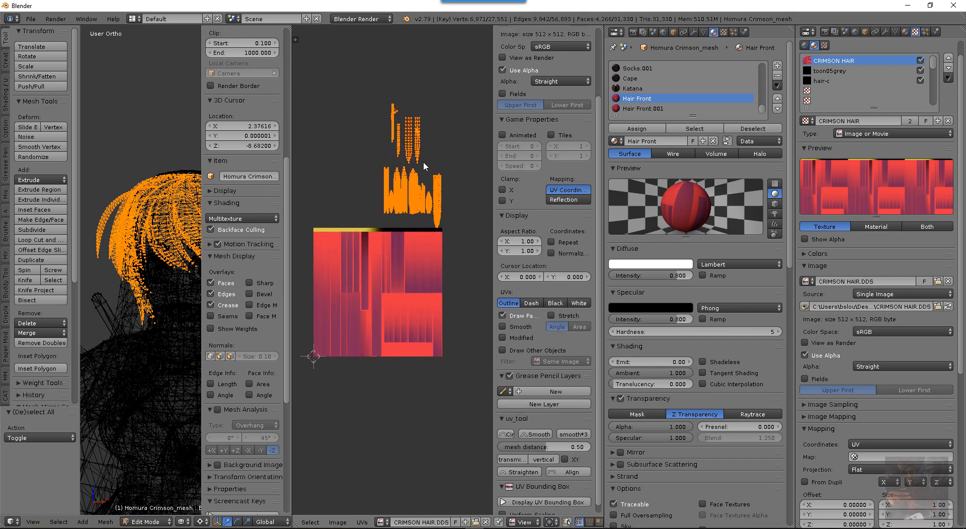
key(g)
key(y)
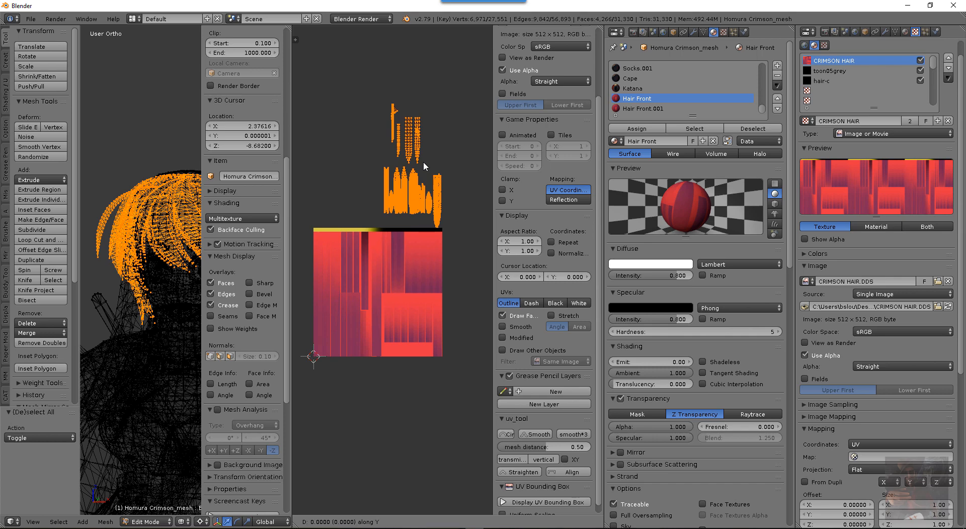
text(-10)
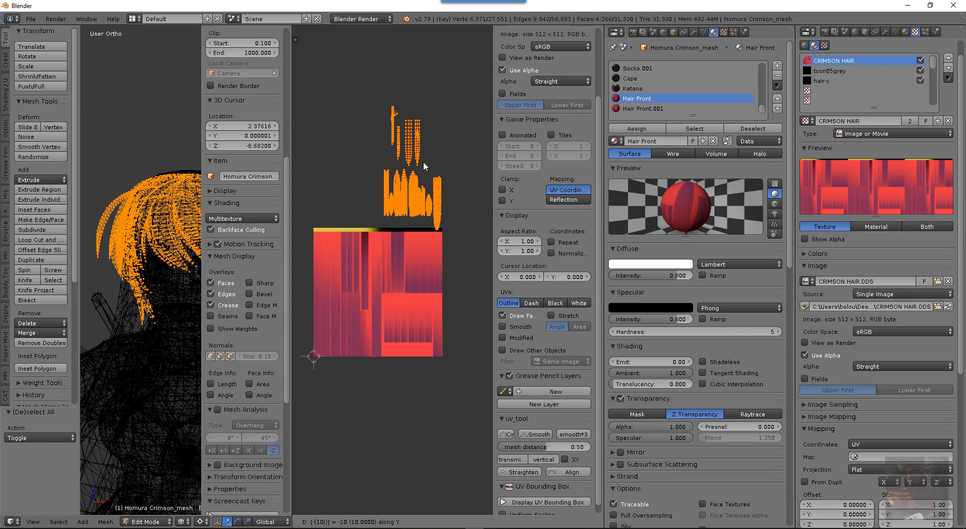
text(24)
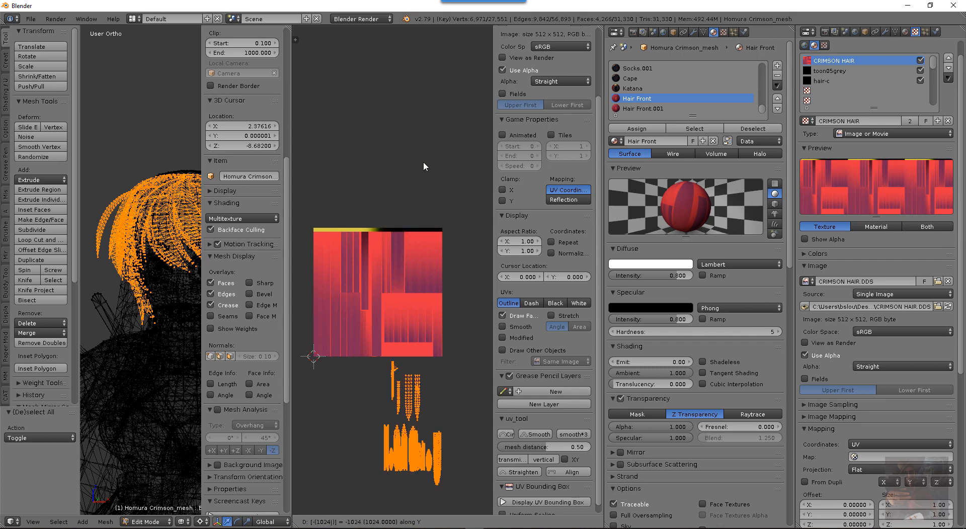
key(Escape)
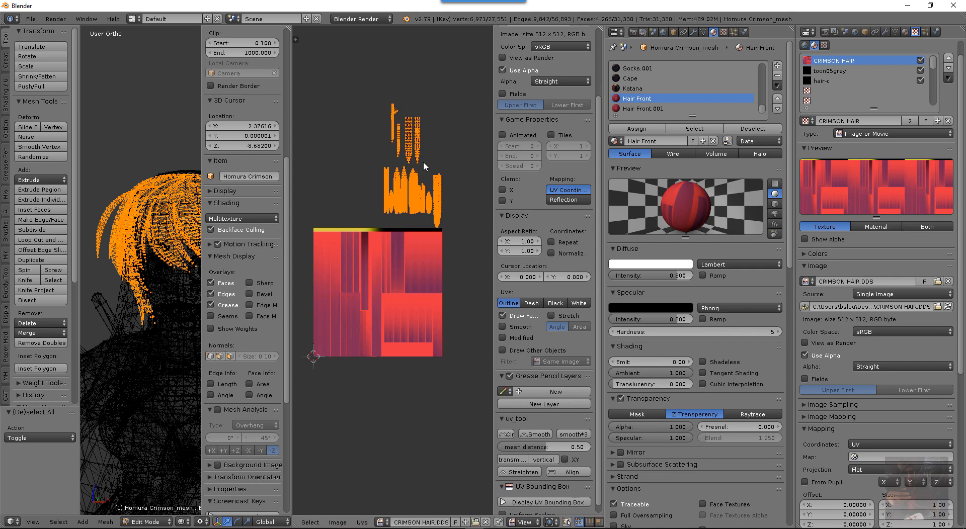
Move the selected hair UV islands by -512 along the Y axis onto the hair texture
key(g)
text(y)
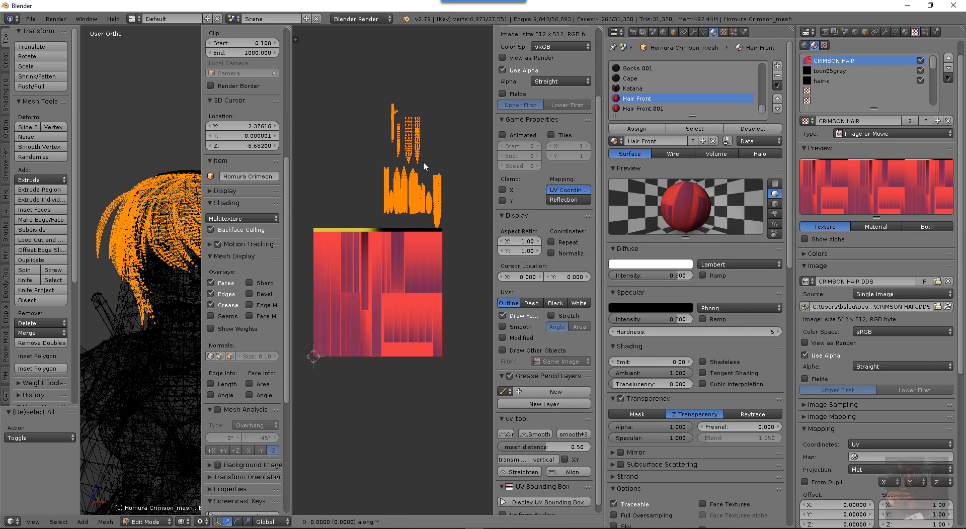
text(-512)
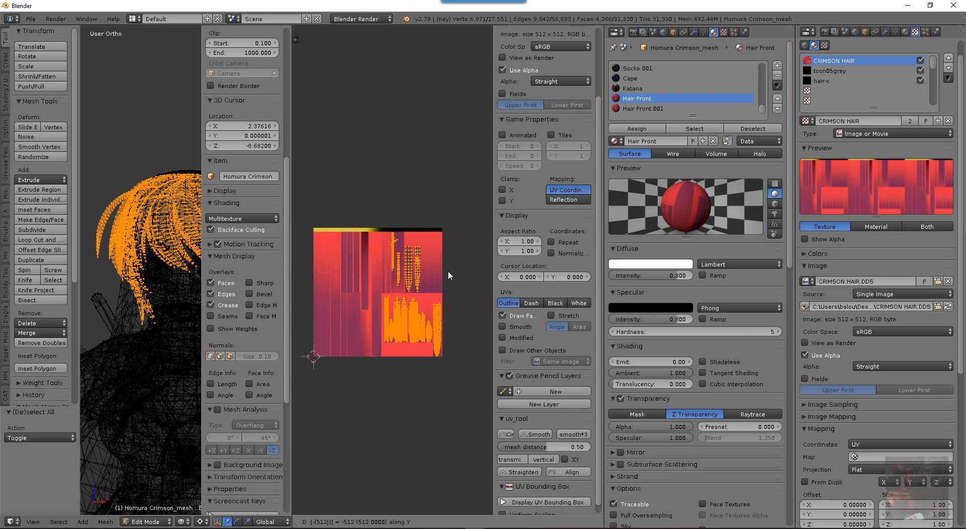
key(Return)
scroll(449, 269, up, 5)
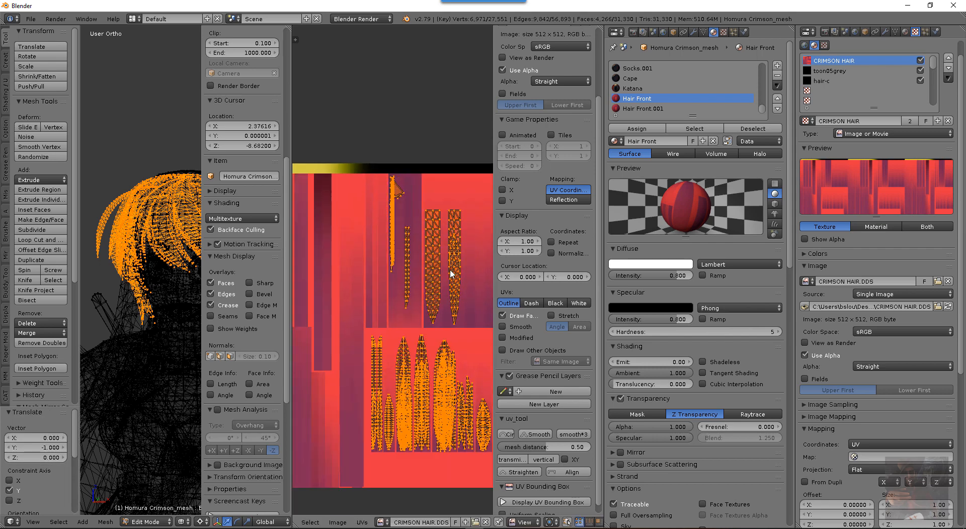
Add the faces of the Hair Front.001 material to the selection to bring up their UV islands
scroll(450, 274, down, 4)
scroll(466, 249, down, 2)
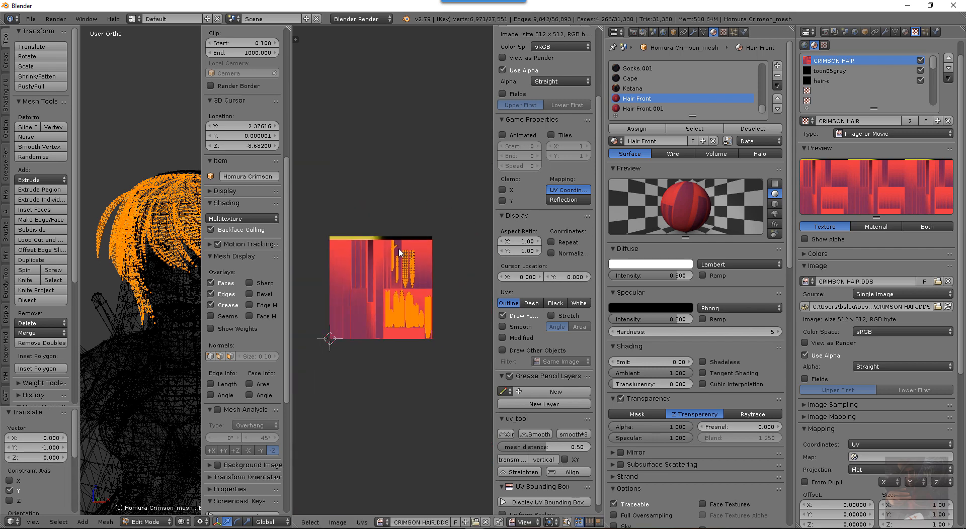
click(654, 109)
click(692, 130)
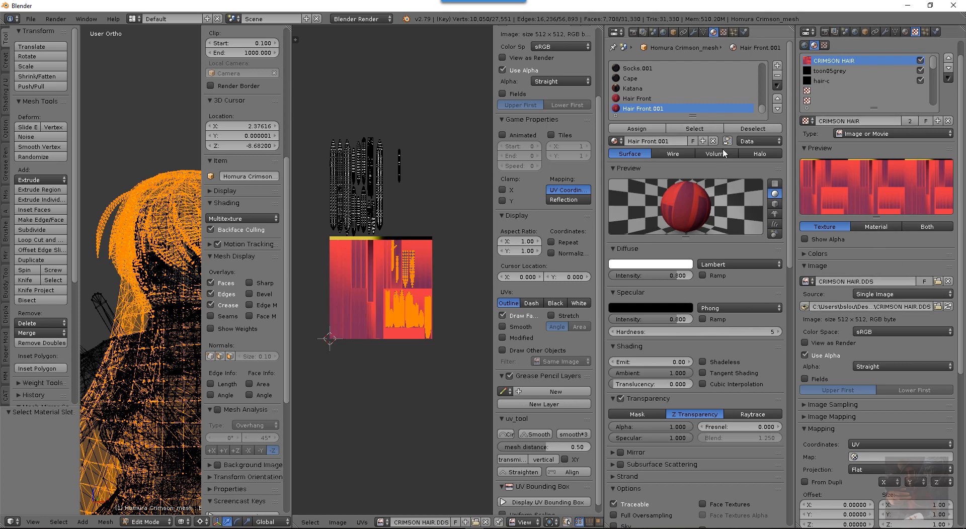
Clear the UV selection and box-select only the hair UV islands lying above the texture
scroll(864, 264, down, 5)
scroll(865, 264, down, 4)
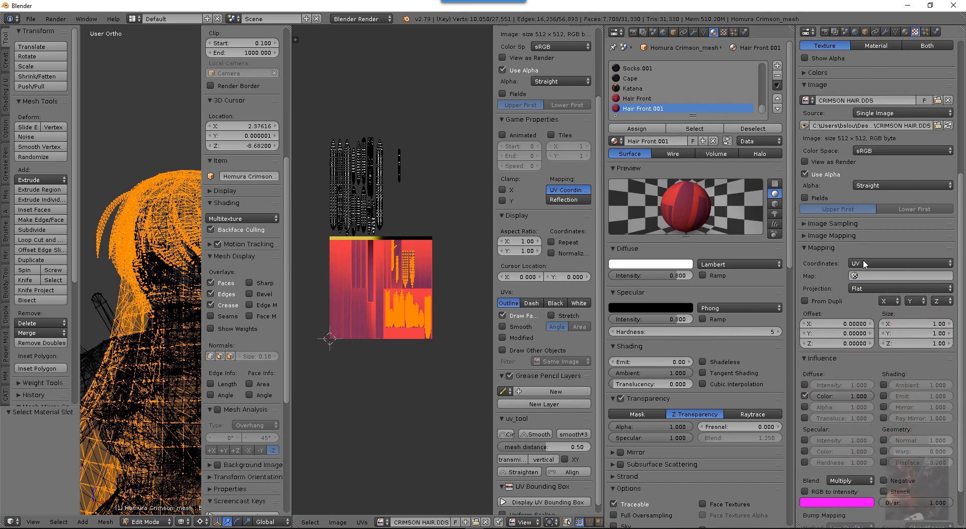
scroll(683, 434, down, 1)
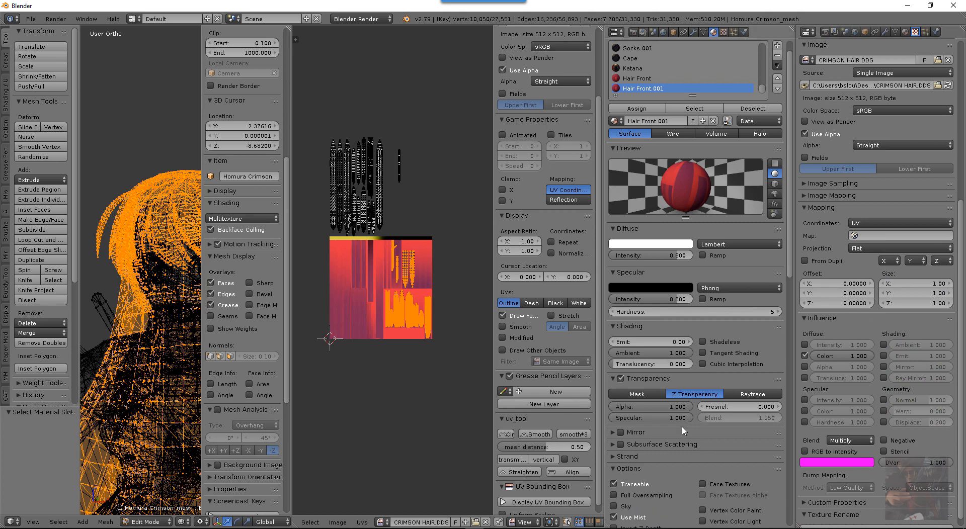
scroll(683, 432, up, 1)
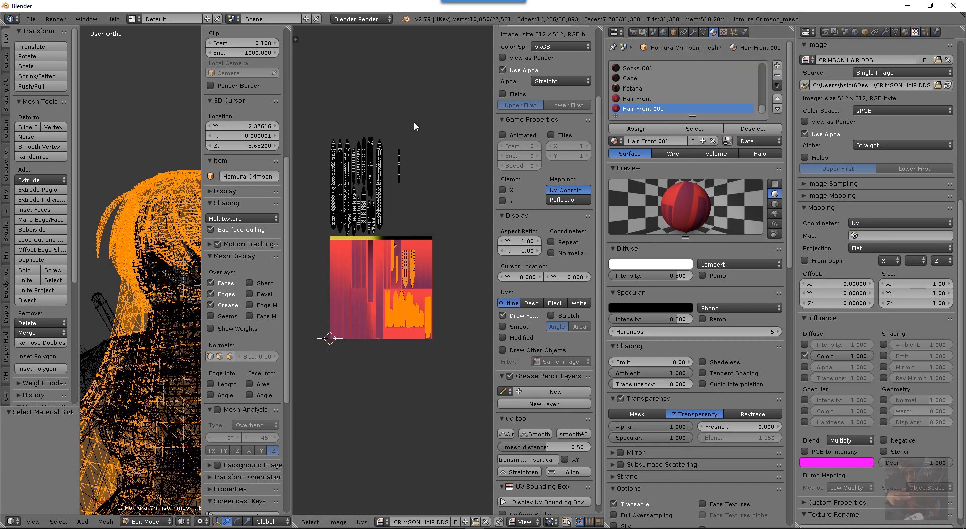
key(a)
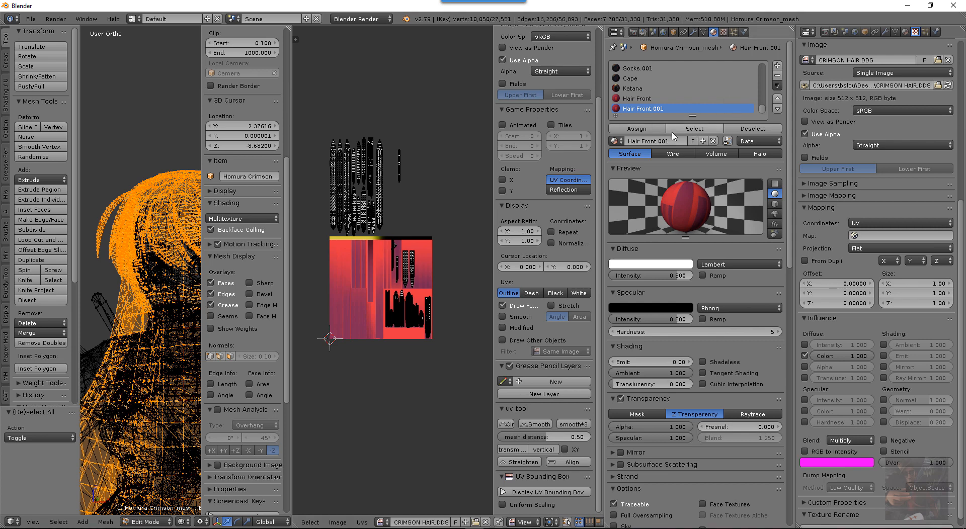
key(b)
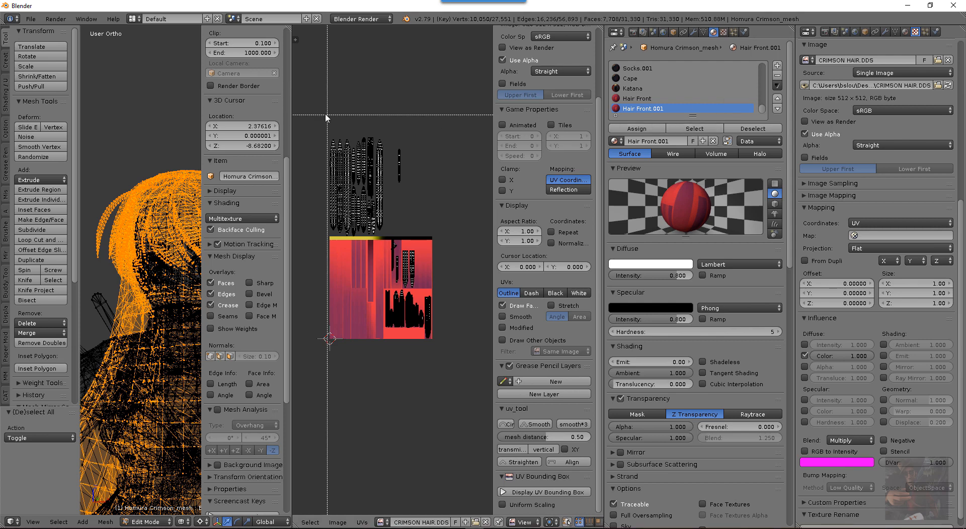
drag(318, 112, 420, 242)
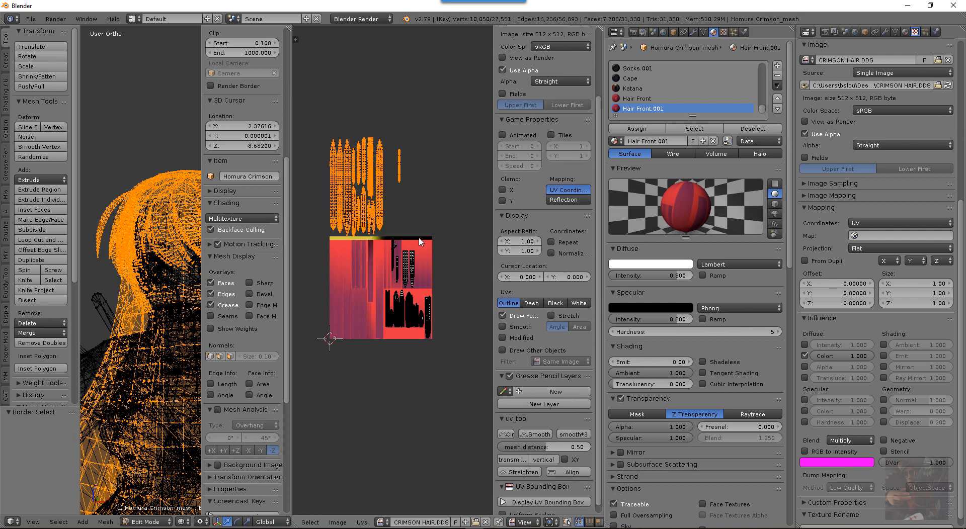
Move the selected Hair Front.001 UV islands by -512 along the Y axis onto the hair texture
key(g)
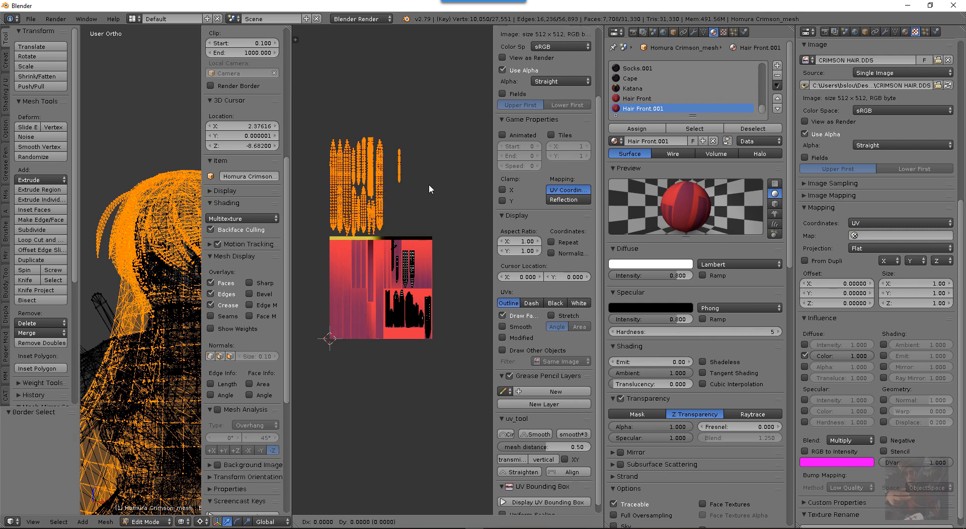
key(y)
key(minus)
text(512)
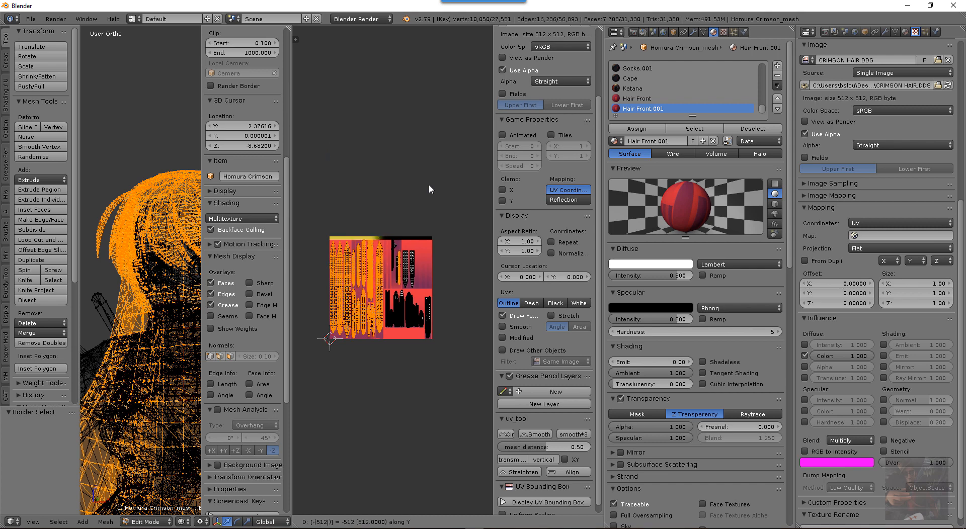
key(Return)
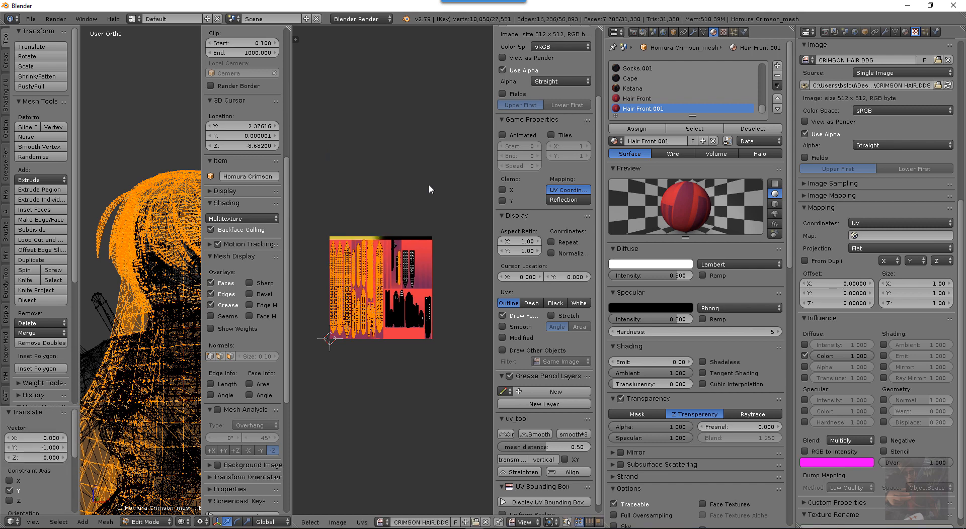
scroll(425, 312, up, 5)
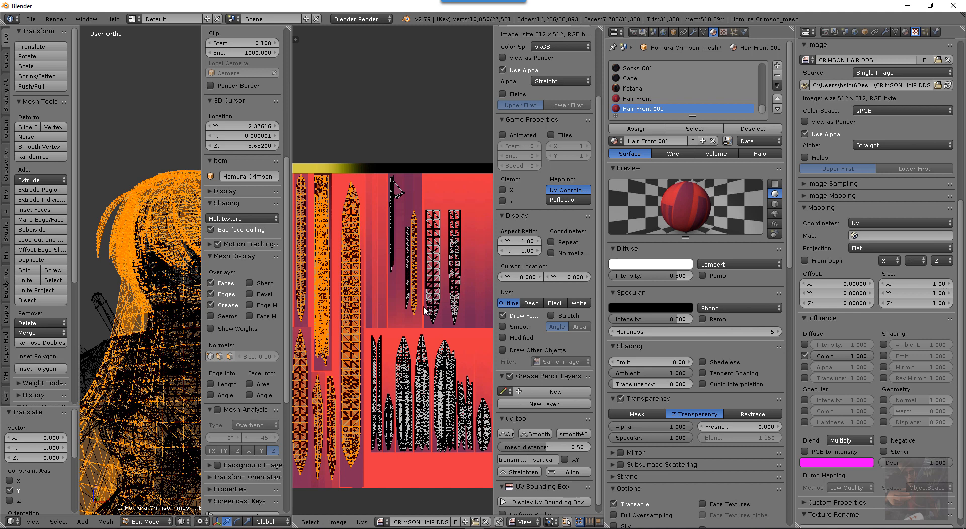
scroll(425, 312, down, 5)
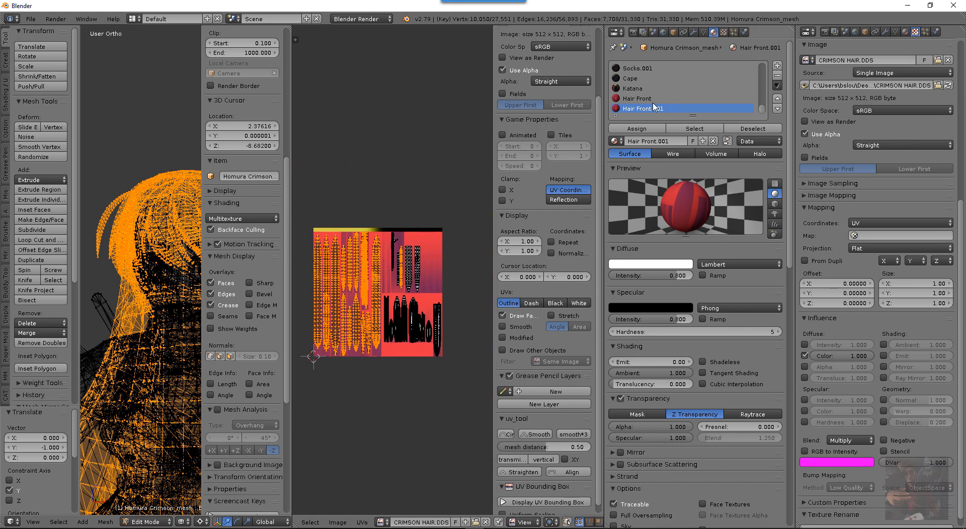
Select all the hair UV islands and assign the selected Hair Front.001 and Hair Front faces to the Hair Front material
key(a)
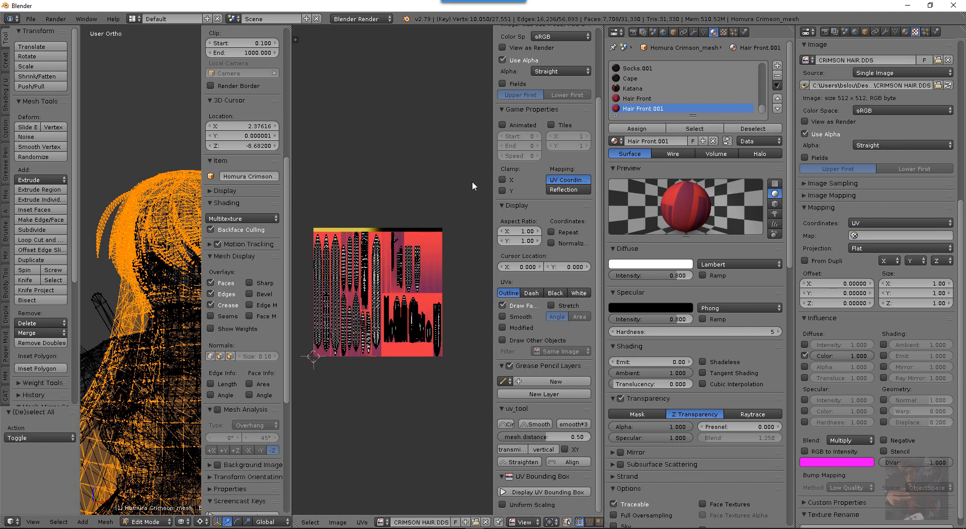
click(639, 99)
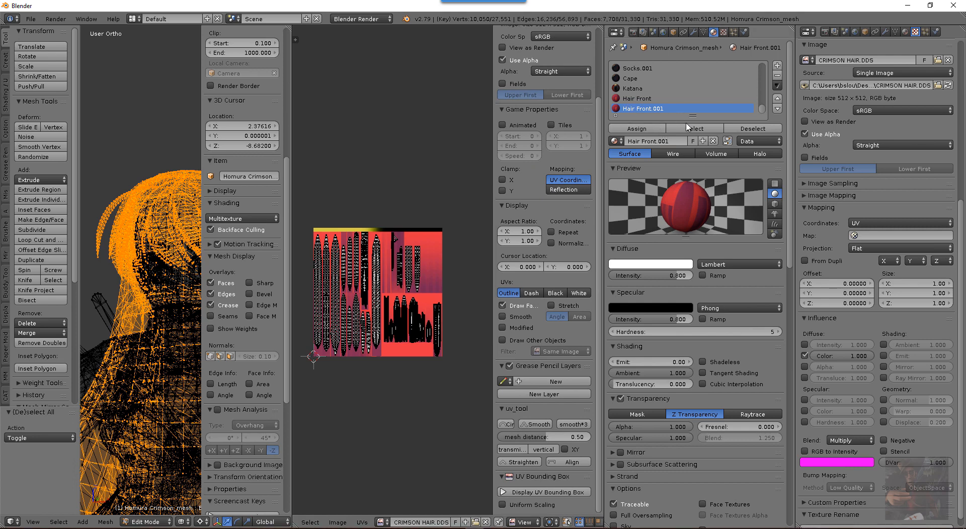
click(684, 127)
click(651, 108)
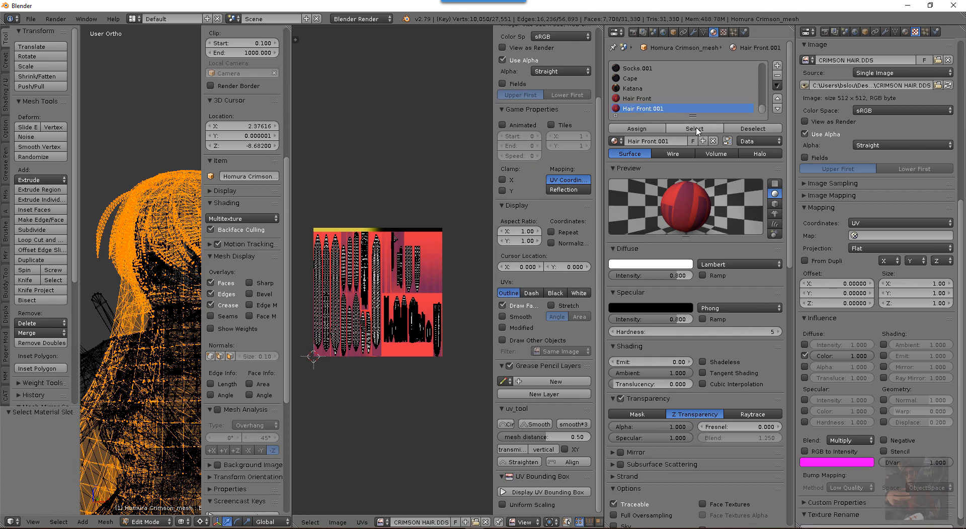
click(695, 128)
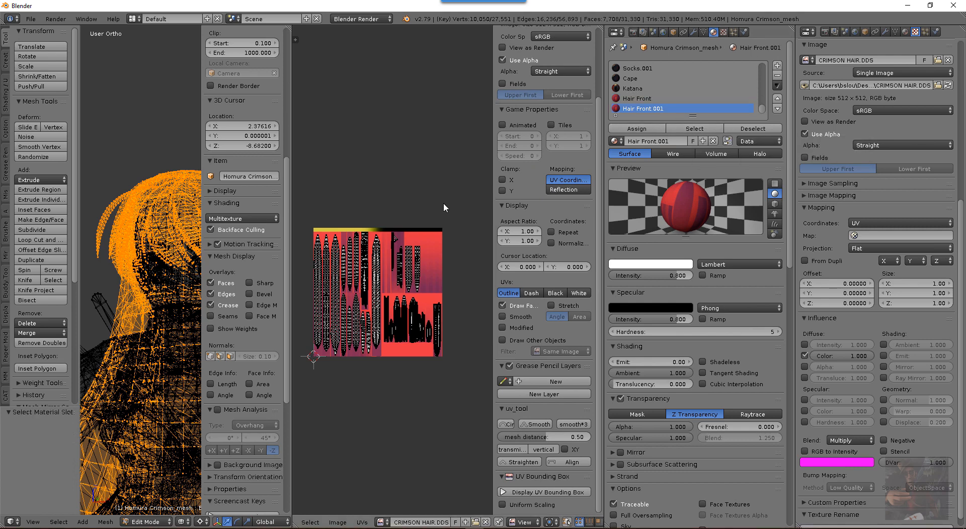
key(a)
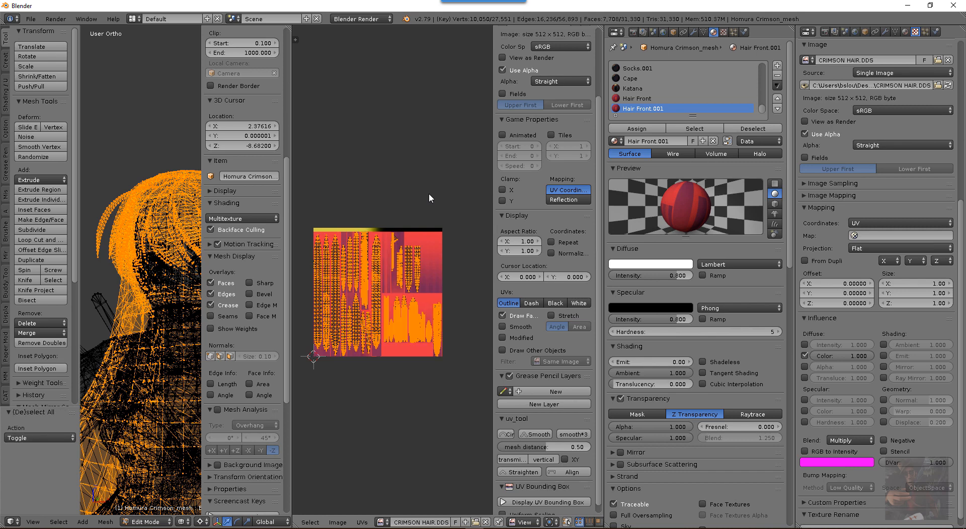
click(630, 99)
click(636, 129)
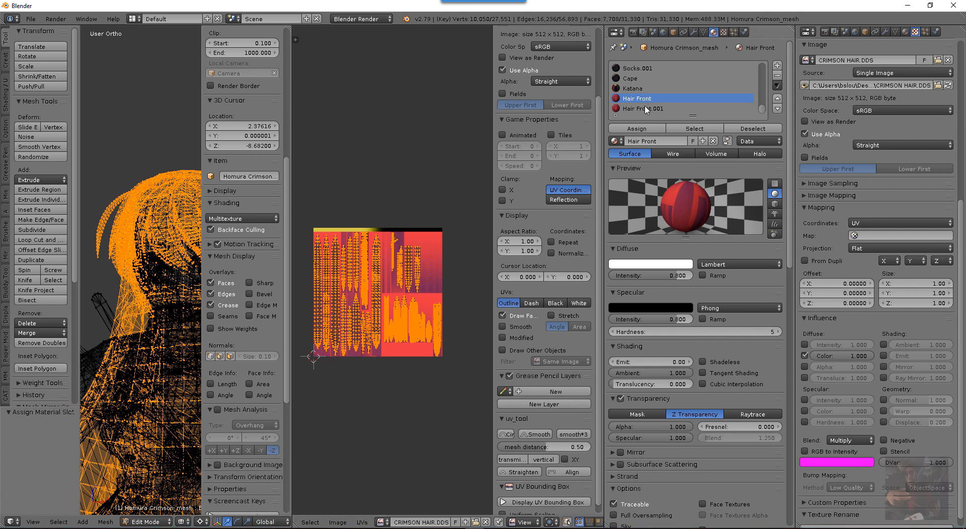
Examine the texture and image settings of the Panty material
scroll(649, 93, up, 8)
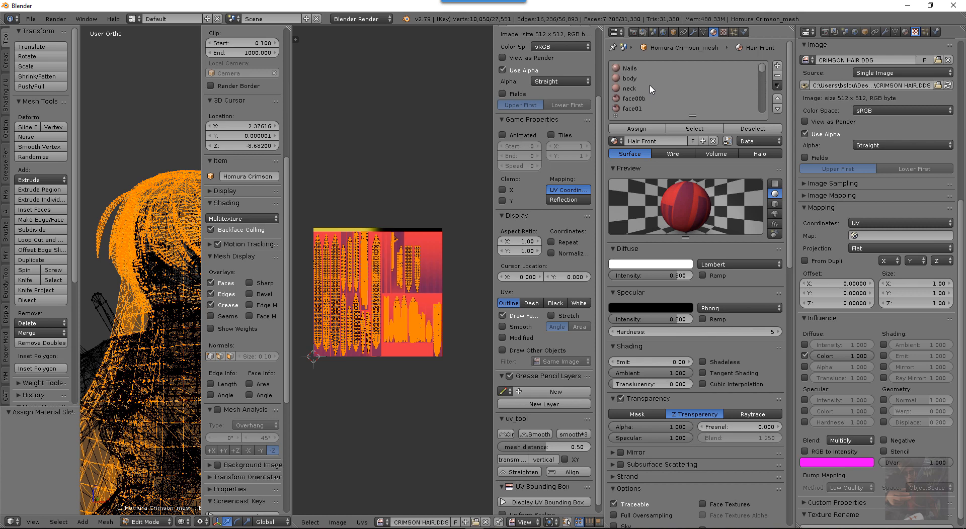
scroll(650, 89, down, 5)
click(647, 78)
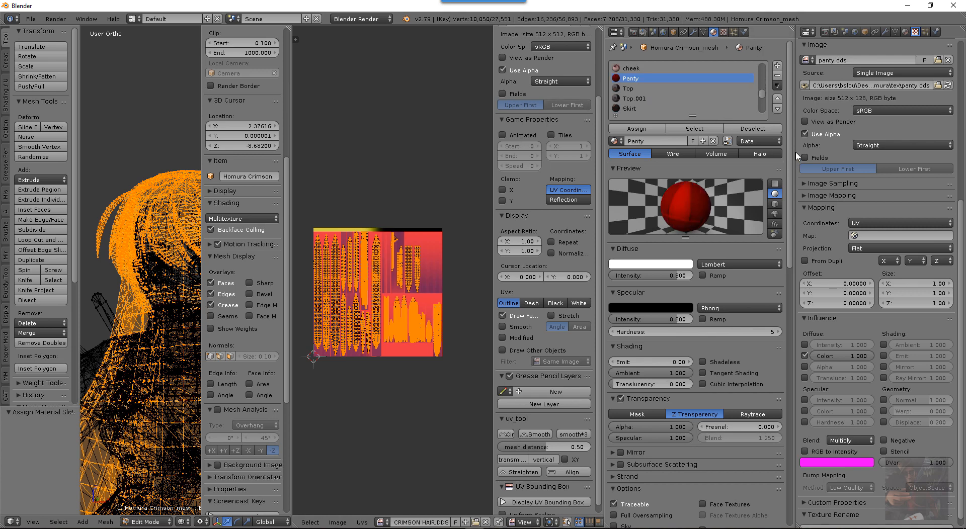
scroll(896, 126, up, 10)
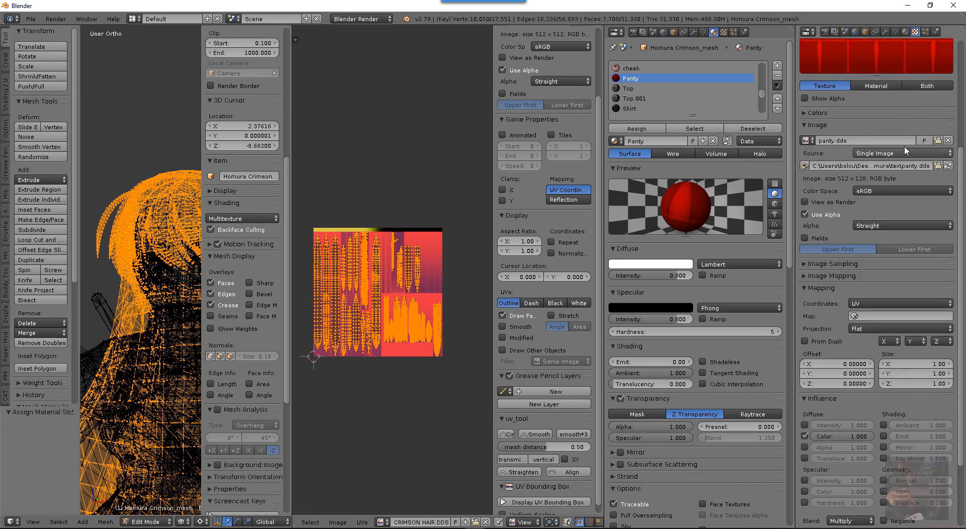
scroll(907, 128, down, 3)
scroll(898, 174, down, 2)
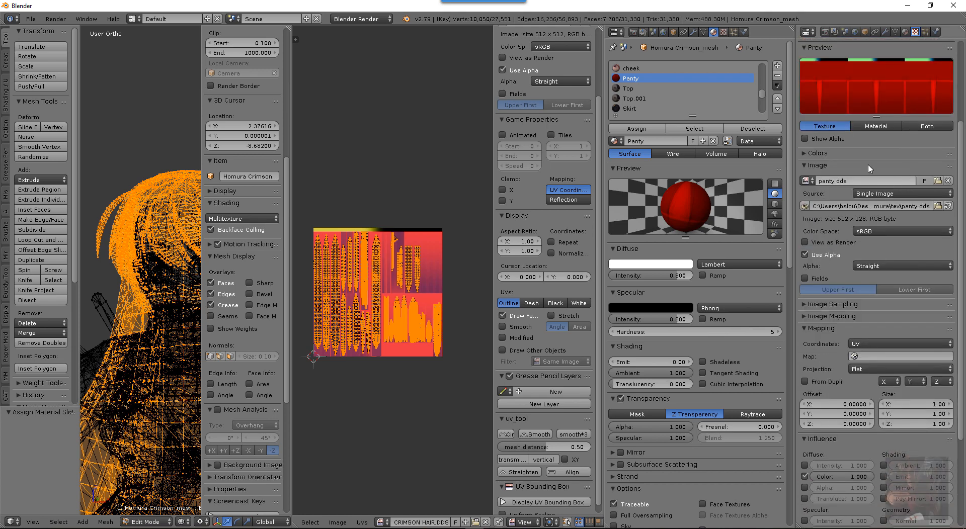
Clear the hair selection and select only the faces of the Top material
click(631, 89)
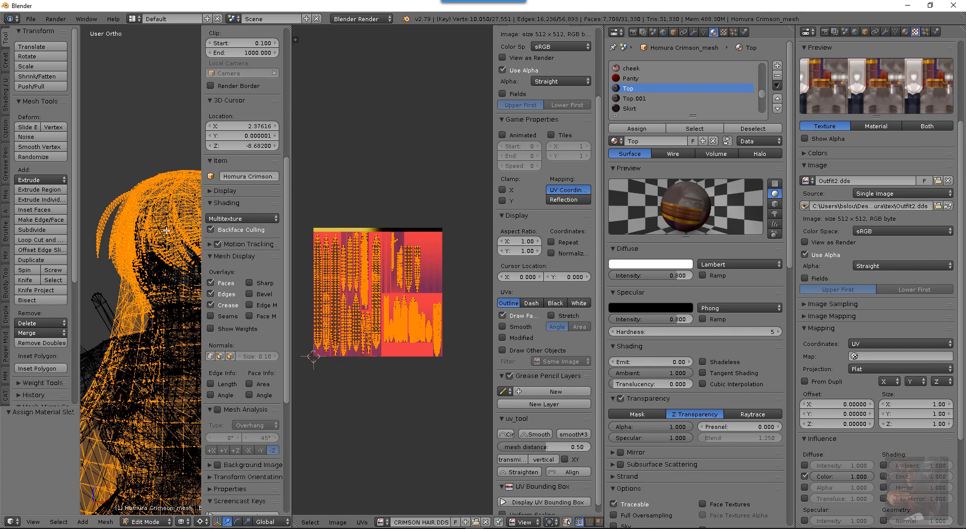
key(a)
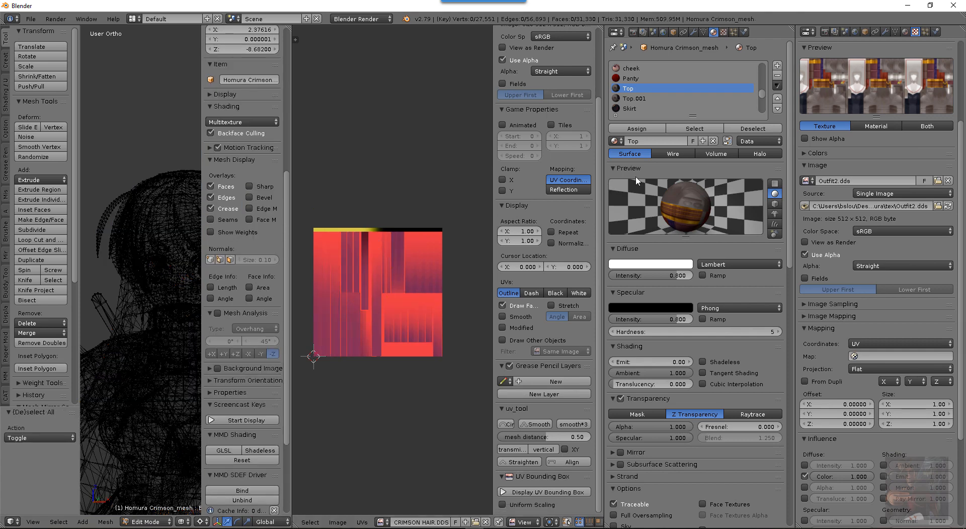
click(685, 129)
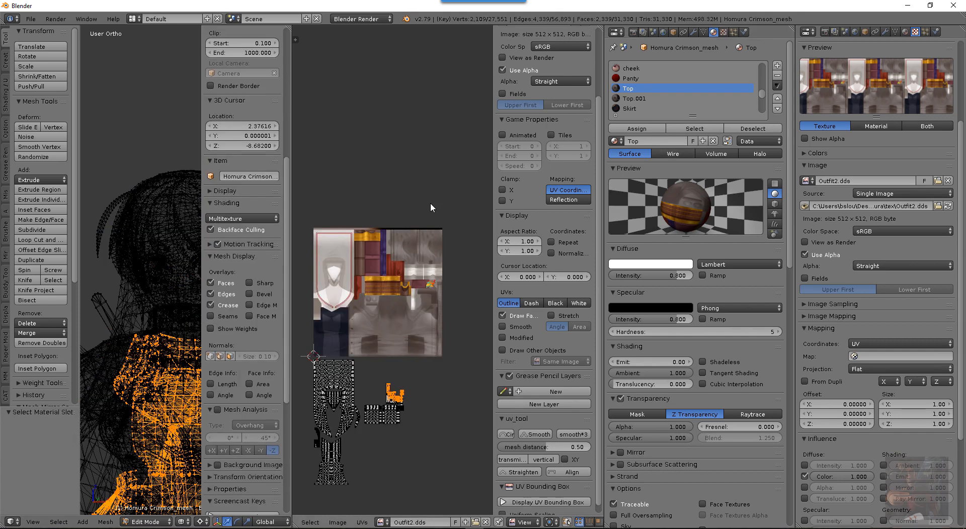
Select all the Top UV islands and move them by 512 along the Y axis onto the outfit texture
scroll(402, 292, down, 2)
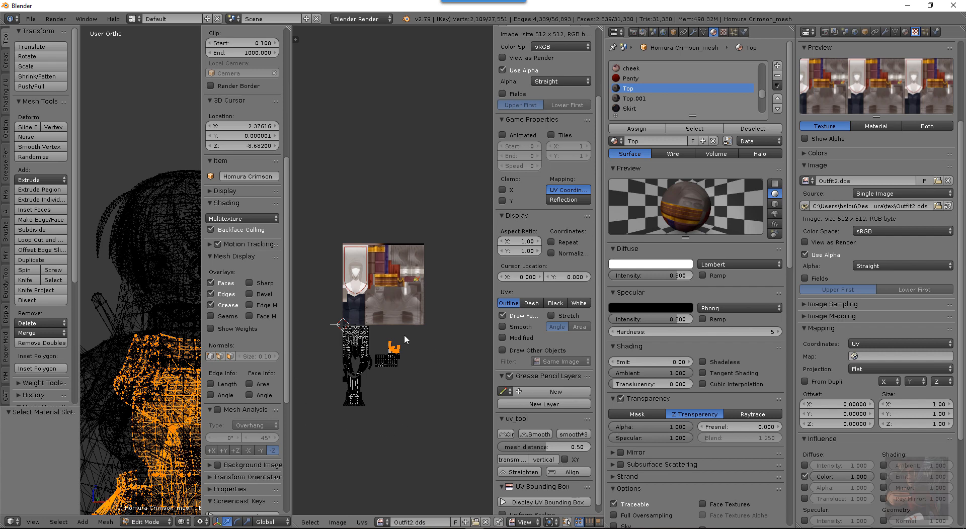
scroll(411, 397, up, 2)
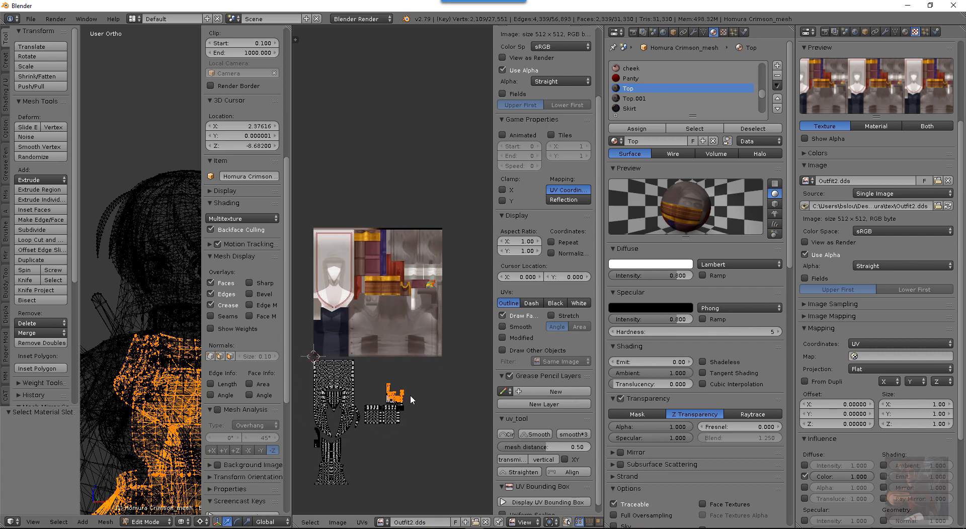
key(a)
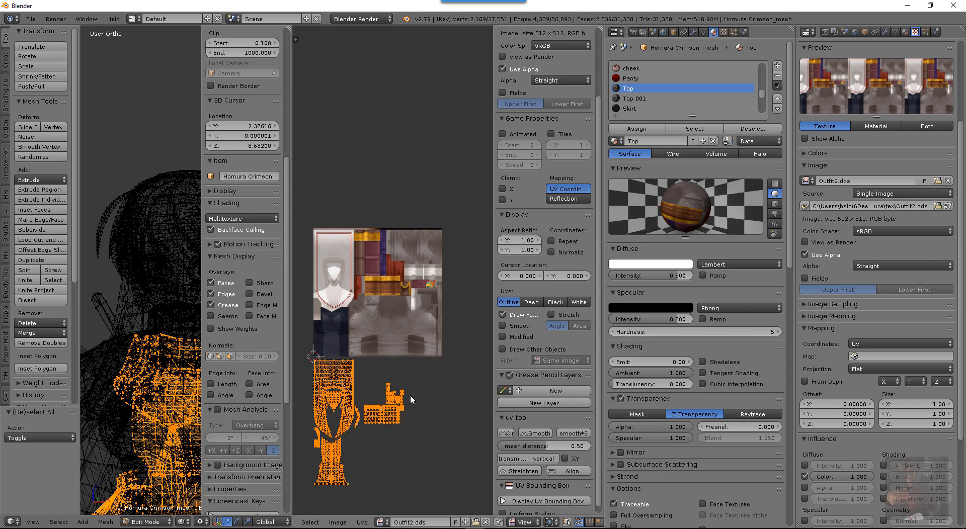
text(gy512)
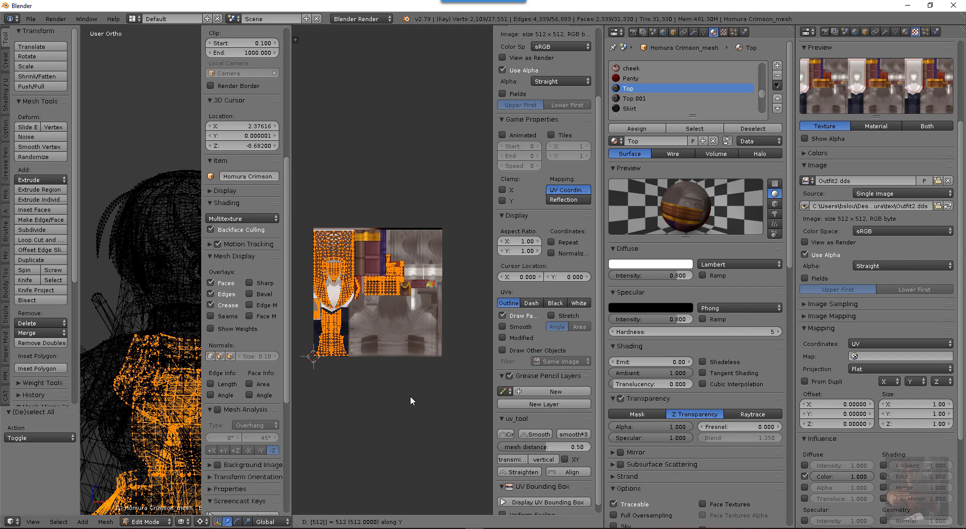
key(Return)
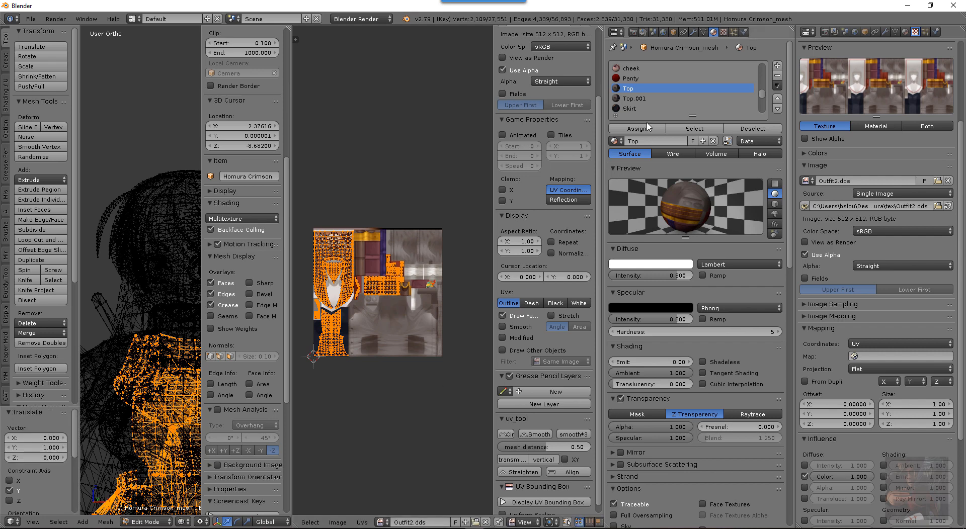
Select the faces of the Top.001 material and deselect those of the Top material
click(636, 99)
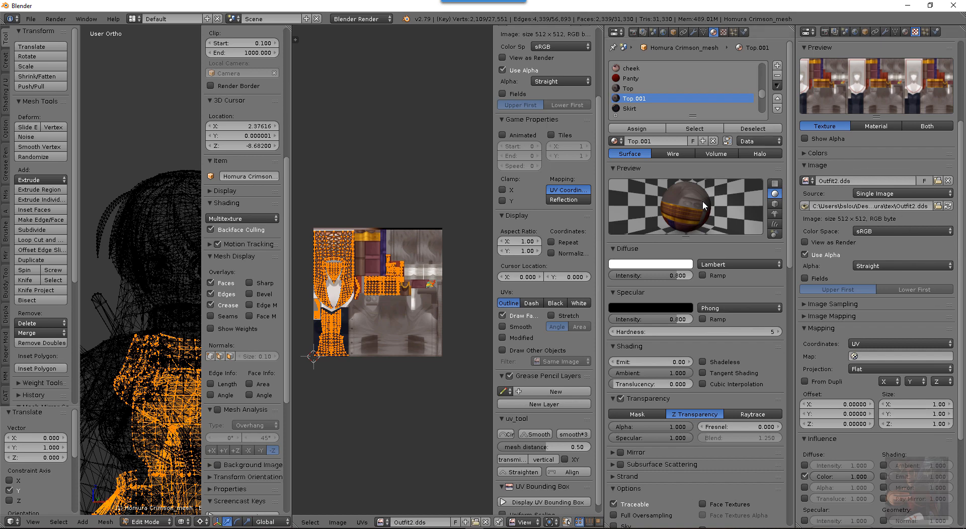
click(699, 131)
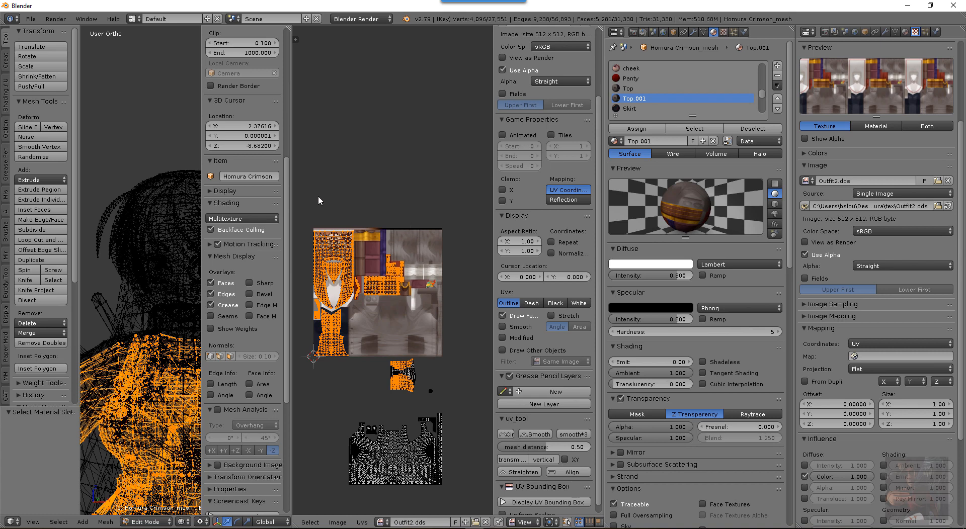
click(629, 90)
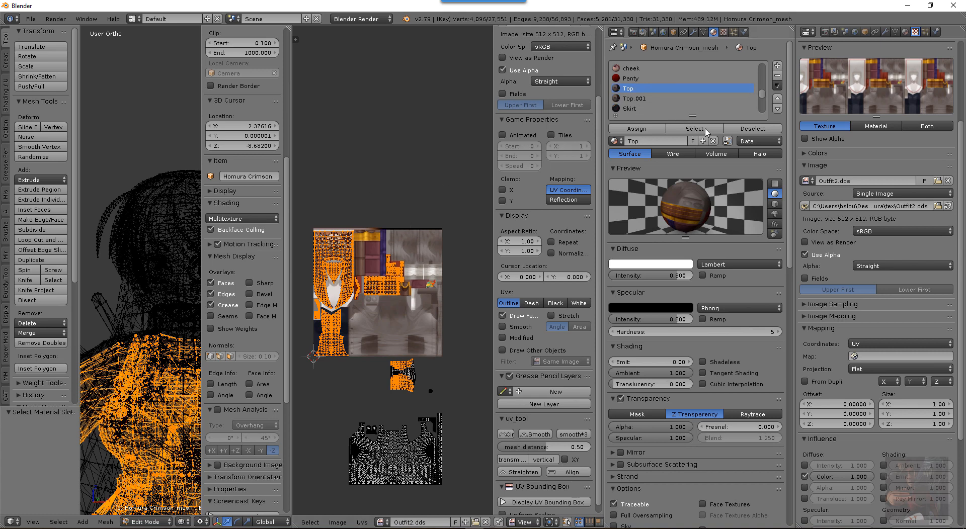
click(735, 129)
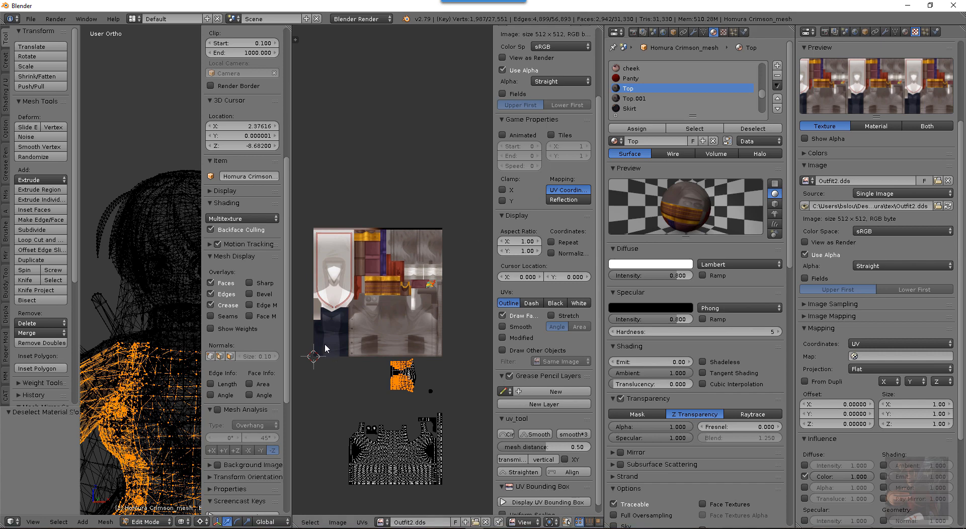
Select all the Top.001 UV islands and move them by 512 along the Y axis onto the Outfit2.dds texture
key(a)
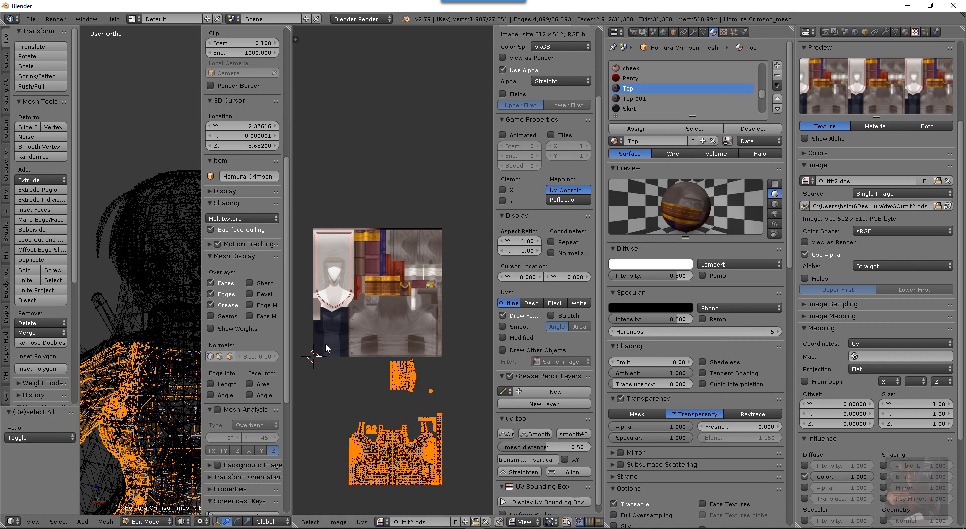
text(gy)
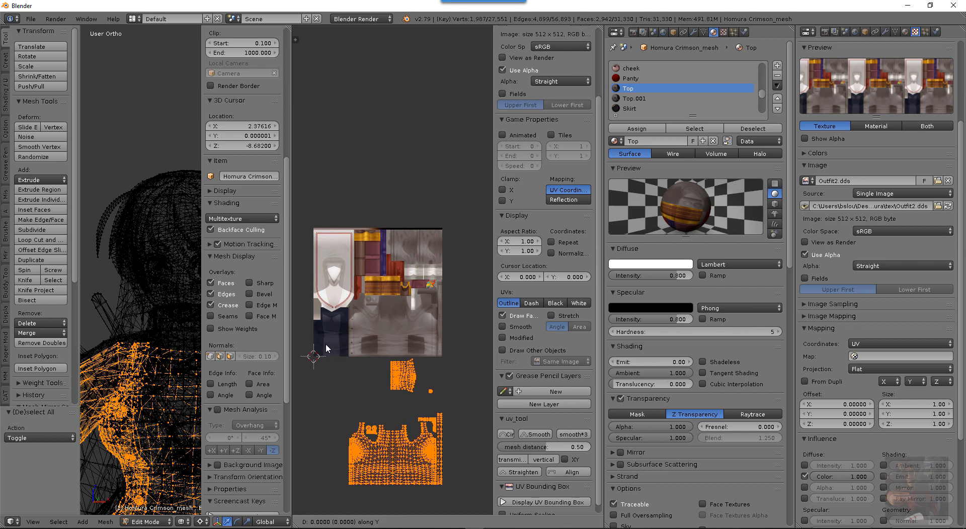
text(512)
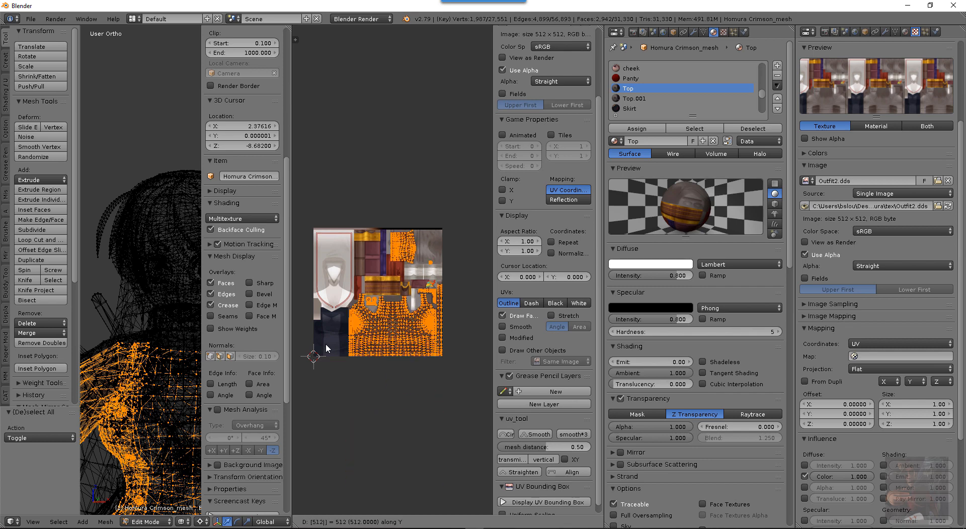
key(Return)
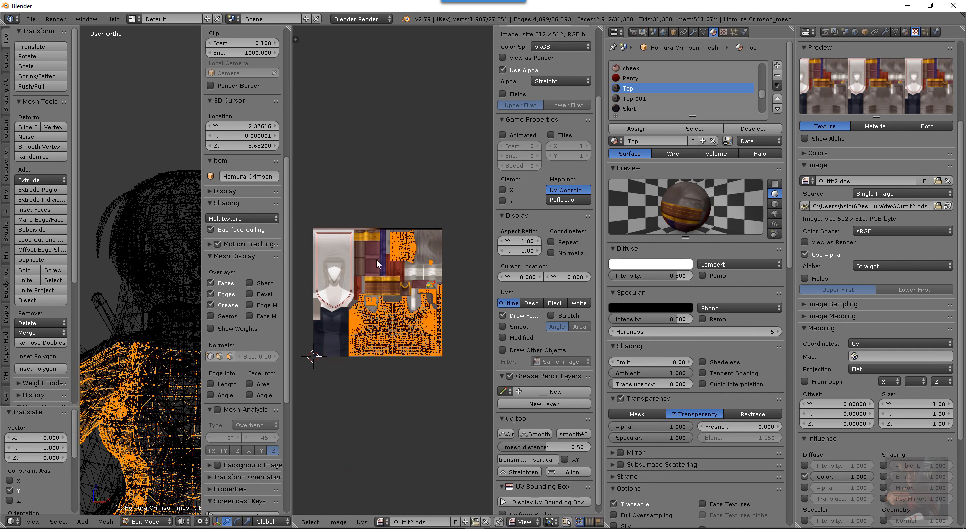
click(752, 129)
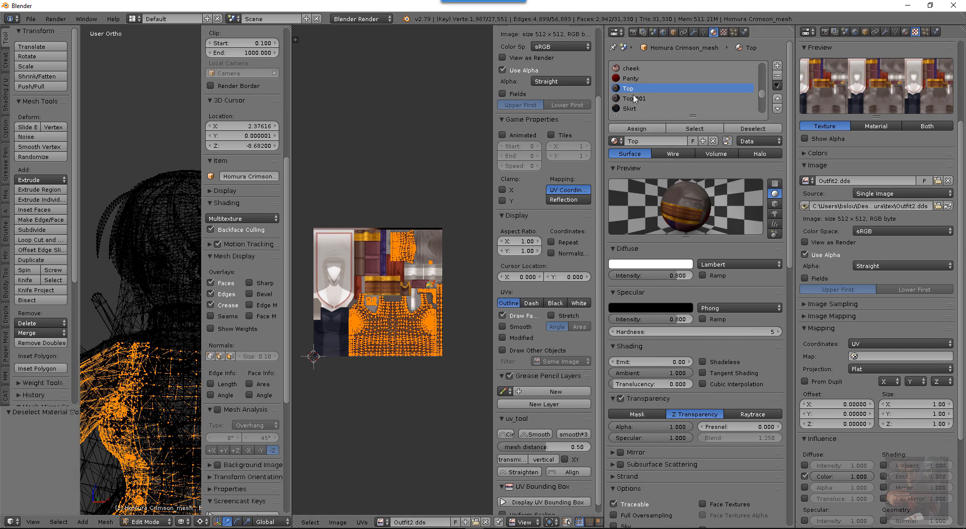
Select the faces of the Arms Acc material and deselect those of the Top.001 material
scroll(635, 100, down, 2)
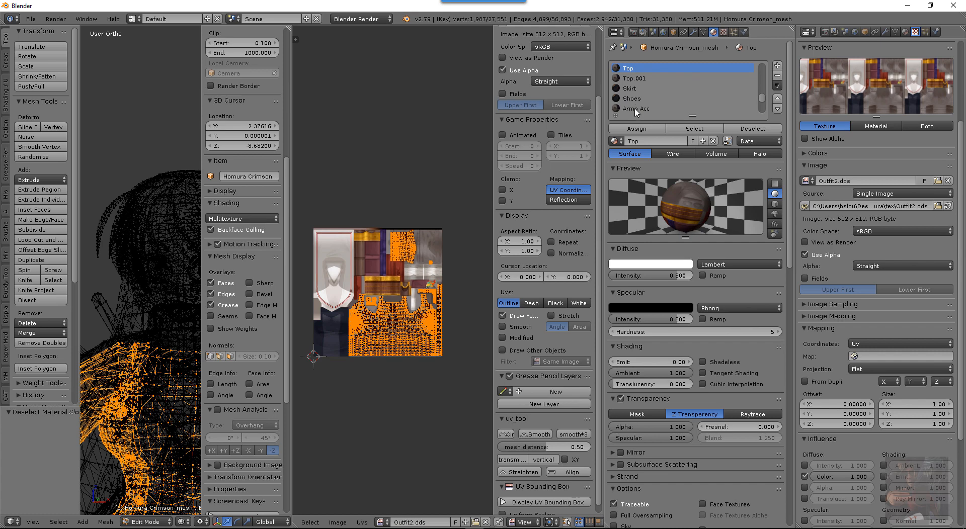
click(636, 109)
click(694, 129)
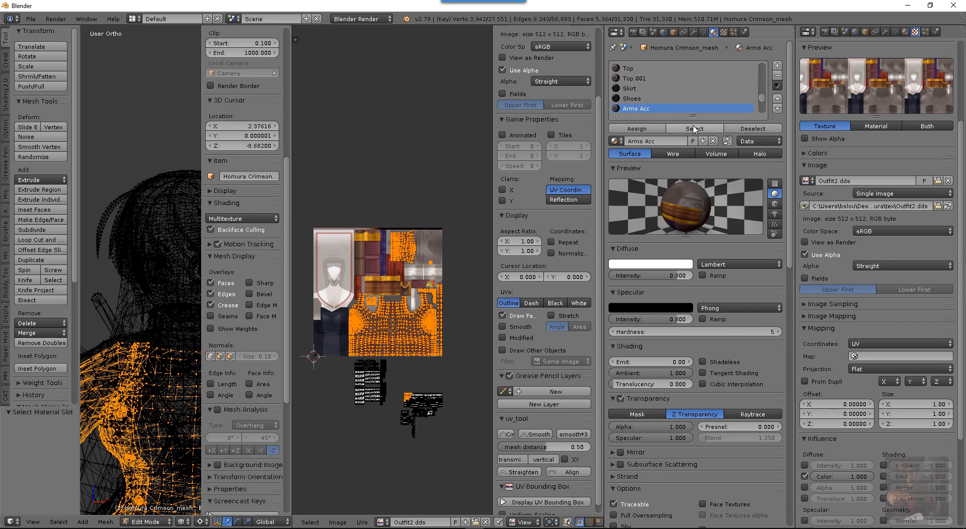
click(634, 79)
click(753, 129)
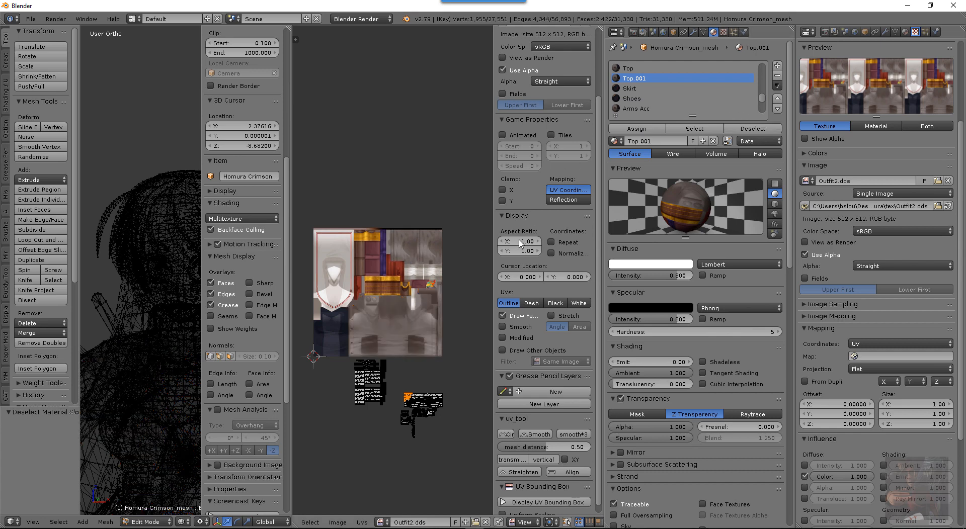
Select all the Arms Acc UV islands and move them by 512 along the Y axis onto the Outfit2.dds texture
key(a)
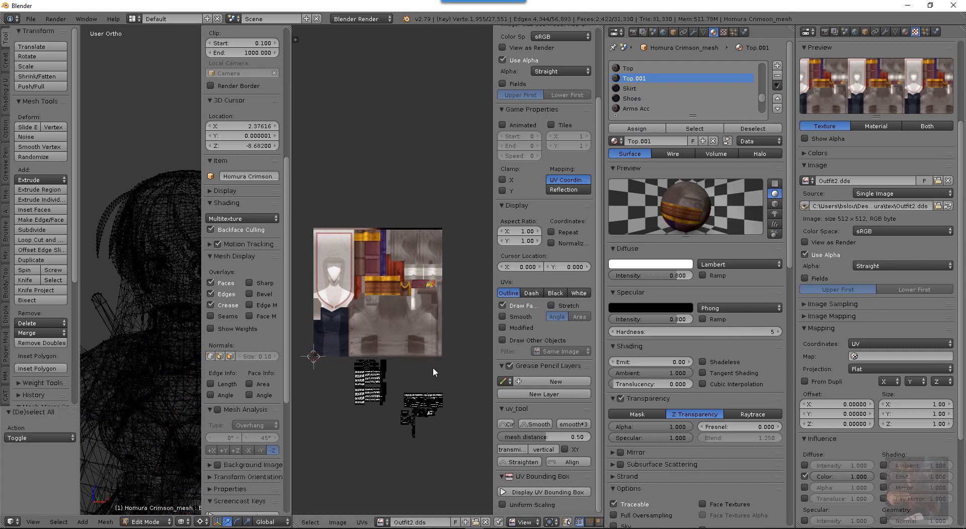
key(a)
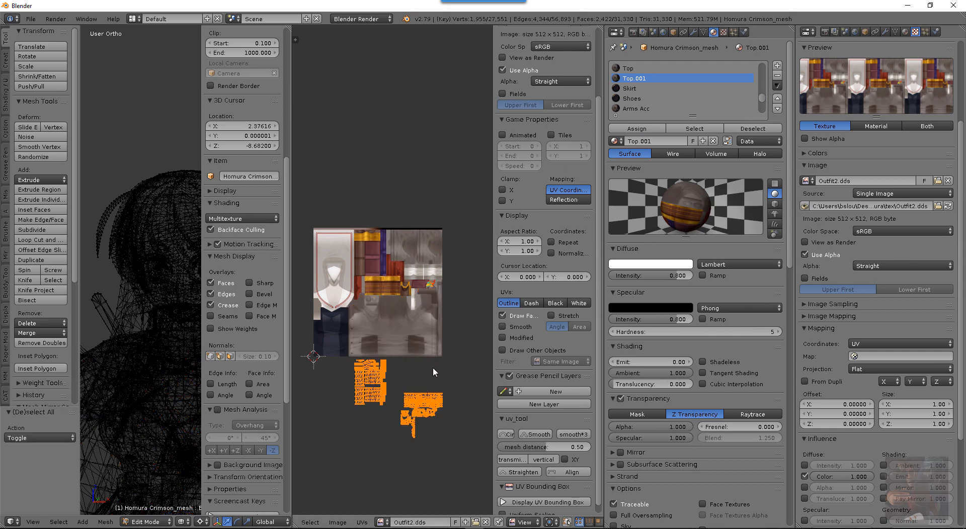
text(gy51)
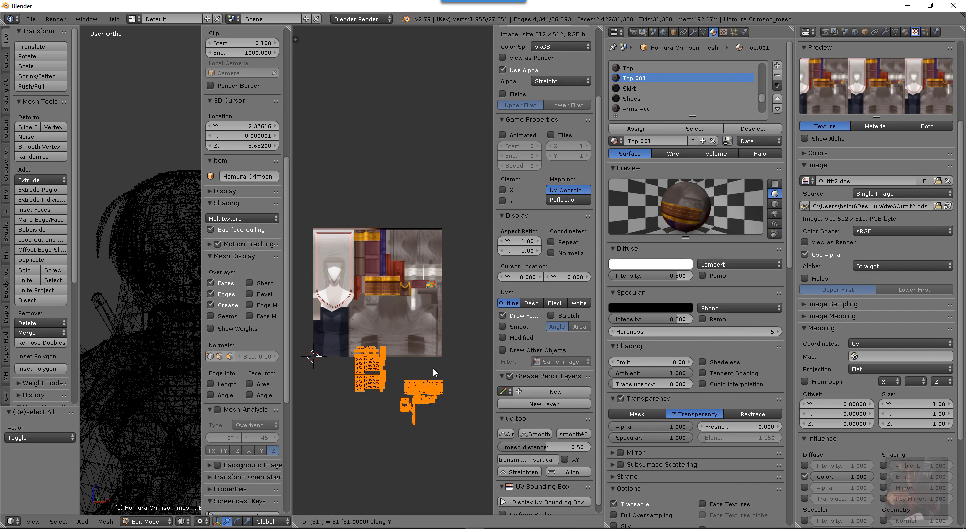
text(2)
key(Return)
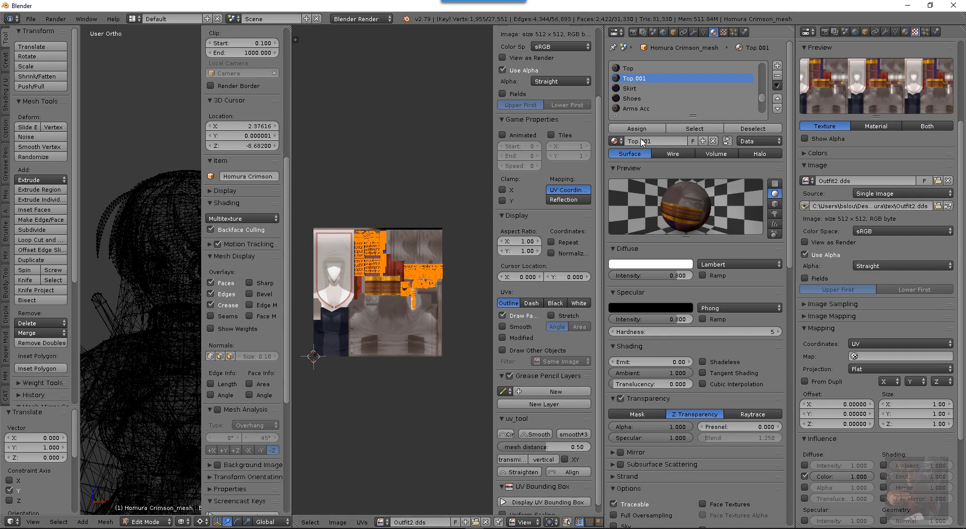
Select the faces of the Arms Acc, Top.001 and Top materials together and assign them all to the Top material
click(635, 109)
click(697, 130)
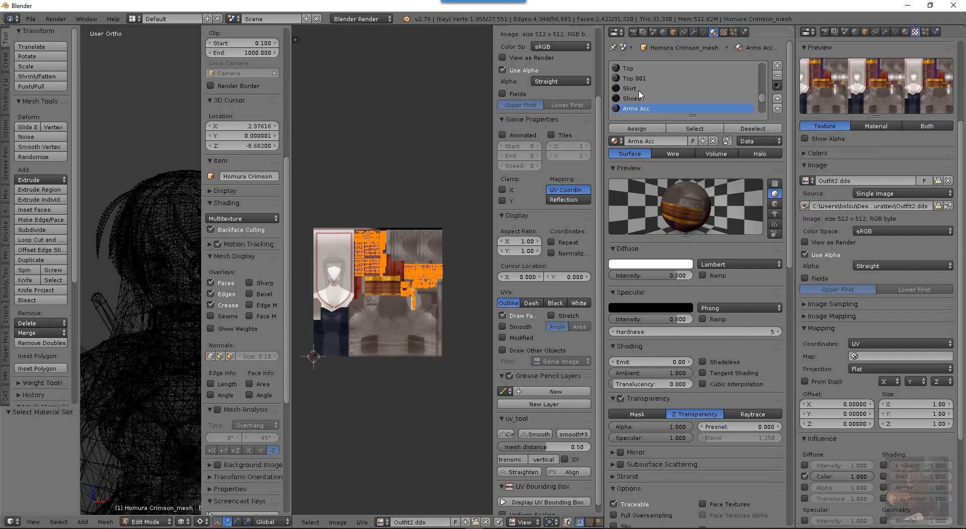
click(634, 79)
click(697, 130)
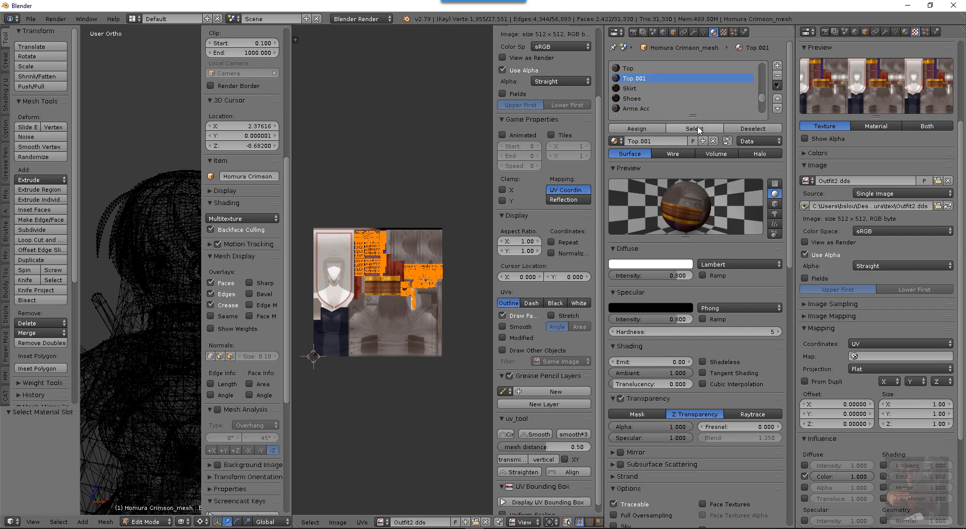
click(627, 70)
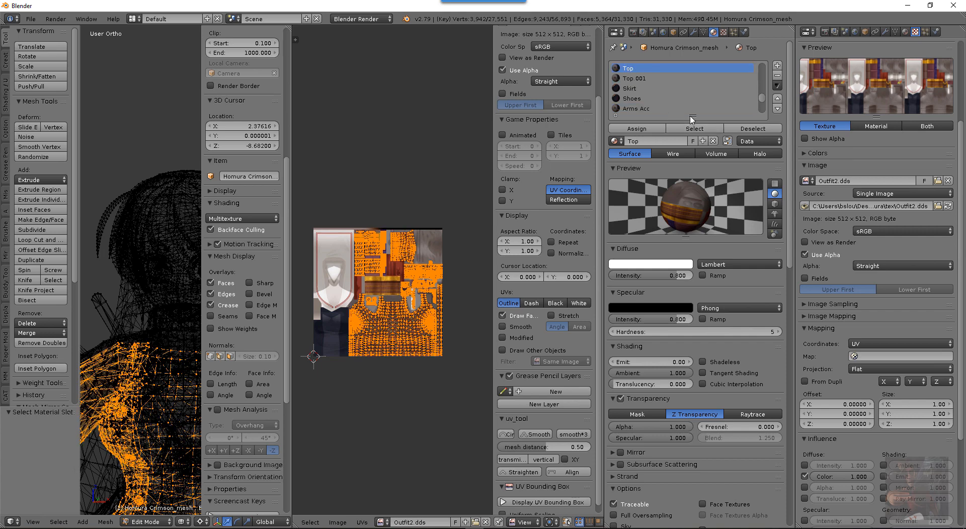
click(694, 129)
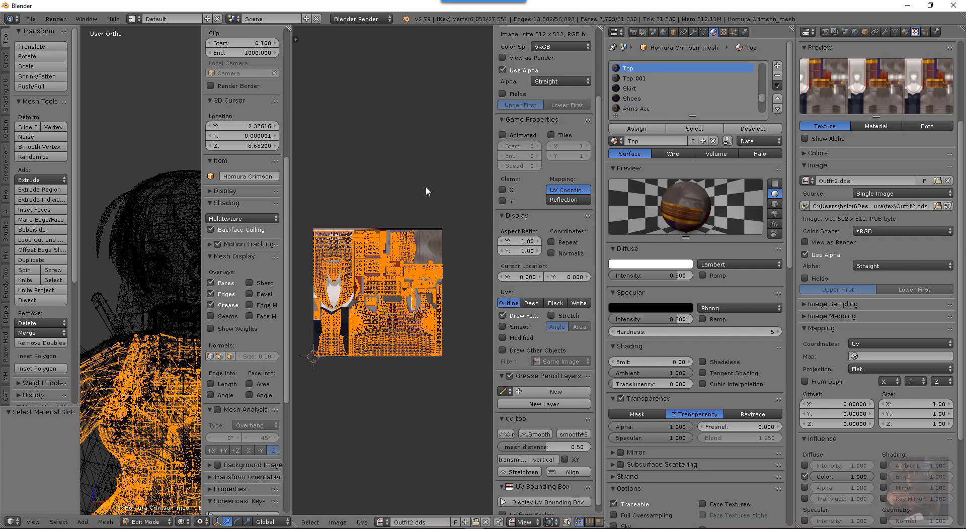
key(a)
key(a)
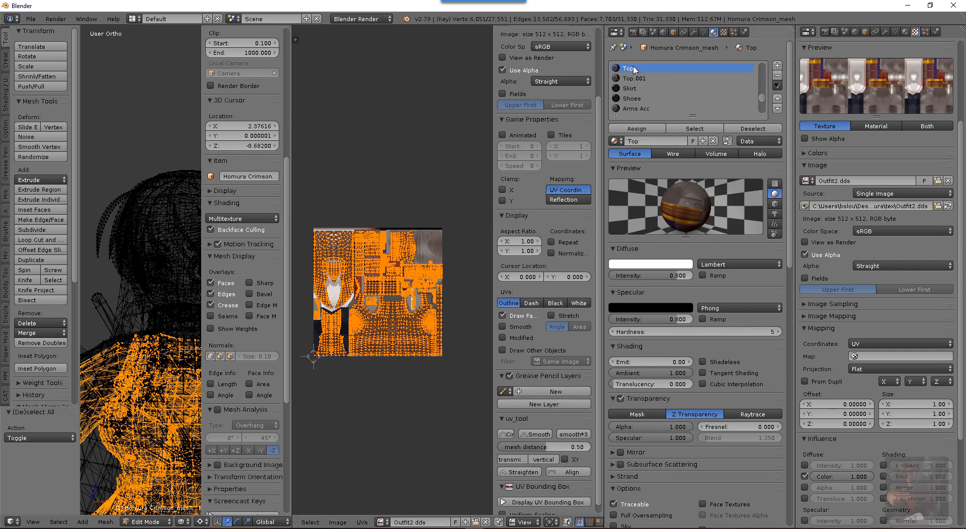
click(638, 128)
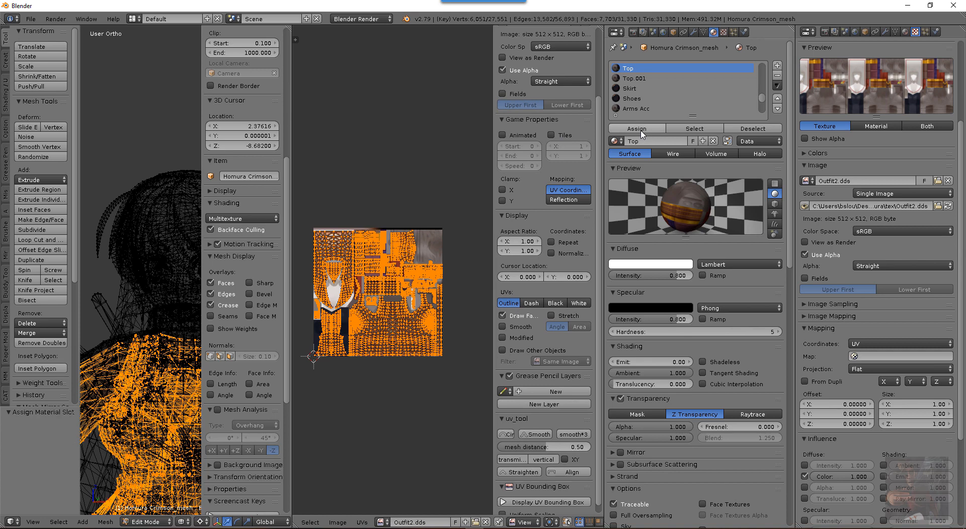
Clear the current selection and select only the faces of the Skirt material
click(628, 89)
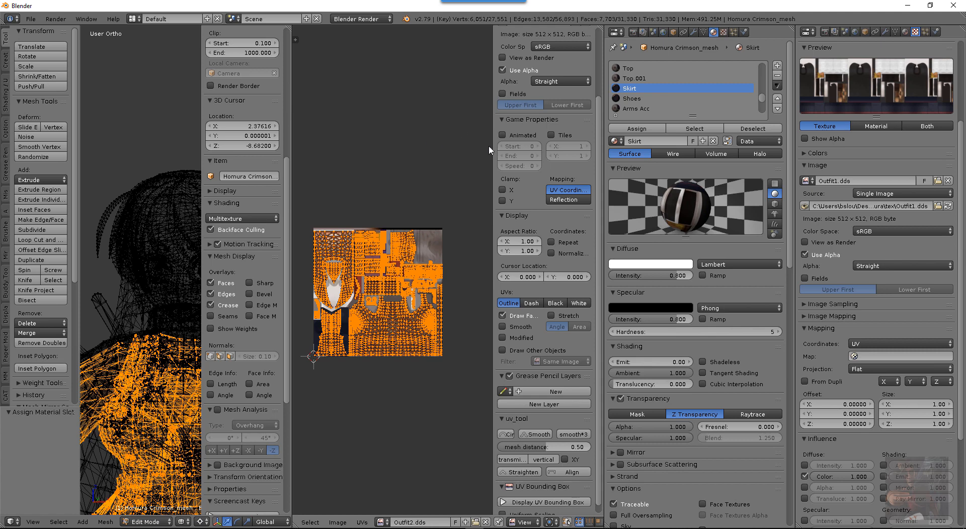
key(a)
scroll(252, 193, down, 5)
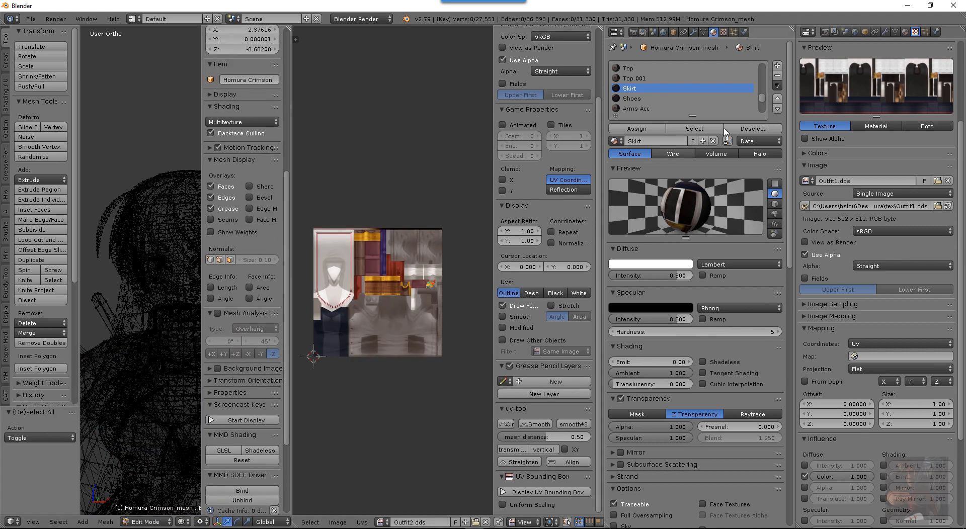
click(694, 128)
Select all the Skirt UV islands and move them by 512 along the Y axis onto the Outfit1.dds texture
scroll(439, 233, down, 4)
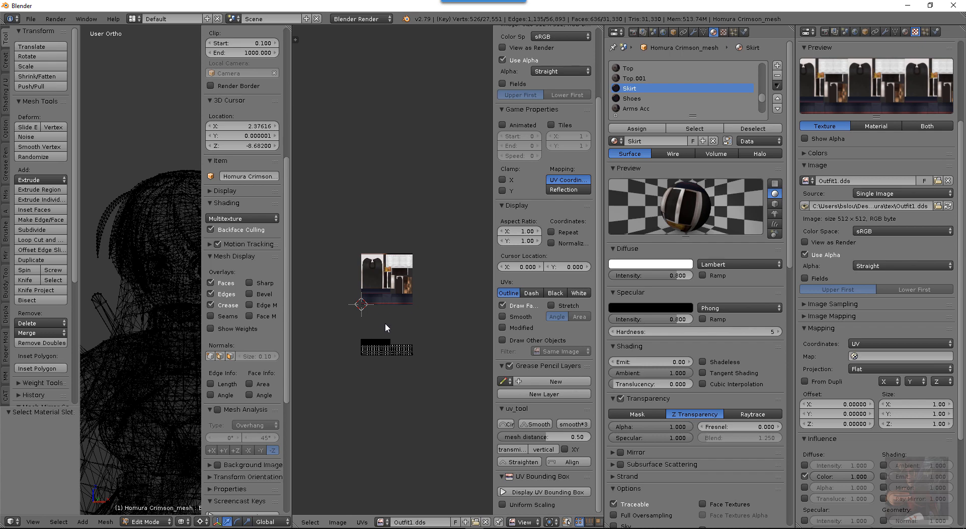
key(a)
text(g)
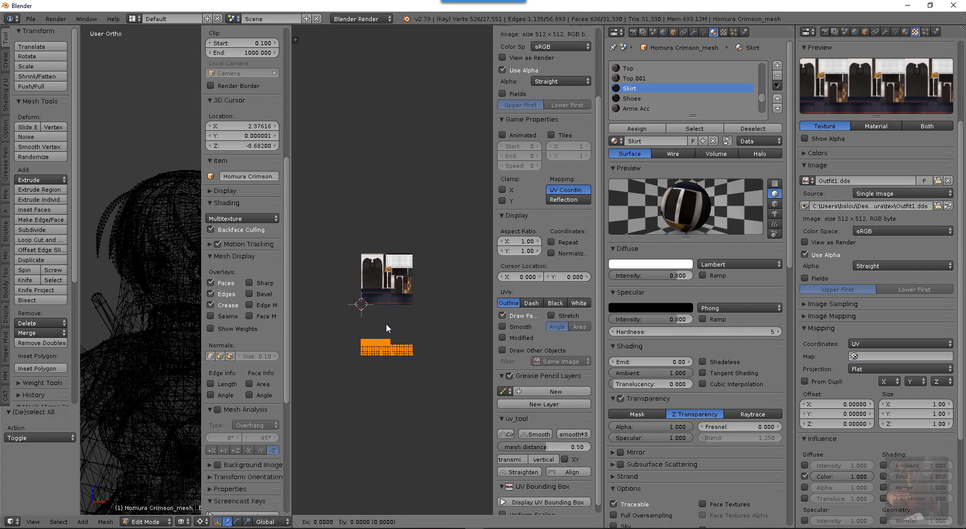
text(y512)
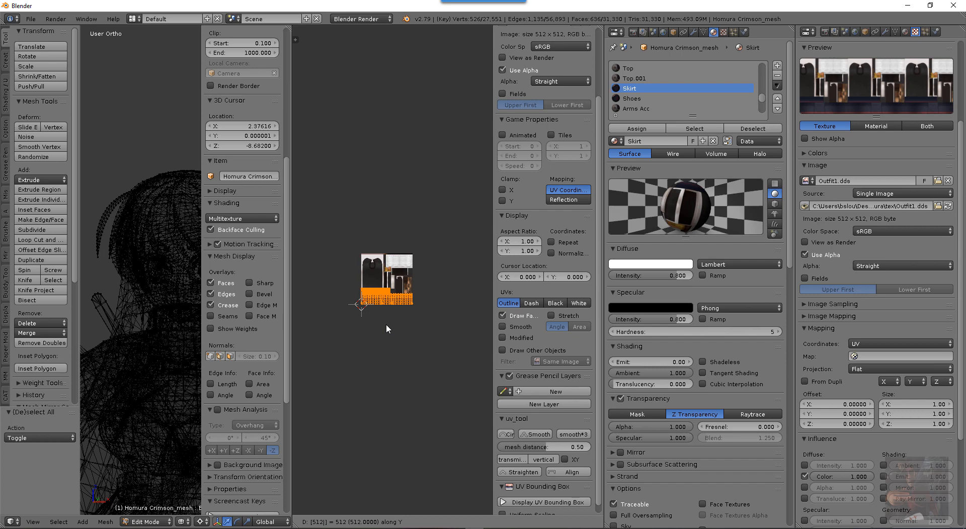
key(Return)
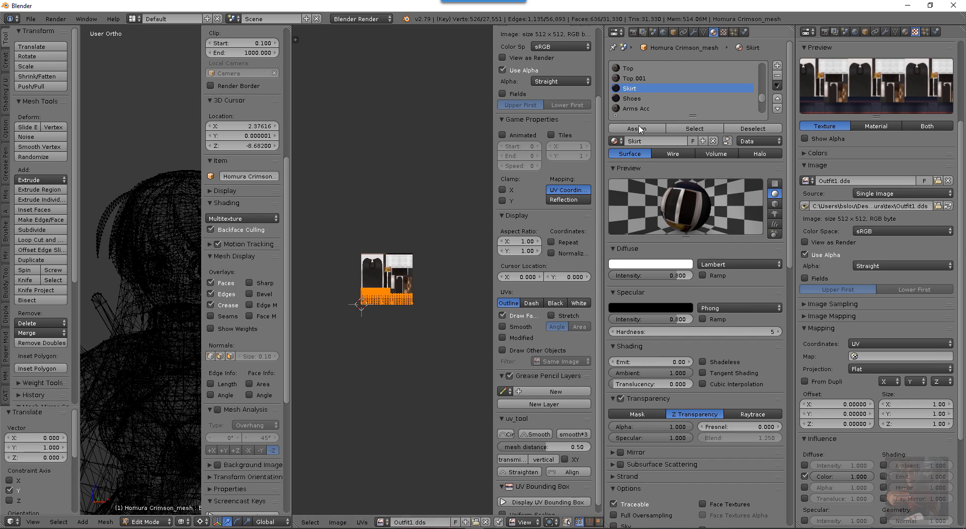
Deselect the faces of the Skirt material and select those of the Shoes material
click(634, 99)
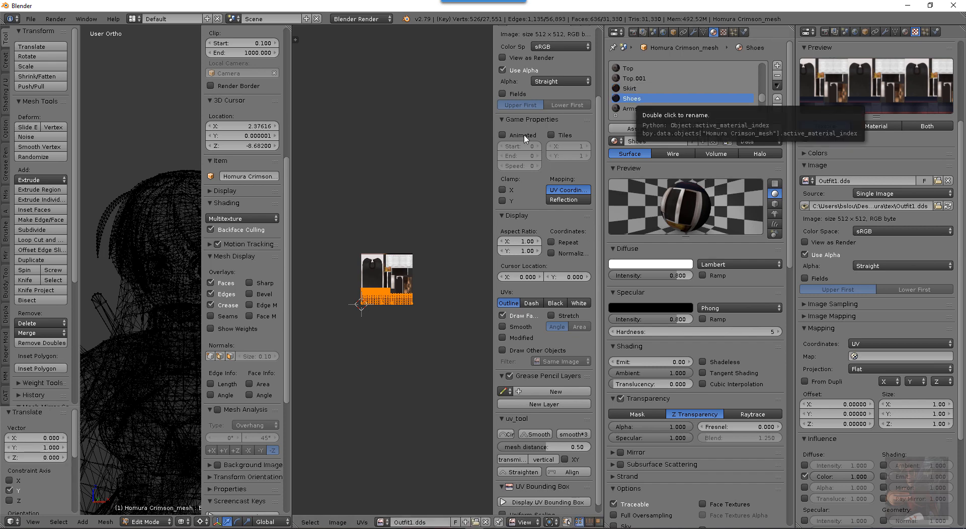
click(635, 88)
click(753, 128)
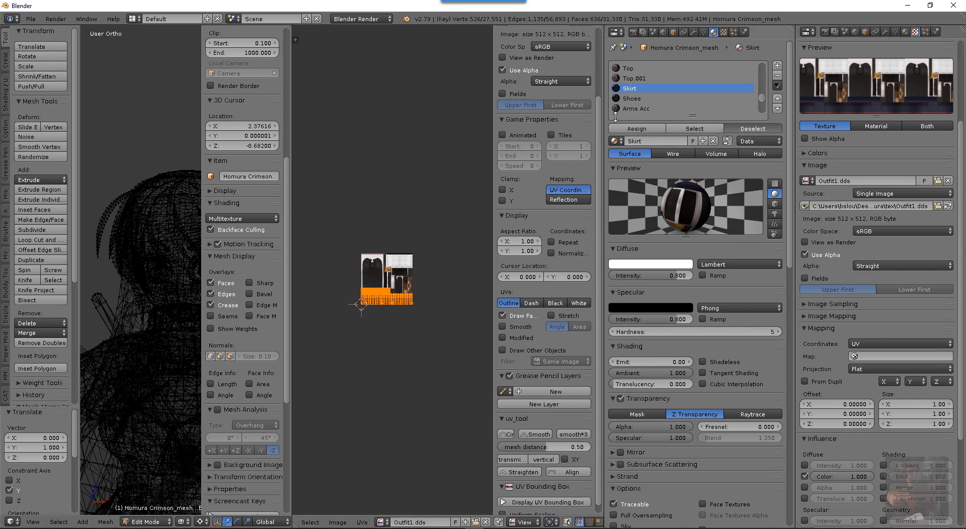
click(688, 130)
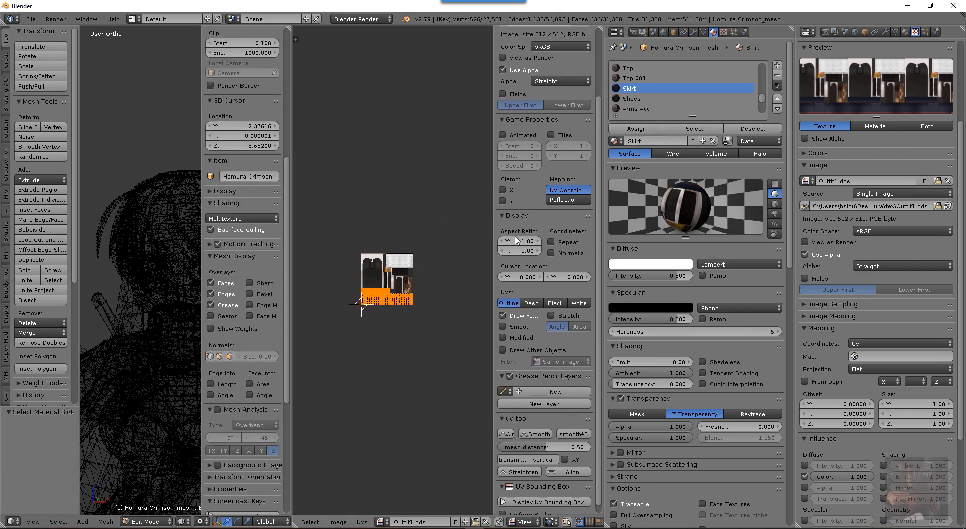
click(739, 129)
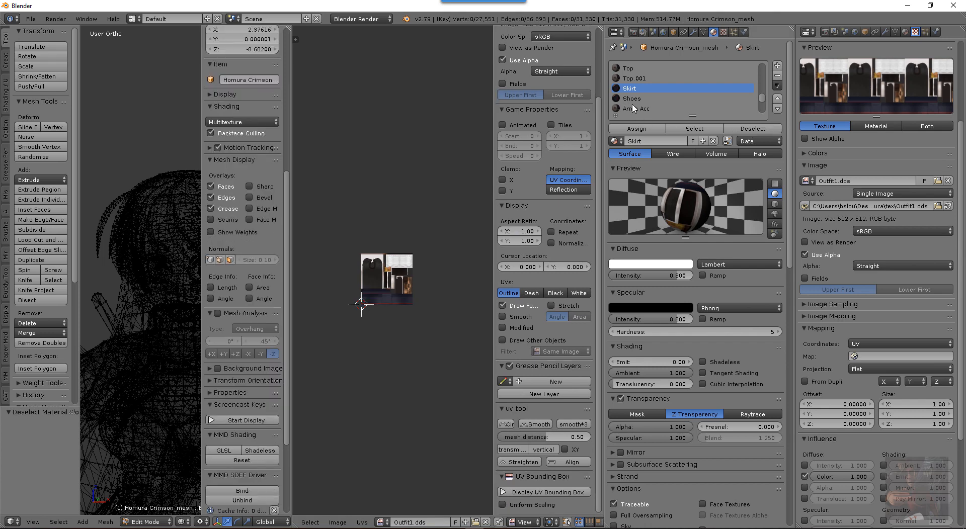
click(634, 99)
click(698, 129)
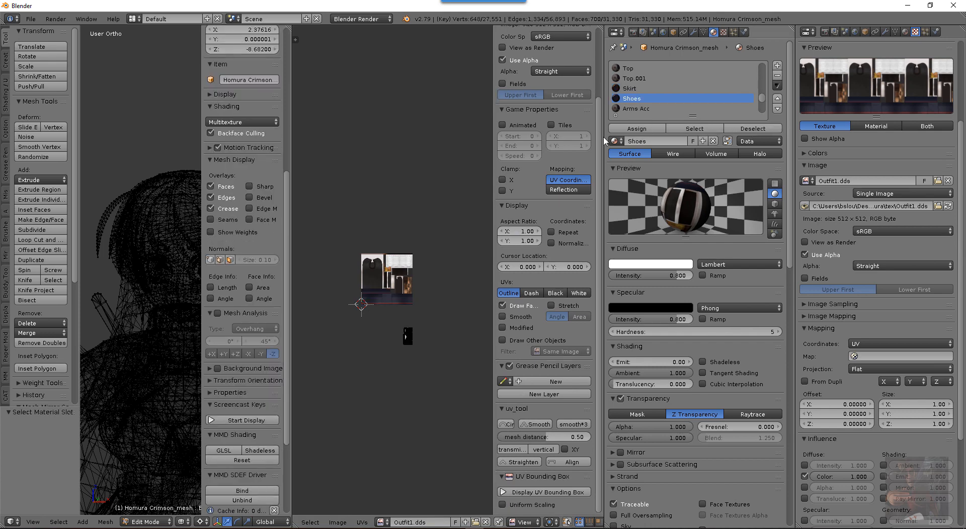
Move all the Shoes UV islands by 512 along the Y axis onto the Outfit1.dds texture, then deselect the Shoes faces
key(a)
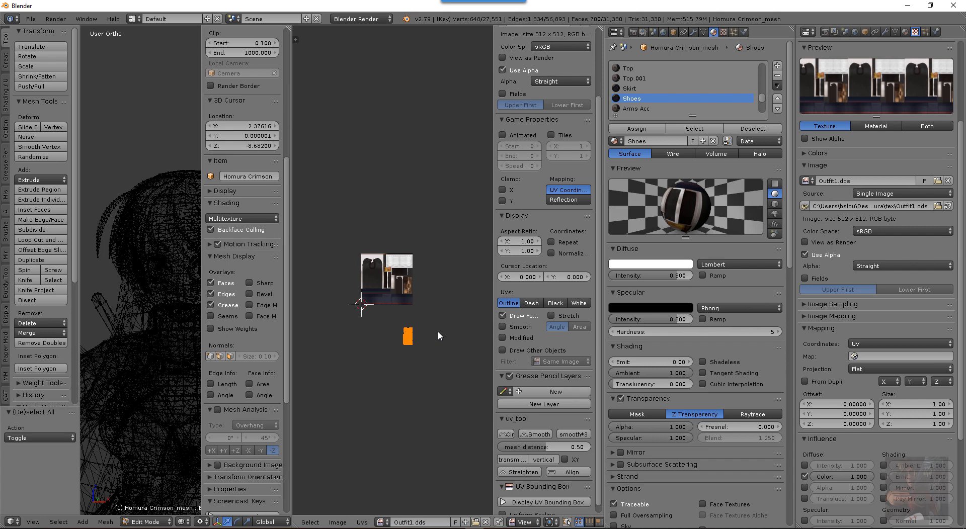
key(g)
key(y)
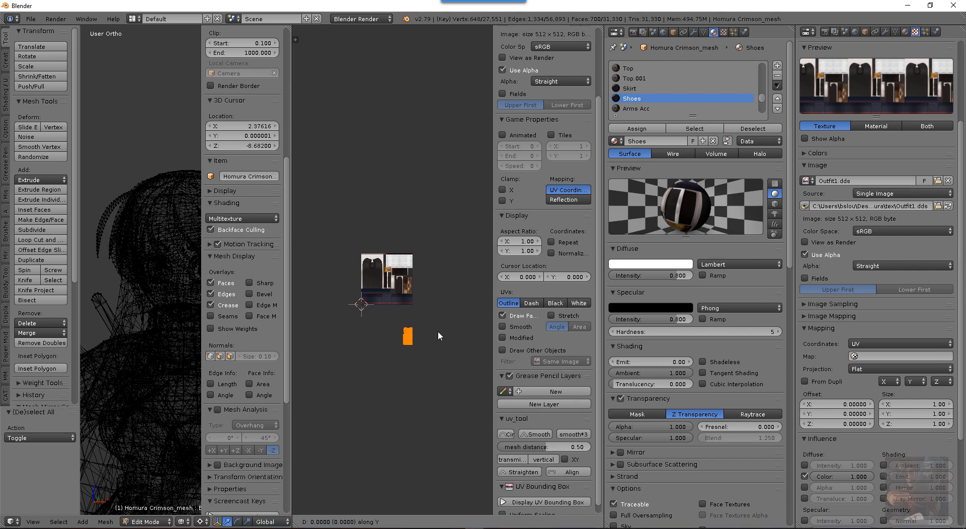
text(512)
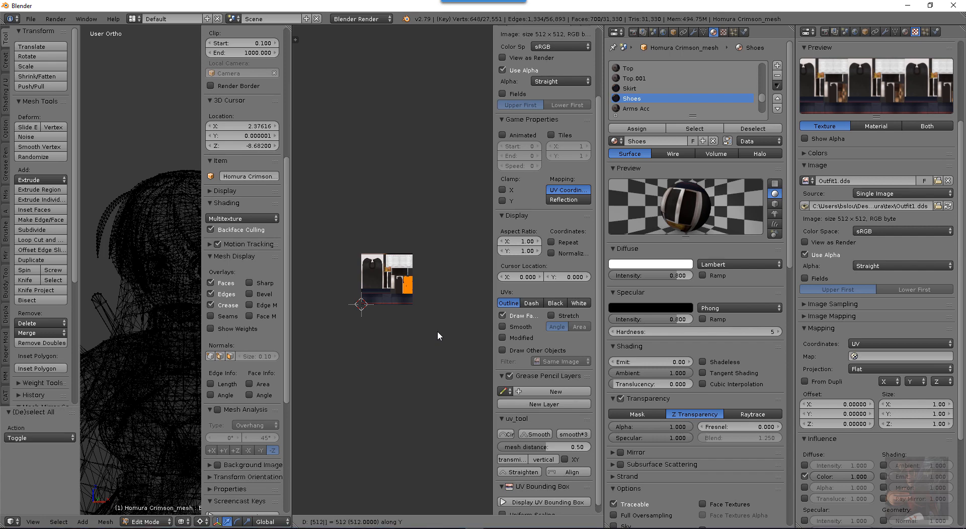
key(Return)
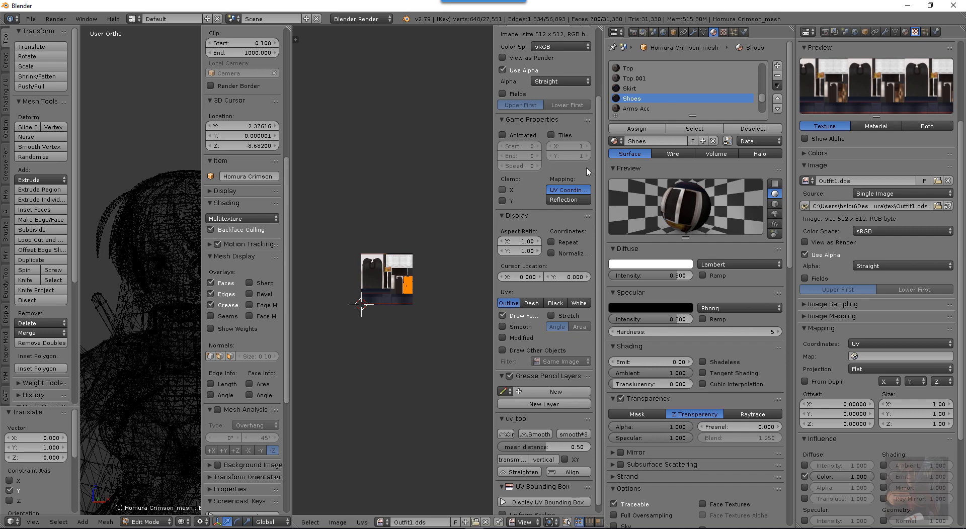
click(753, 128)
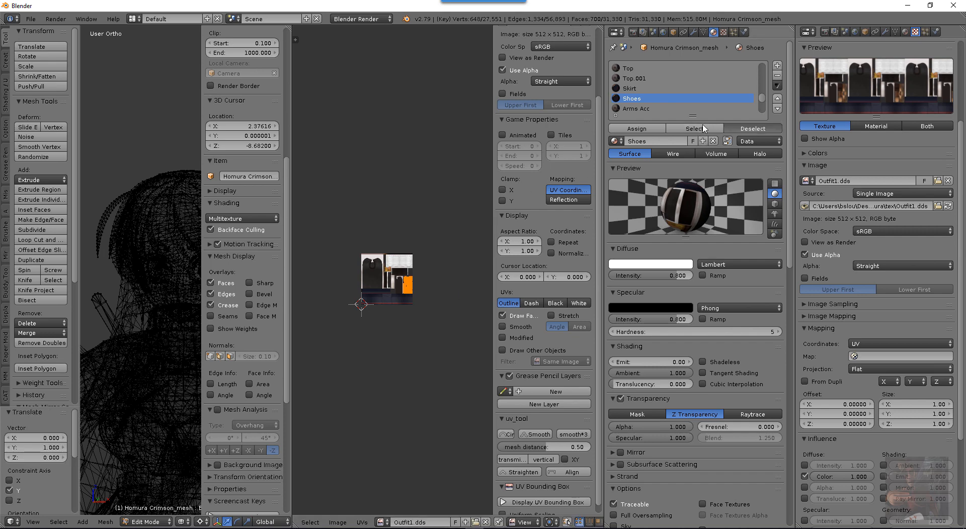
scroll(635, 108, down, 2)
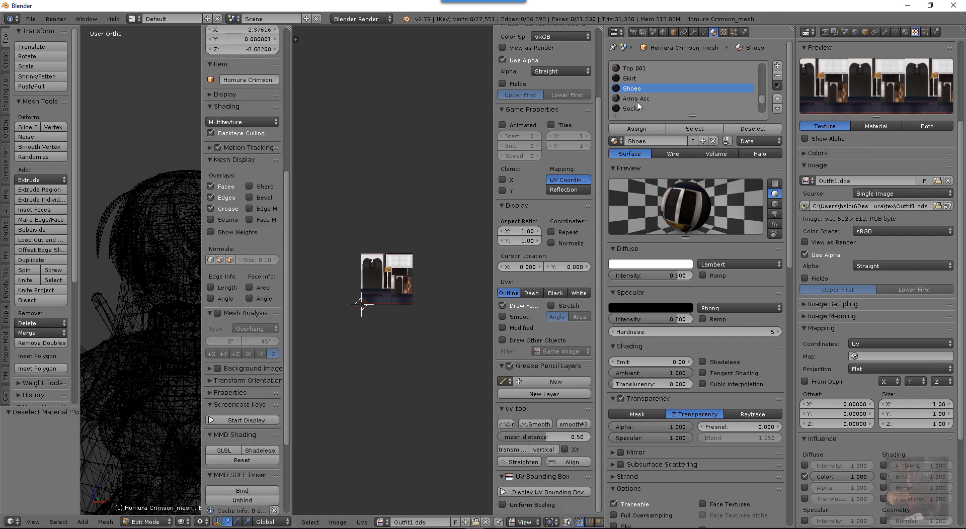
Select the faces of both the Socks and the Socks.001 materials
click(633, 99)
click(694, 128)
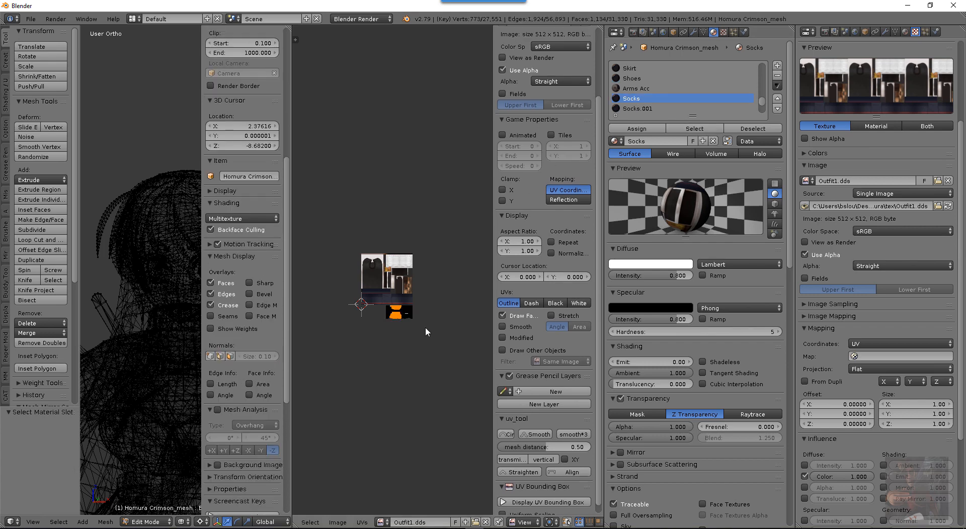
key(a)
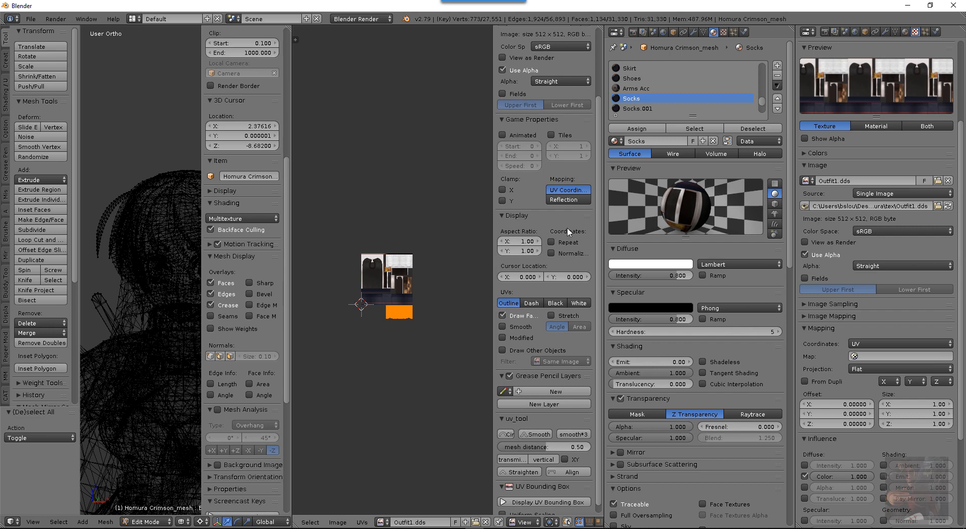
click(636, 108)
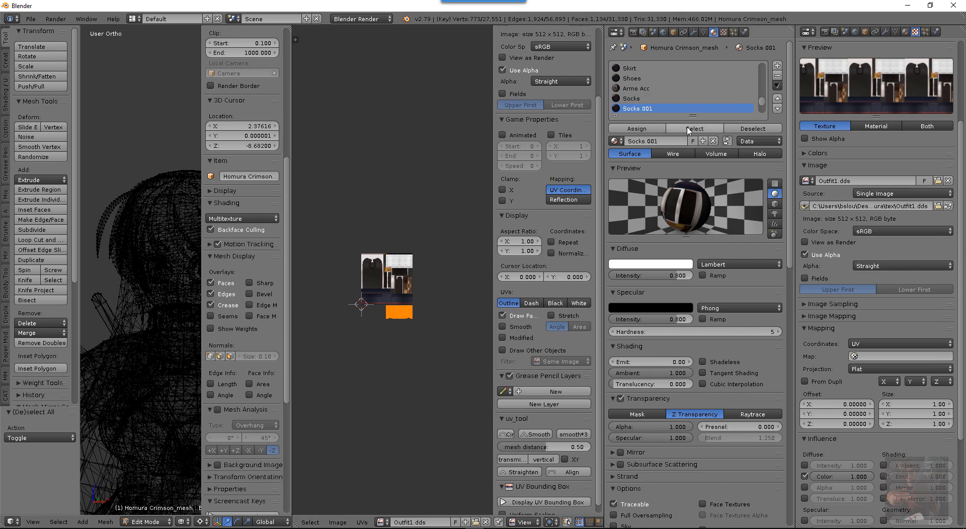
click(688, 129)
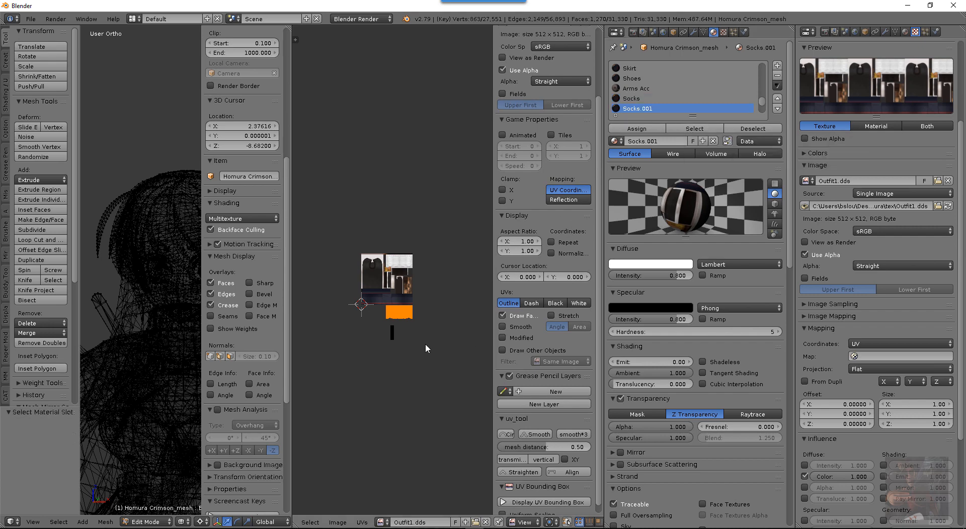
Move all the UV islands of both socks materials by 512 along the Y axis onto the Outfit1.dds texture
key(a)
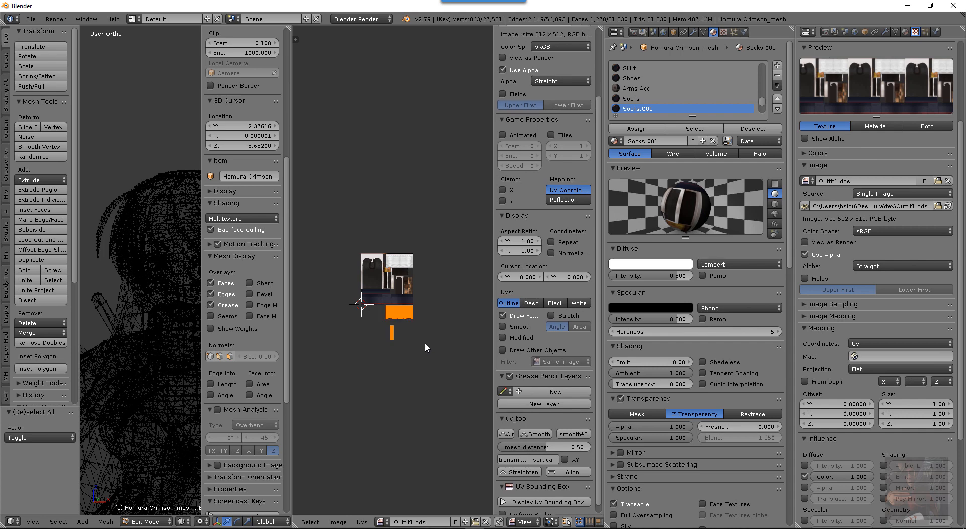
key(g)
text(y)
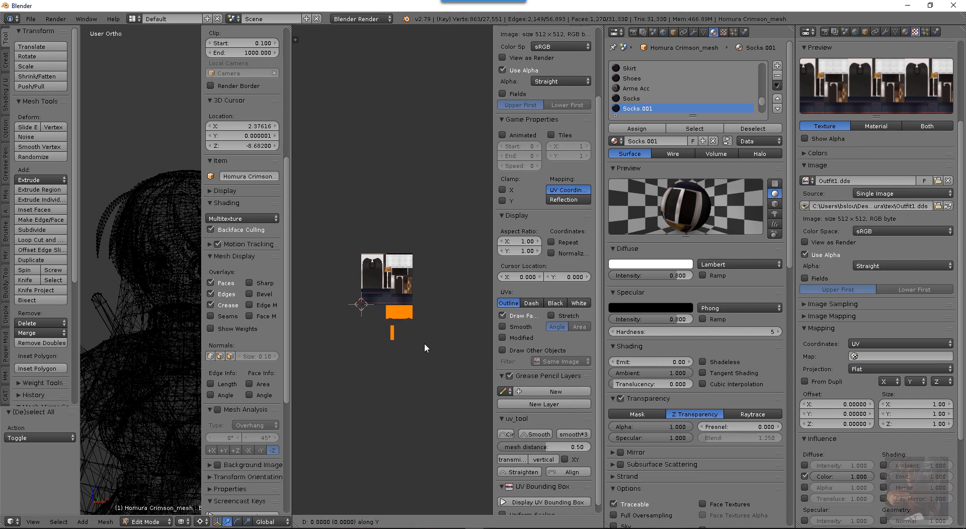
text(512)
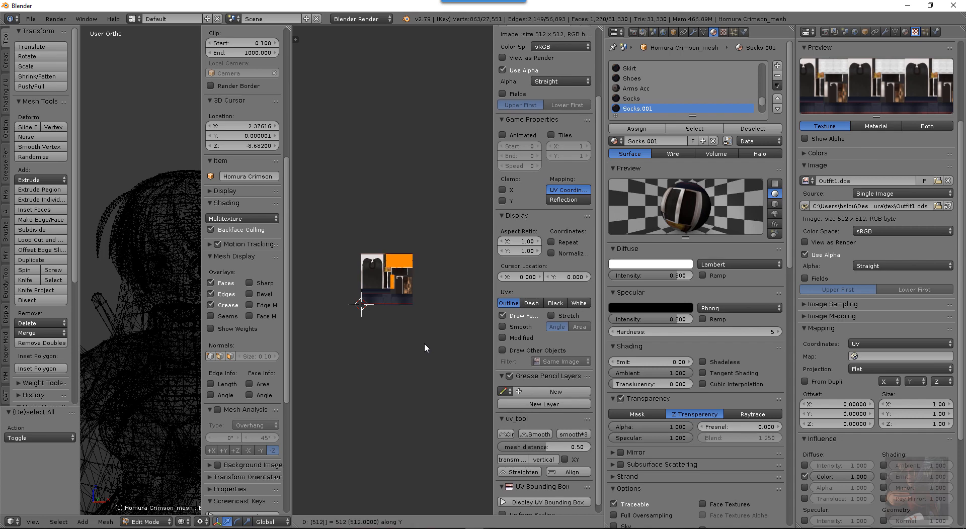
key(Return)
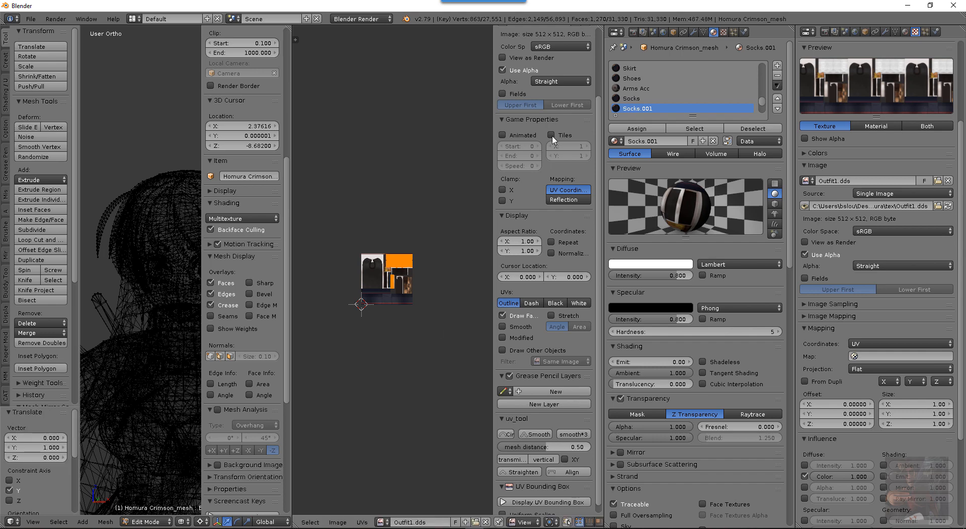
Clear the socks selection and select only the faces of the Cape material
scroll(635, 103, down, 2)
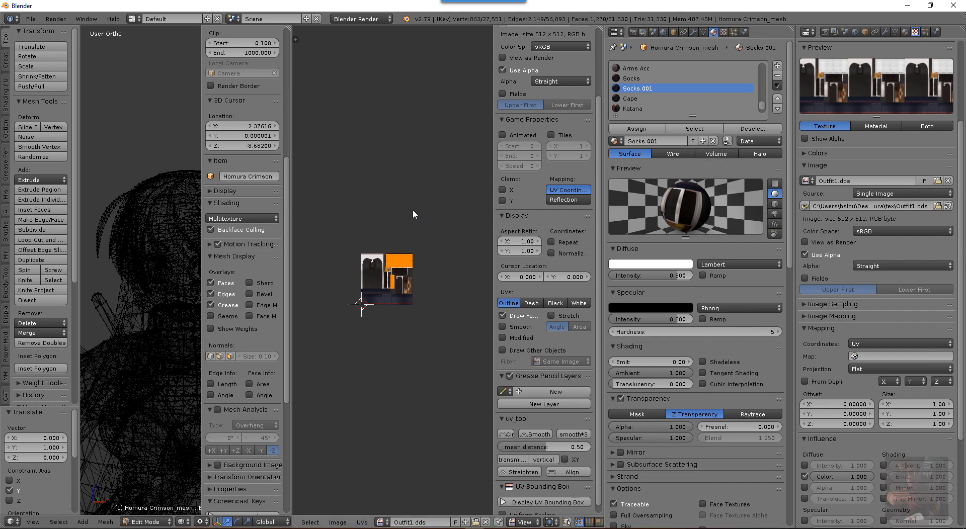
key(a)
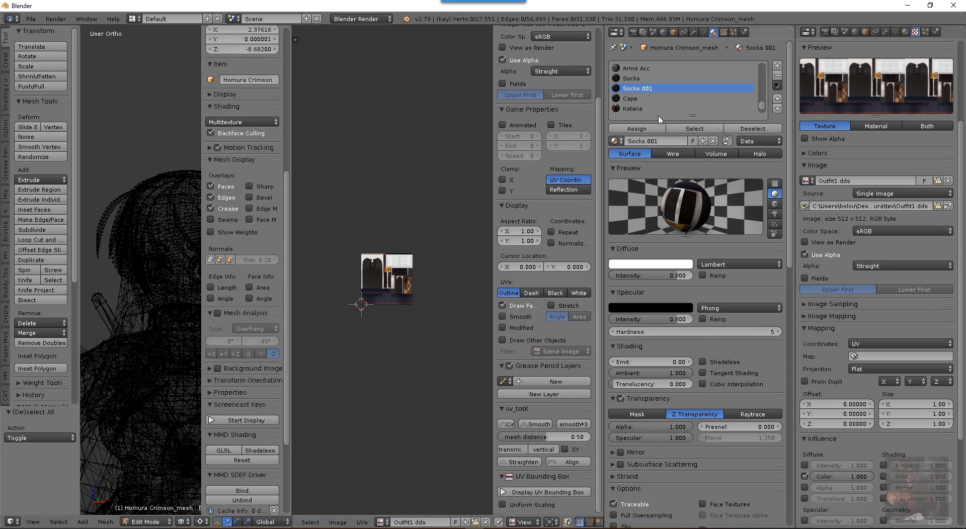
click(630, 99)
click(694, 129)
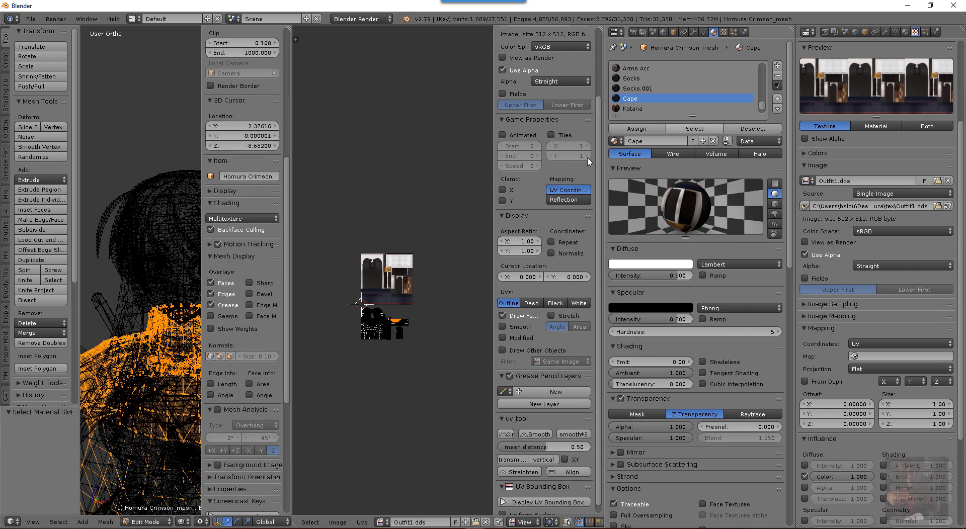
Select all the Cape UV islands and move them by 512 along the Y axis onto the Outfit1.dds texture
scroll(422, 336, up, 3)
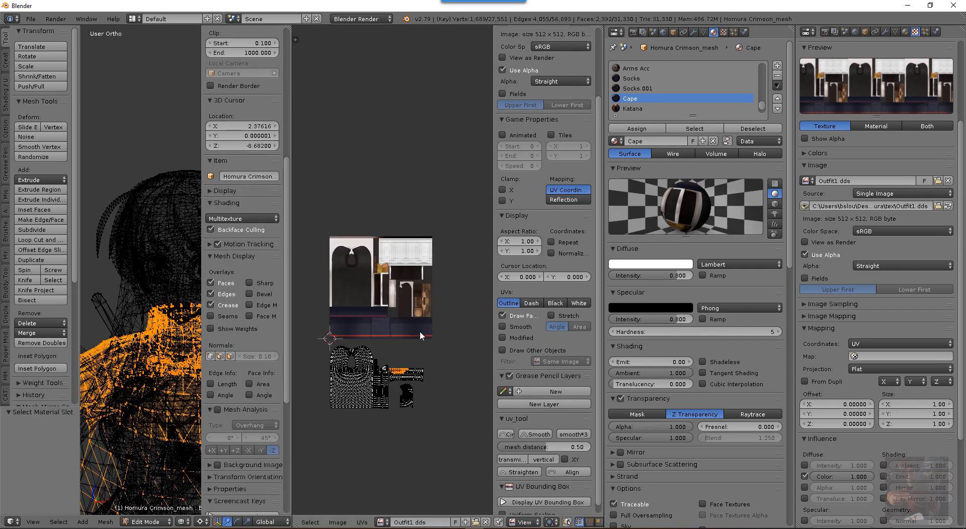
scroll(420, 332, down, 3)
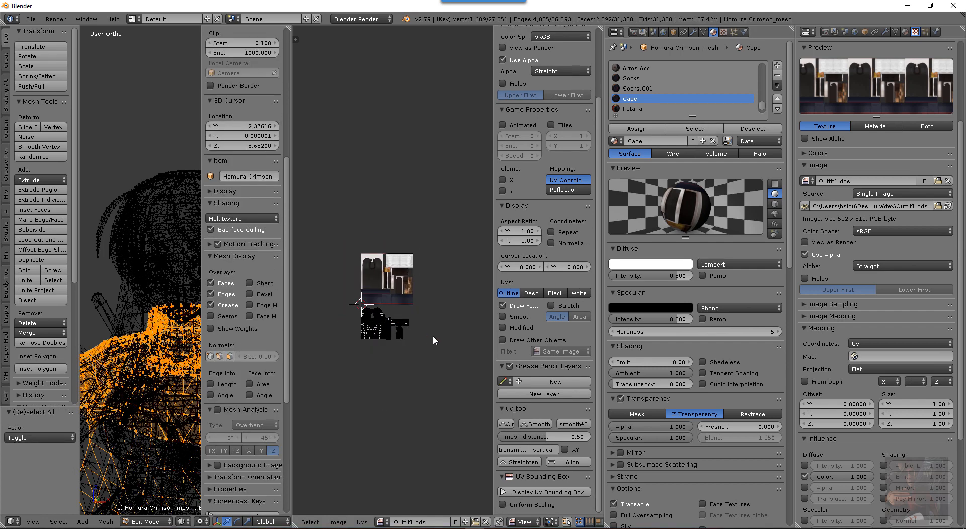
key(a)
text(gy)
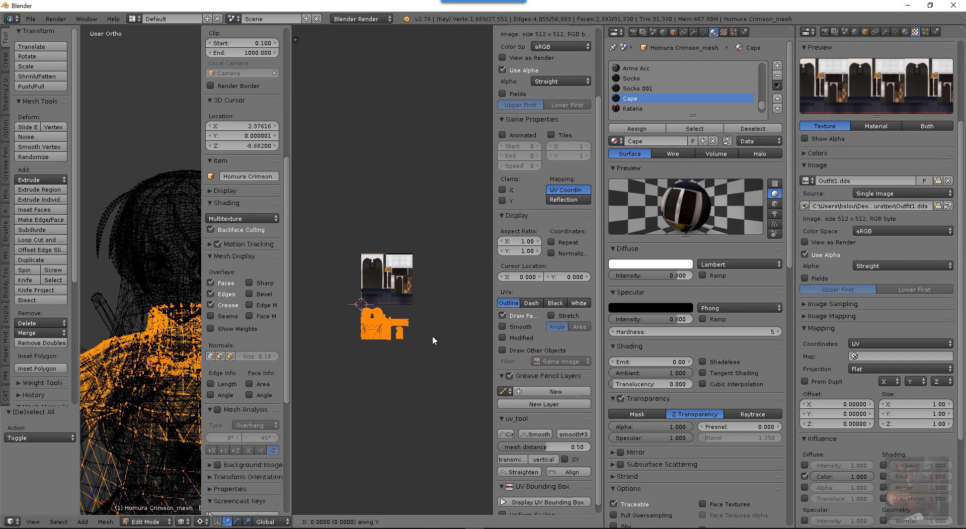
text(512)
key(Return)
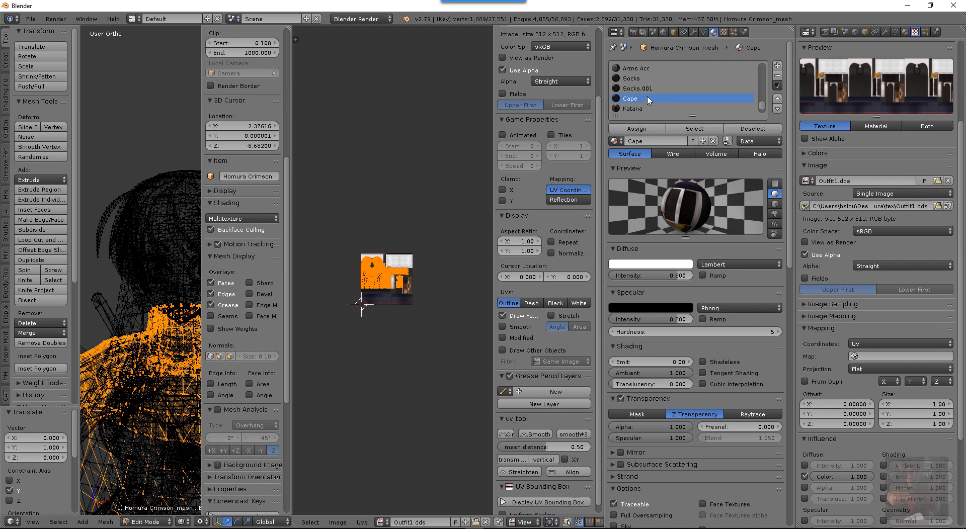
Add the faces of the Skirt, Shoes, Socks and Socks.001 materials to the selected Cape faces
scroll(644, 86, up, 3)
click(633, 79)
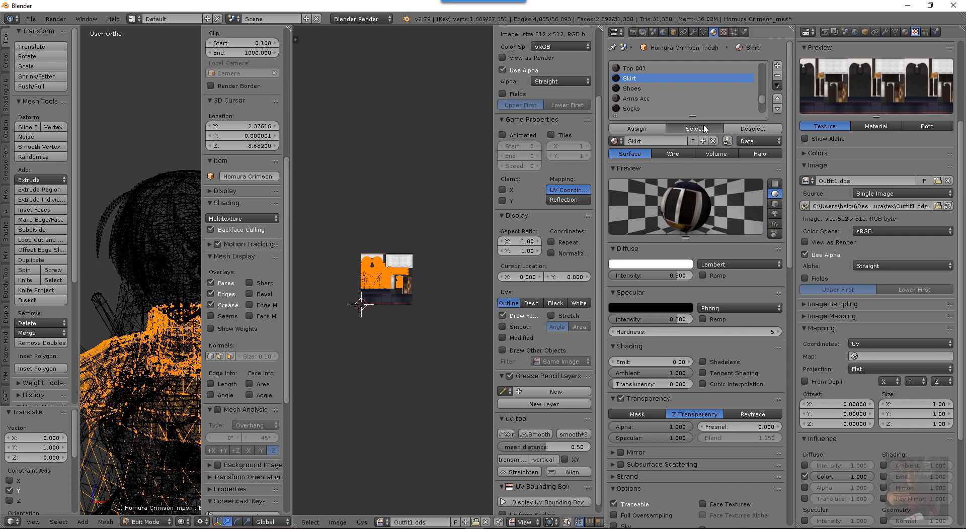
click(694, 129)
click(633, 89)
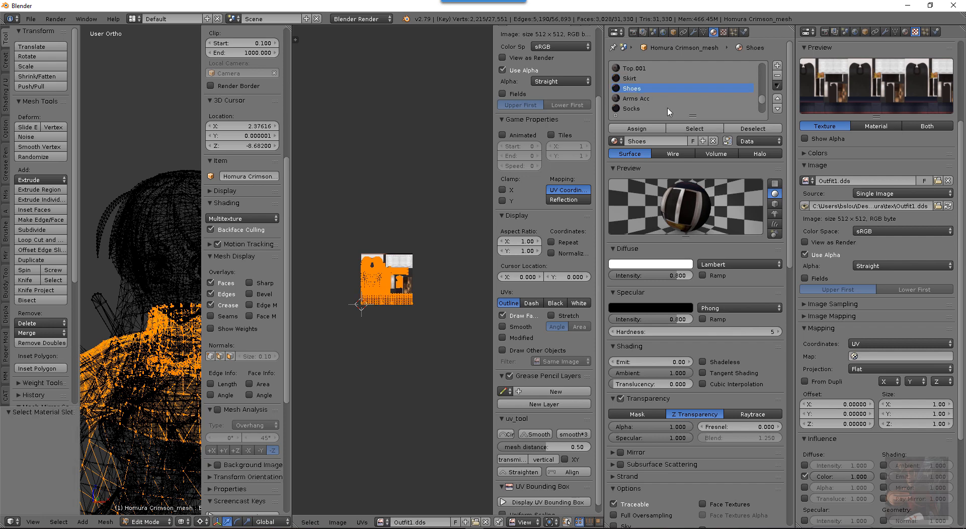
click(694, 128)
scroll(633, 101, down, 2)
click(633, 89)
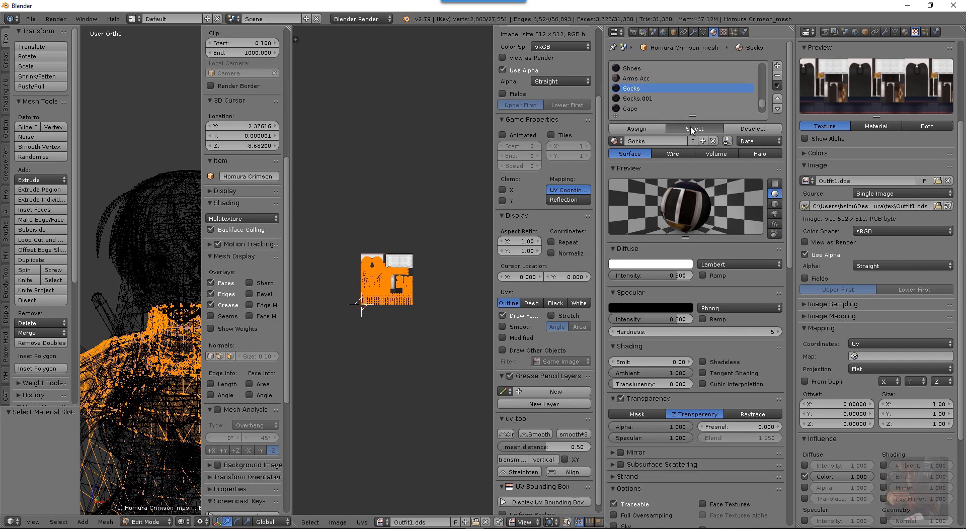
click(681, 128)
click(633, 99)
click(695, 128)
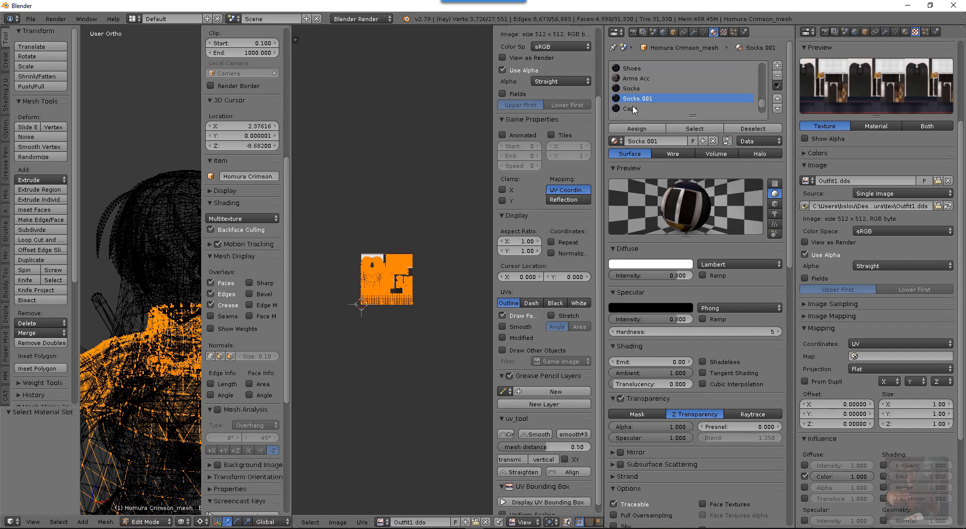
Assign all the selected outfit faces to the Skirt material
click(631, 109)
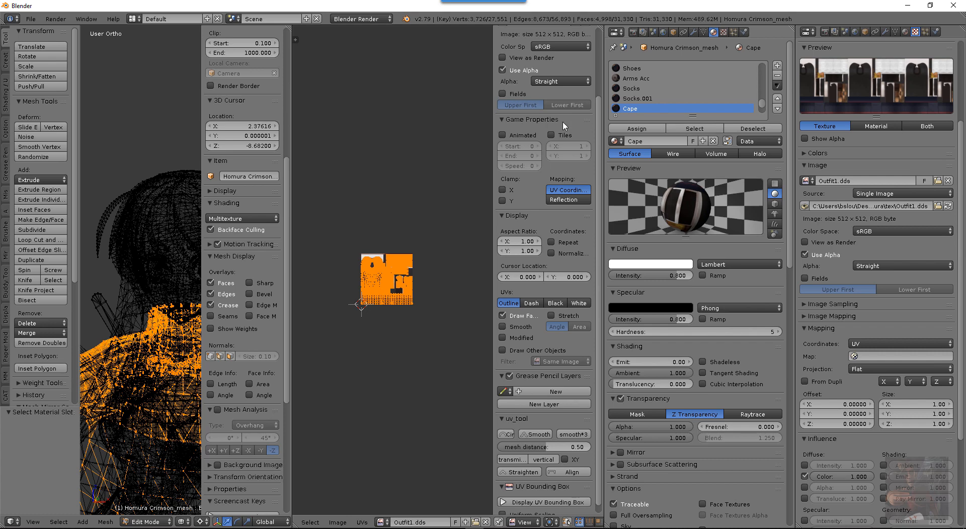
key(a)
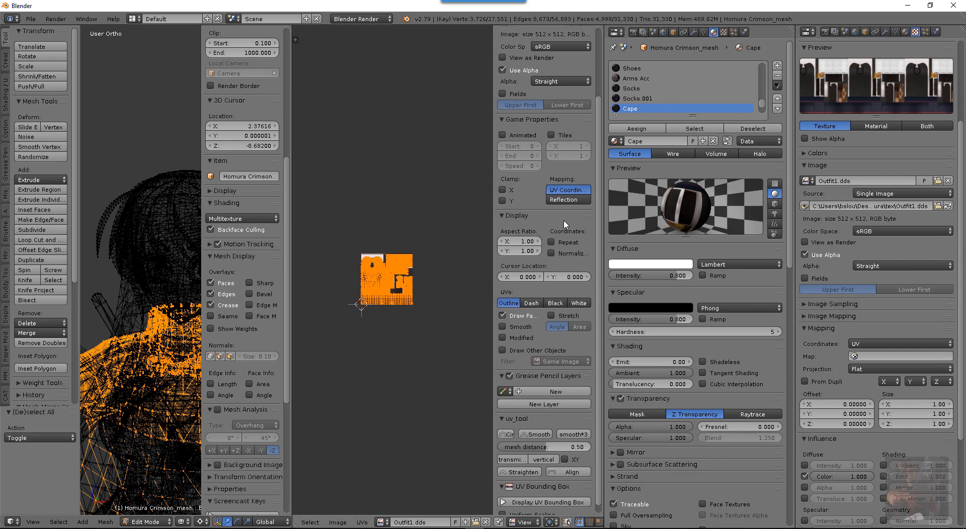
scroll(648, 107, up, 3)
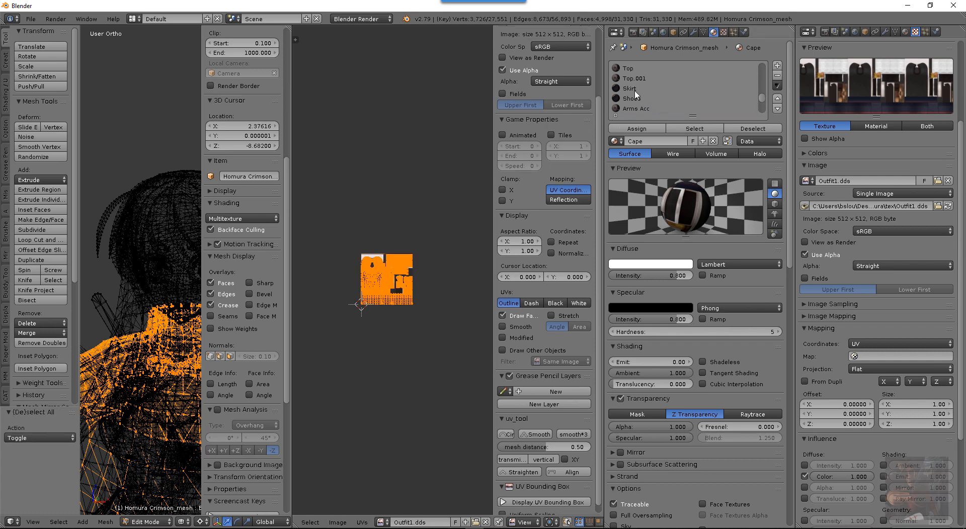
click(630, 89)
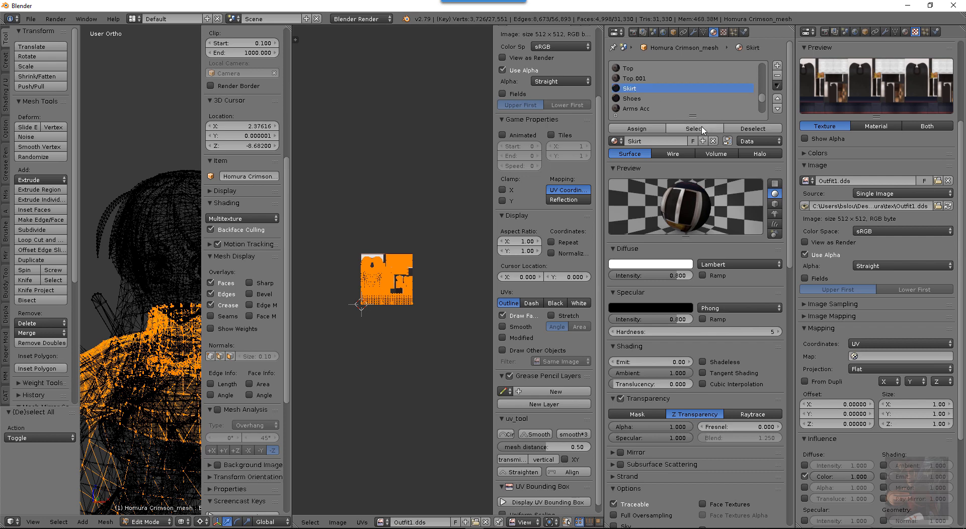
click(637, 128)
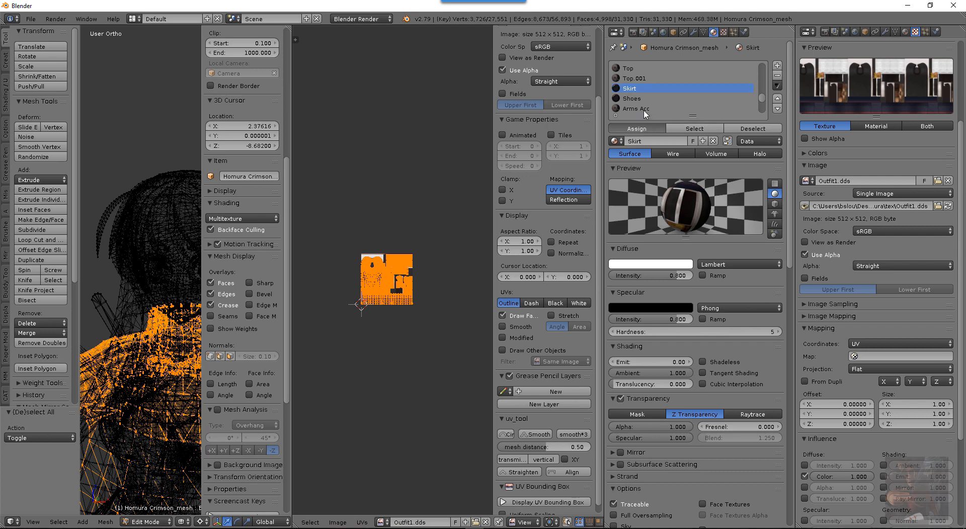
Rename the Skirt material to Clothes
double_click(660, 89)
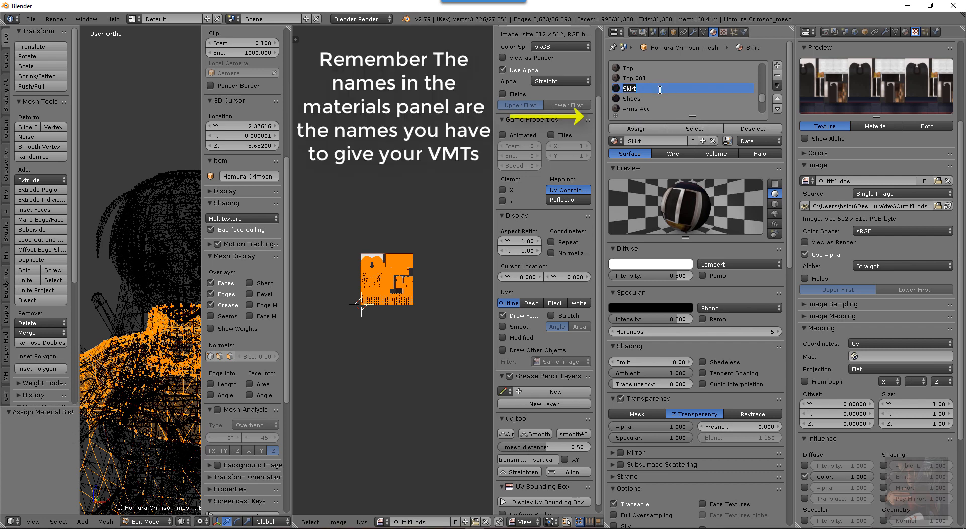
text(Clothes)
key(Return)
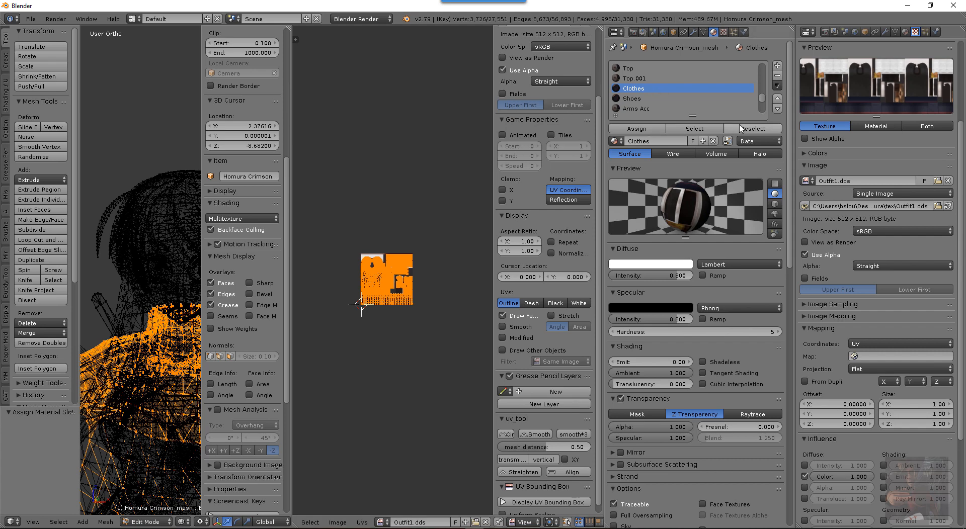
Deselect and reselect the Clothes faces, and examine which parts of the whole model and which remaining material slots they cover
click(741, 128)
click(694, 129)
scroll(652, 89, down, 2)
scroll(227, 176, down, 6)
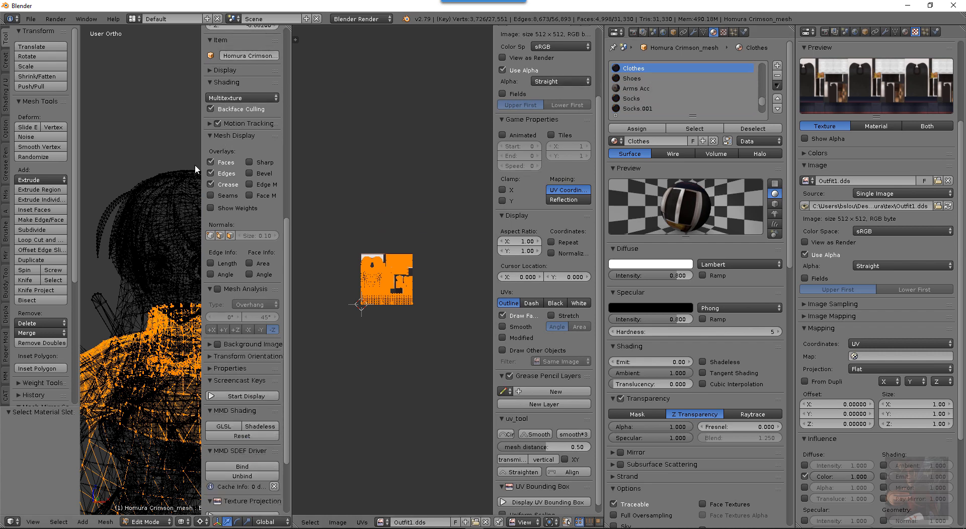
scroll(176, 174, down, 5)
middle_drag(176, 173, 129, 158)
scroll(690, 89, up, 6)
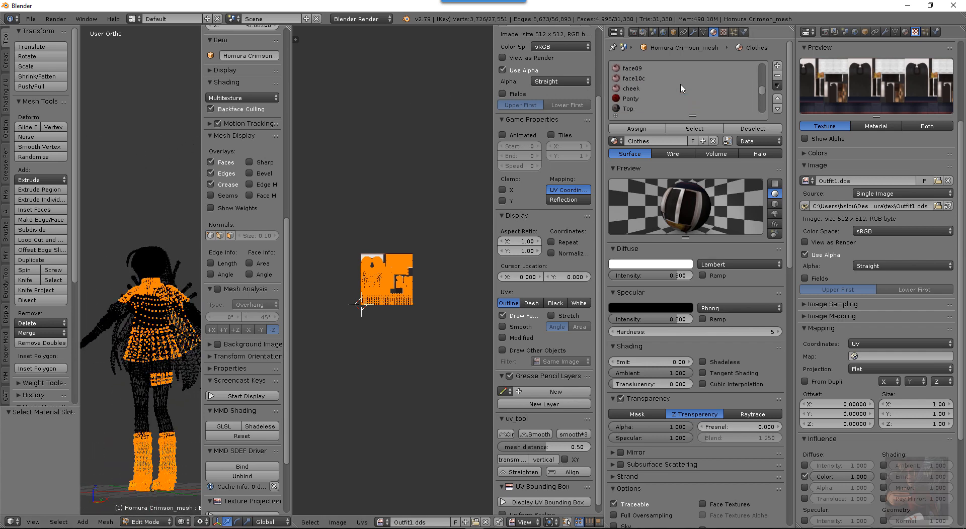
scroll(681, 89, down, 6)
scroll(674, 90, down, 4)
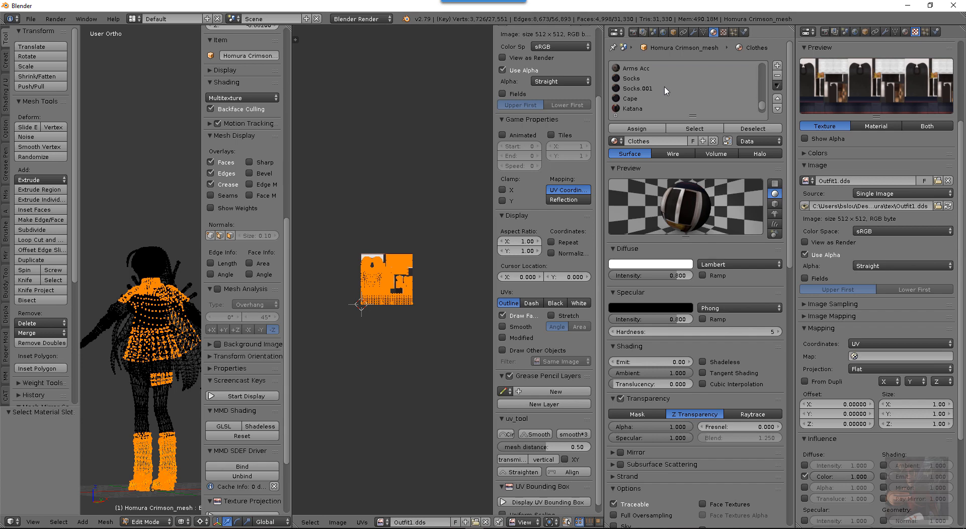
Make Katana the active material and clear the face selection on the mesh
click(632, 89)
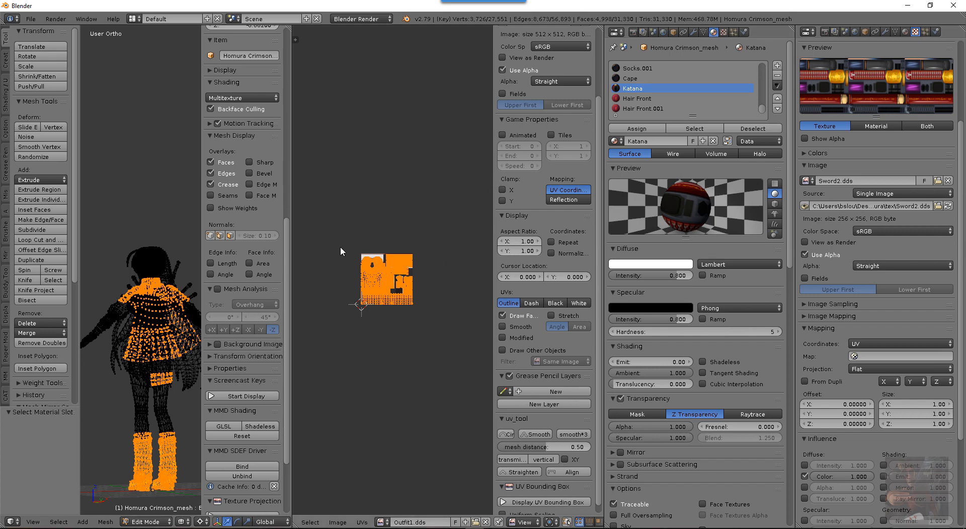
key(a)
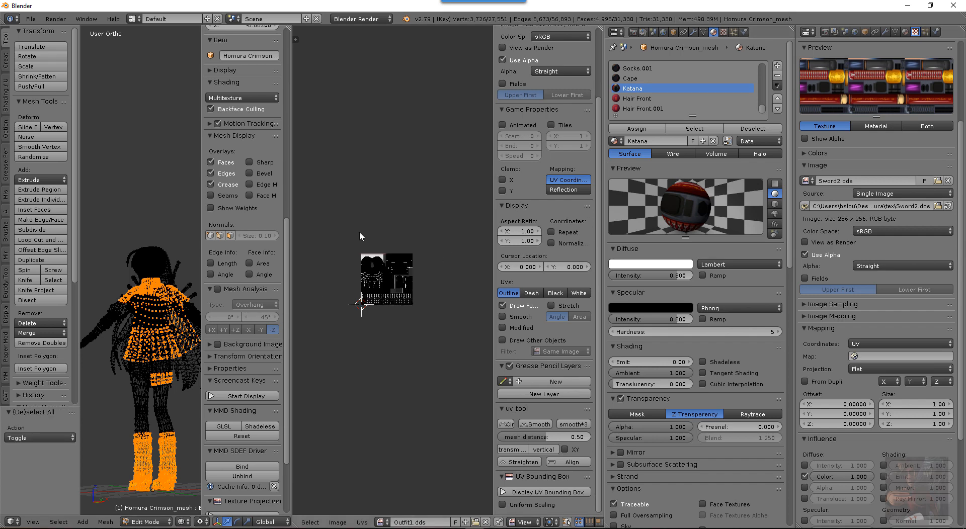
key(a)
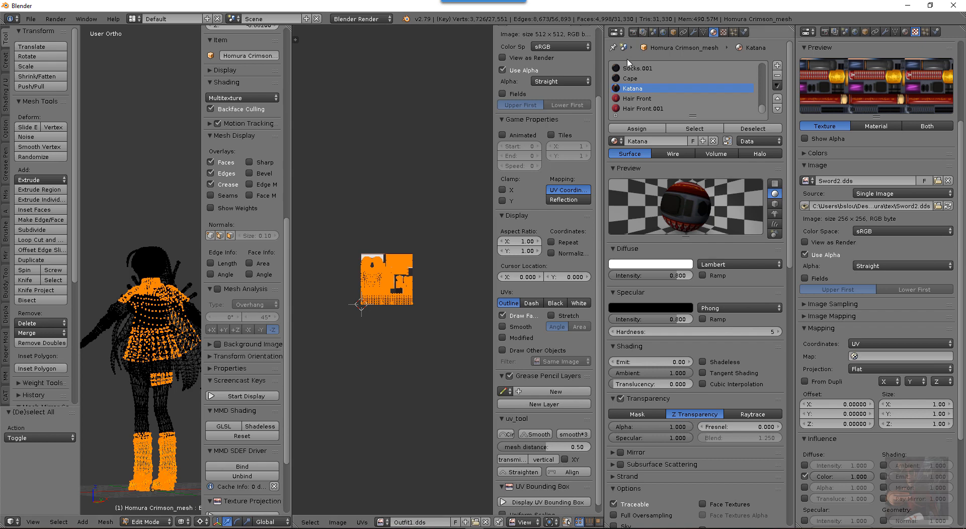
click(642, 126)
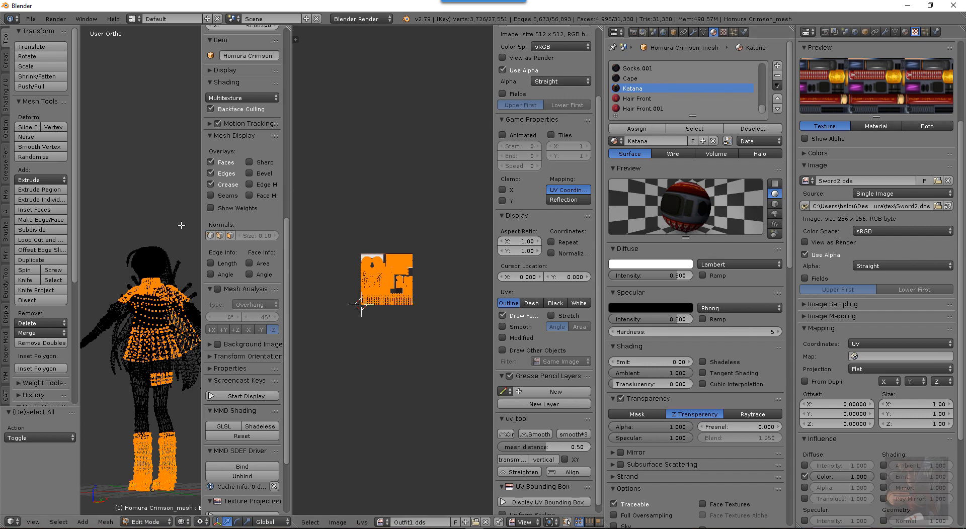
key(a)
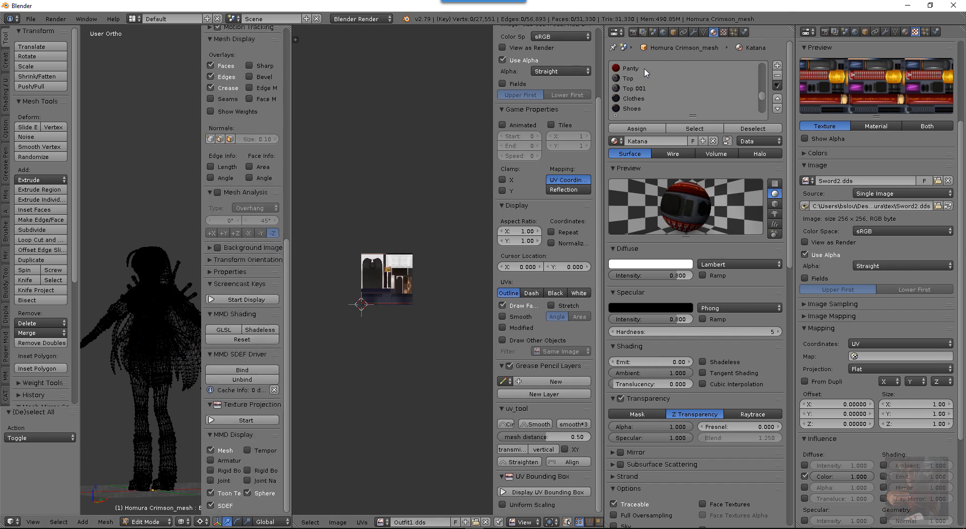
scroll(642, 75, up, 10)
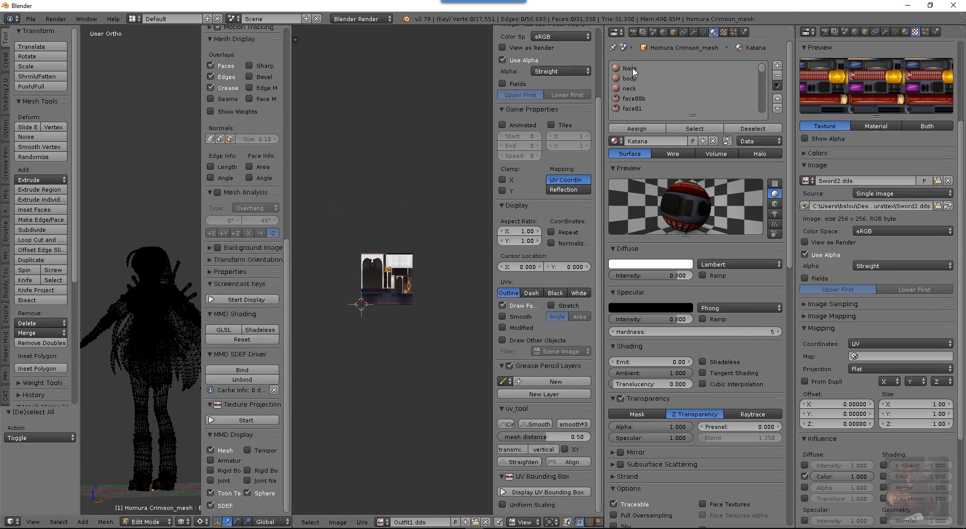
Select the faces assigned to the Nails material as a usage check, and rename that material to unused
click(634, 70)
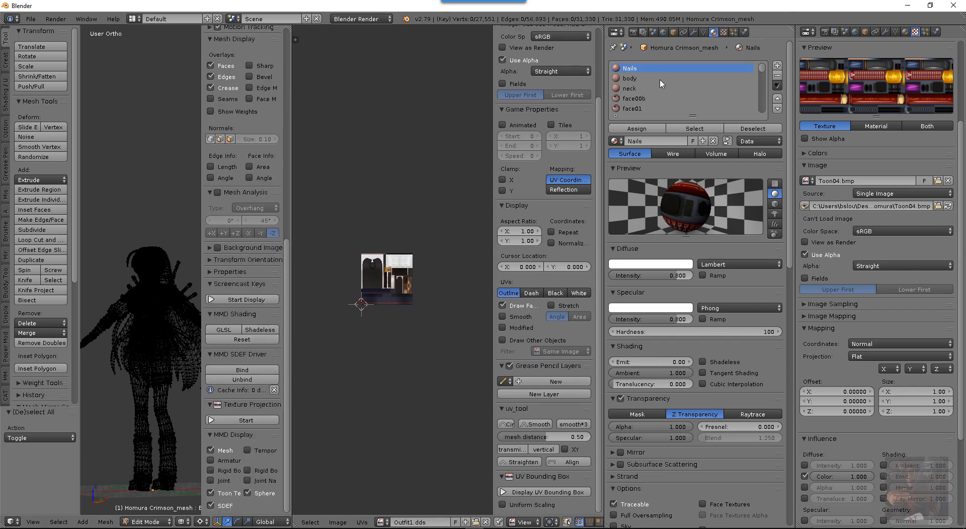
click(698, 131)
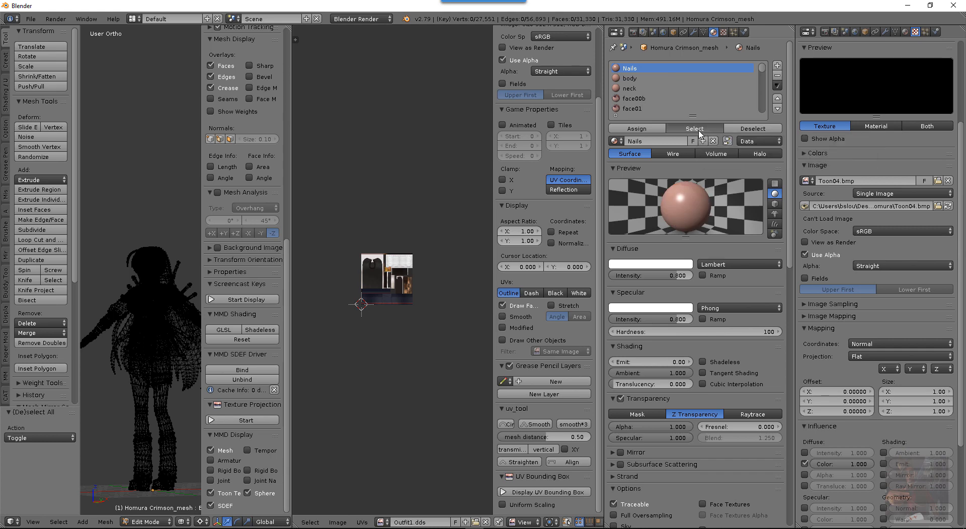
double_click(638, 69)
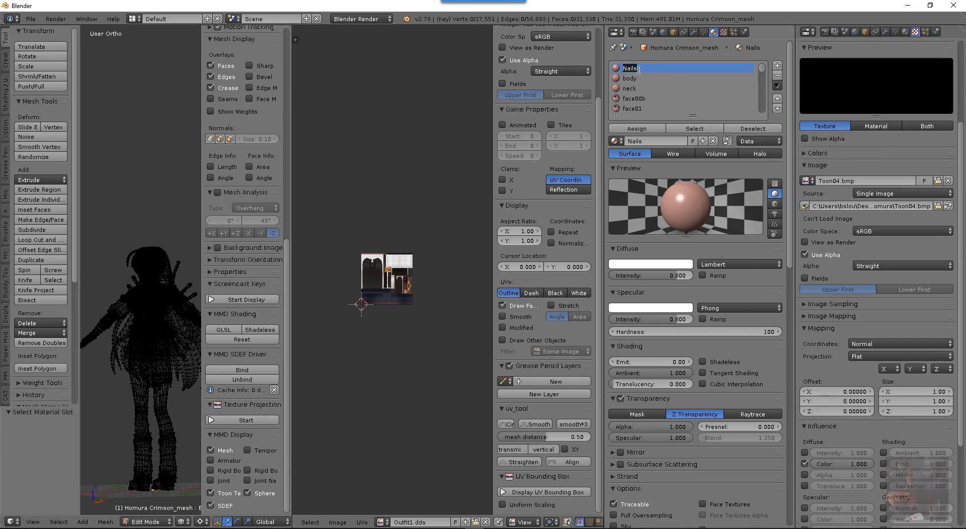
text(unused)
Select and then deselect the faces assigned to the body material to check its usage
click(632, 78)
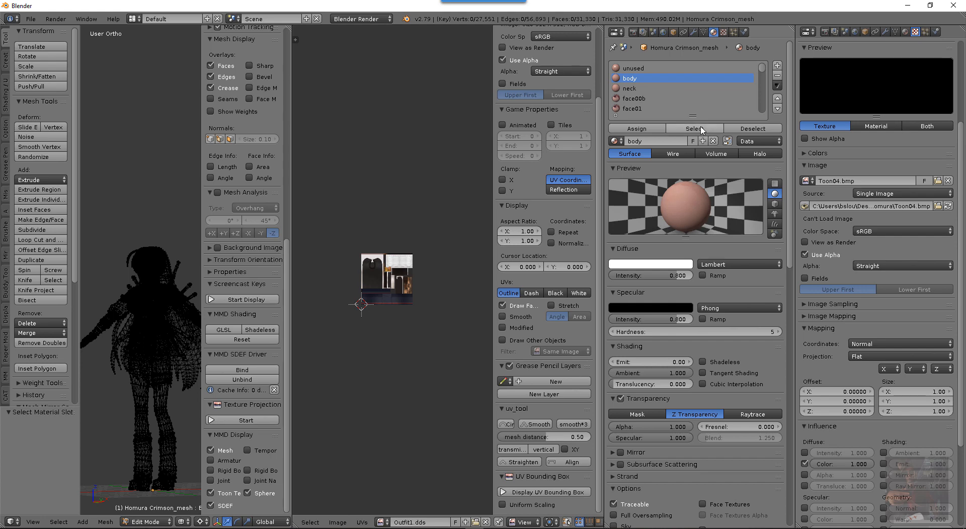
click(704, 129)
click(753, 129)
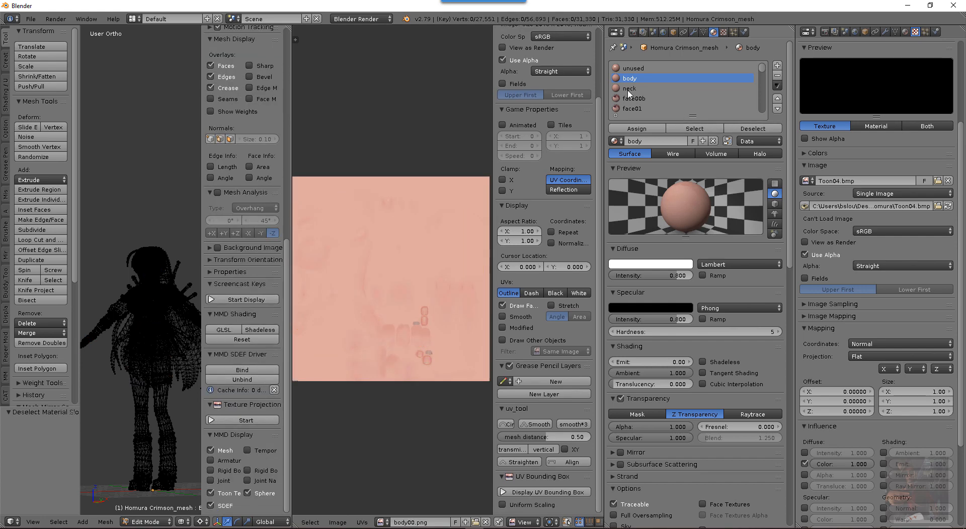
Select the faces assigned to the neck material as a usage check, and rename that material to unused
click(629, 89)
click(680, 129)
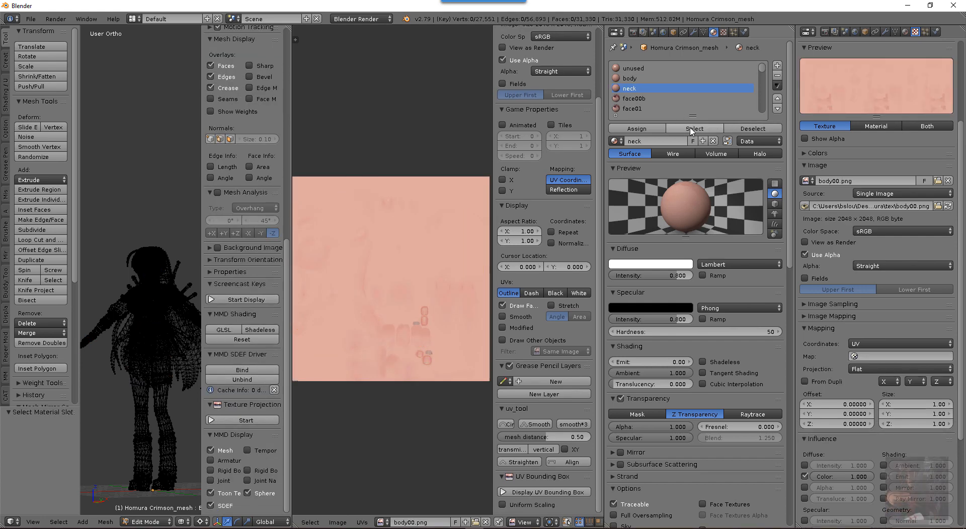
double_click(640, 90)
text(unused)
key(Return)
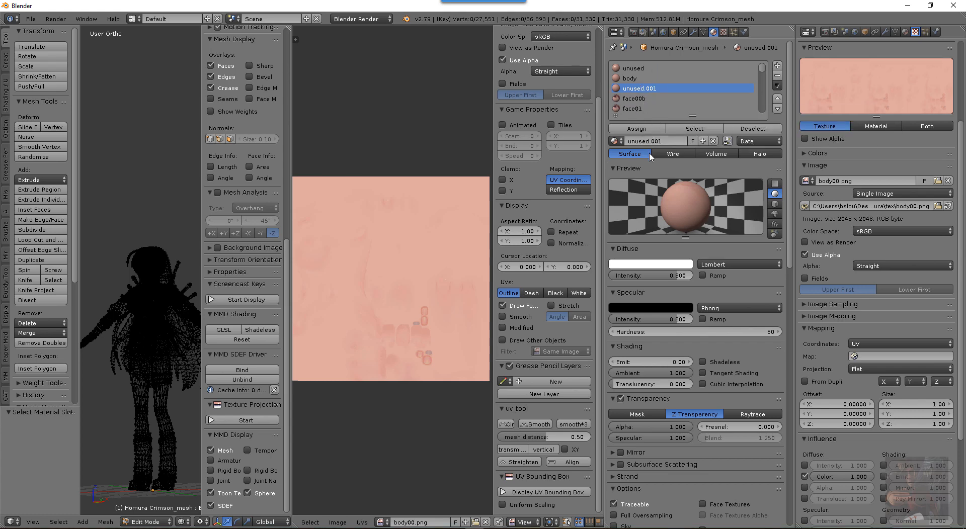
Leave Edit Mode and remove the material slot named unused from the mesh
scroll(648, 102, down, 5)
scroll(649, 103, up, 5)
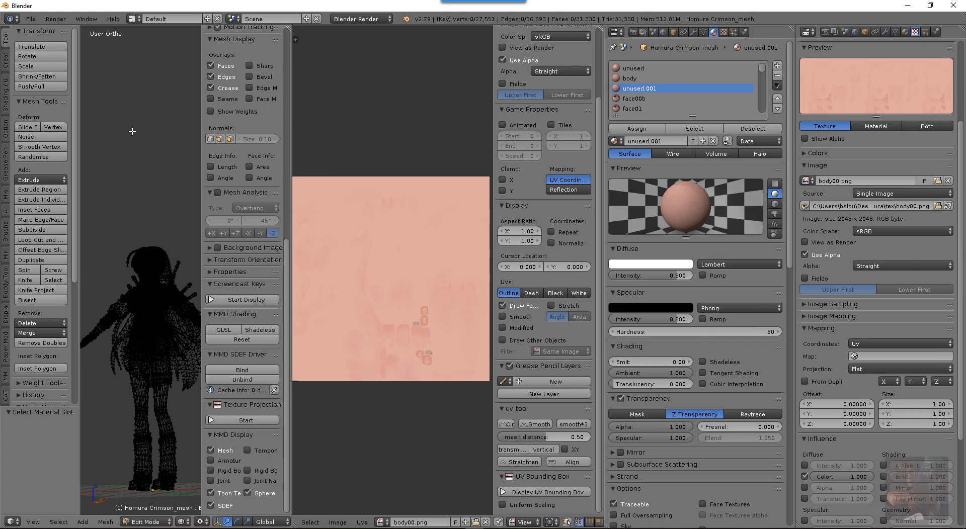
key(Tab)
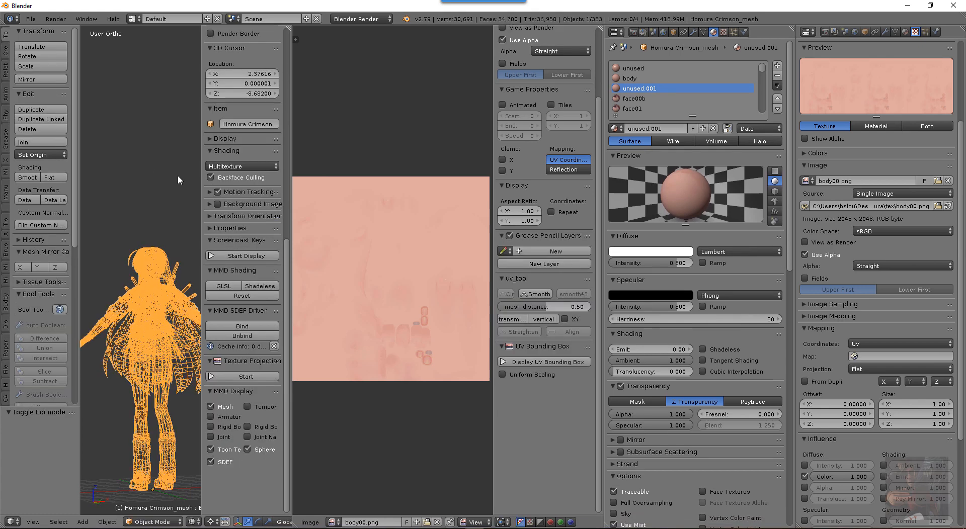
middle_drag(177, 174, 198, 177)
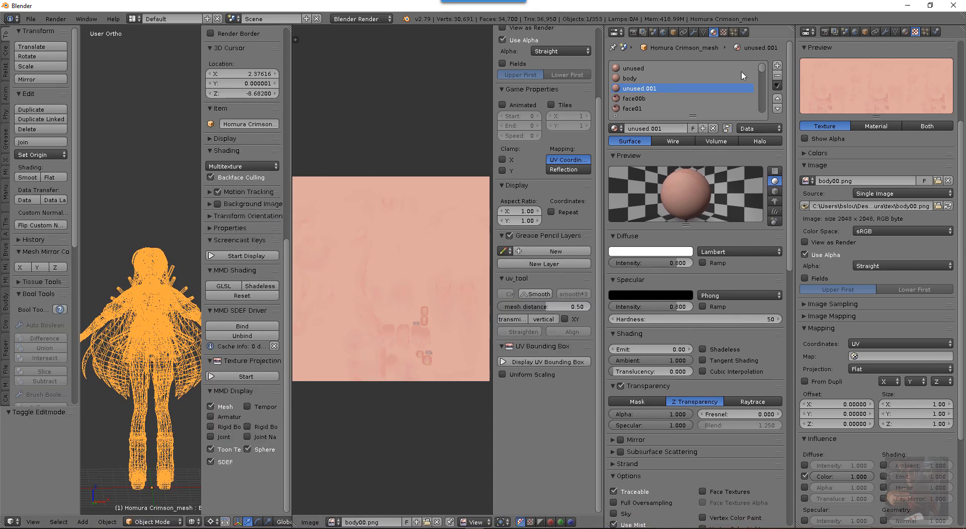
click(635, 70)
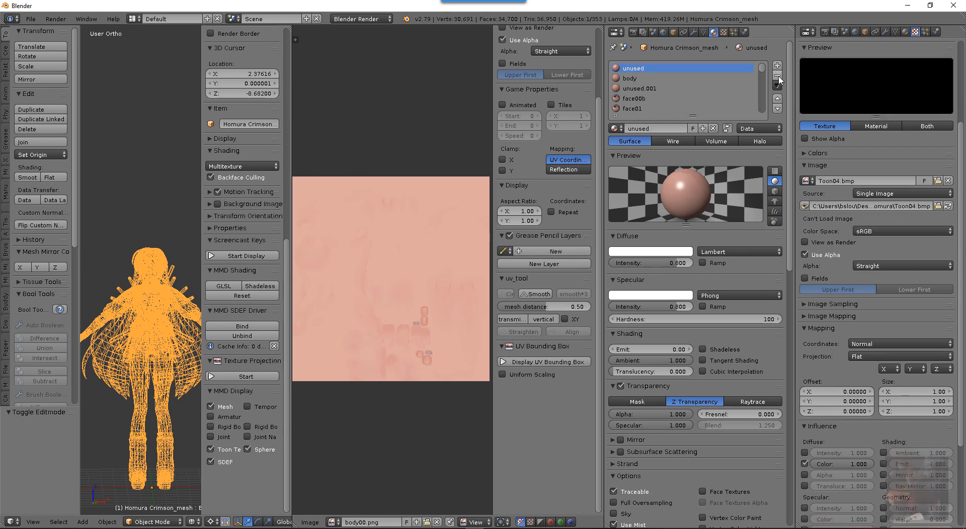
click(778, 76)
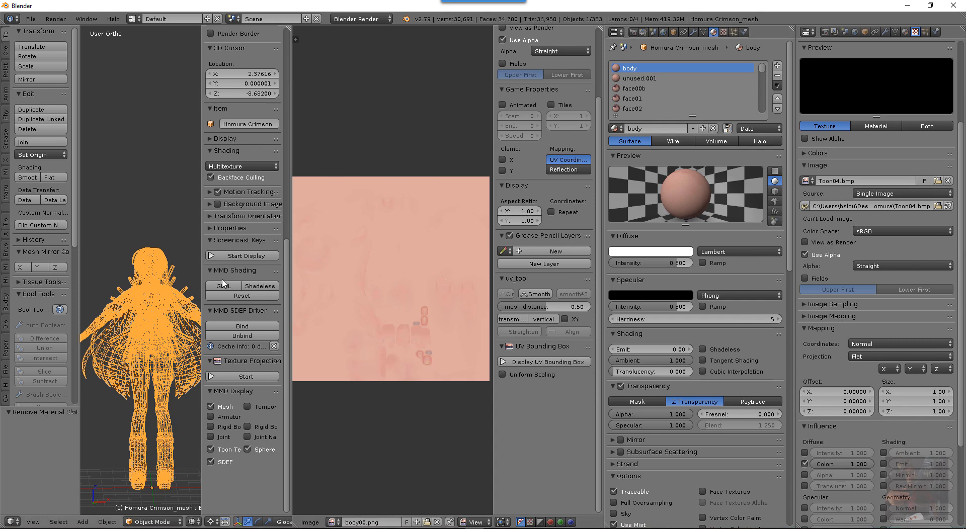
Display the model in solid shading and clean the unused material slots from the mesh with Clean Material Slots
key(z)
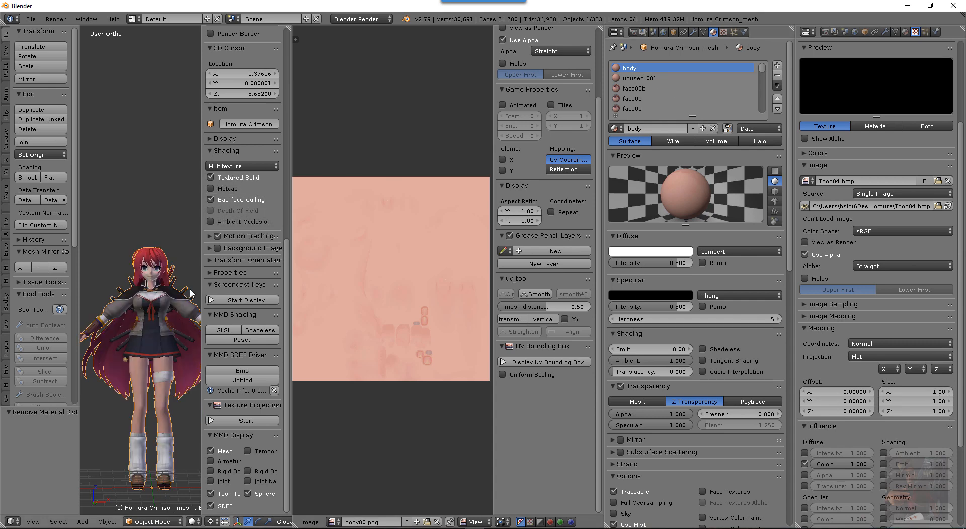
click(778, 86)
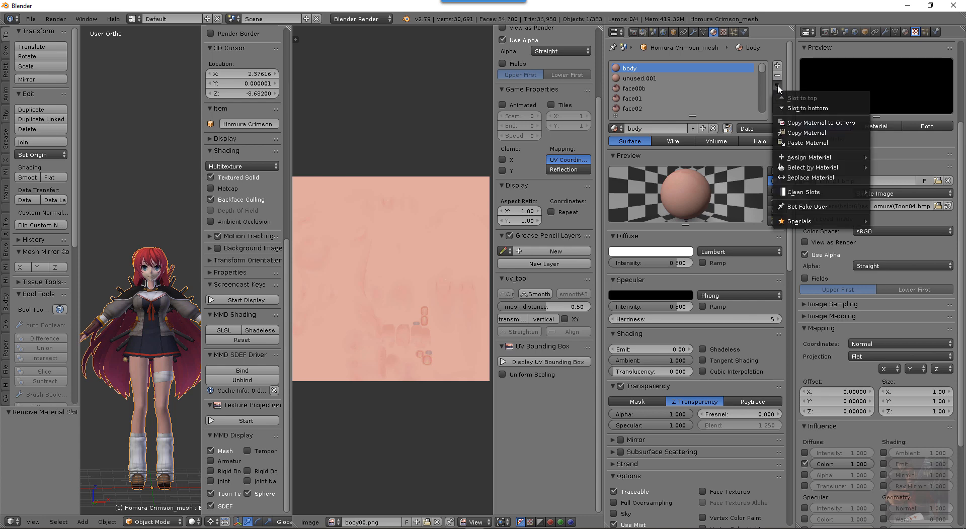
mouse_move(809, 195)
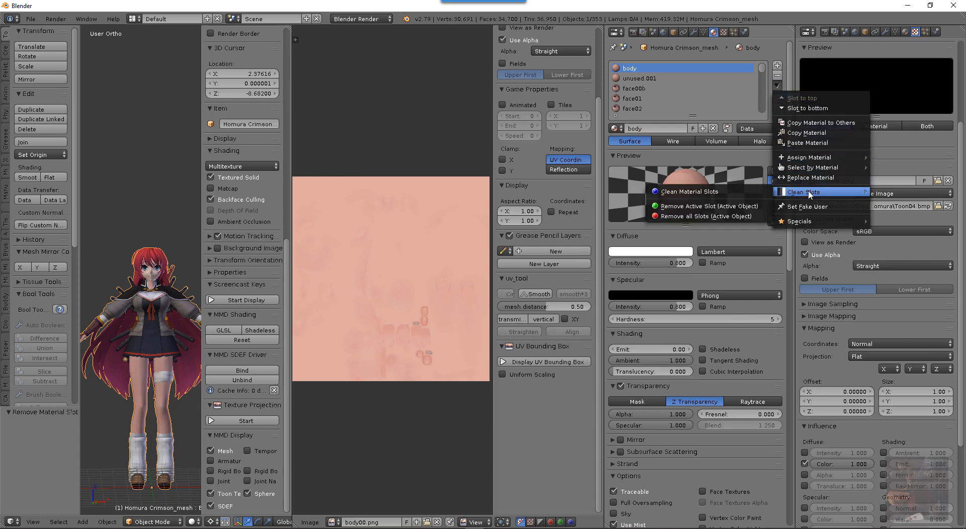
click(727, 192)
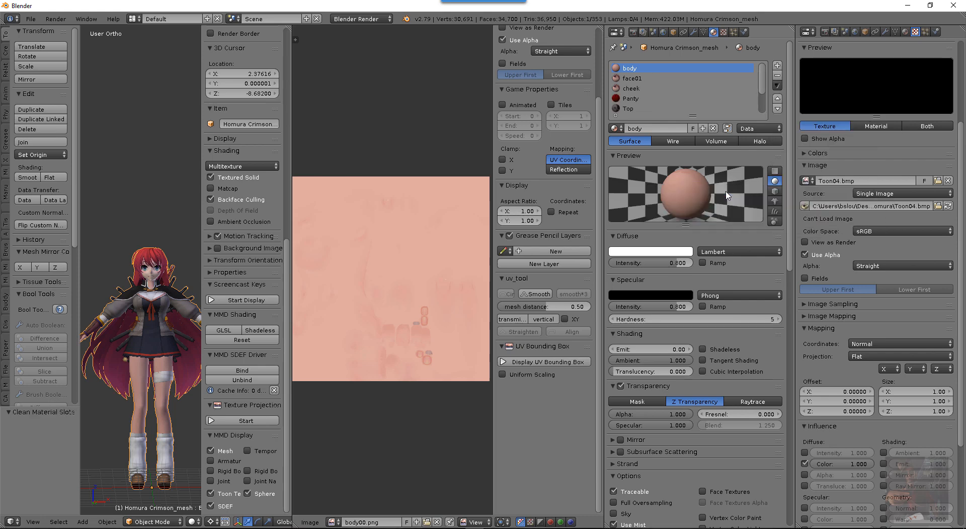
Go through the remaining material slots, including face01, cheek, Panty, Top, Katana and Hair Front, and examine each one's texture
scroll(672, 90, up, 2)
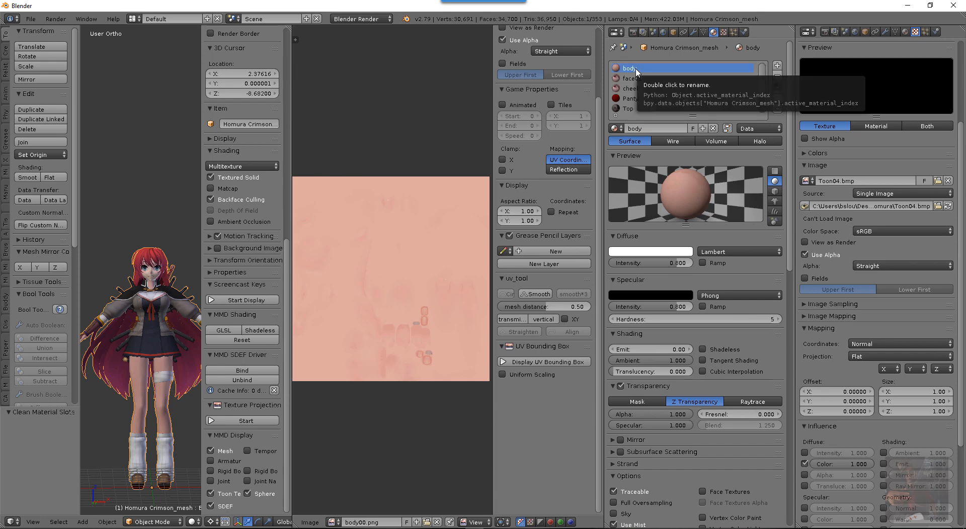
click(637, 78)
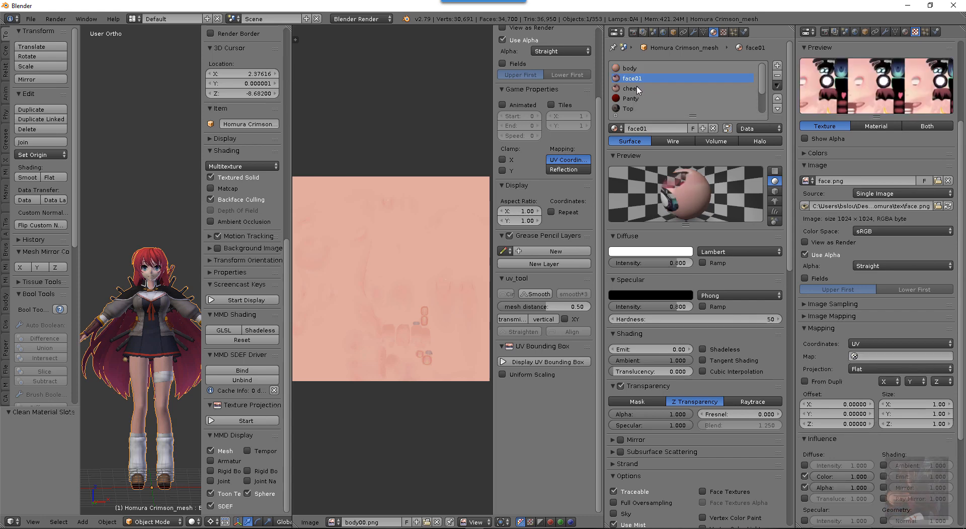
click(638, 88)
click(659, 99)
click(677, 109)
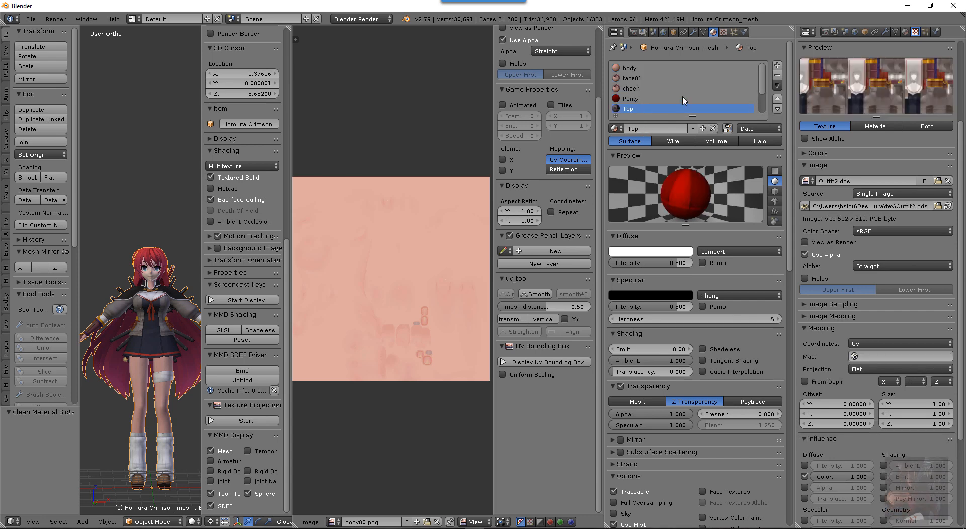
scroll(685, 100, down, 3)
click(638, 98)
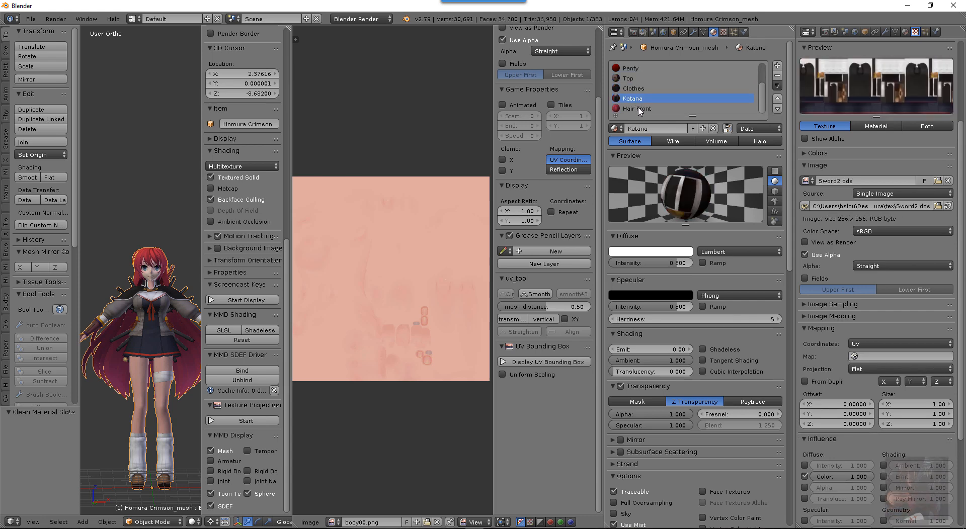
click(639, 110)
scroll(702, 92, up, 3)
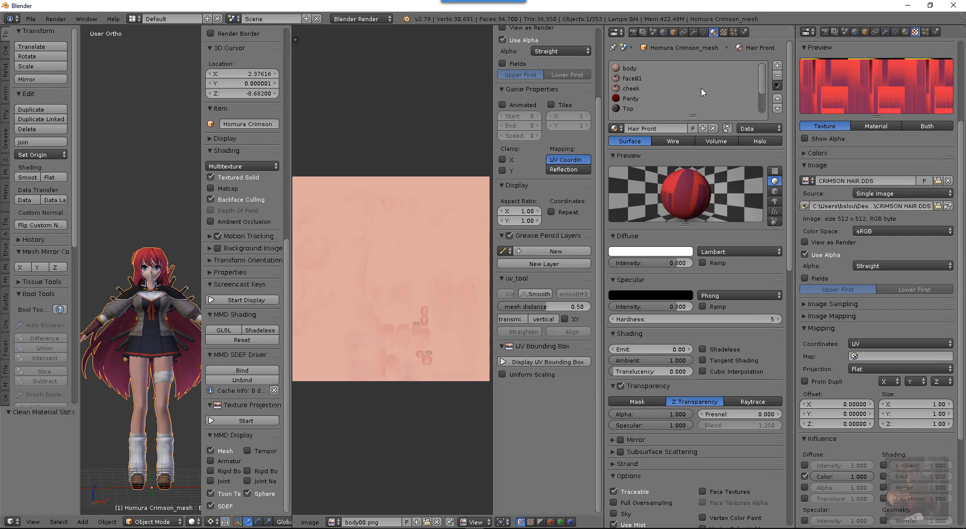